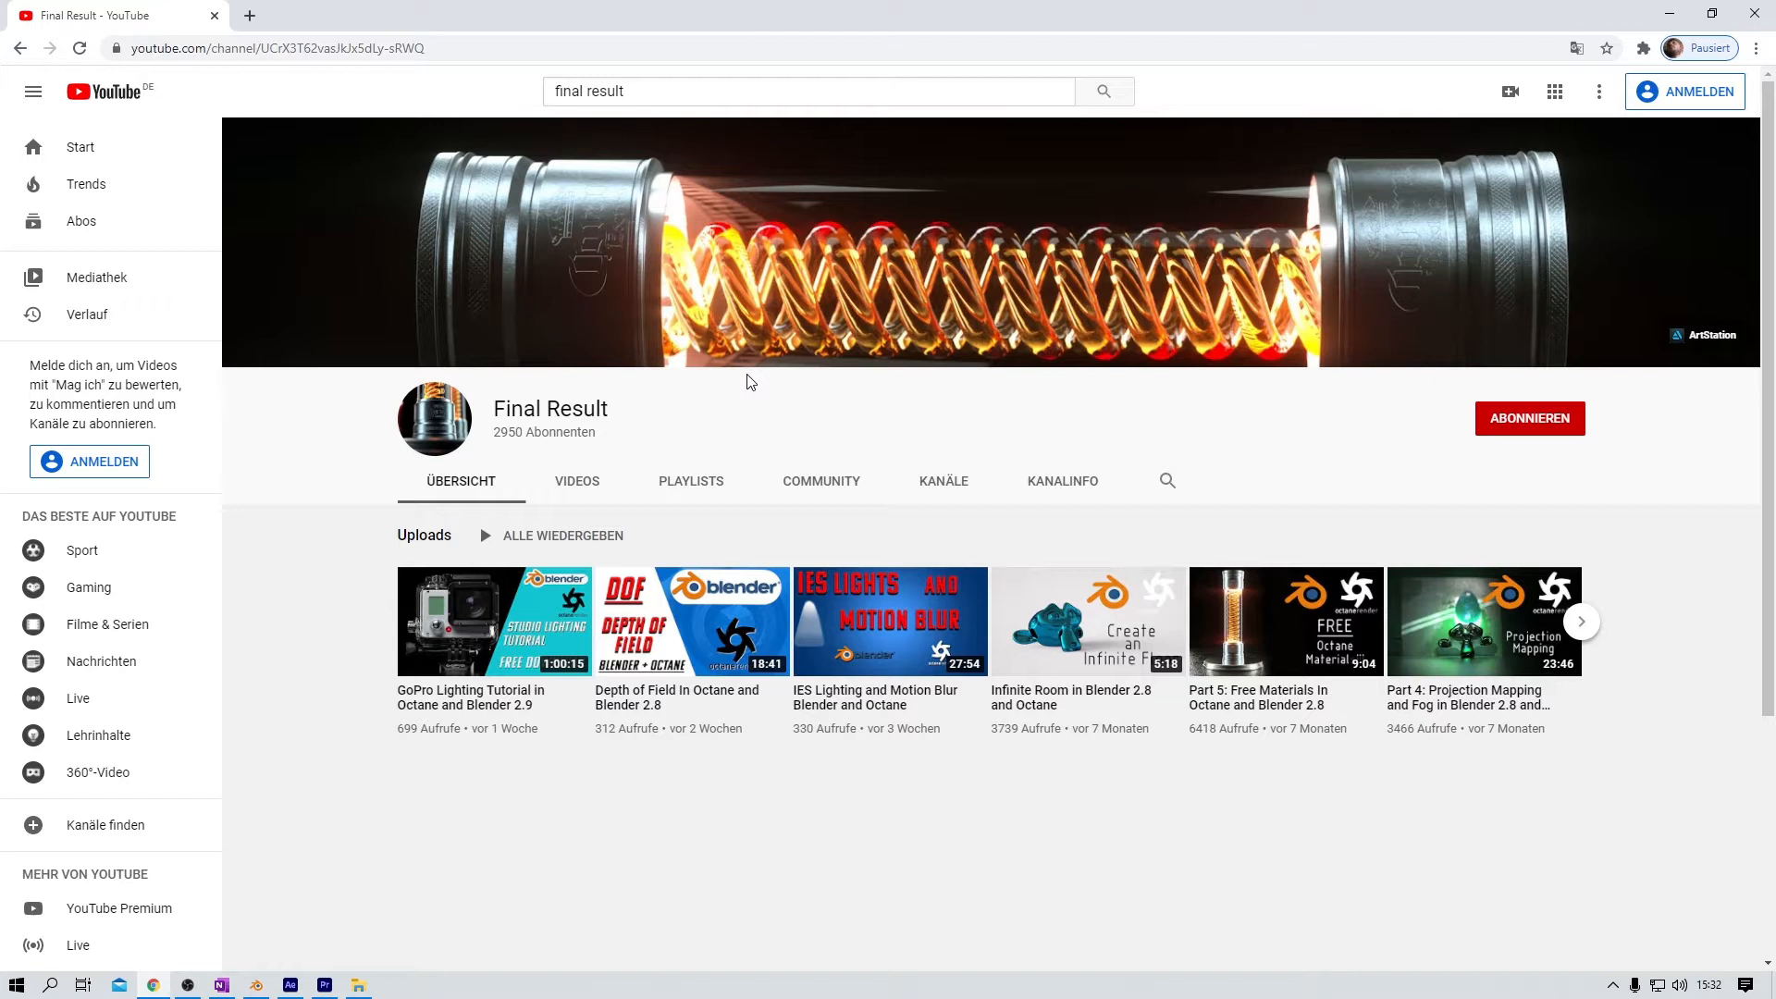
Step: Switch to Blender and, with the Spaceship object selected, move the timeline to frame 120
key(alt+Tab)
key(alt+Tab)
key(alt+Tab)
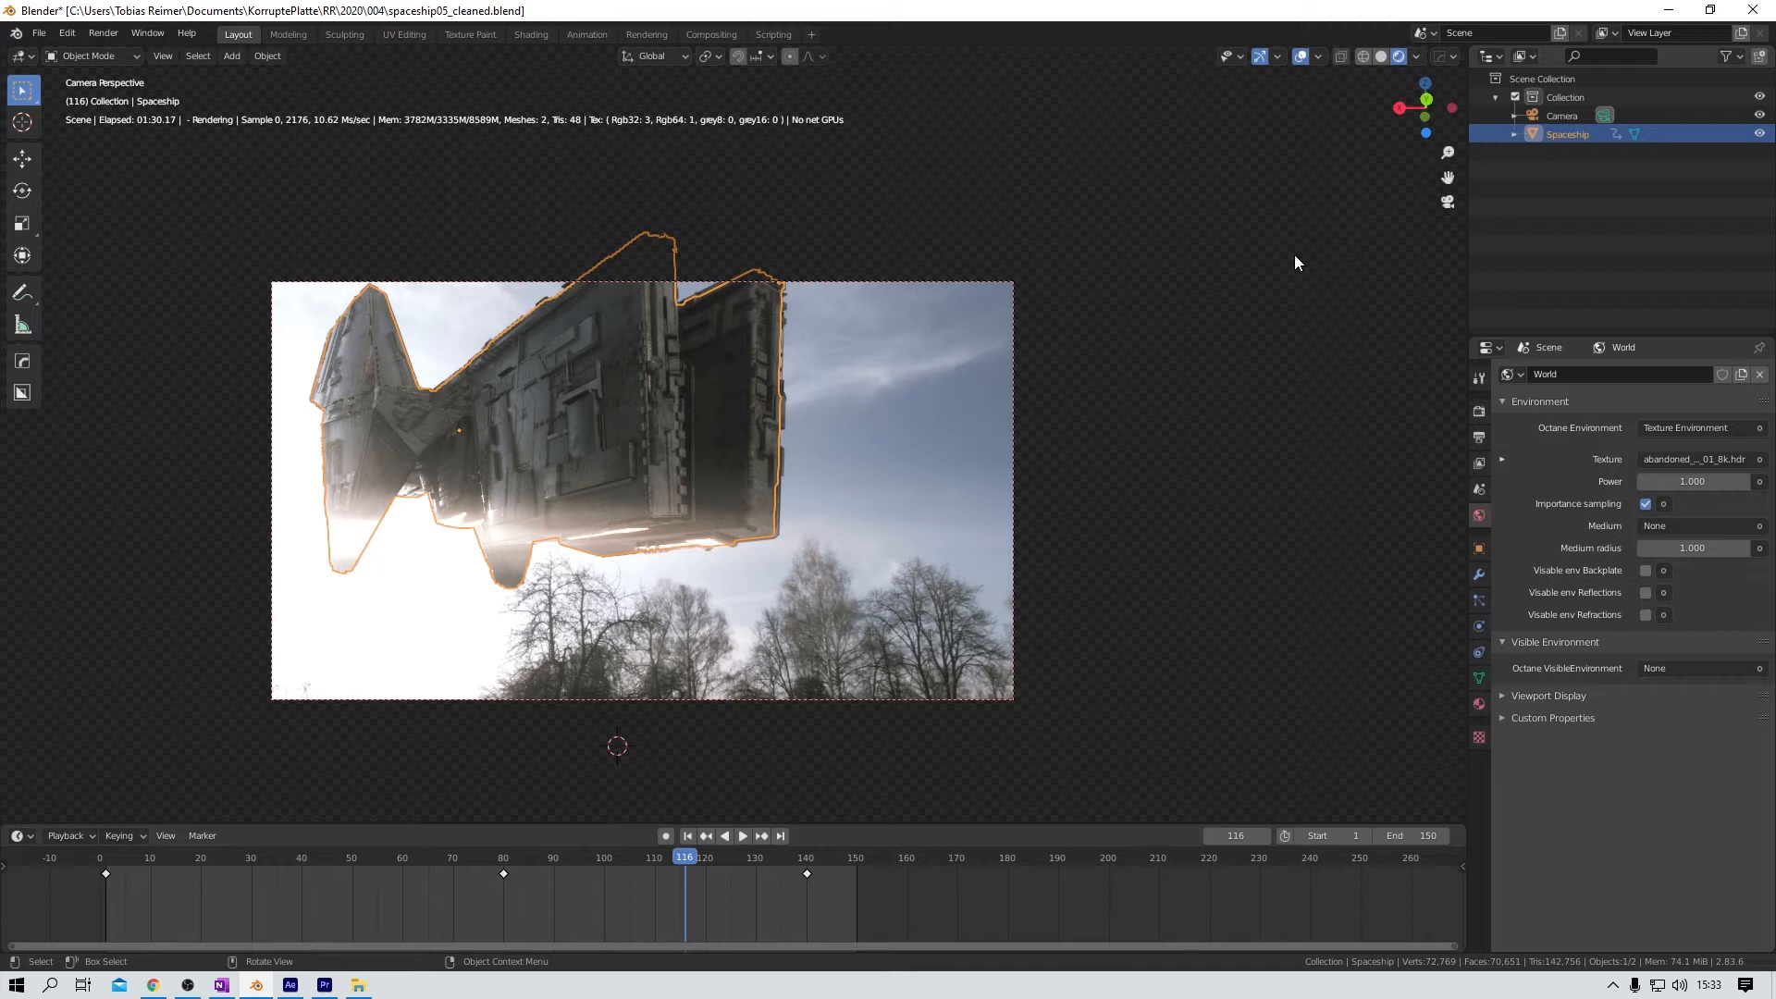
click(1565, 114)
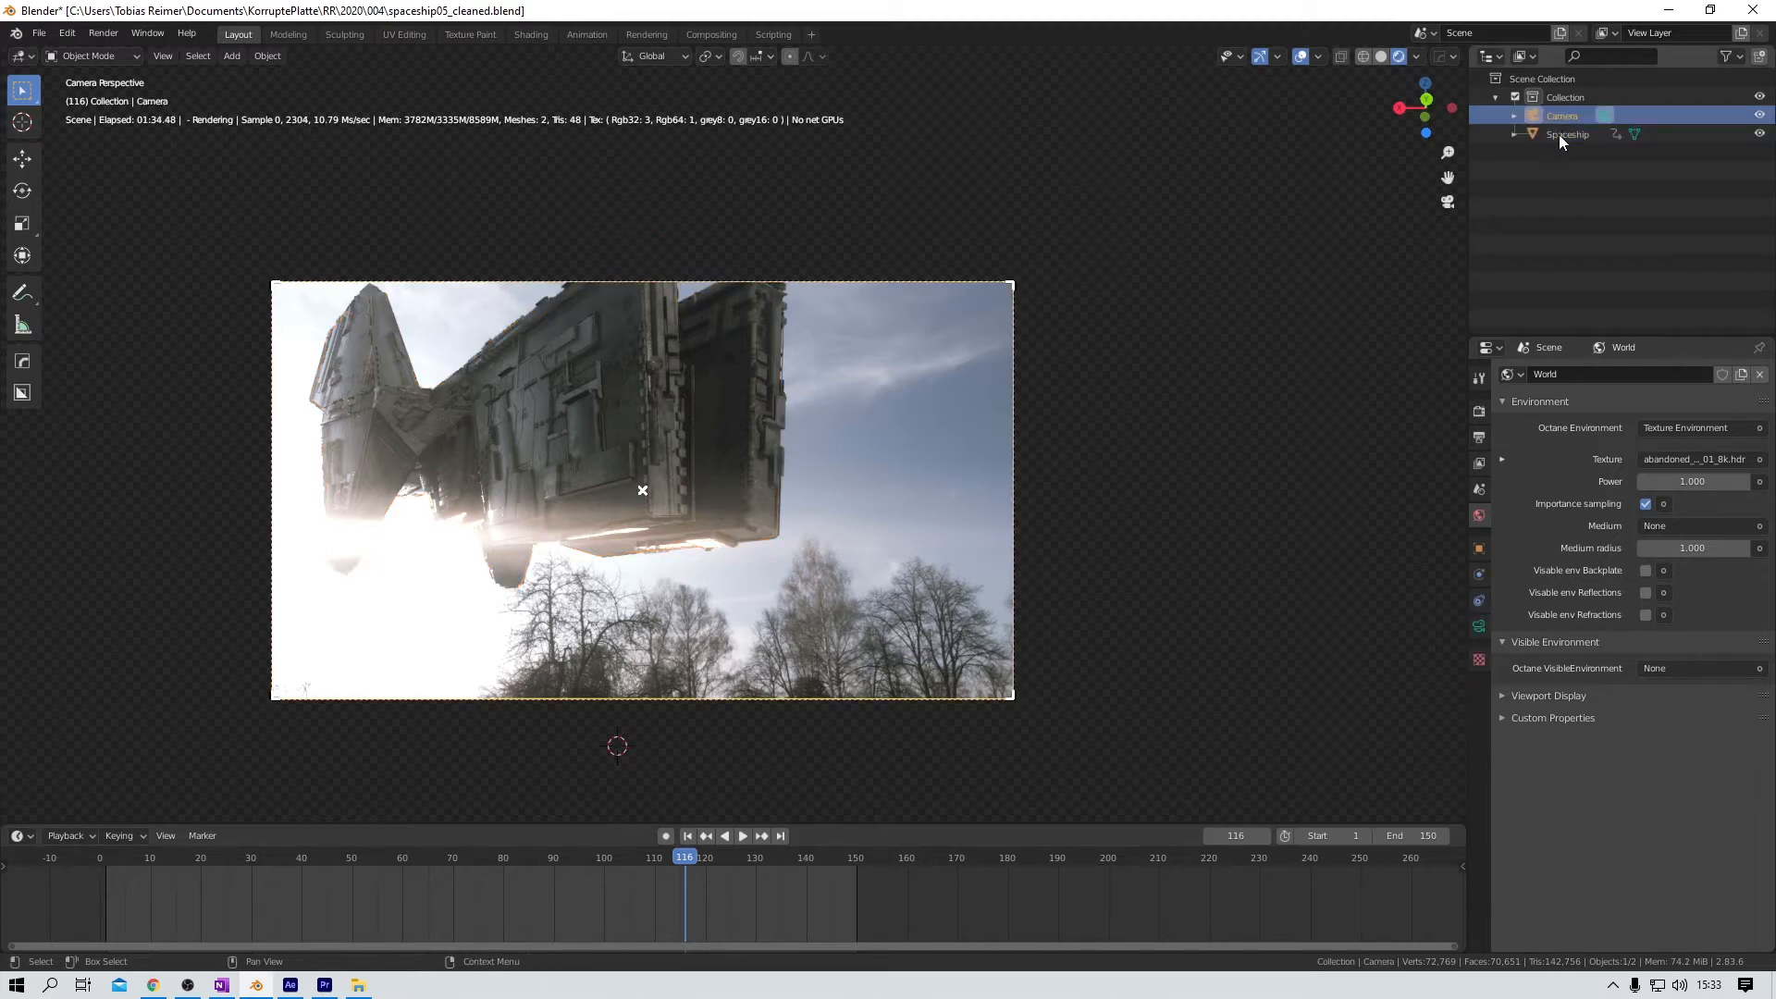
click(1572, 133)
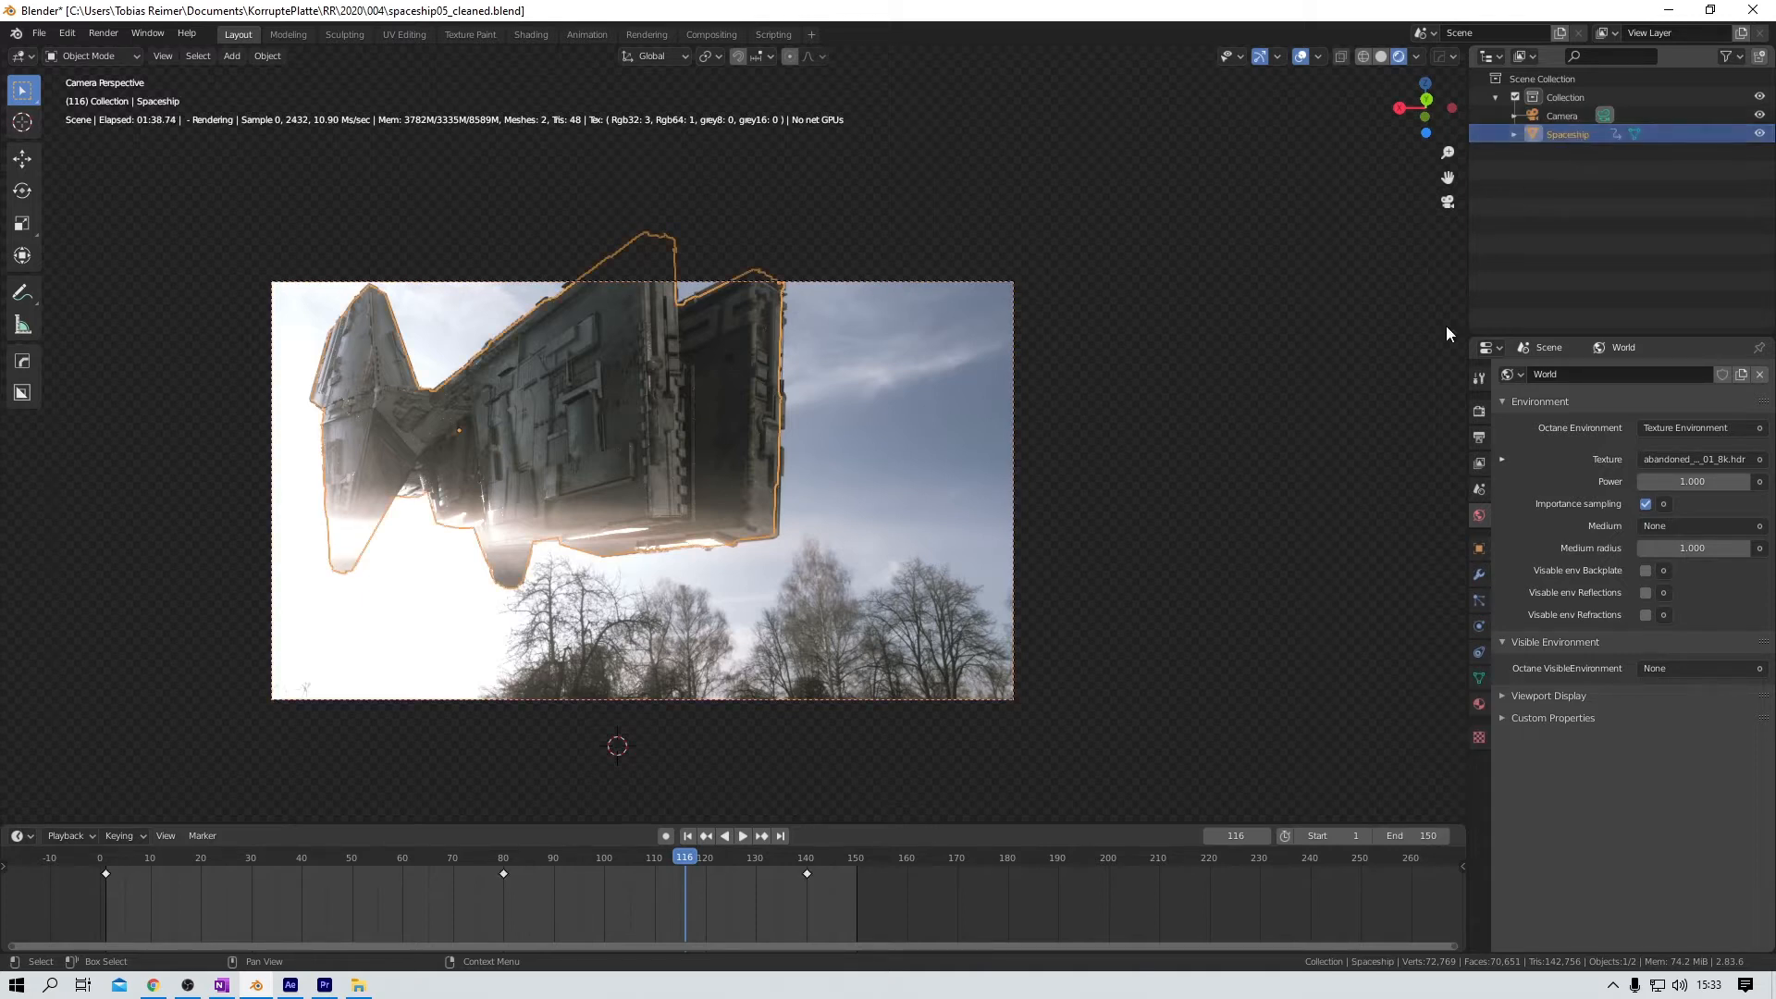
mouse_move(692, 862)
mouse_down()
mouse_move(136, 877)
mouse_move(279, 879)
mouse_move(768, 823)
mouse_move(170, 882)
mouse_move(749, 863)
mouse_move(563, 871)
mouse_move(709, 867)
mouse_up()
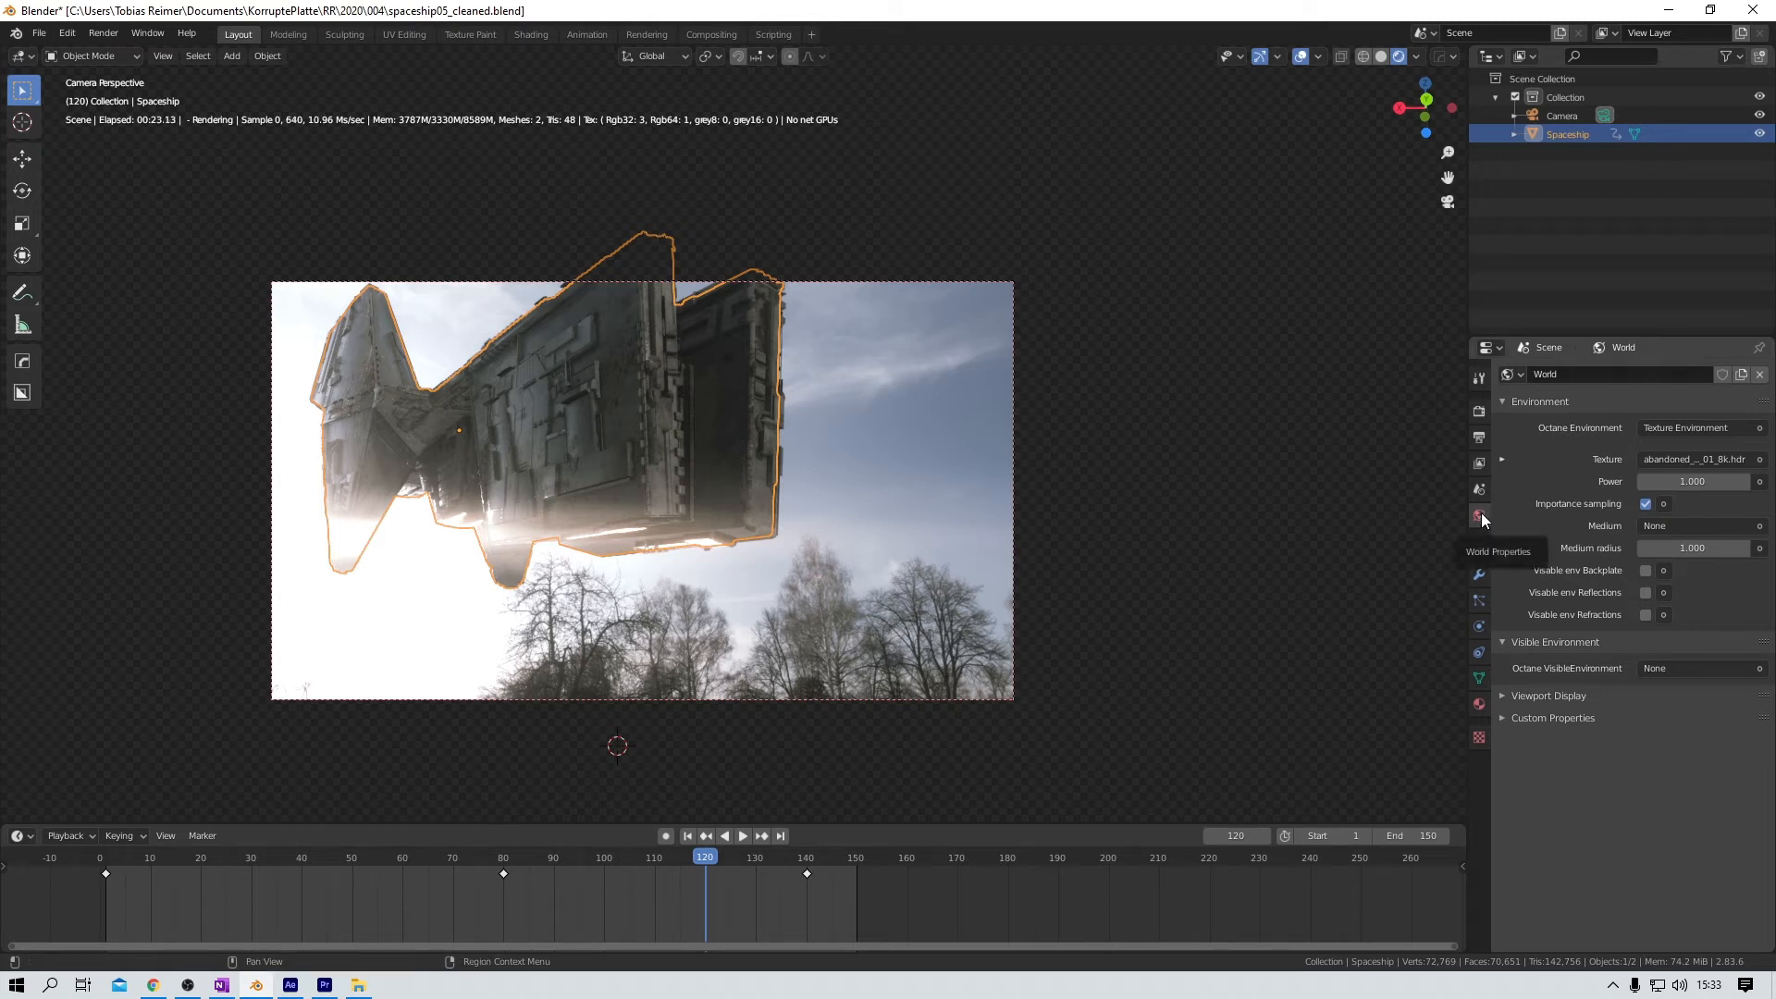
Step: Choose Texture Environment as the world's Octane Environment and open the choices for its Texture input
click(1760, 429)
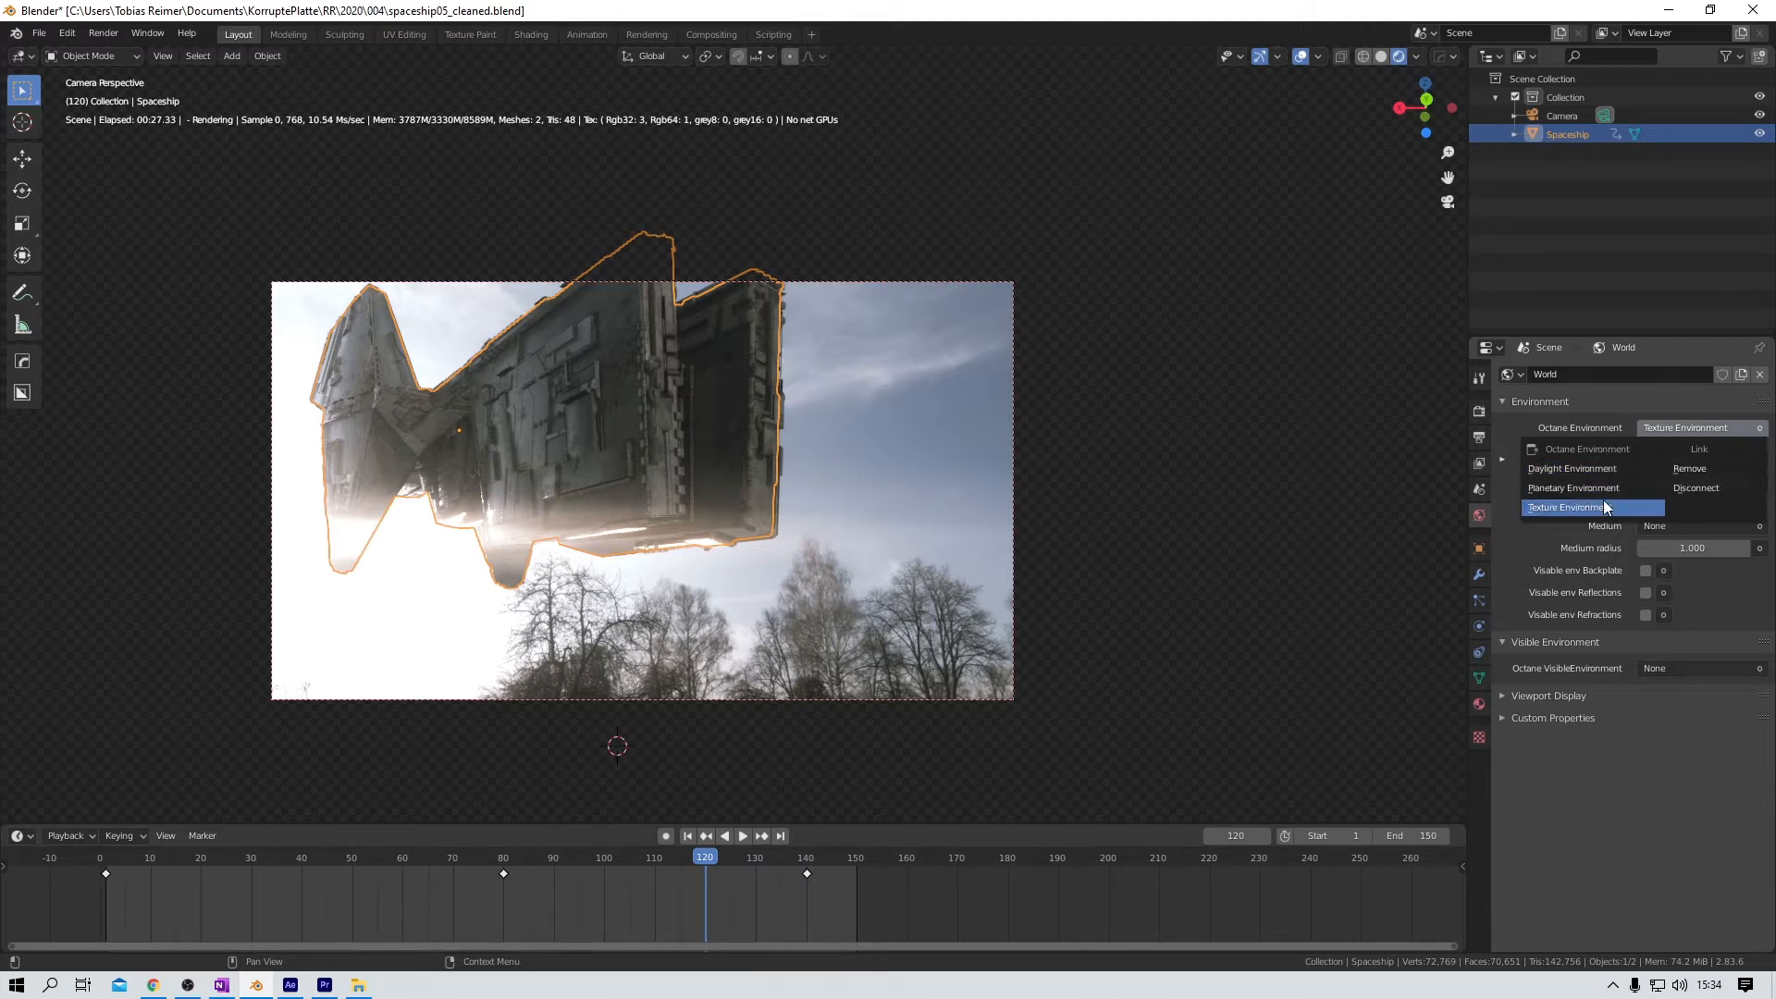
click(1579, 507)
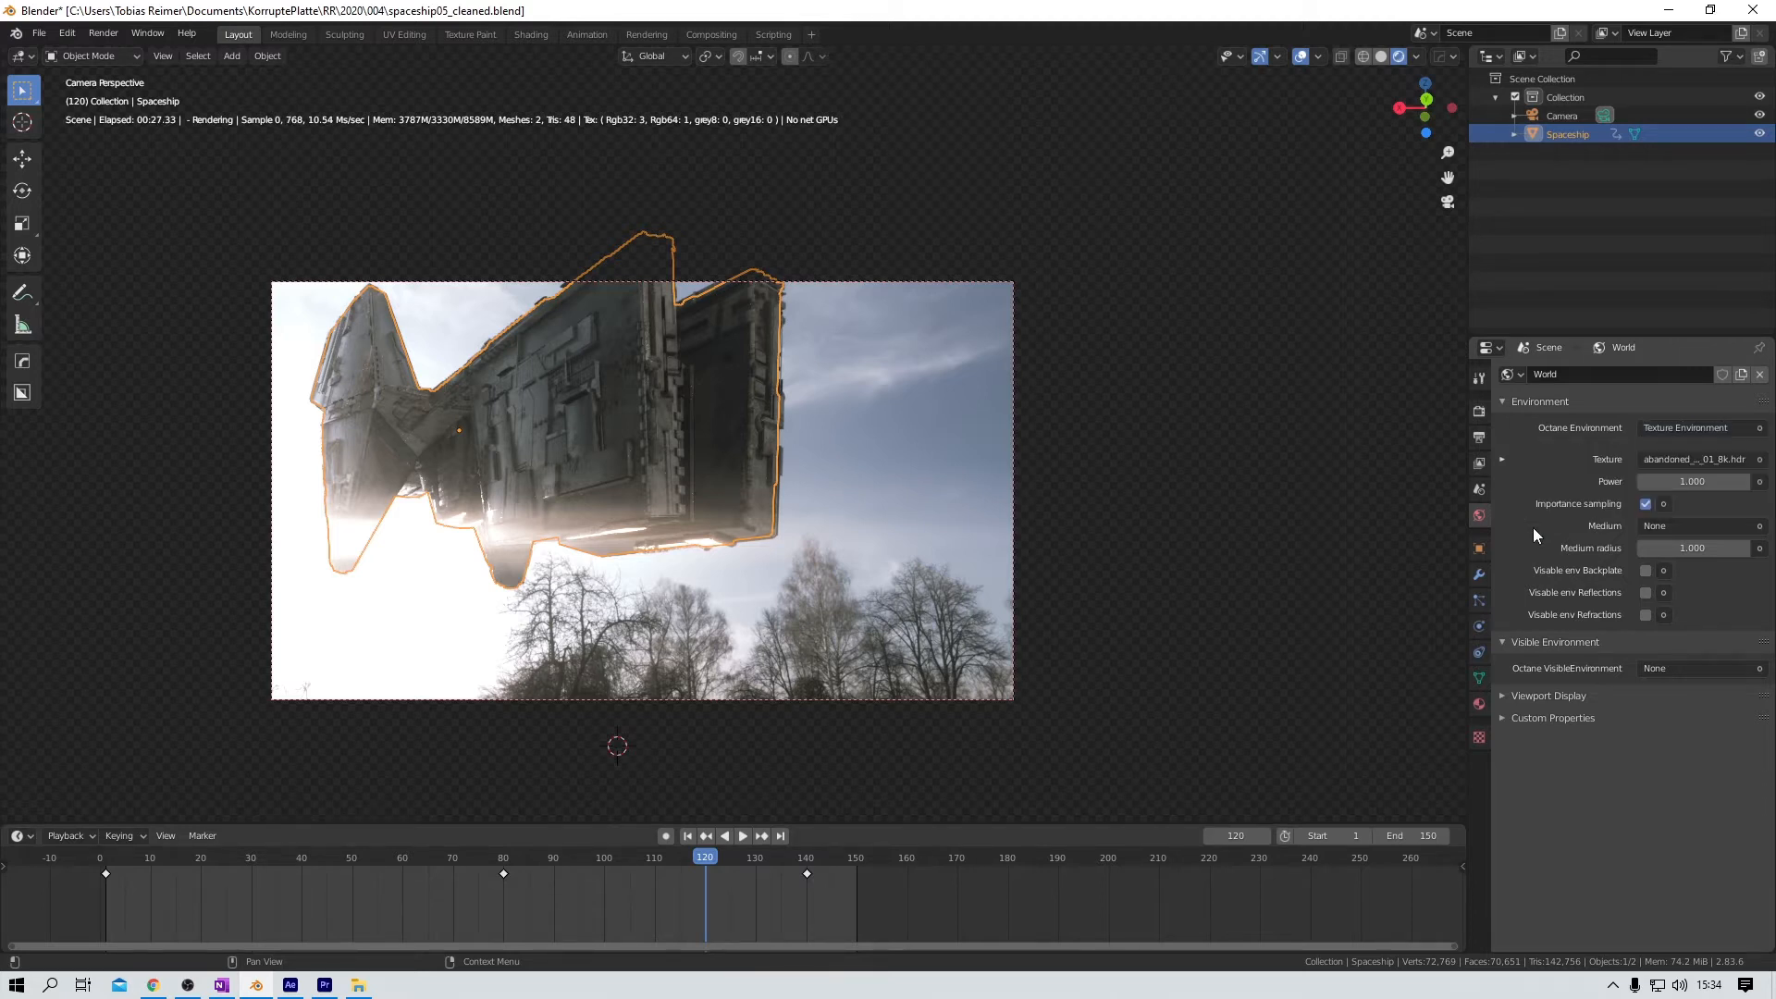
click(1760, 460)
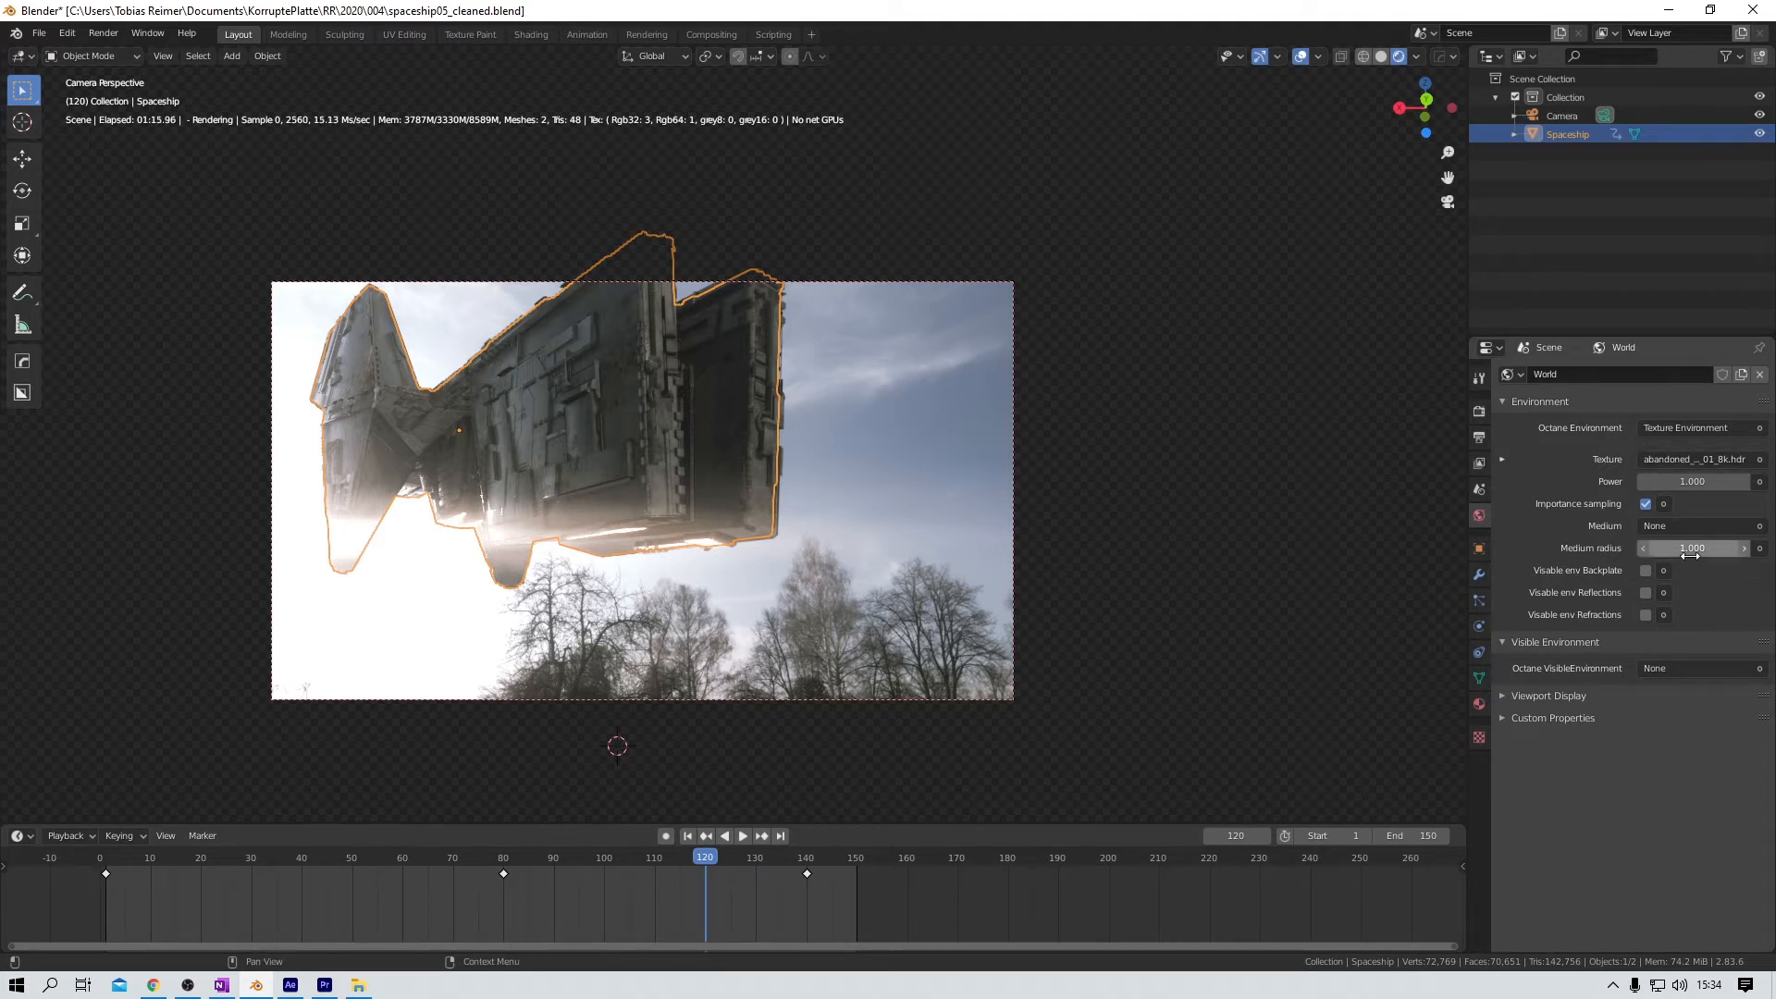
Step: Go to the Shading workspace, check the Spaceship's material nodes, and return the node editor to the World nodes
click(540, 37)
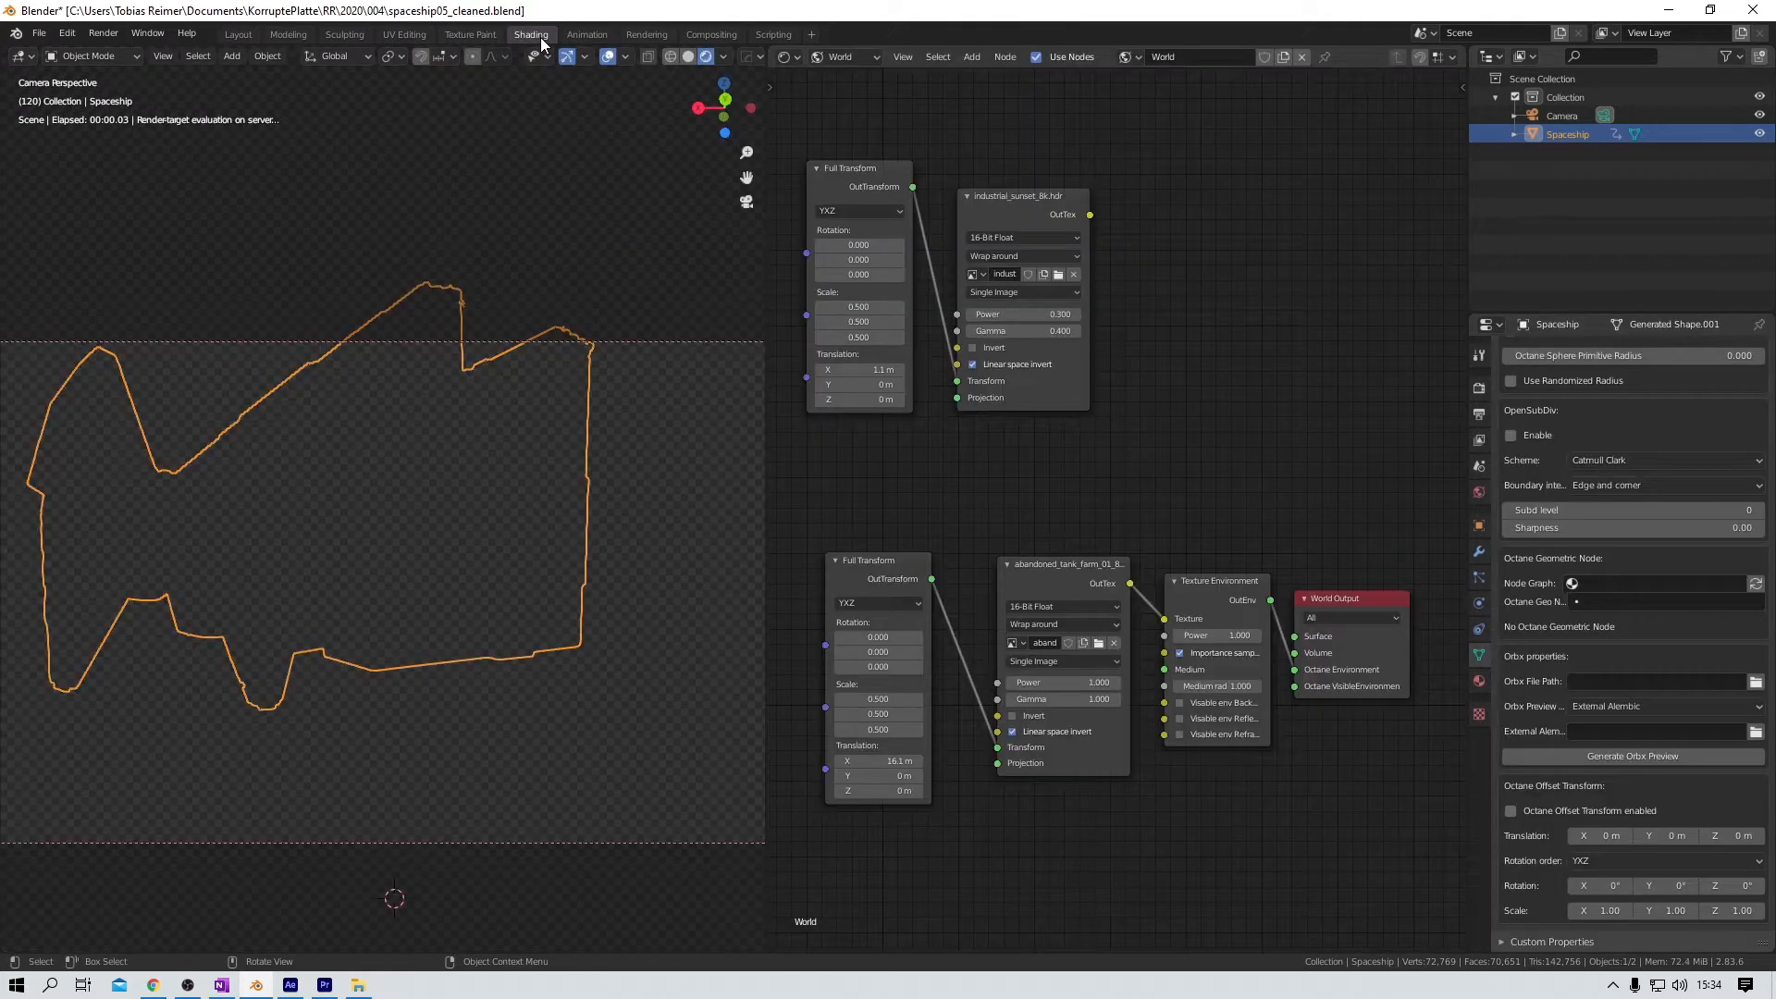
click(864, 54)
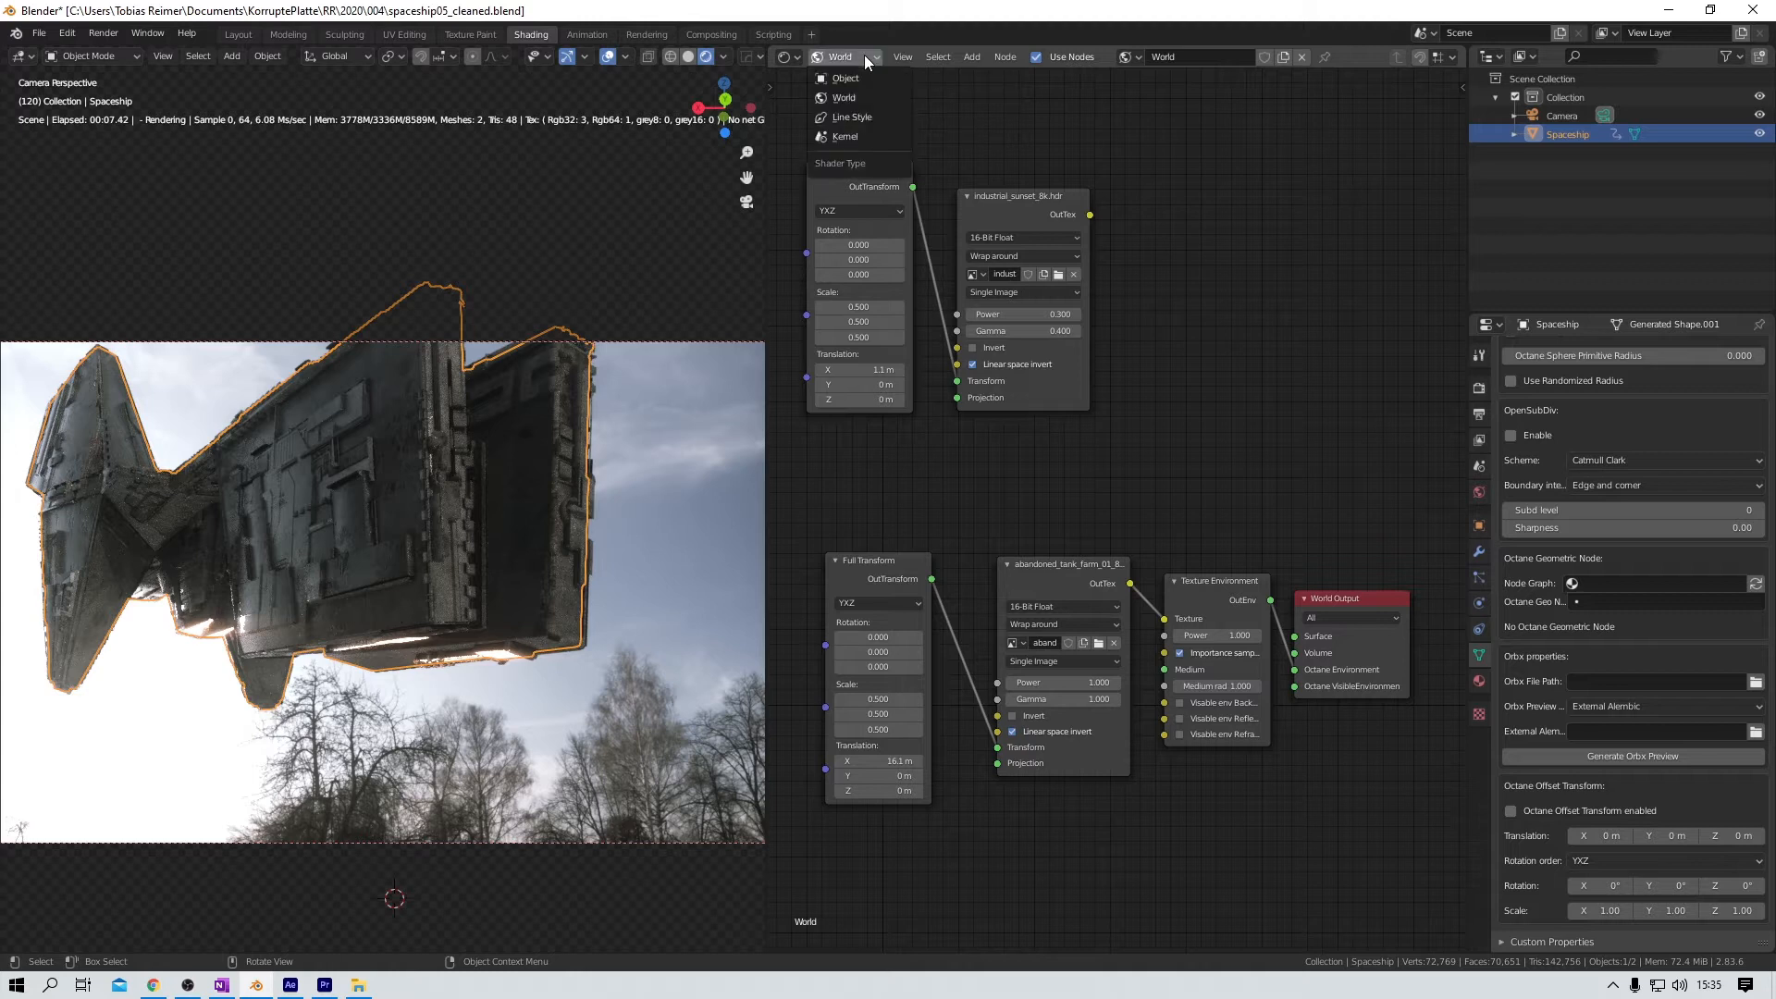
click(853, 79)
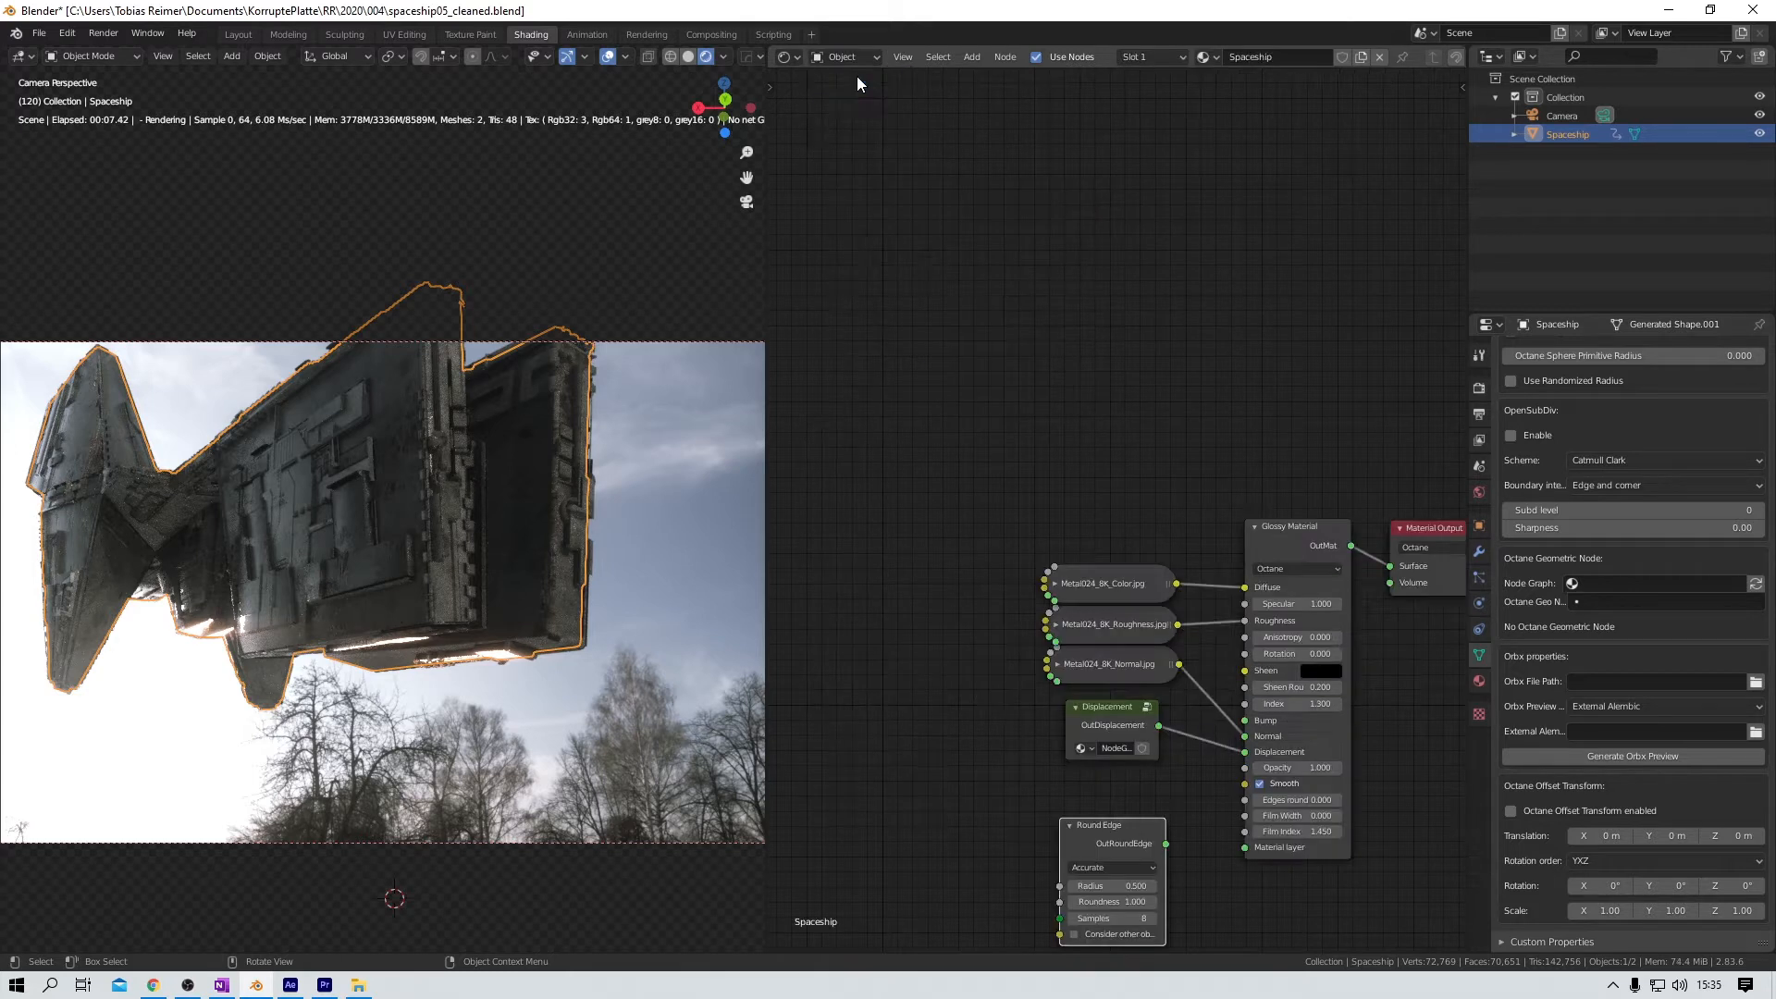
click(871, 55)
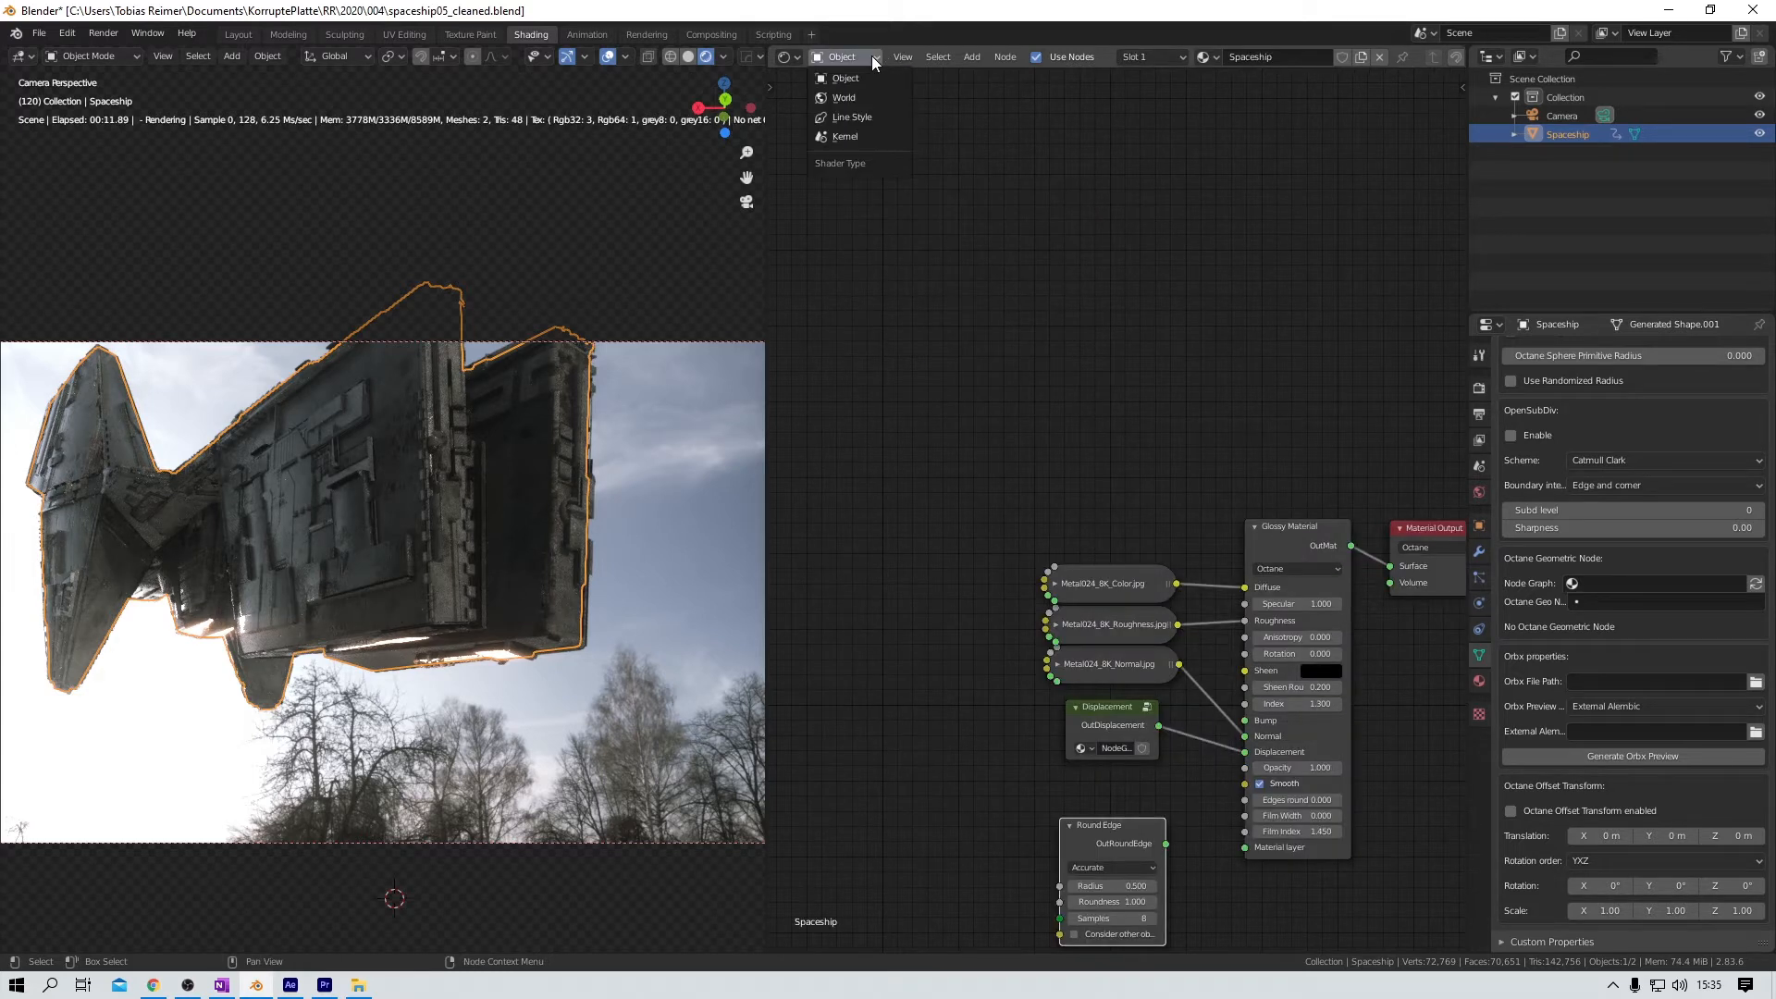
click(856, 98)
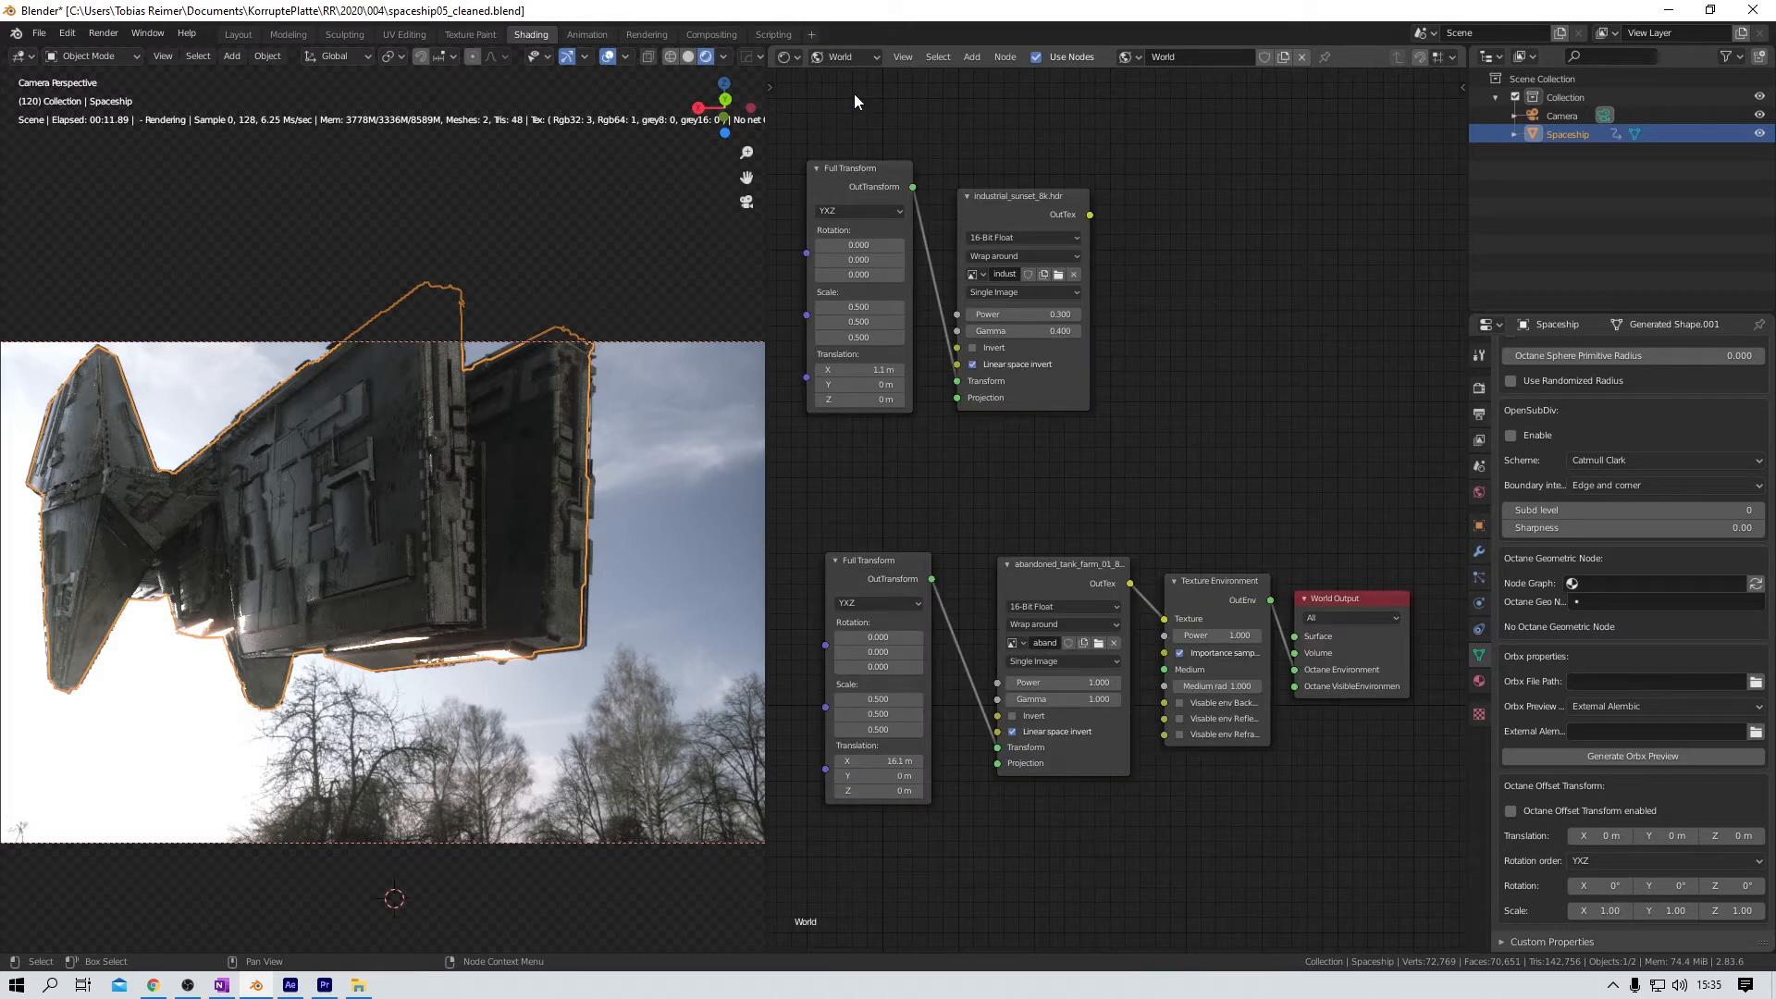
Step: Space out the connected world nodes, separating the Full Transform node from the abandoned_tank_farm image, Texture Environment and World Output nodes
mouse_move(1066, 568)
mouse_down()
mouse_move(1032, 575)
mouse_move(1051, 563)
mouse_up()
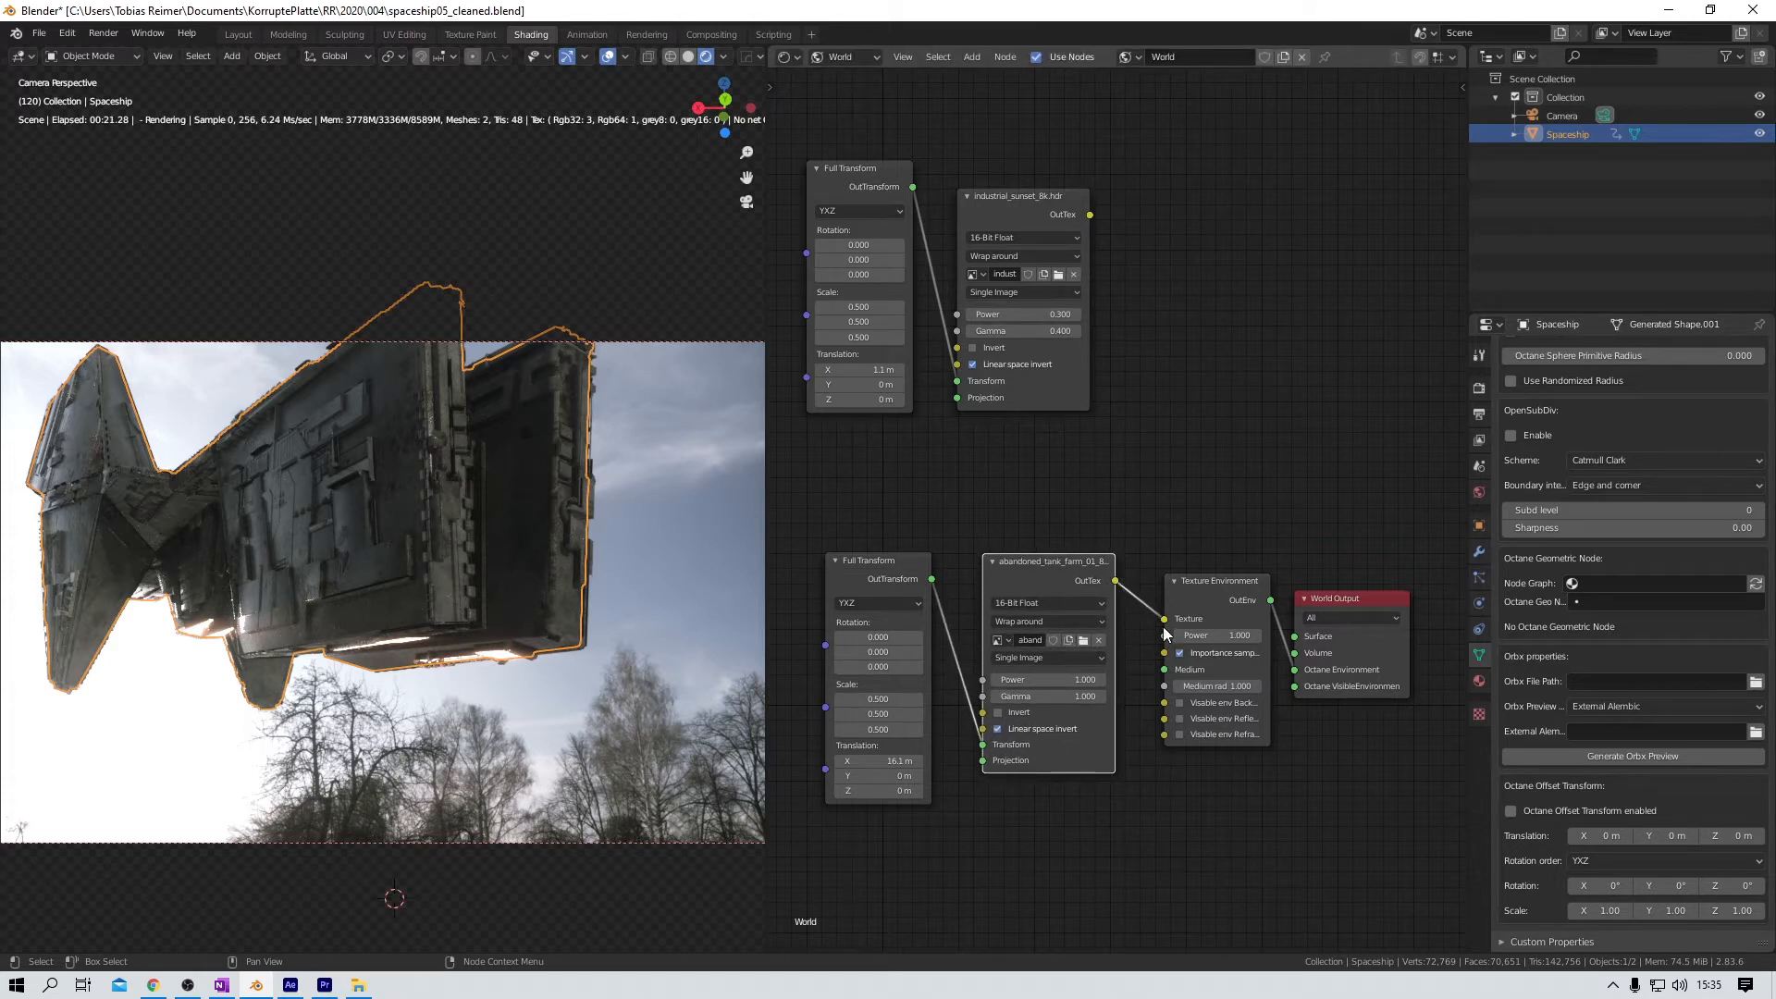
drag(1219, 582, 1206, 584)
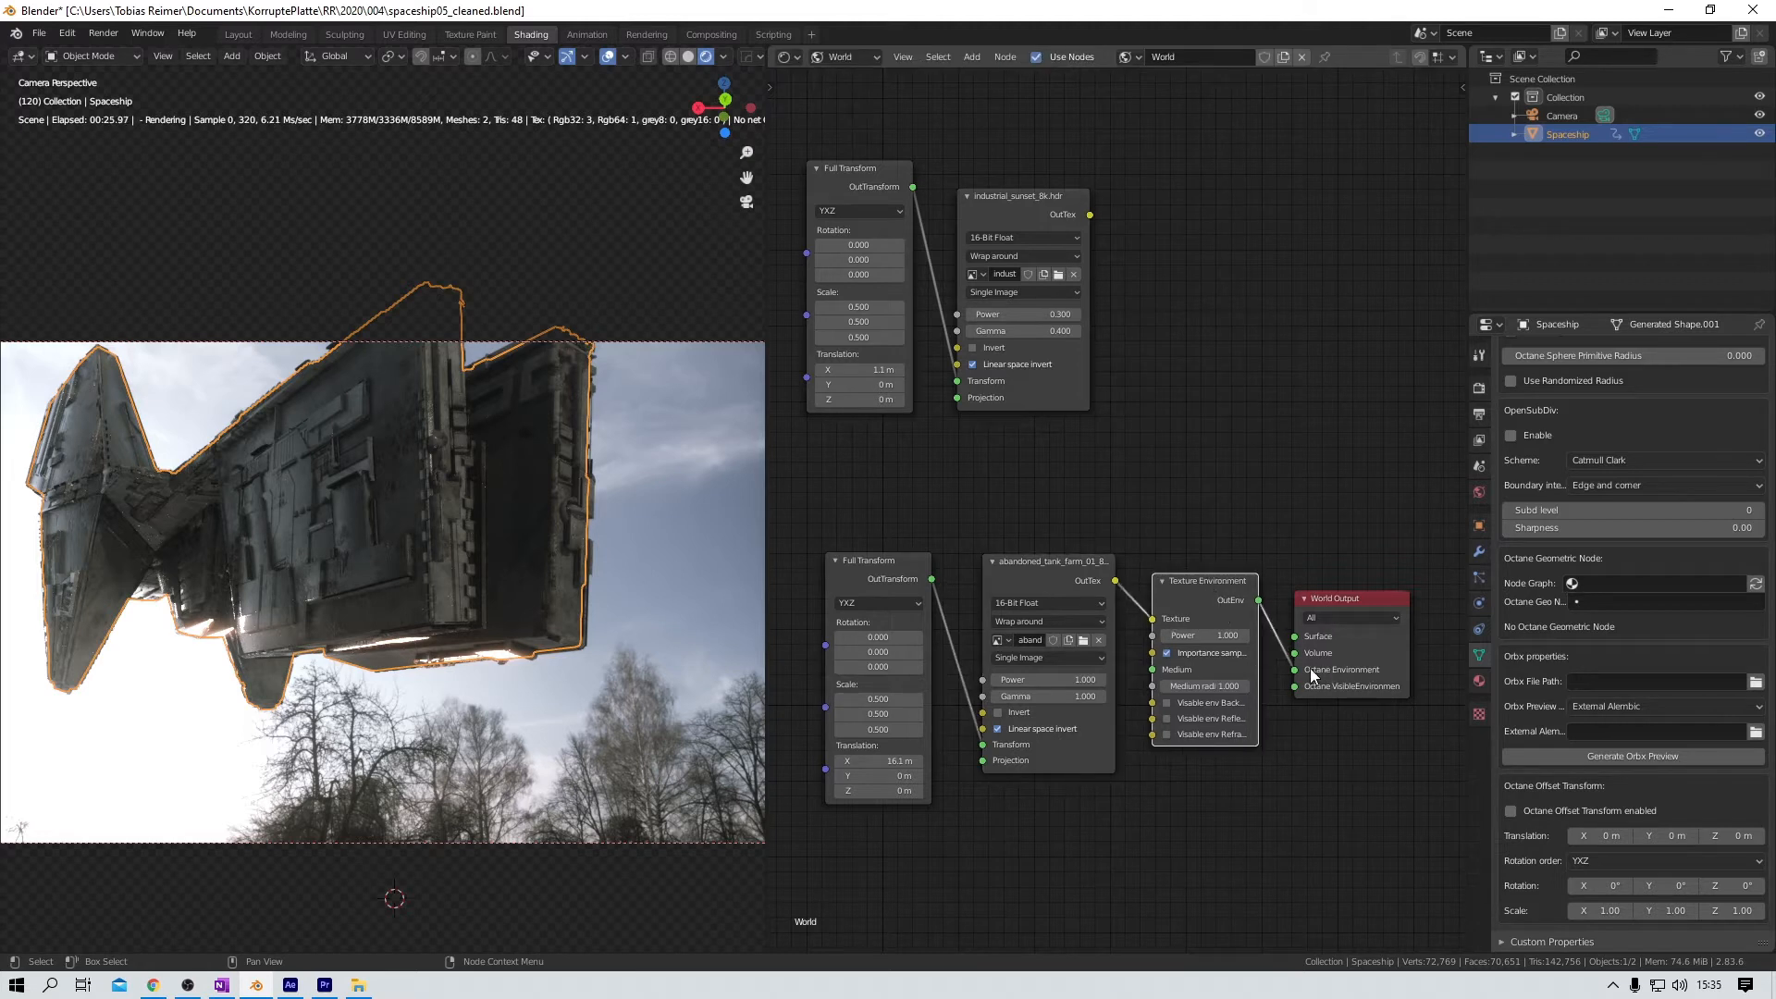
drag(1345, 598, 1349, 605)
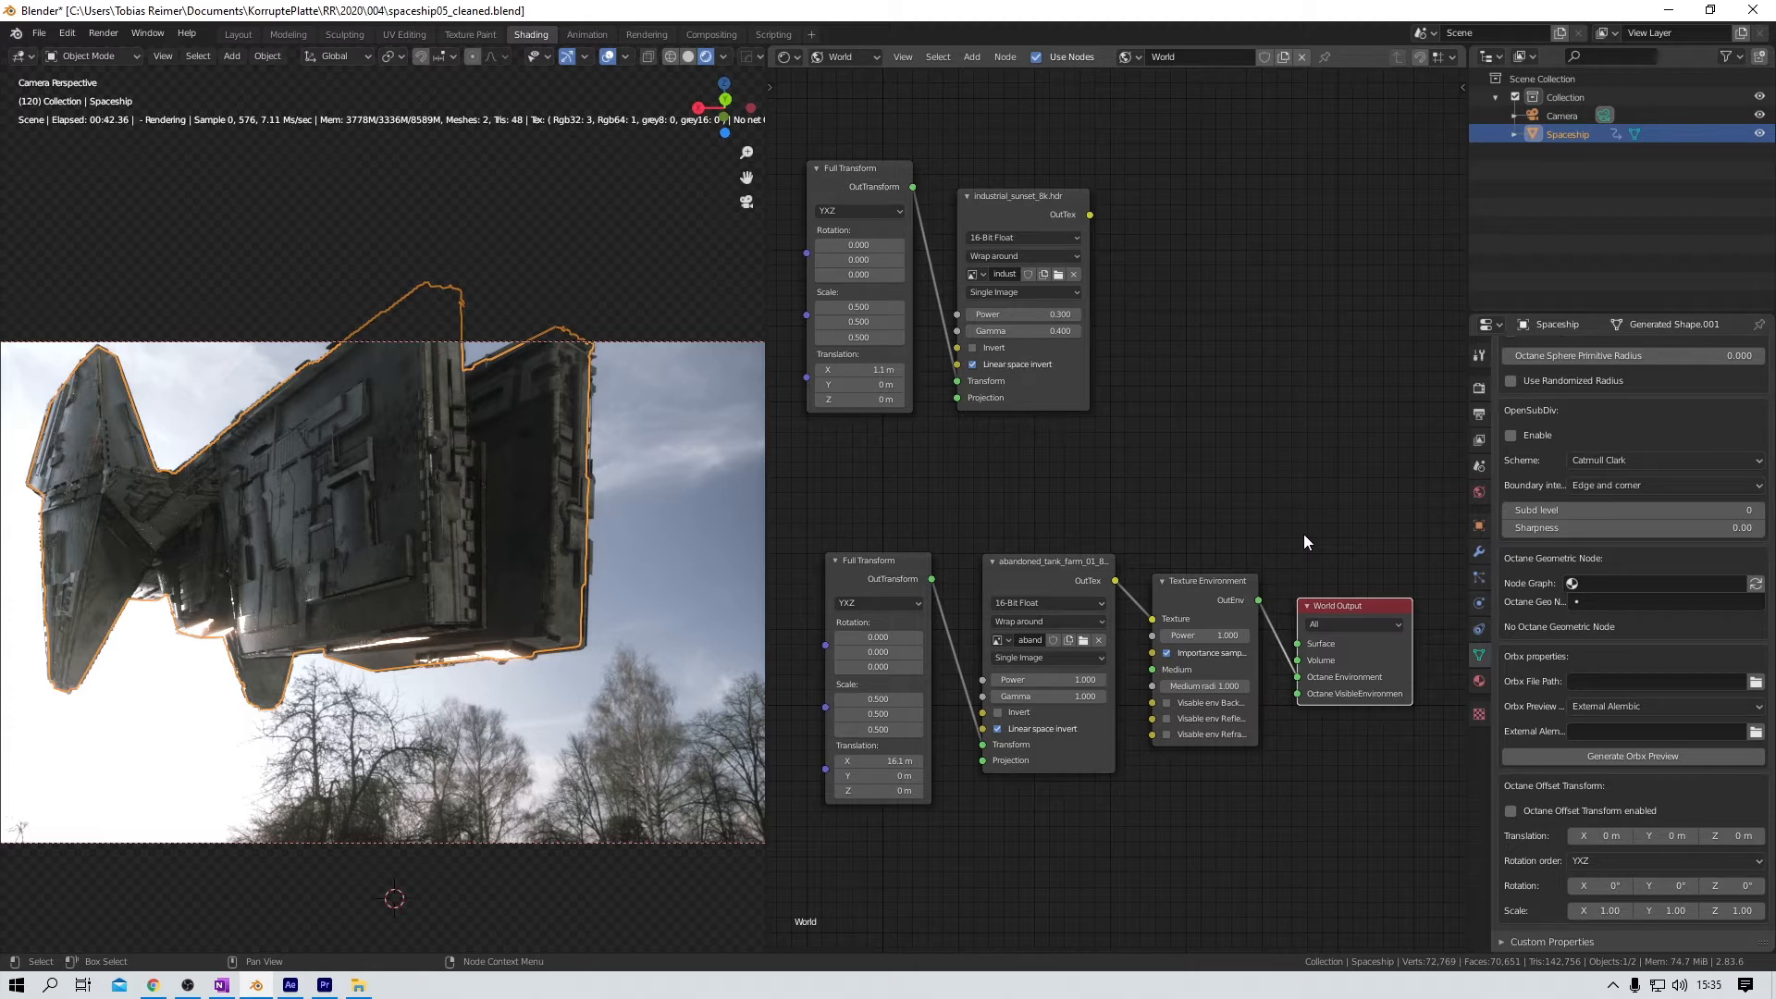
drag(1070, 509, 1414, 703)
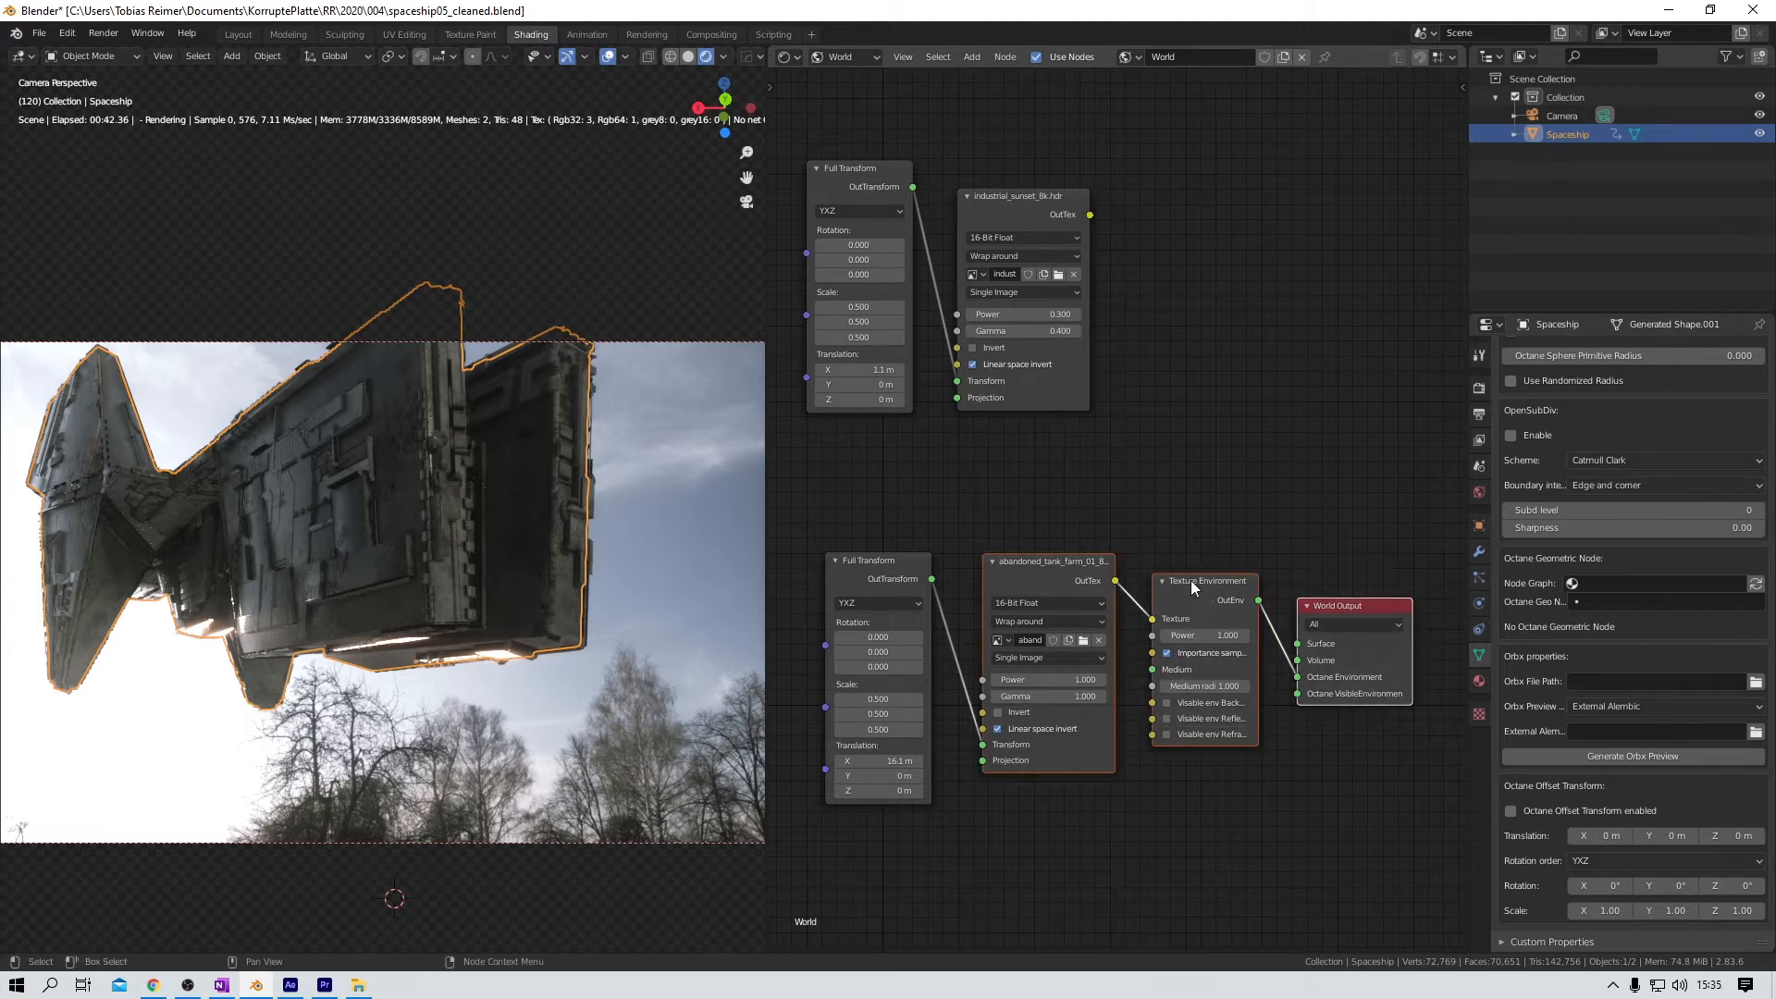
drag(1193, 587, 1226, 587)
drag(878, 562, 853, 525)
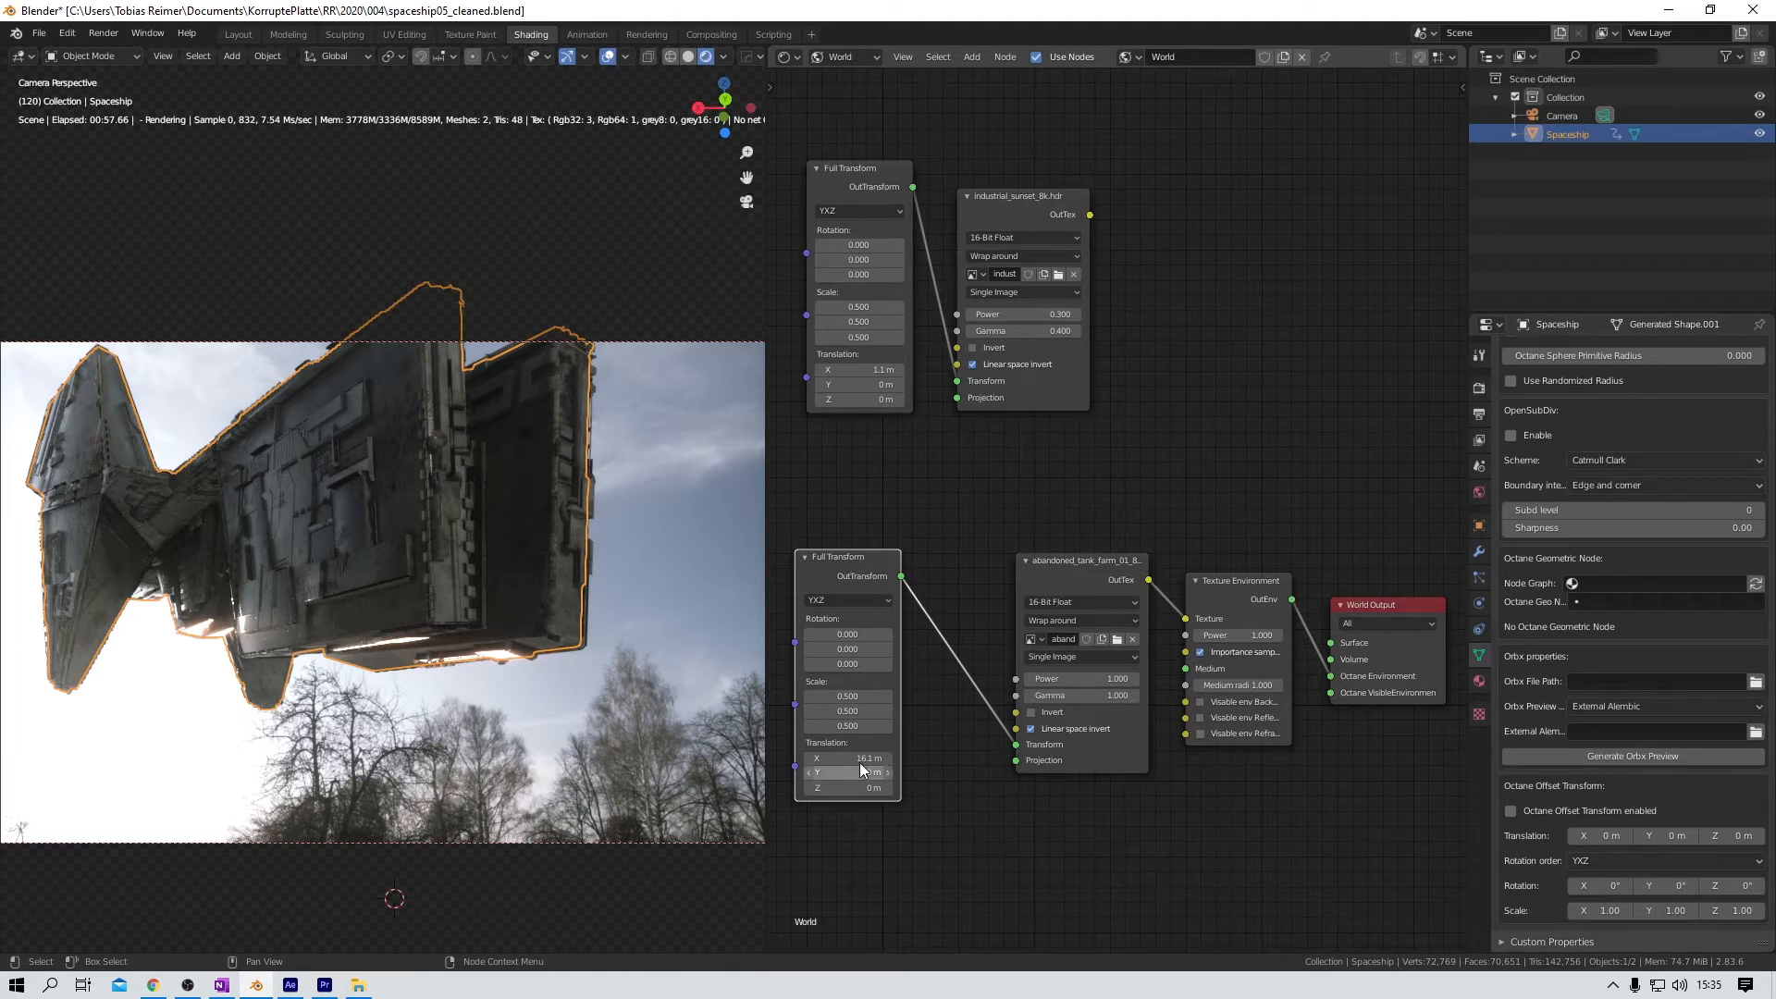
Step: Try an X translation of 17.6 m on the abandoned_tank_farm texture's Full Transform node, and undo it
drag(858, 756, 1015, 757)
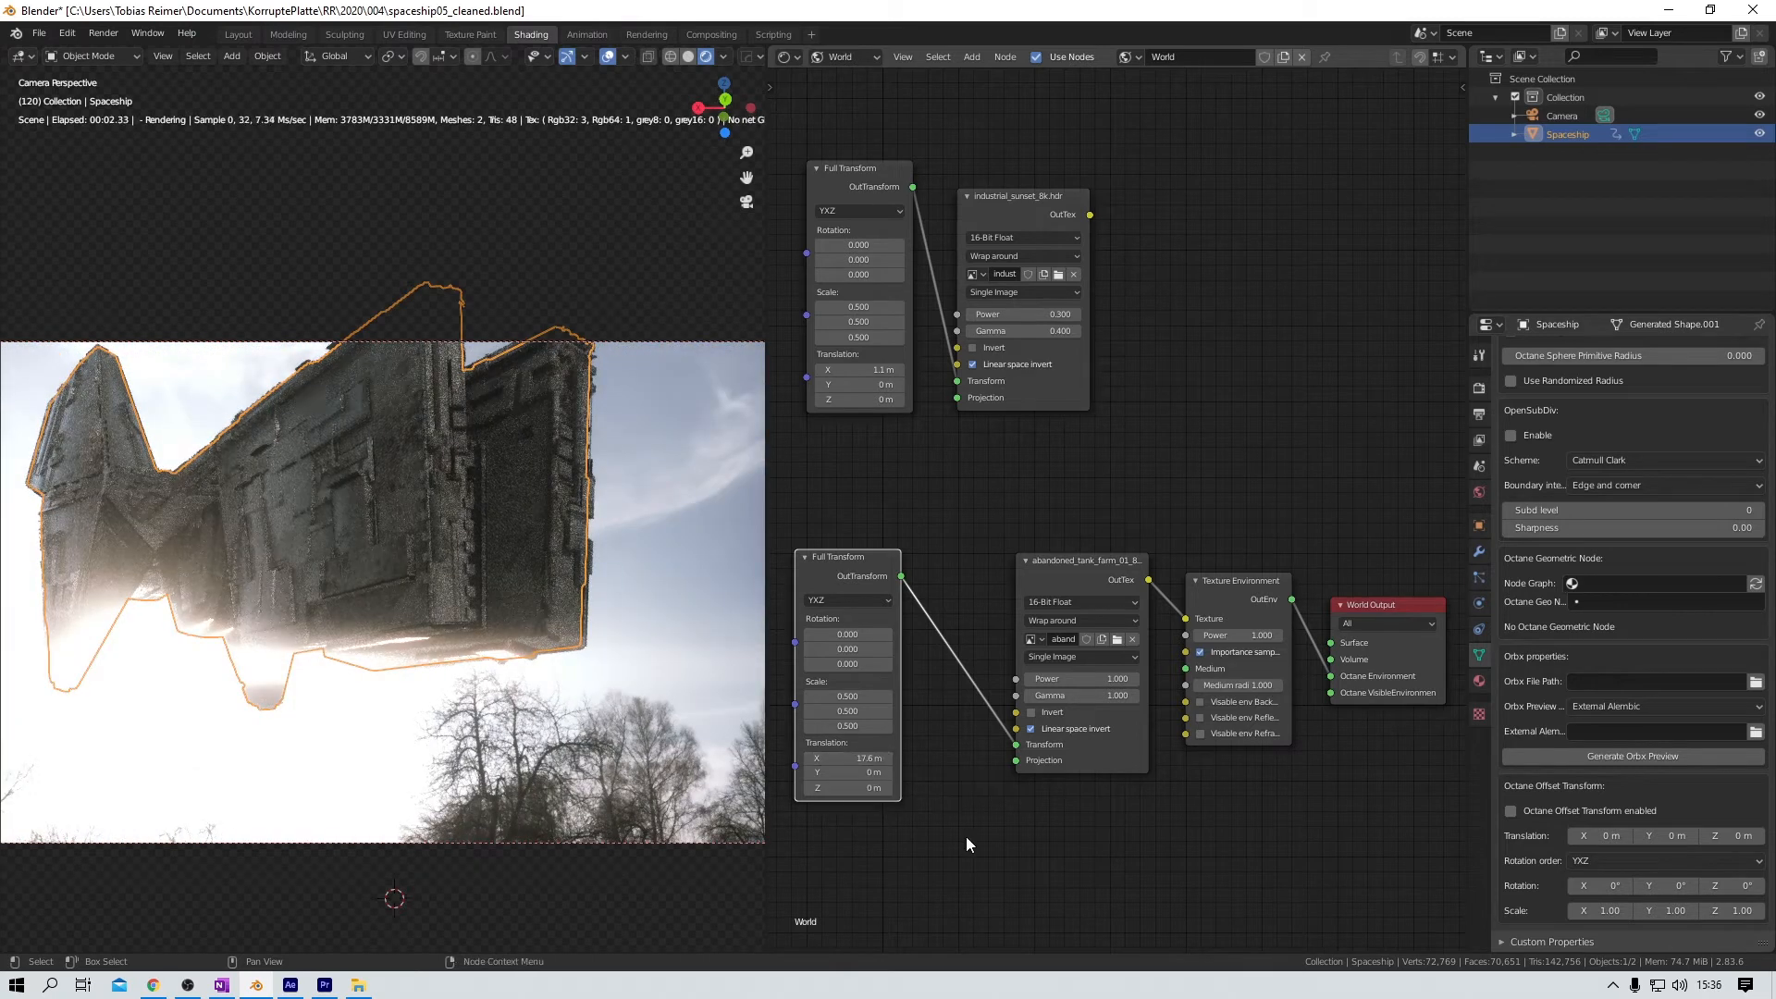
key(ctrl+z)
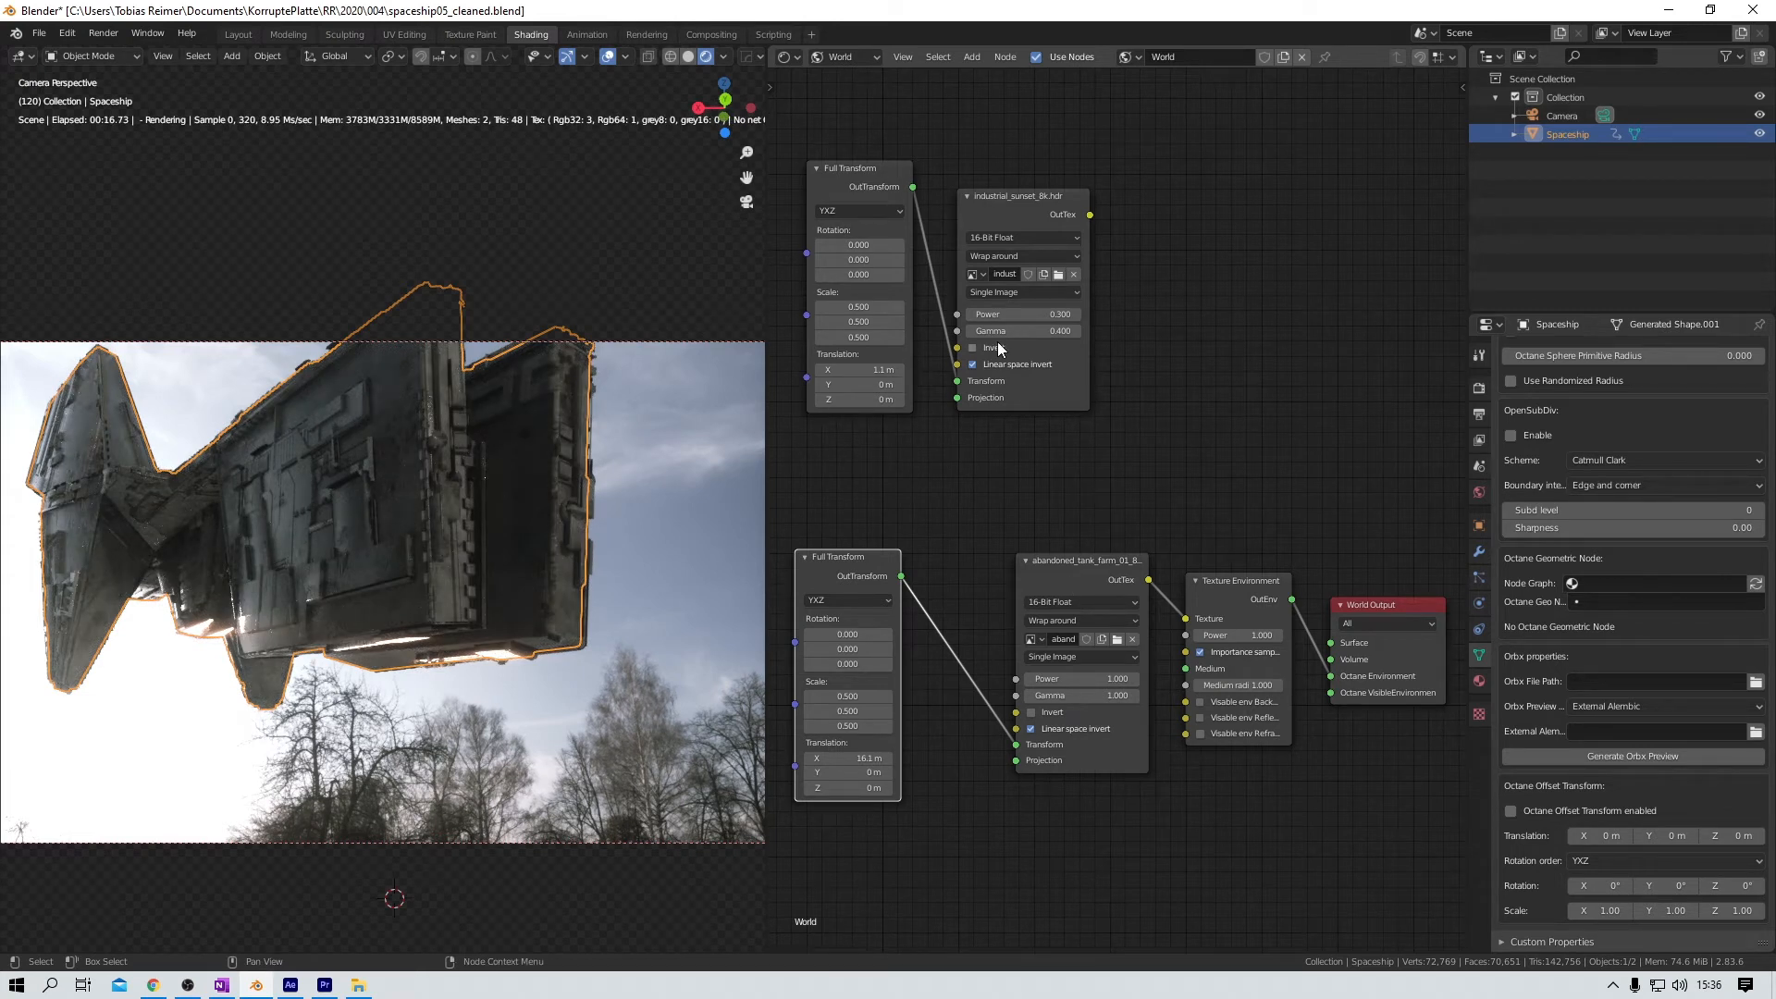
Step: Try industrial_sunset_8k.hdr as the Texture Environment's texture, and reconnect the abandoned_tank_farm image in its place
drag(861, 170, 855, 181)
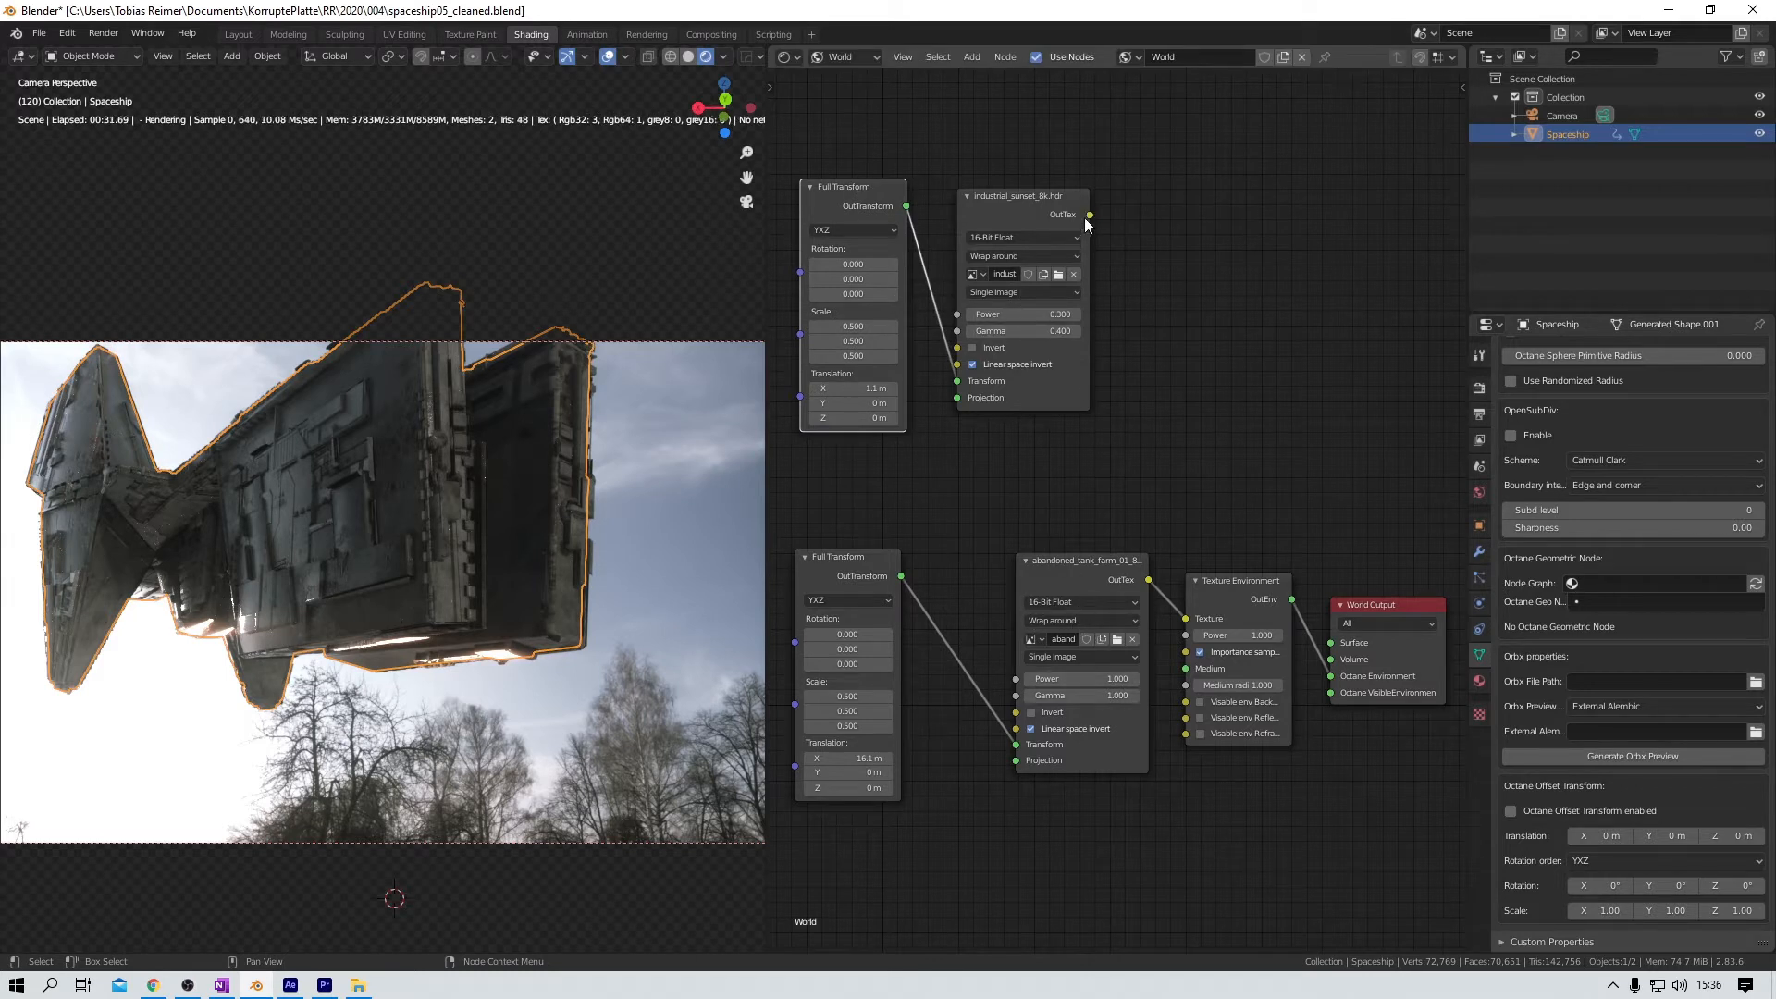
drag(1089, 214, 1186, 618)
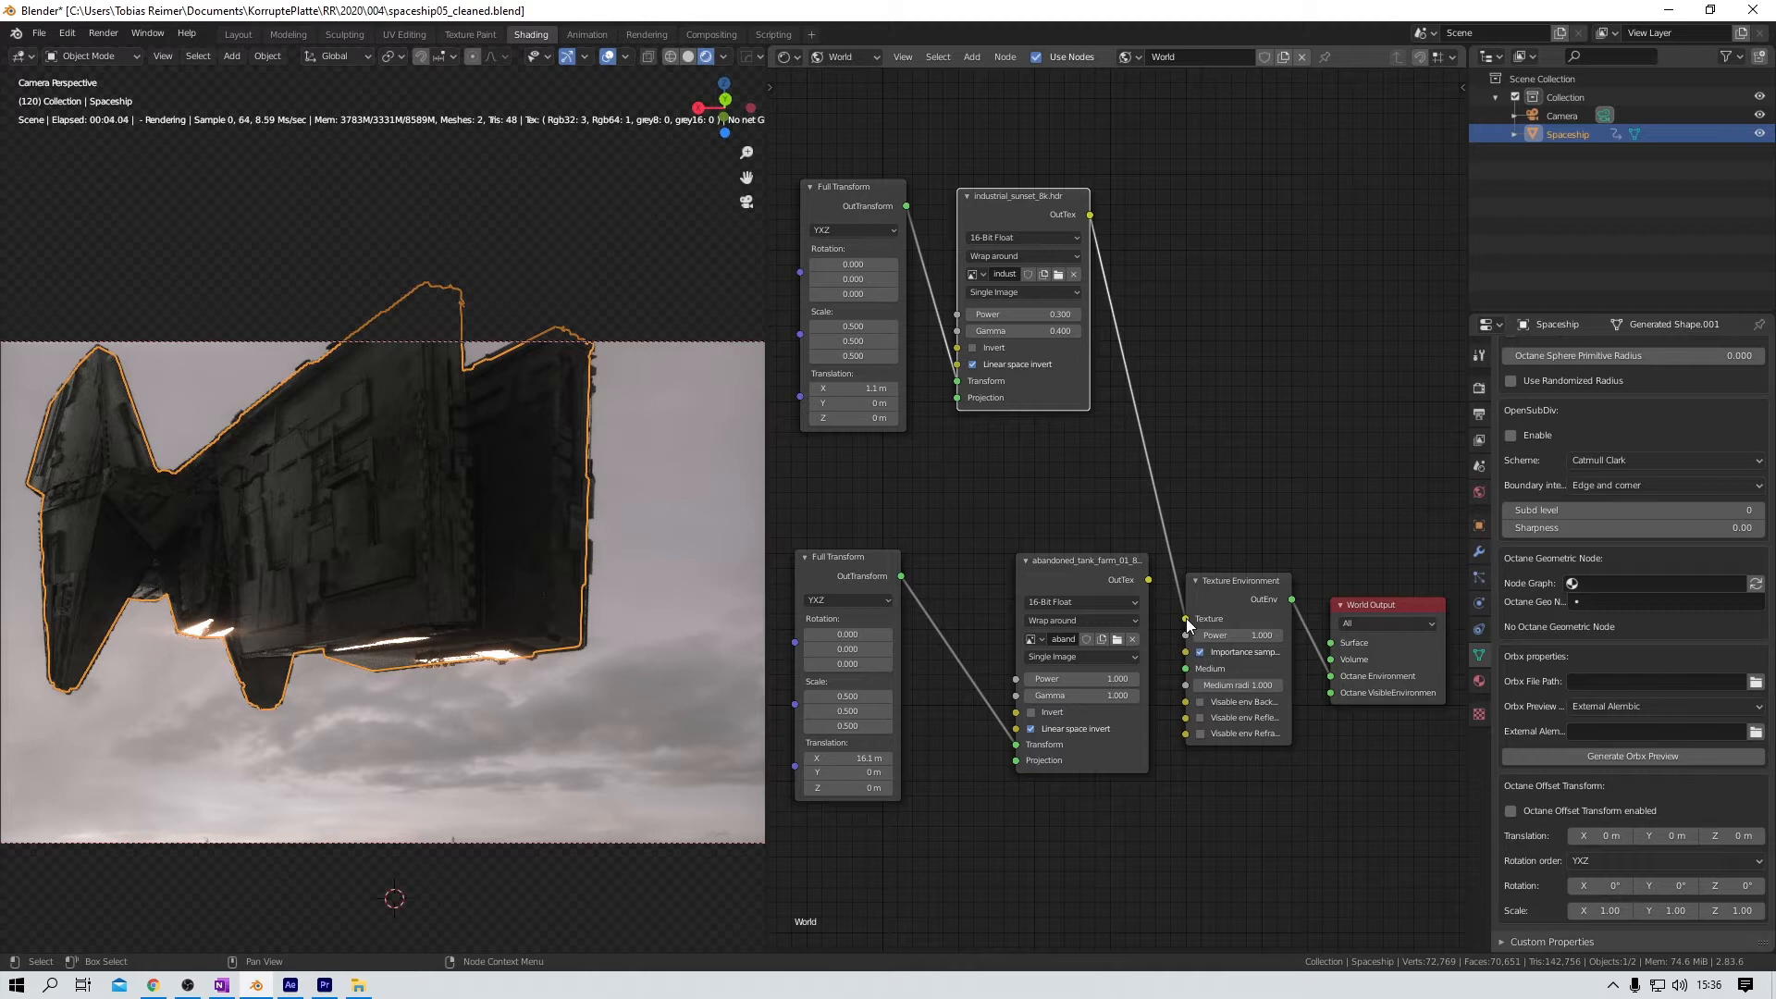
click(1138, 581)
drag(1148, 580, 1185, 617)
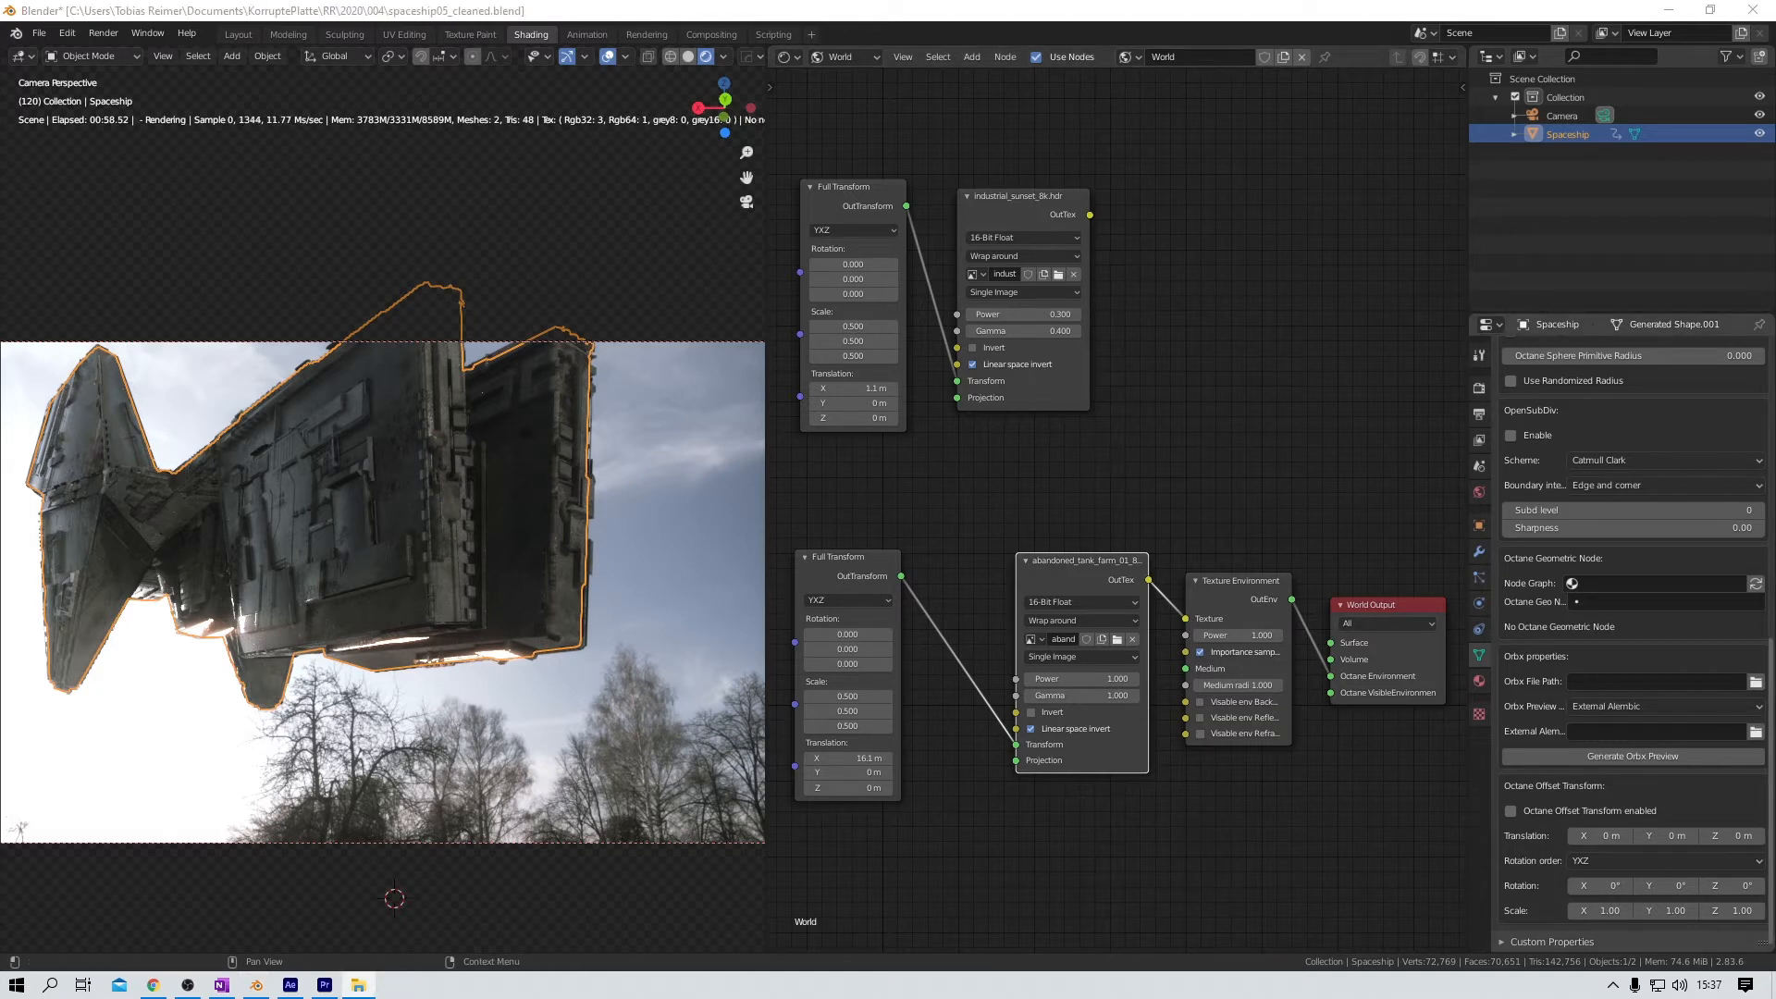
Step: Add ostrich_road_8k.hdr as an unconnected image node beside the industrial_sunset_8k.hdr node
drag(1287, 248, 1241, 218)
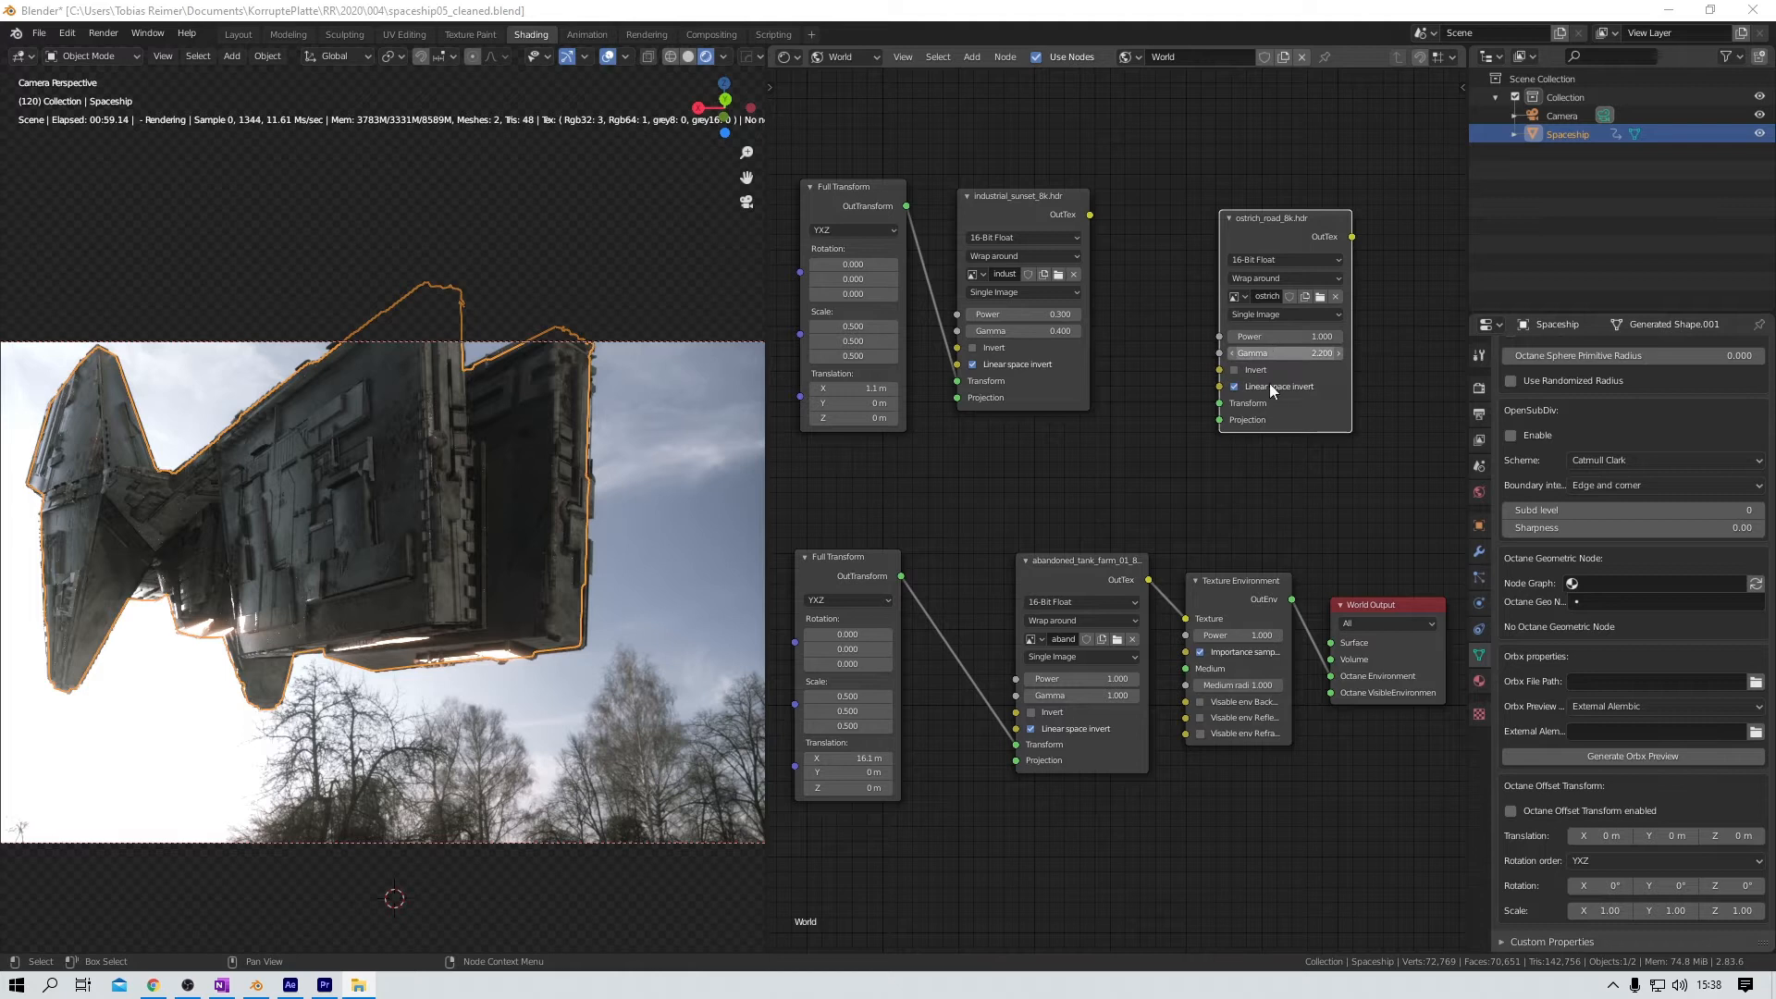
mouse_move(1274, 222)
mouse_down()
mouse_move(1270, 200)
mouse_move(1248, 205)
mouse_up()
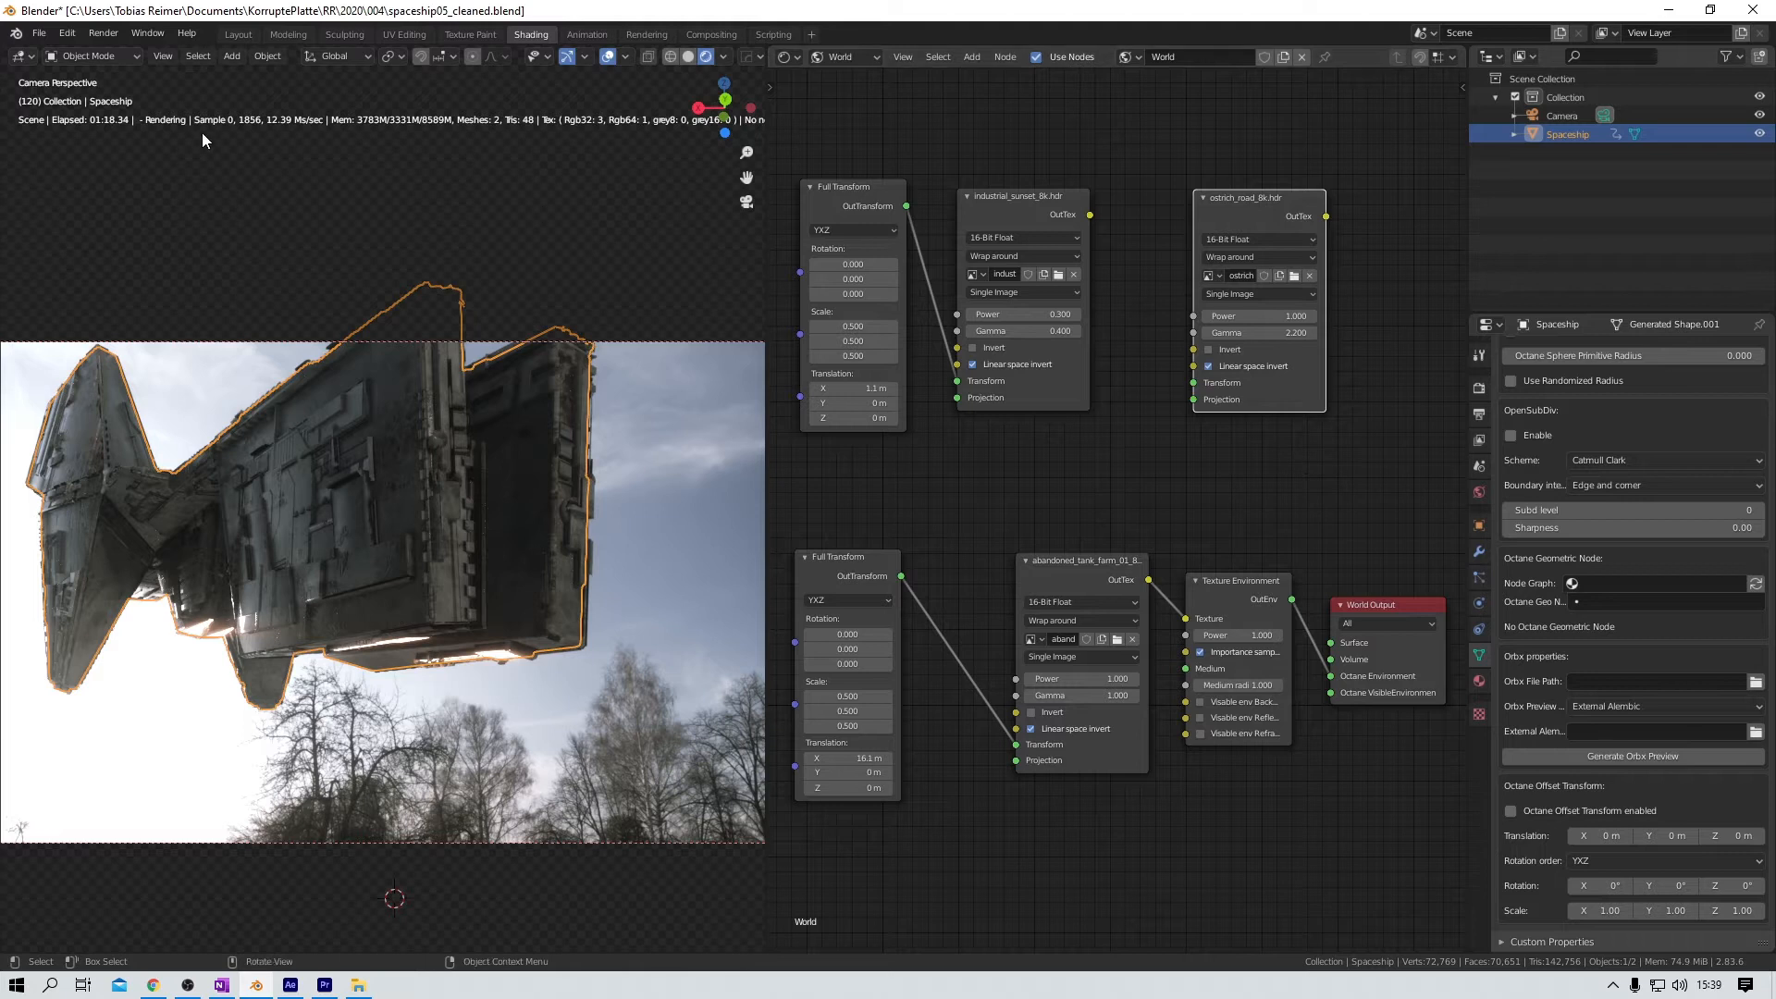
Step: Start a new scene and set its world's Octane Environment to Texture Environment
click(39, 35)
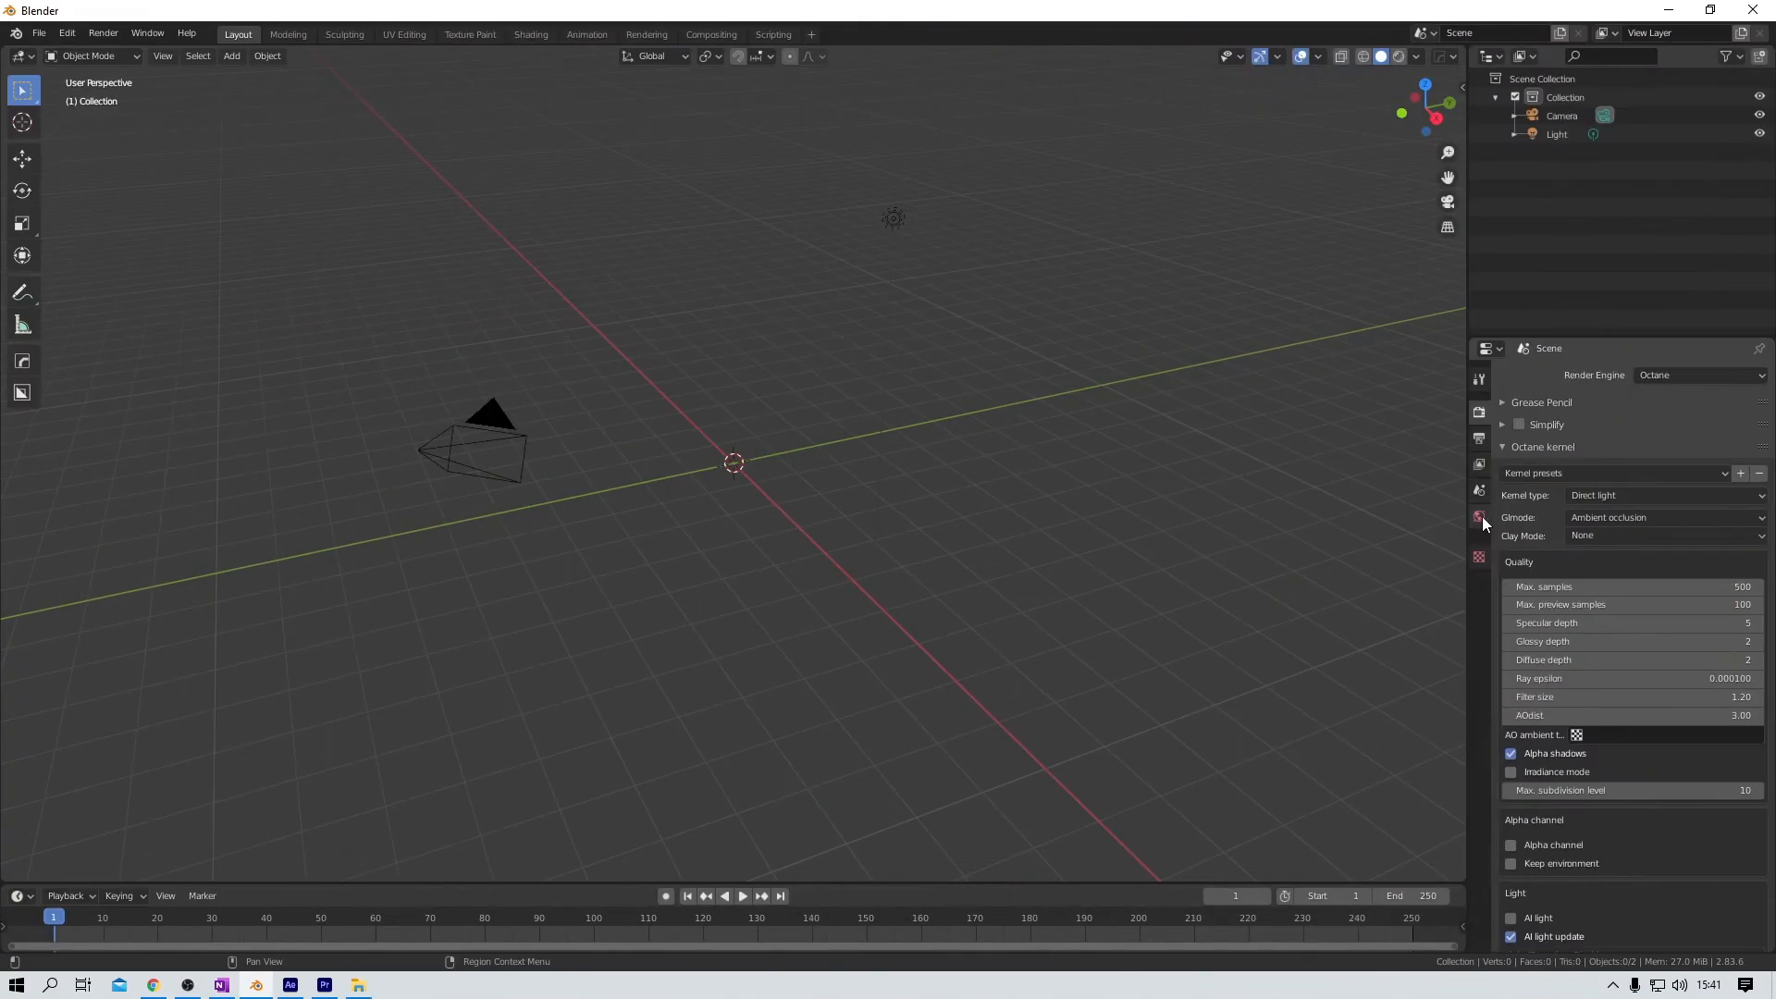
click(1480, 519)
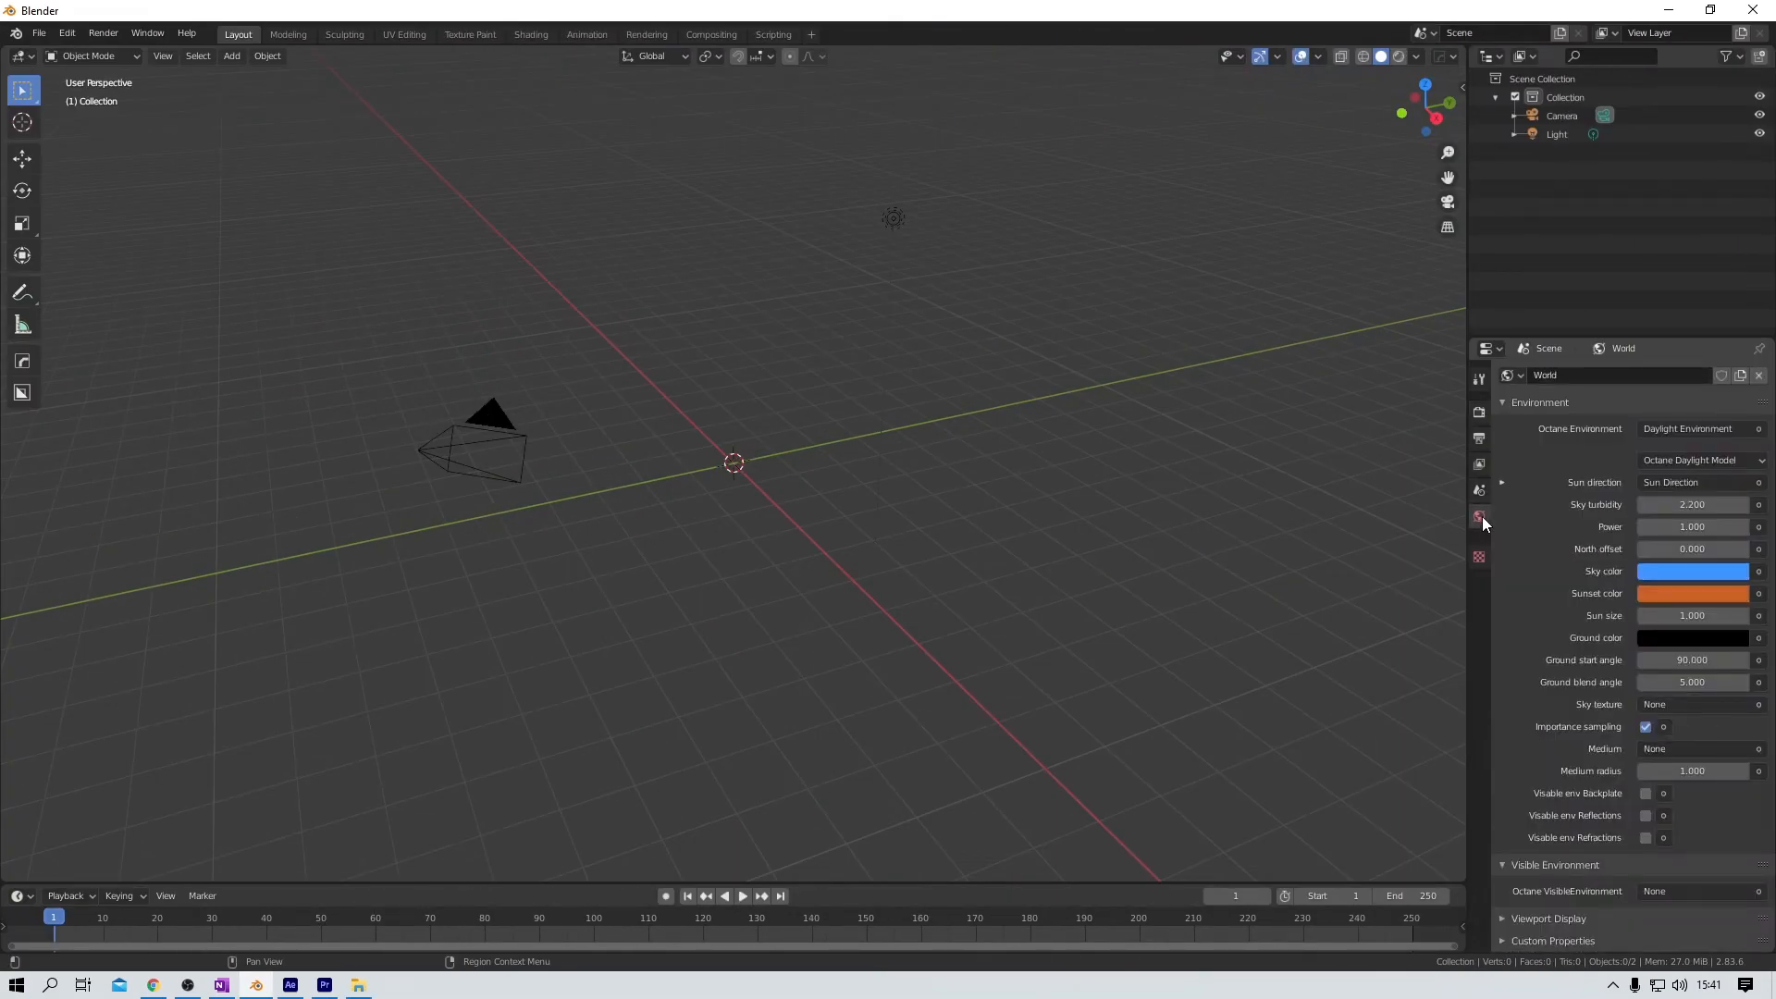
click(1743, 435)
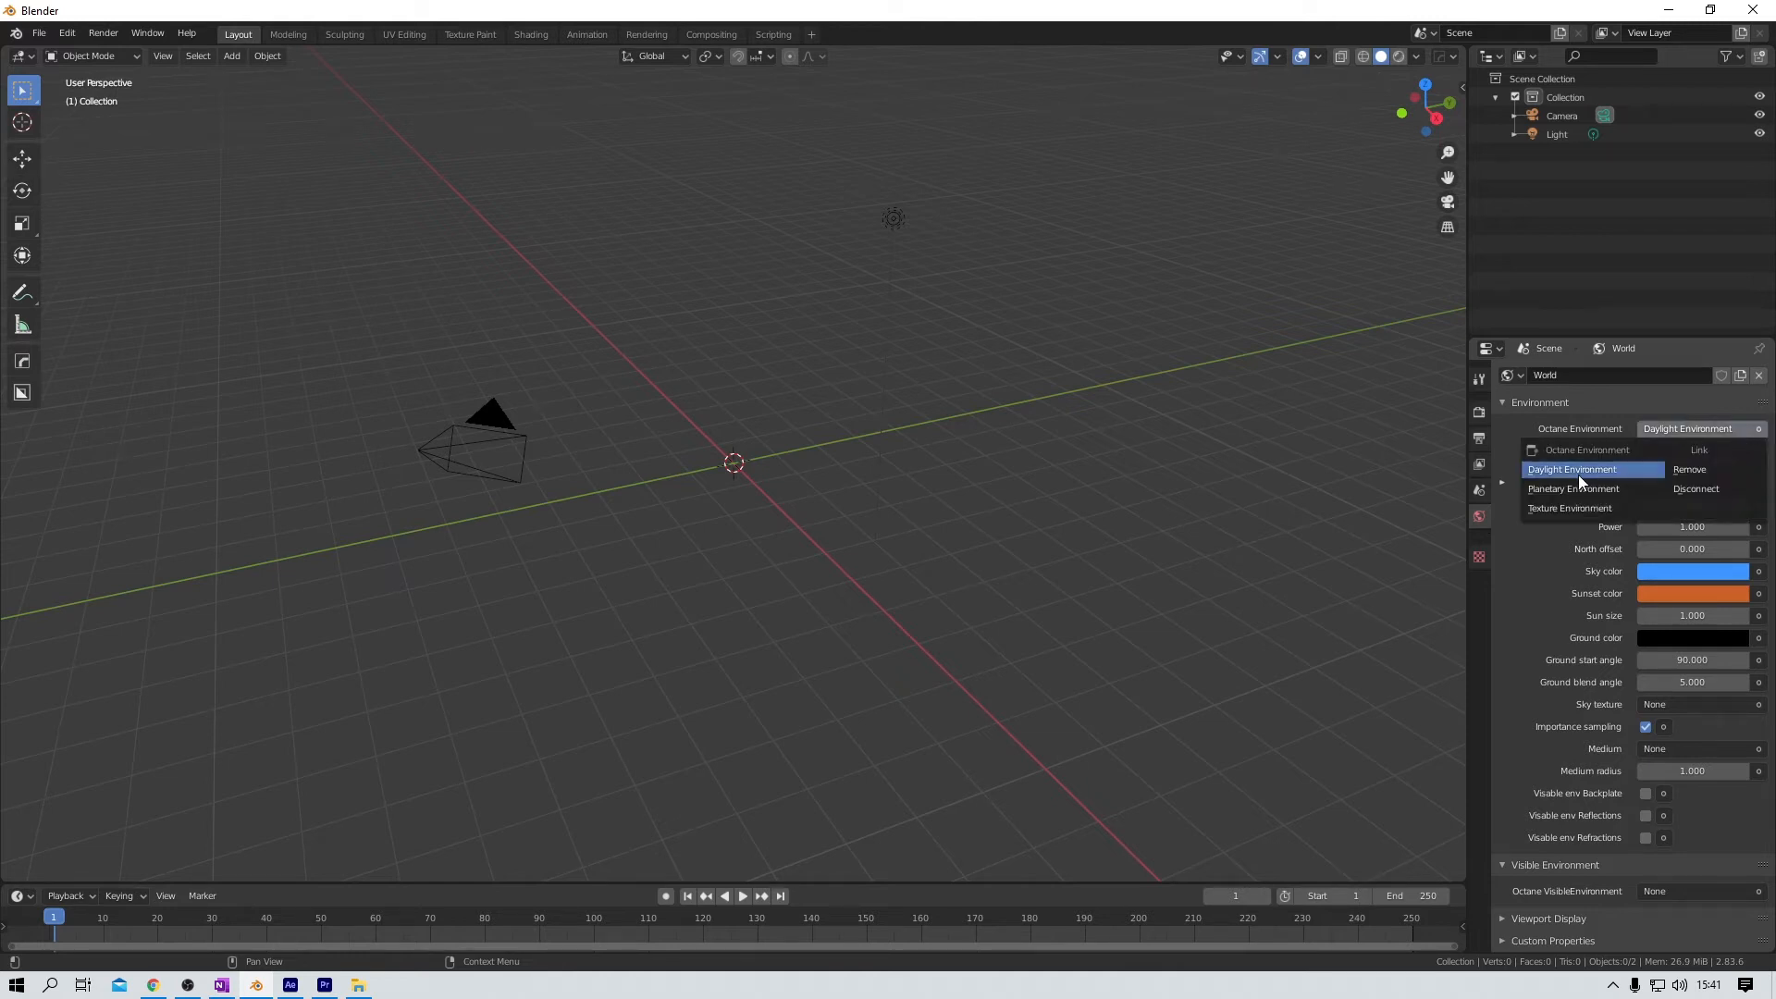
click(1567, 509)
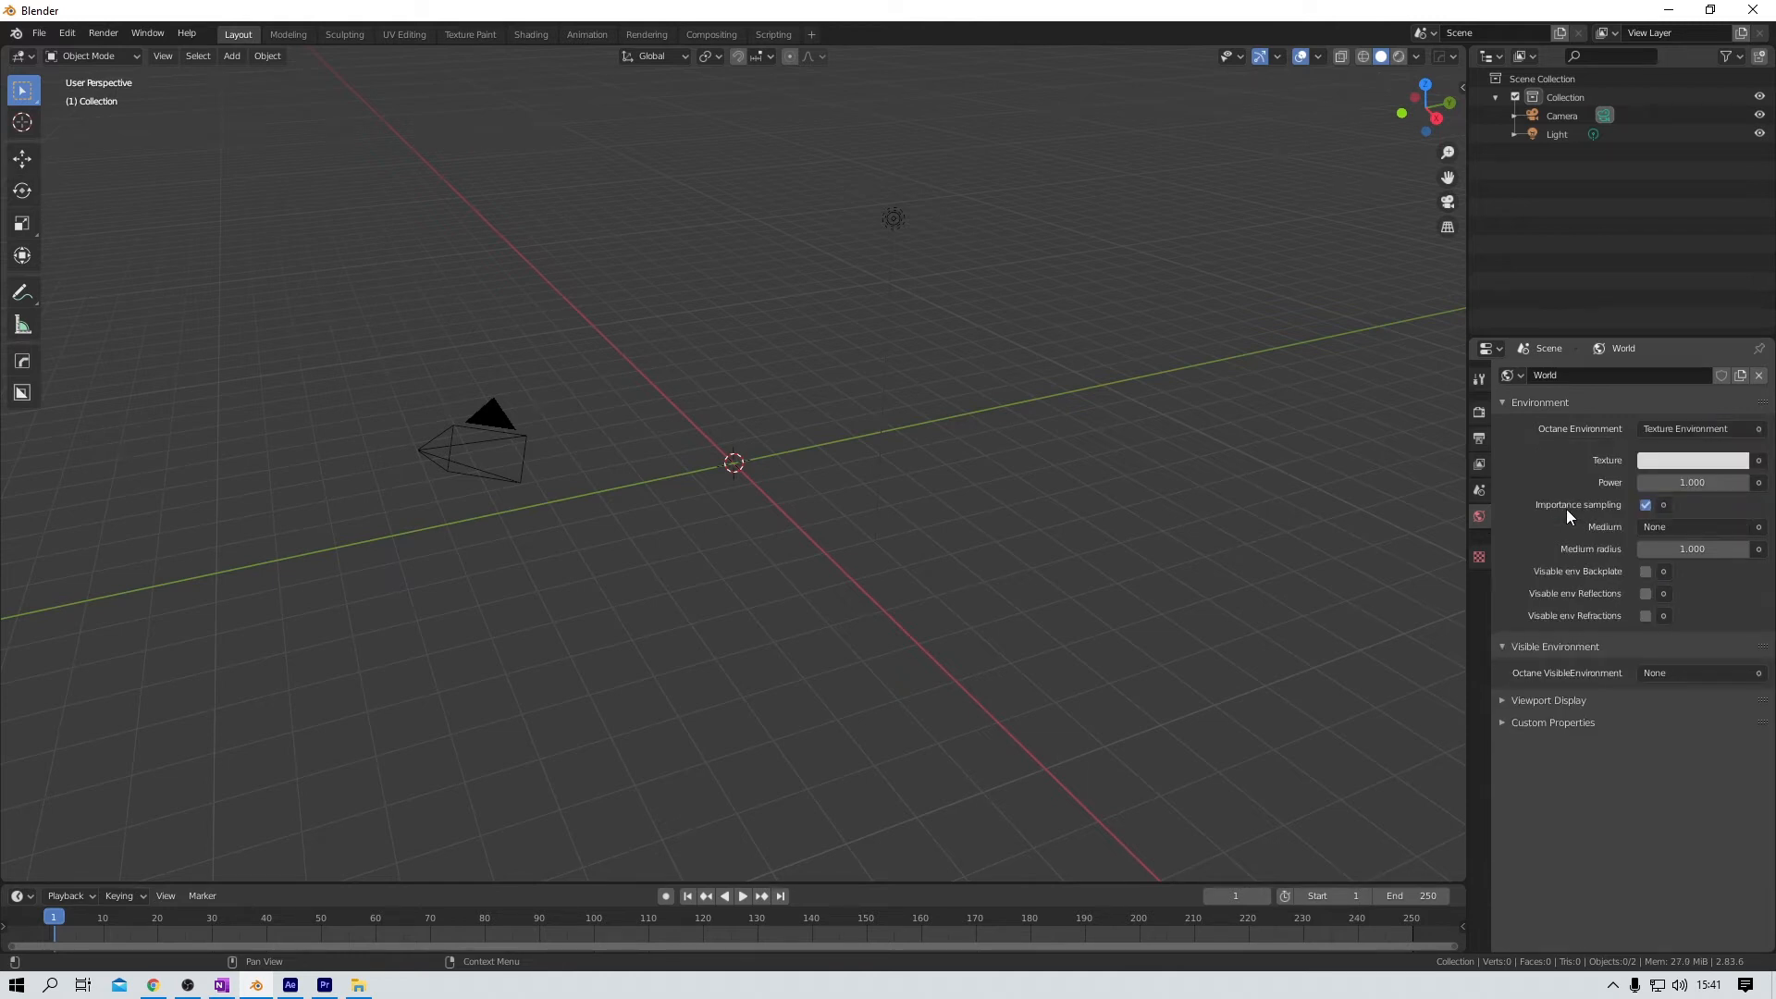
click(1758, 460)
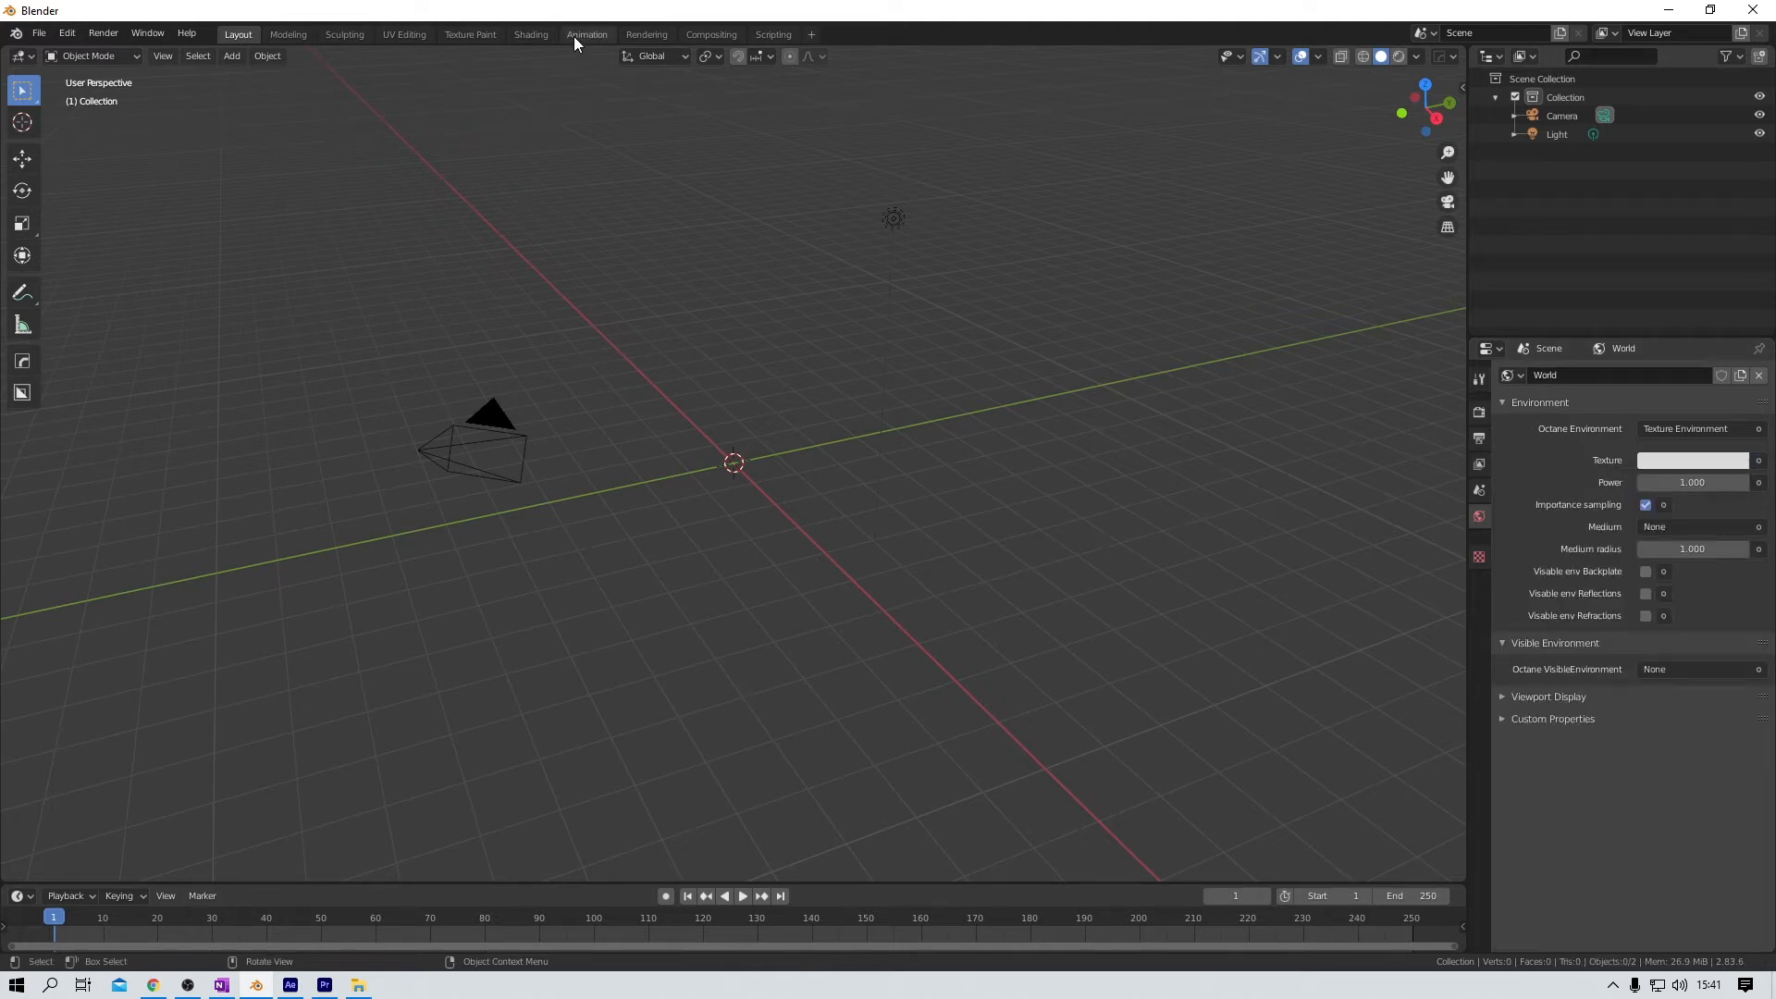
Step: Display the new scene's World nodes in the Shading workspace's node editor
click(523, 35)
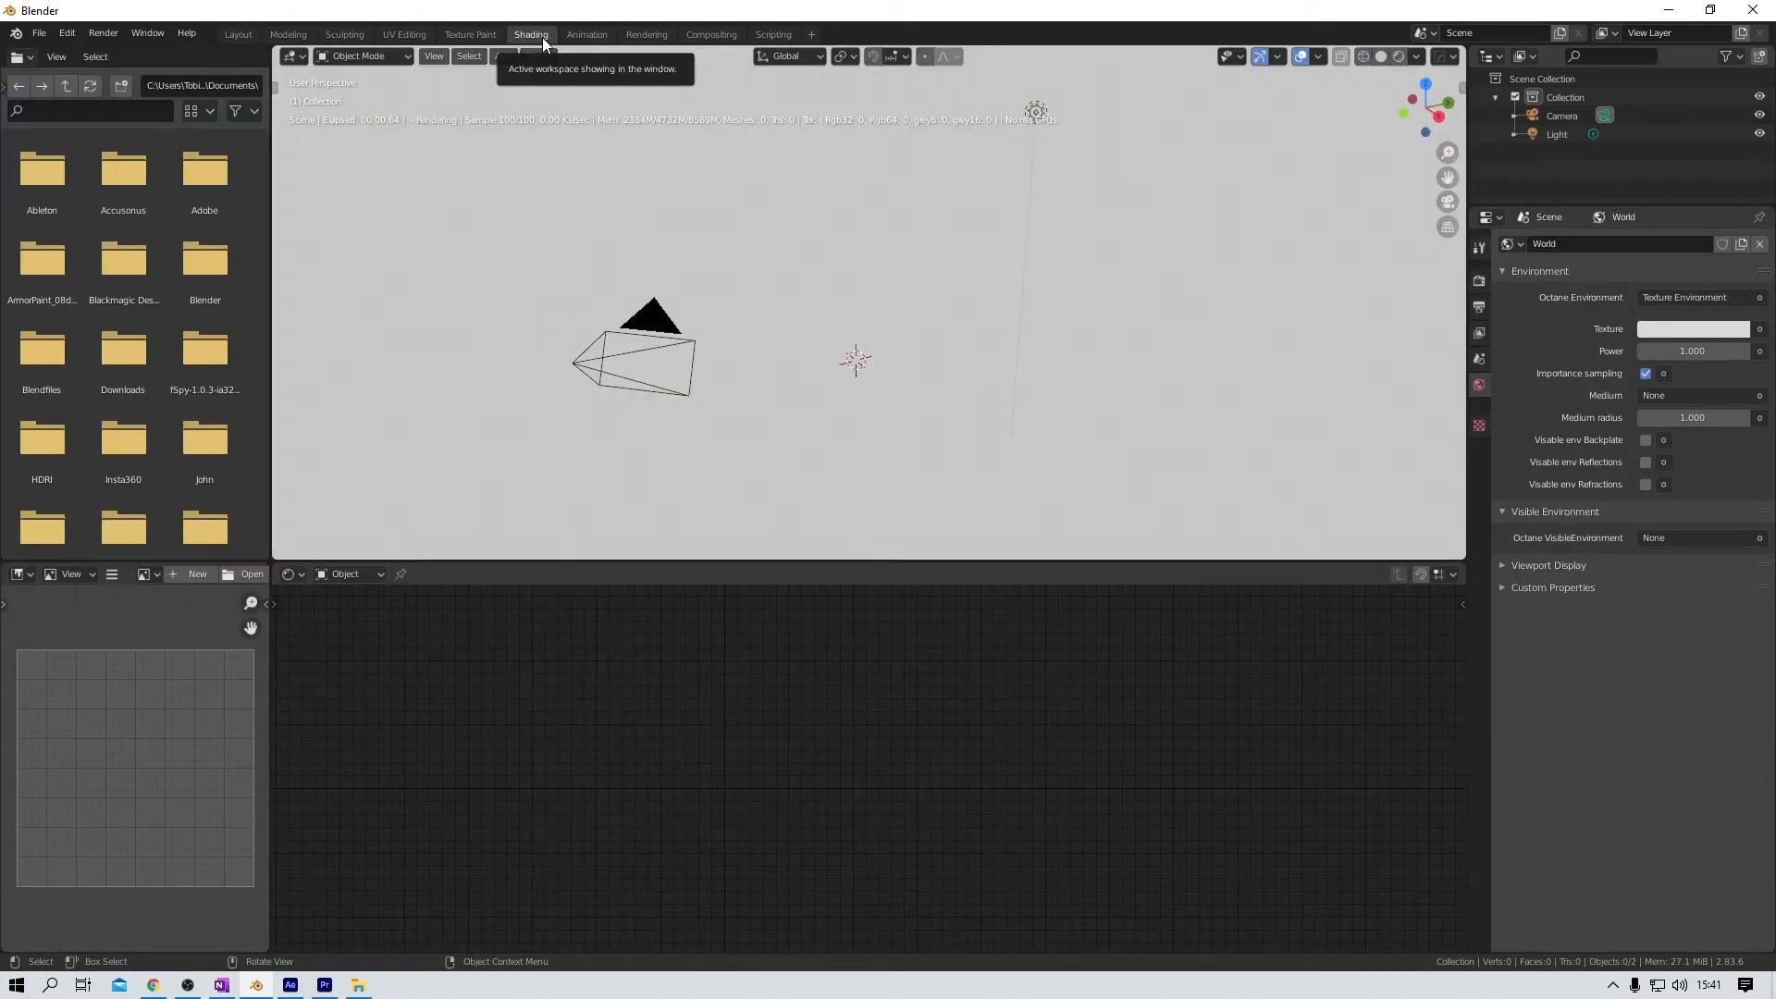
click(340, 574)
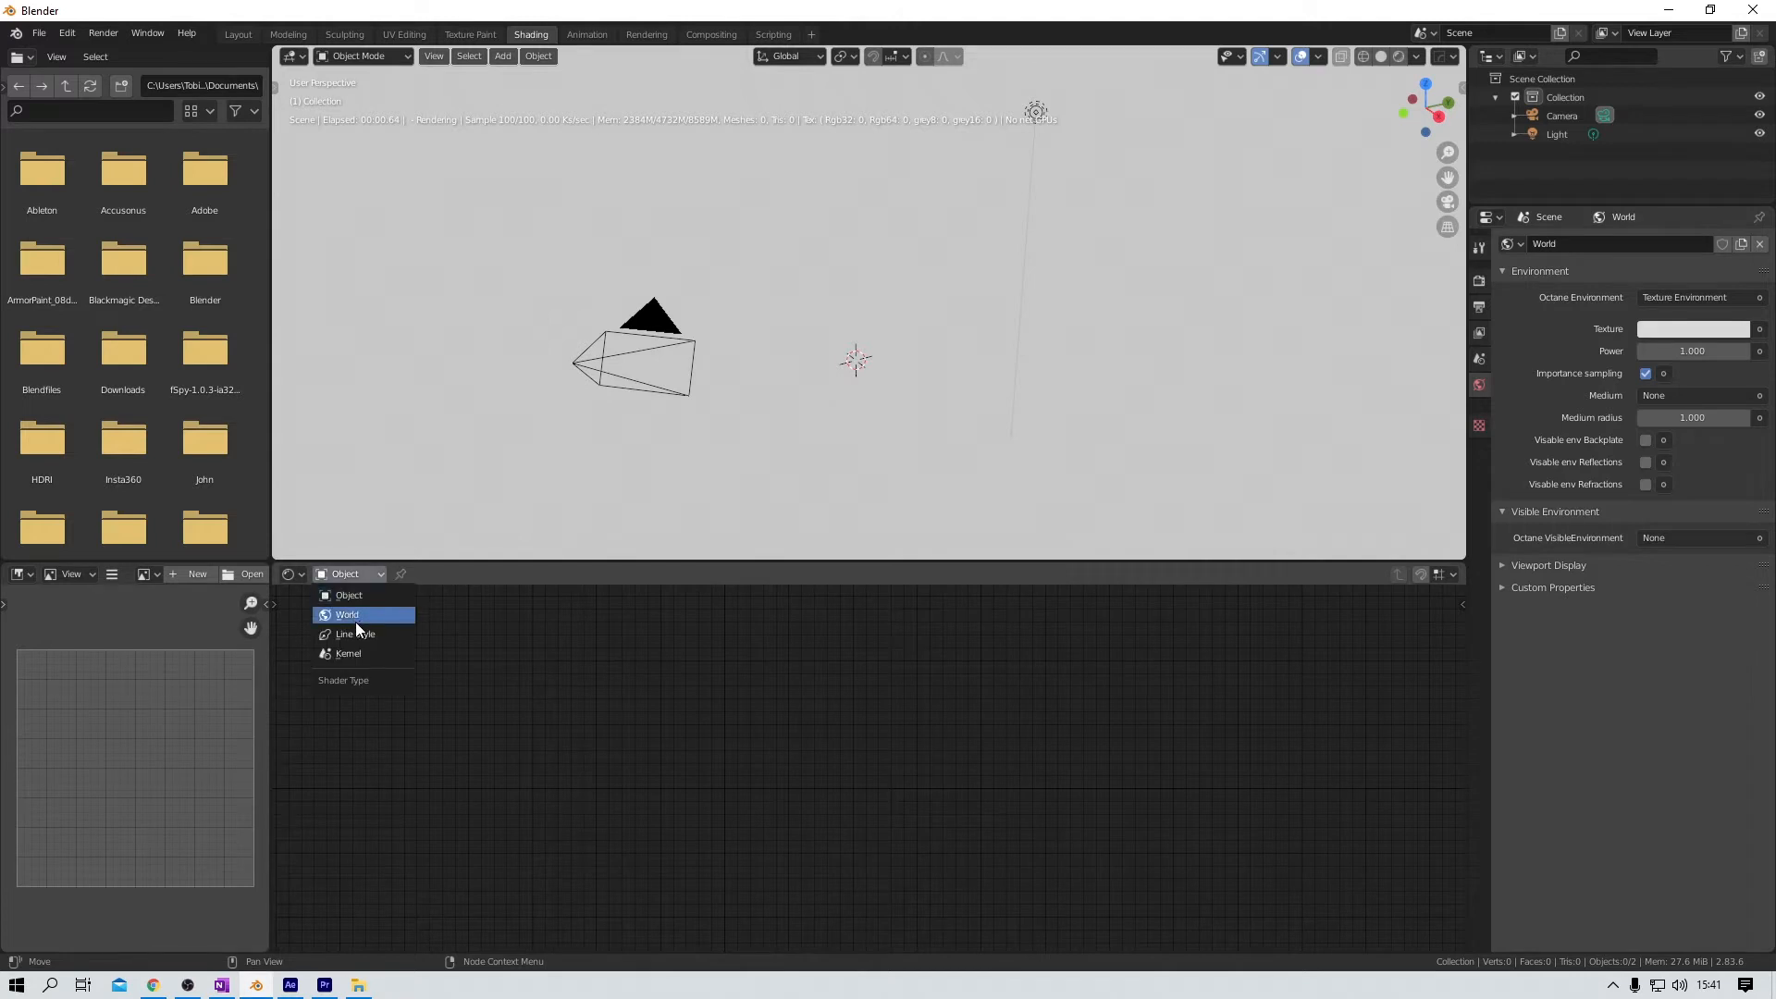
click(363, 615)
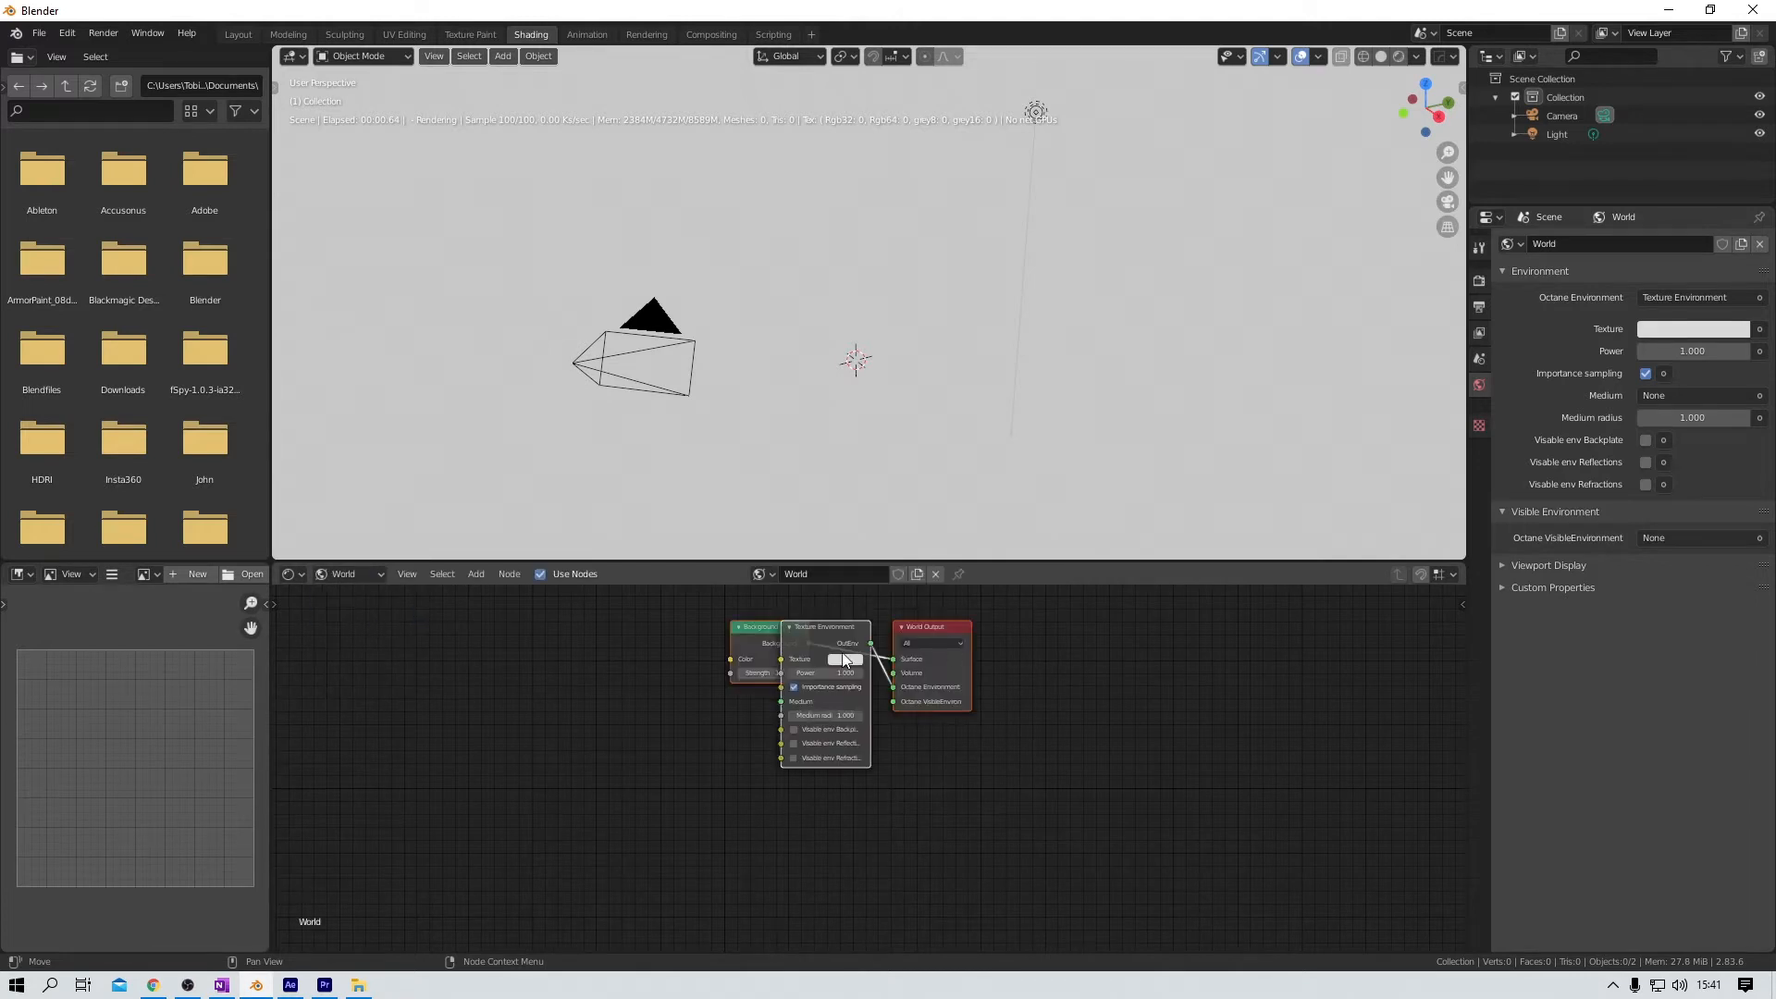
Step: Delete the Background node and add ostrich_road_8k.hdr as an image node near the Texture Environment node
drag(753, 640, 818, 628)
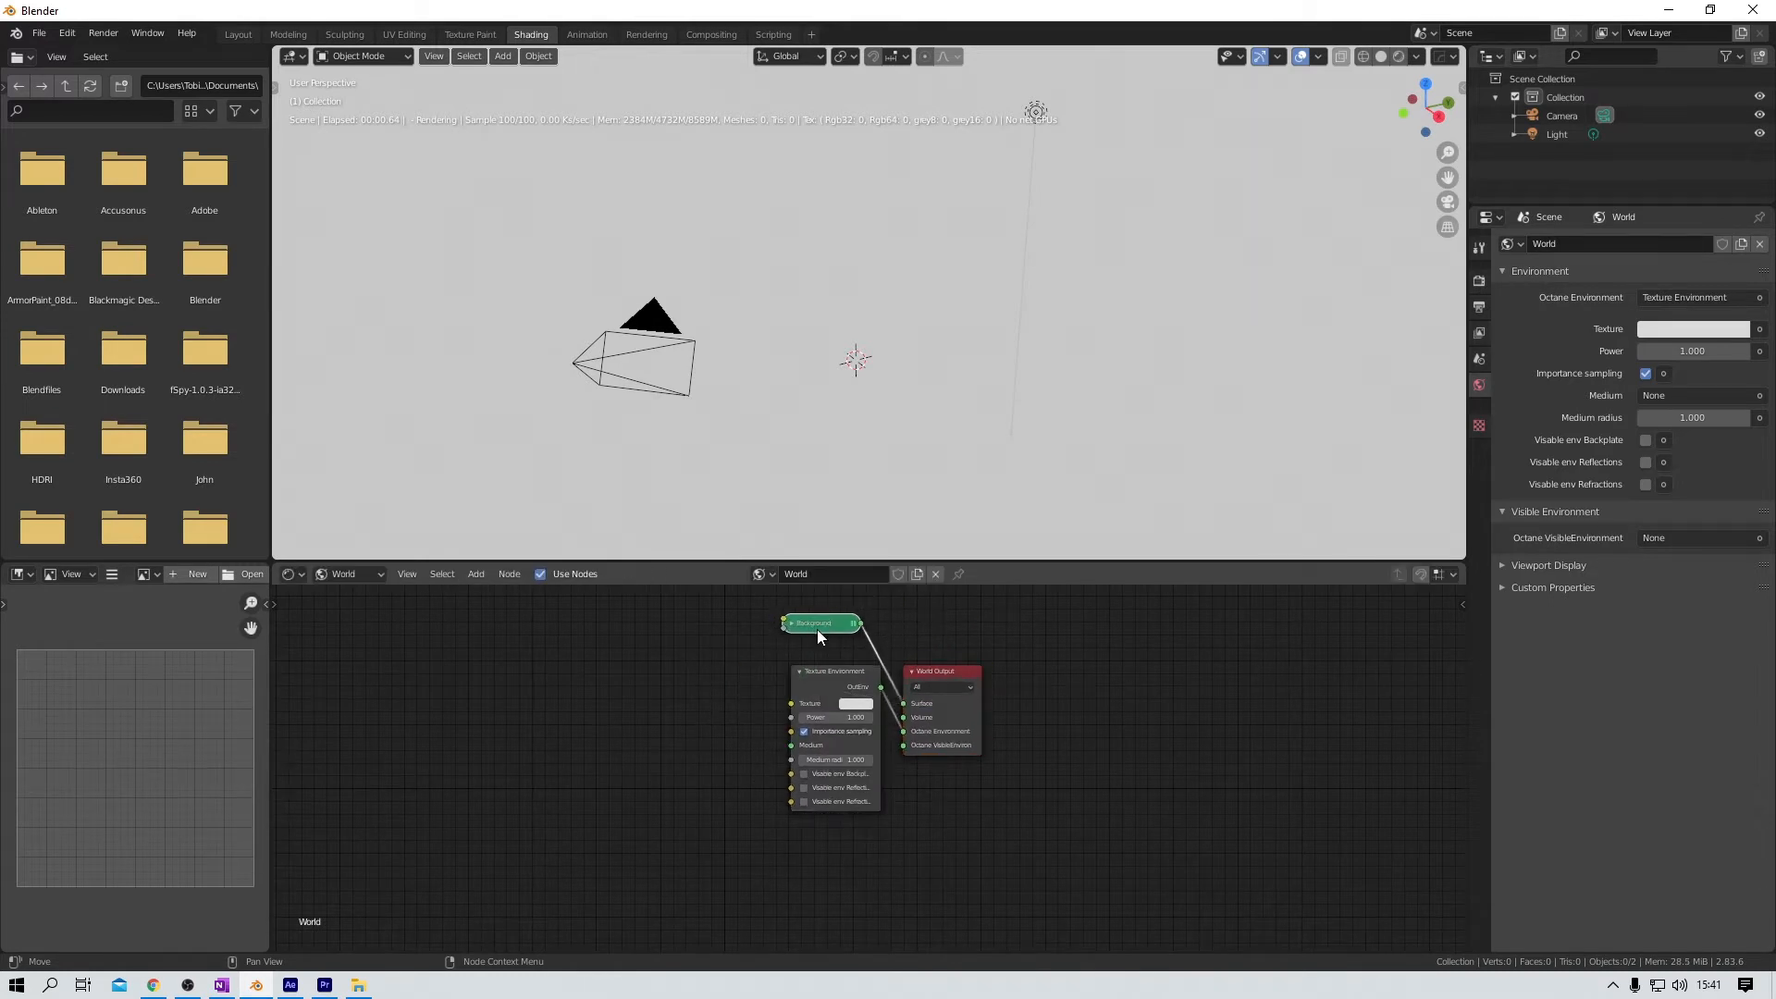
key(x)
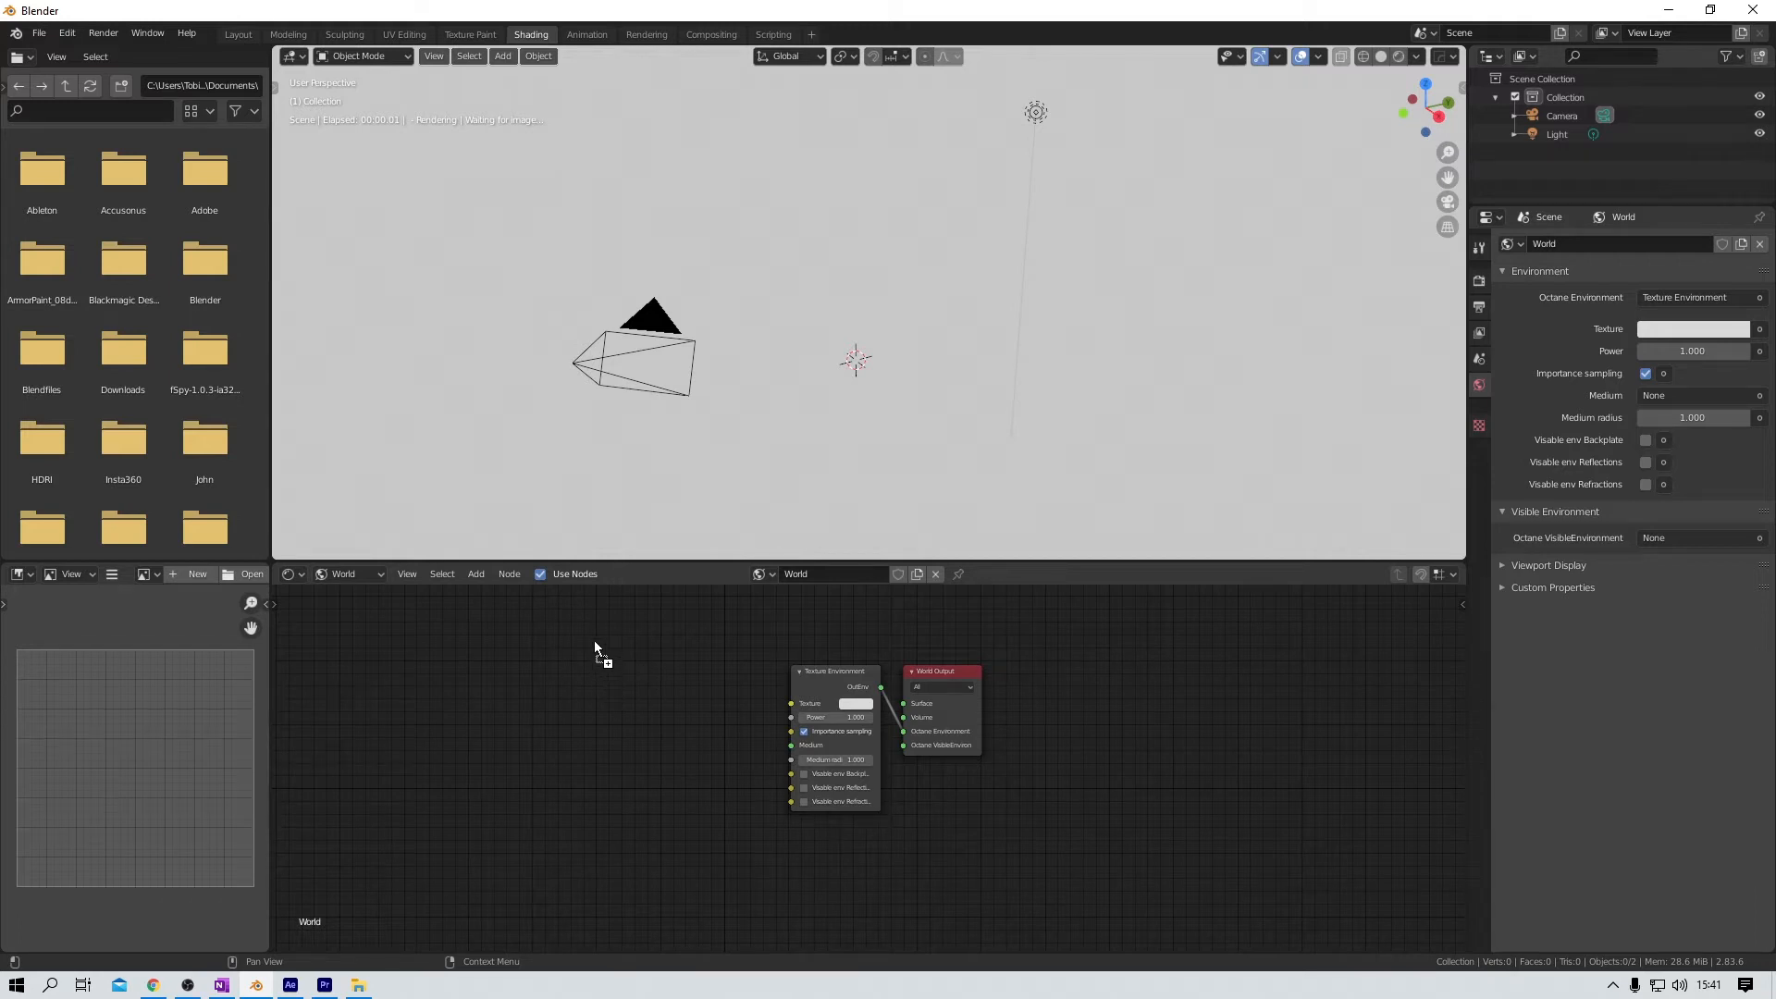
drag(593, 640, 594, 640)
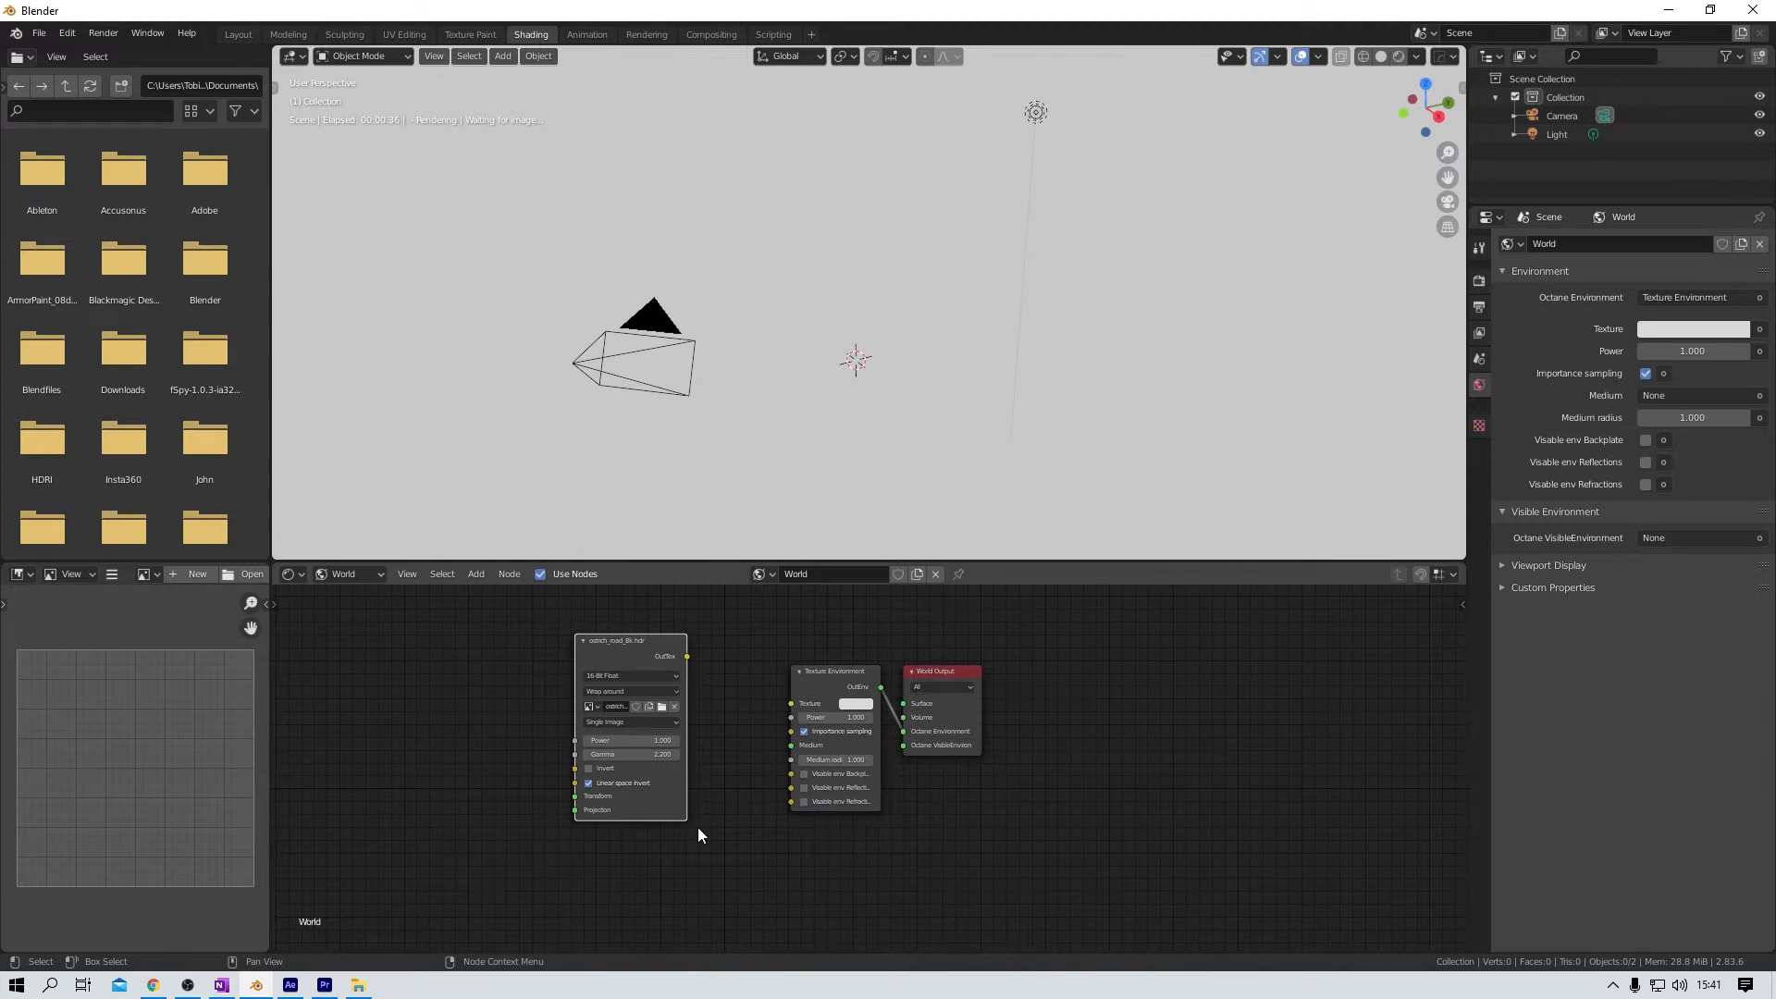
Step: Connect the ostrich_road_8k.hdr image node's output to the Texture Environment node's Texture input and view the lit road environment
drag(687, 657, 798, 708)
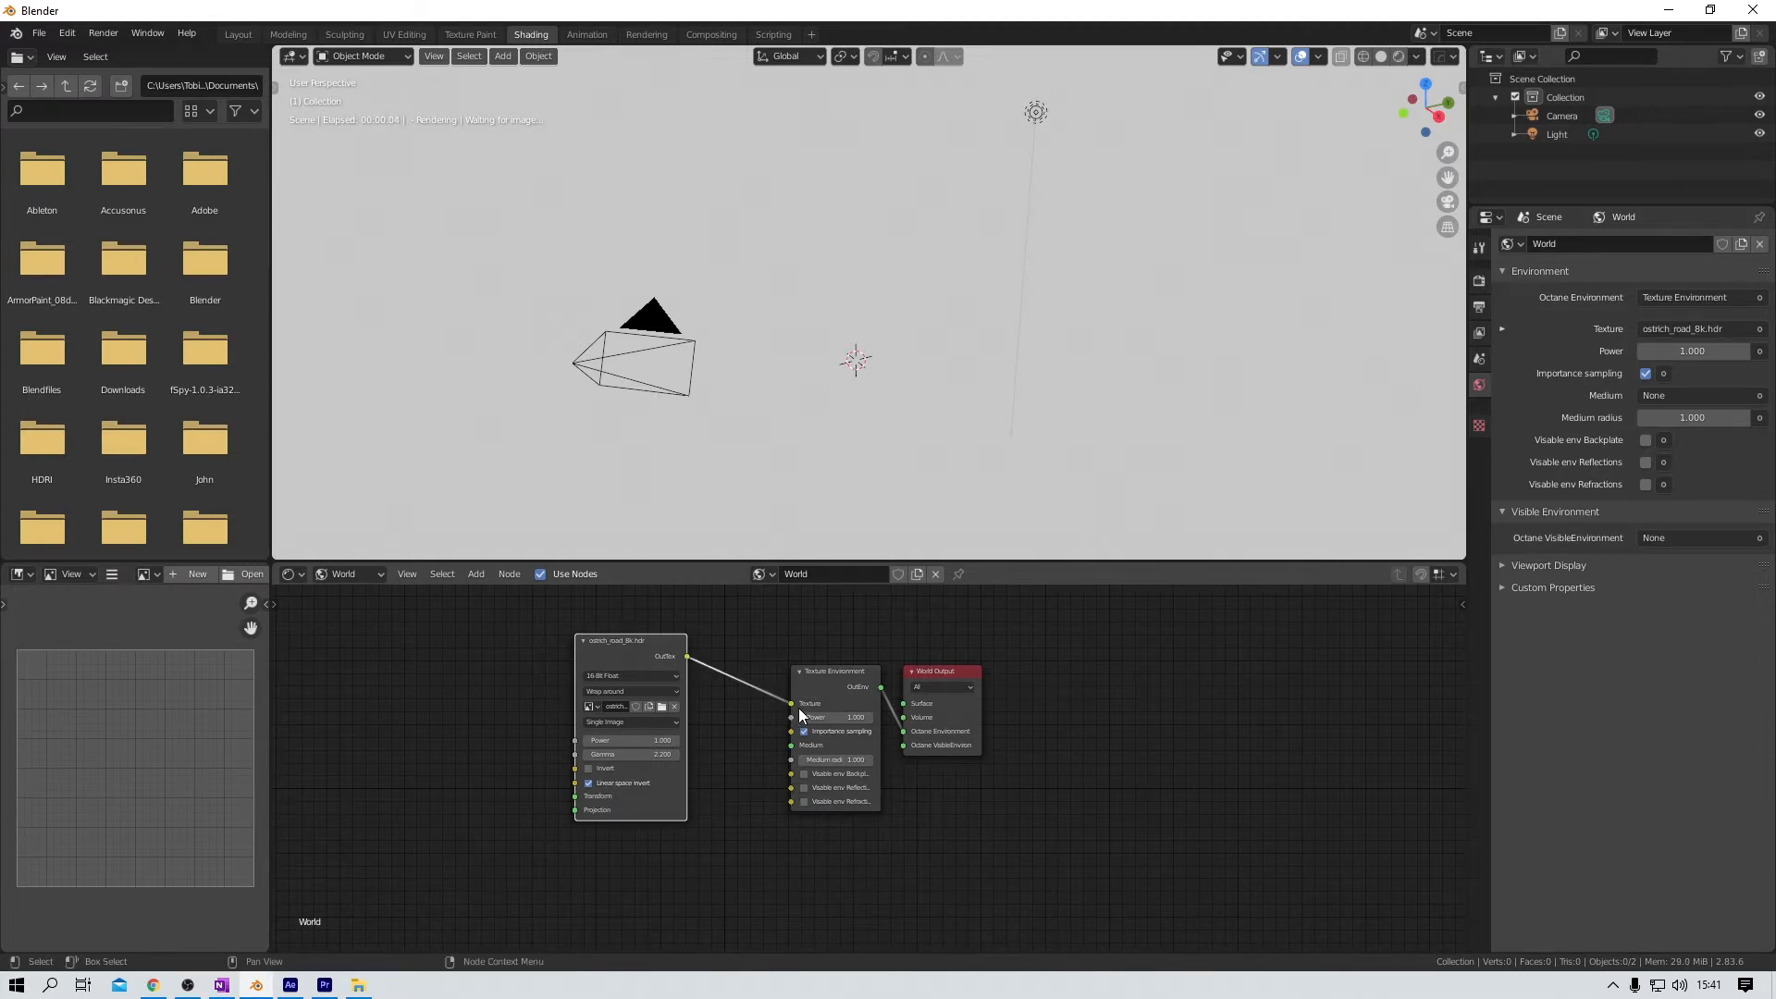
middle_drag(1036, 194, 1027, 368)
middle_drag(804, 396, 1229, 424)
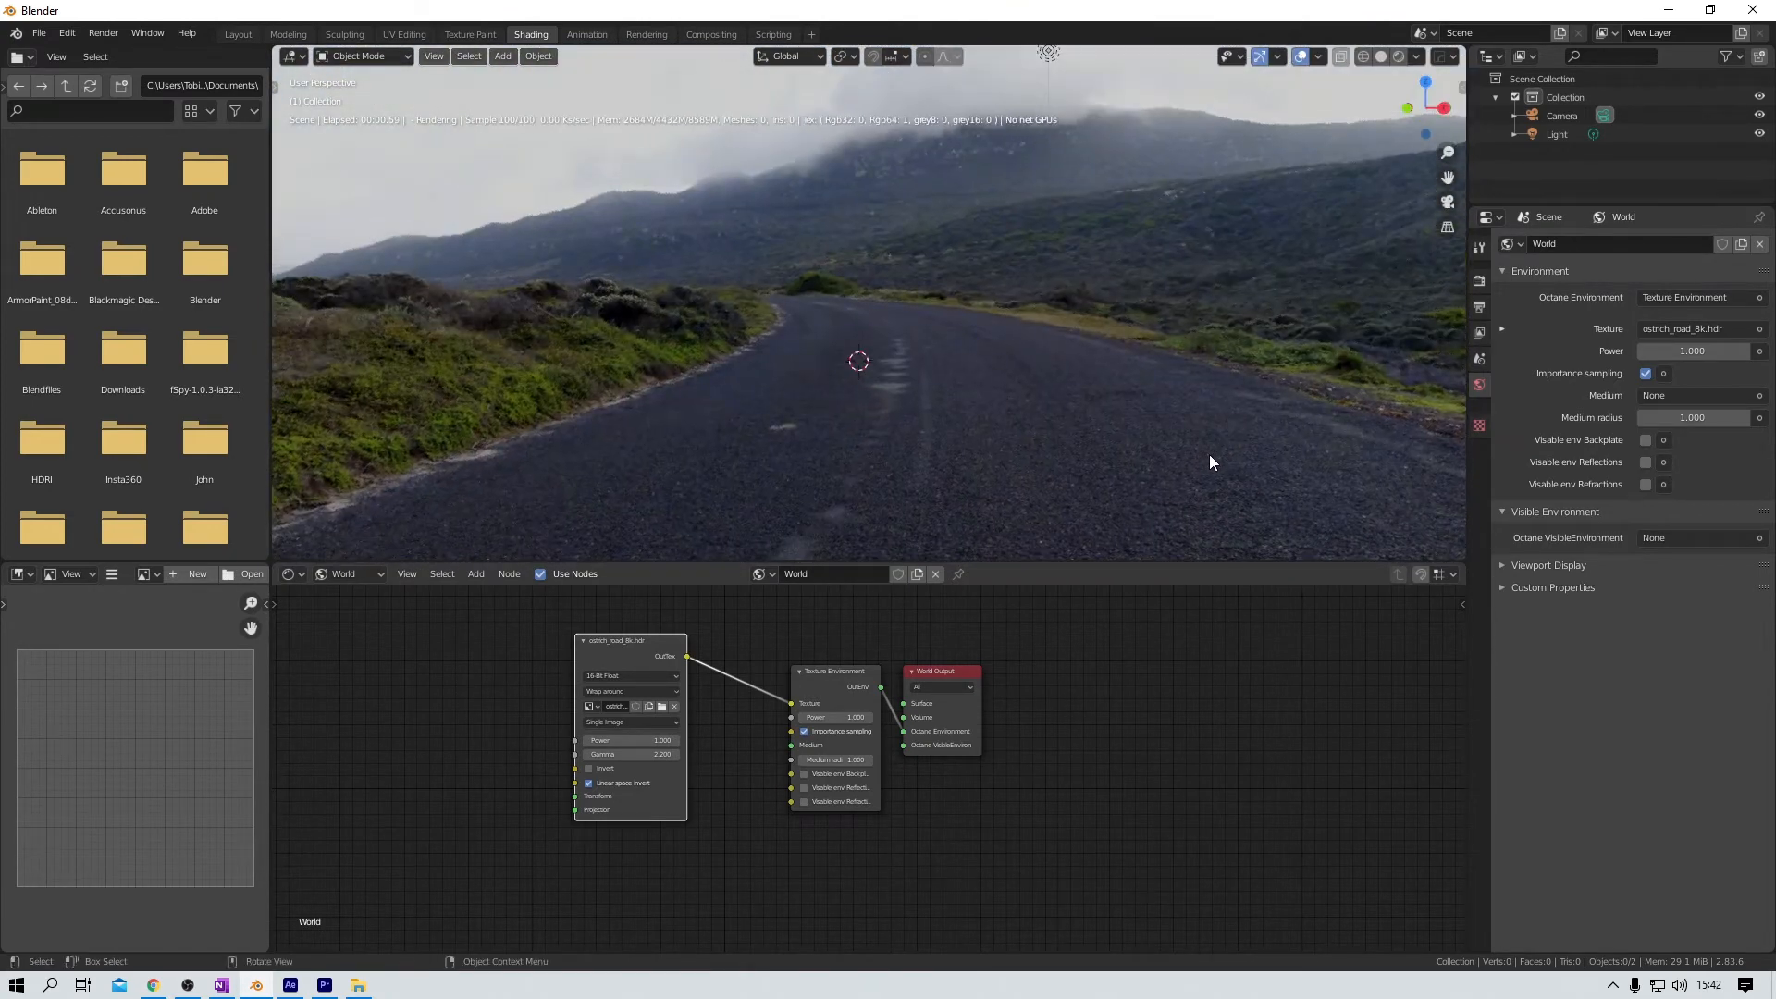
Step: Add a mesh cube to the scene at the 3D cursor
key(shift+a)
mouse_move(1036, 405)
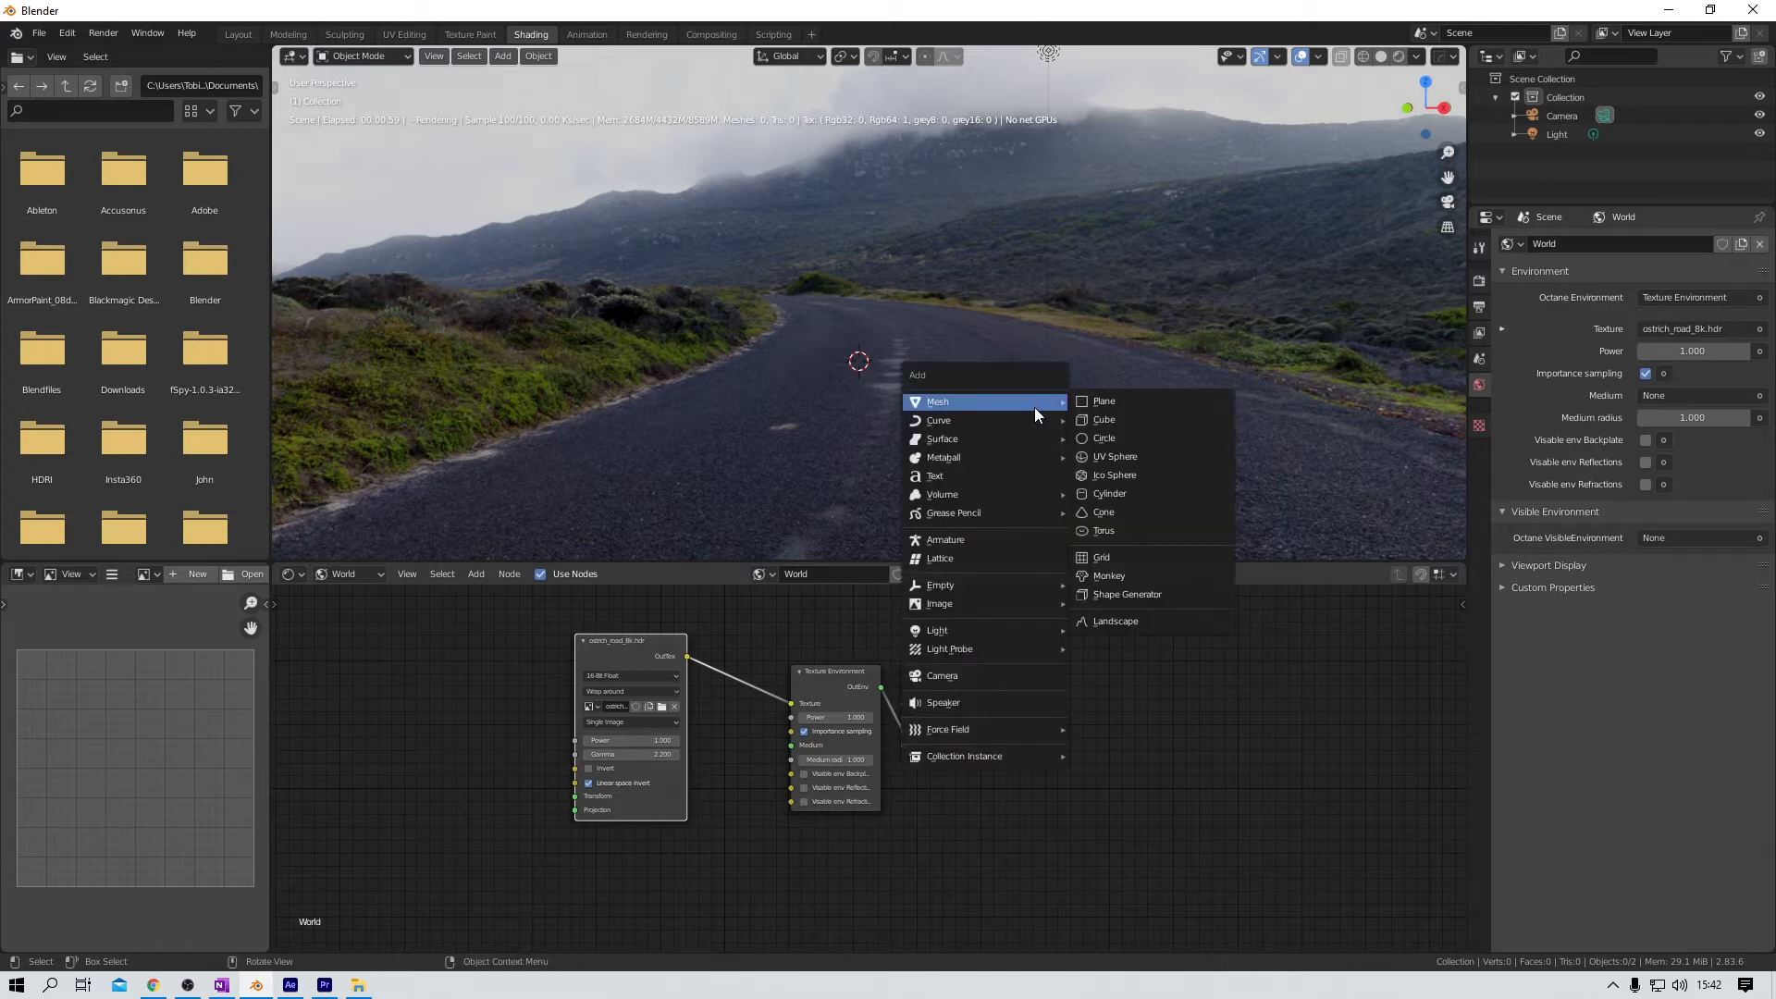
click(1121, 422)
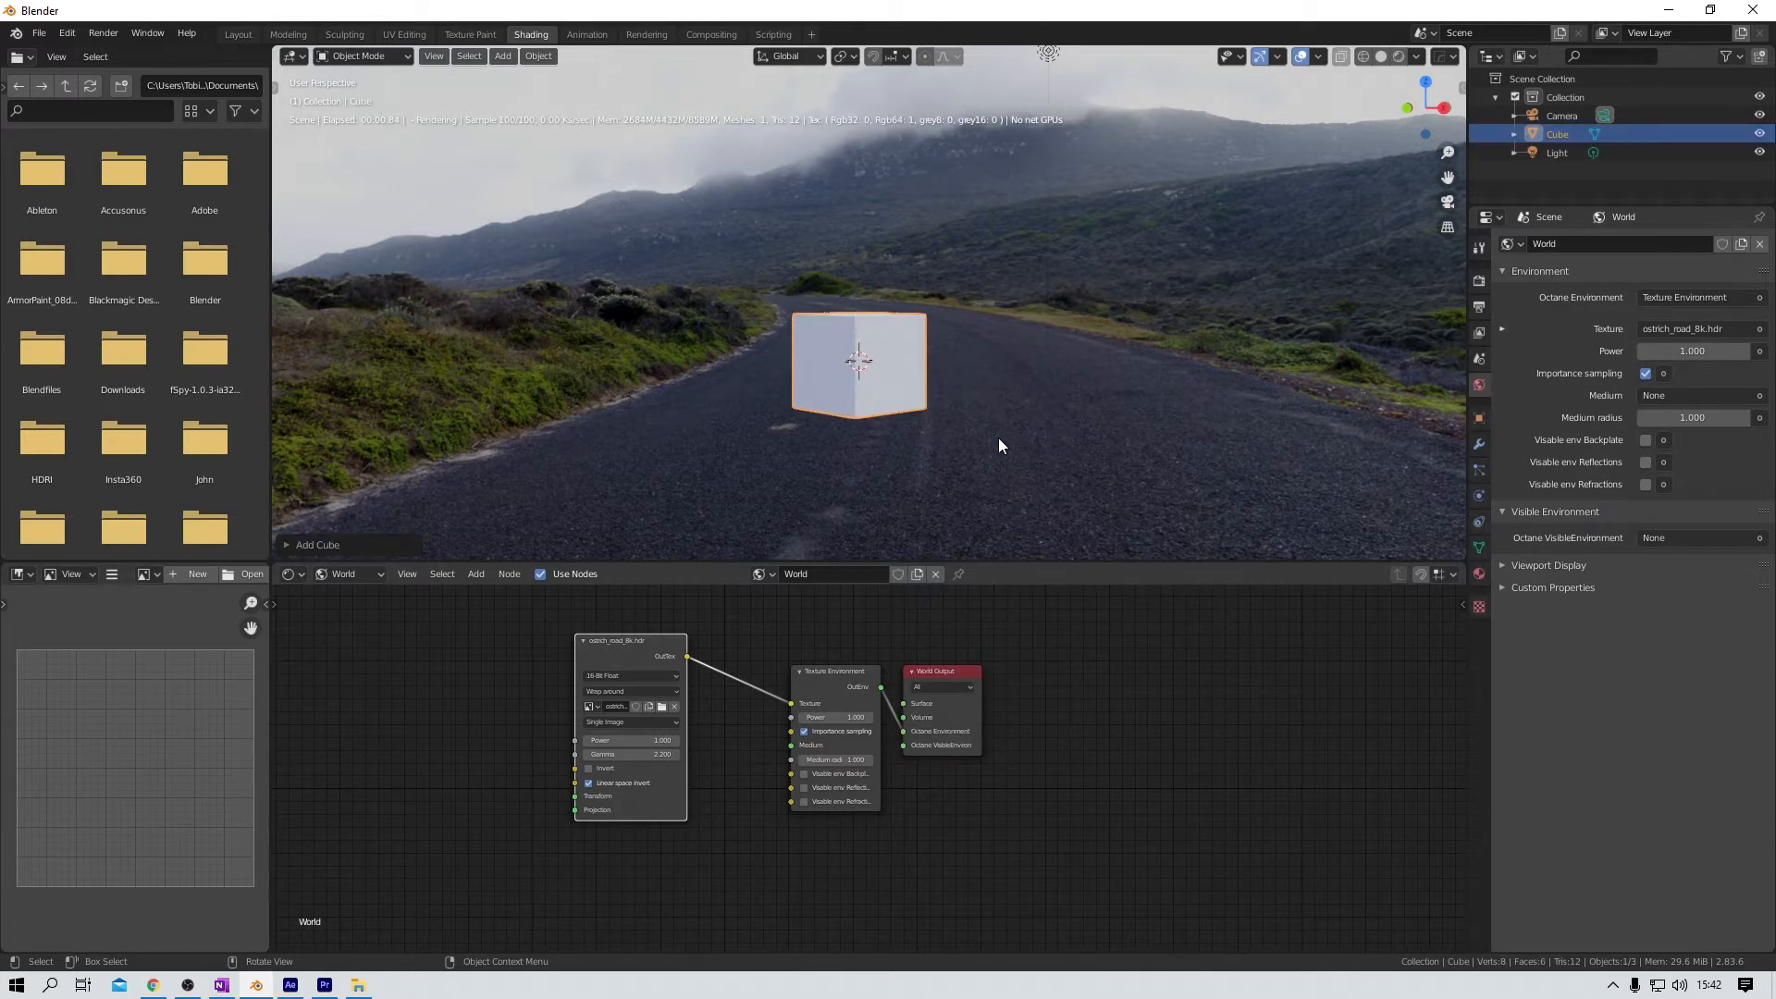
Step: Set the Gamma of the ostrich_road_8k.hdr image node to 1
click(647, 755)
text(1)
key(Return)
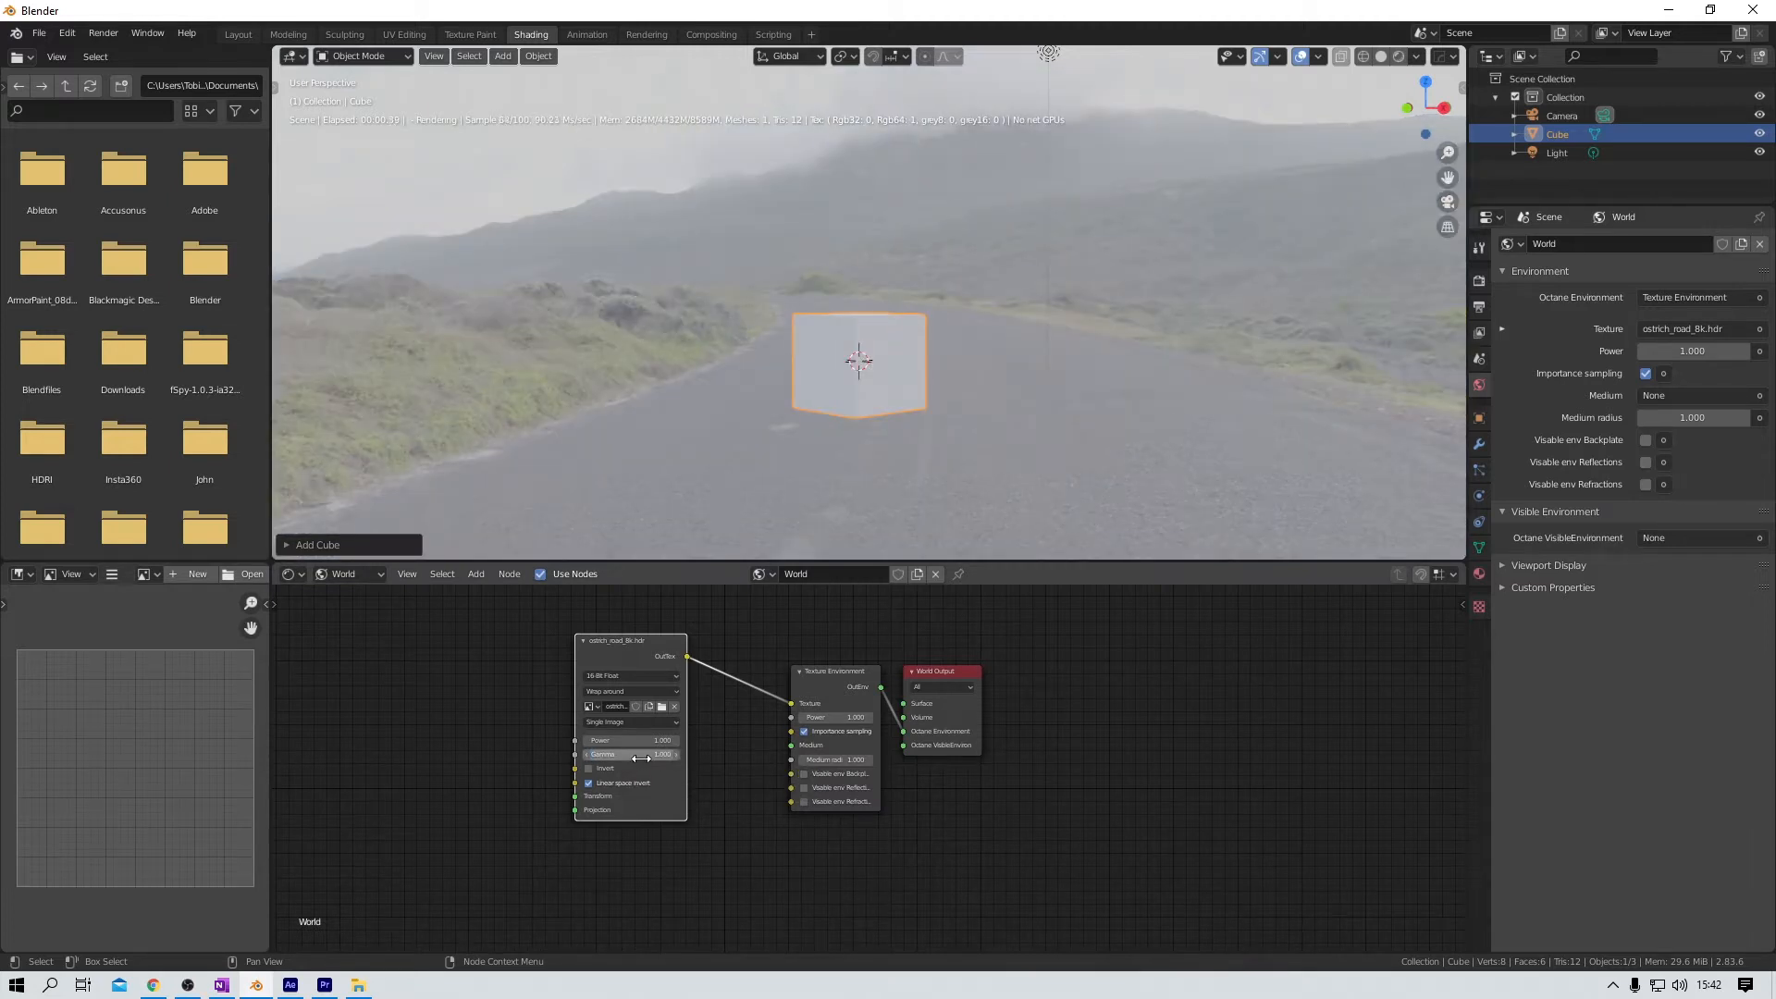
Step: Set the scene's Color Management Display Device to None in the render properties
click(1480, 283)
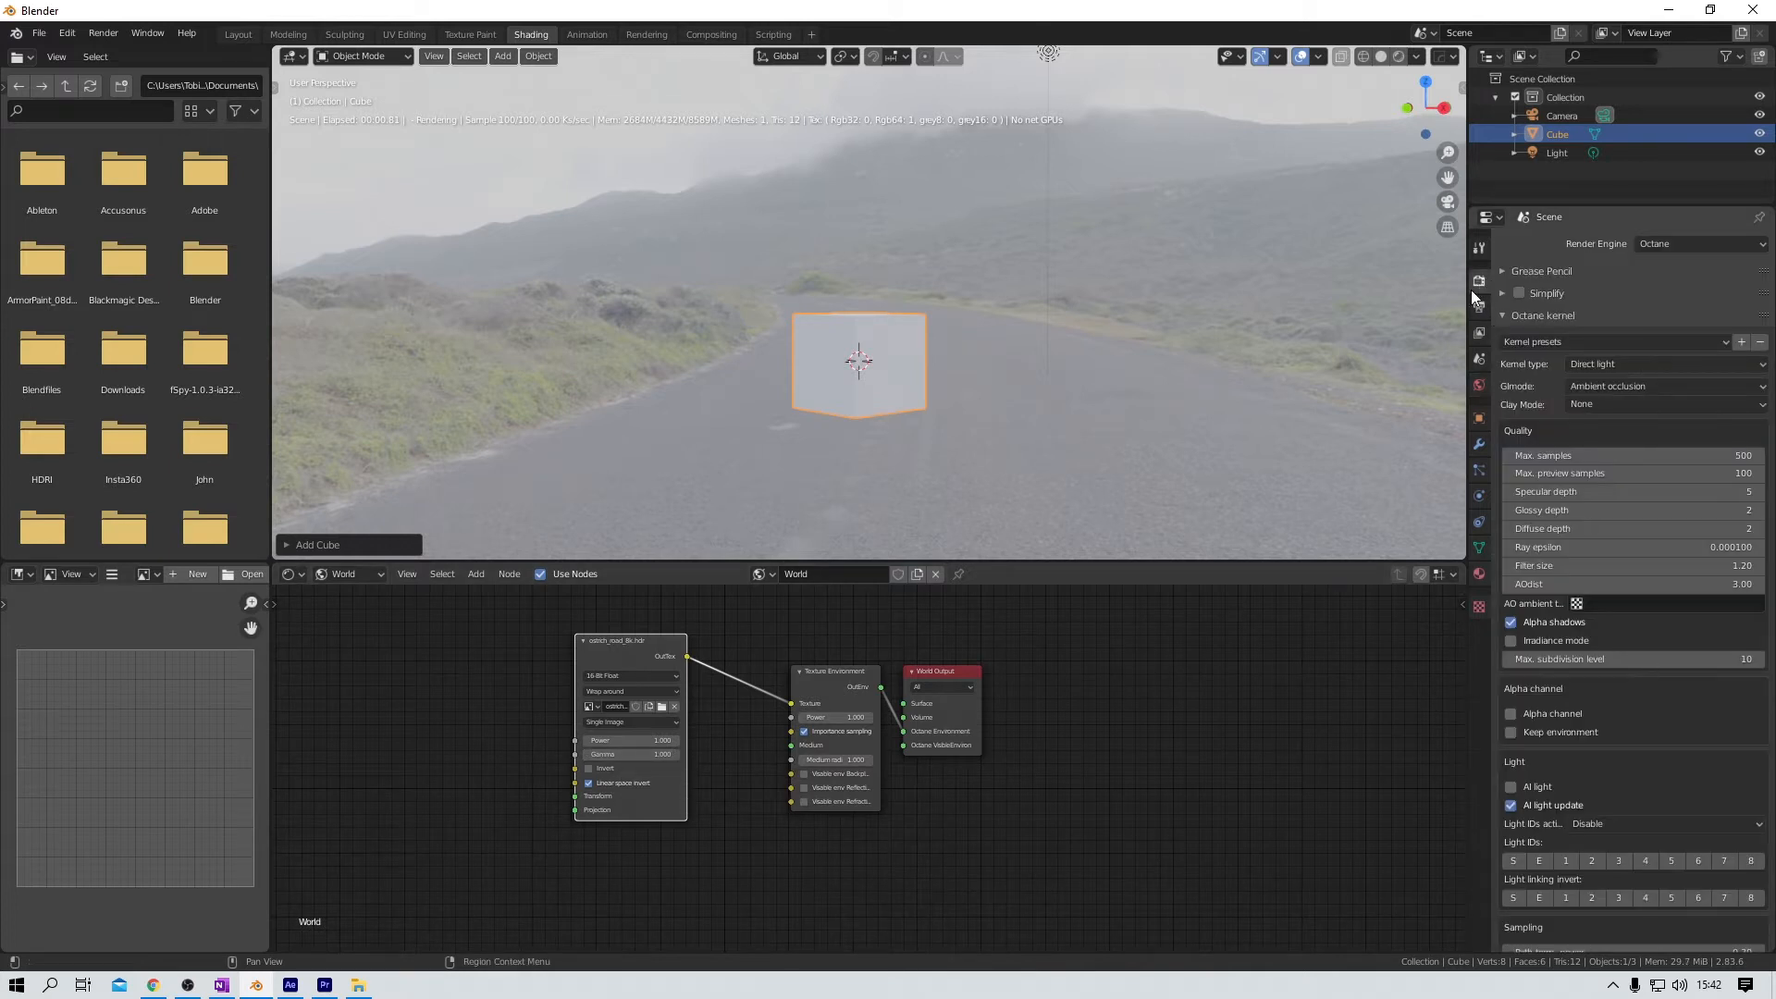
scroll(1593, 571, down, 15)
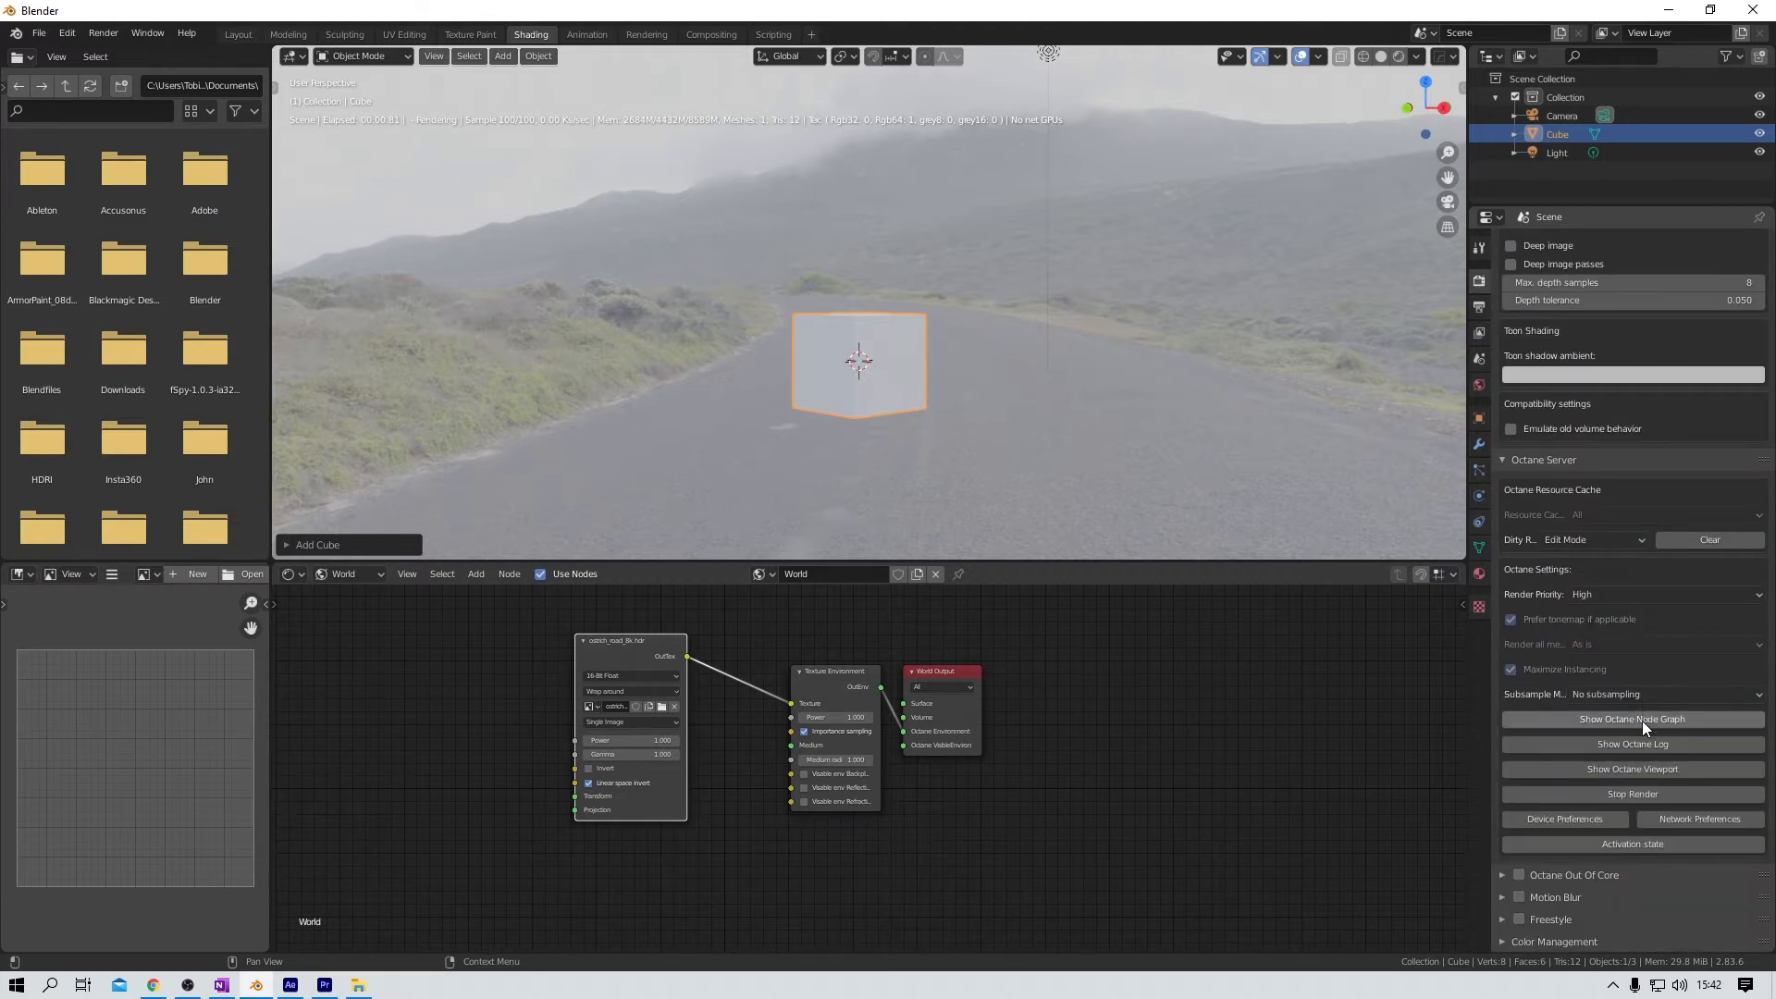
click(1502, 939)
scroll(1646, 888, down, 4)
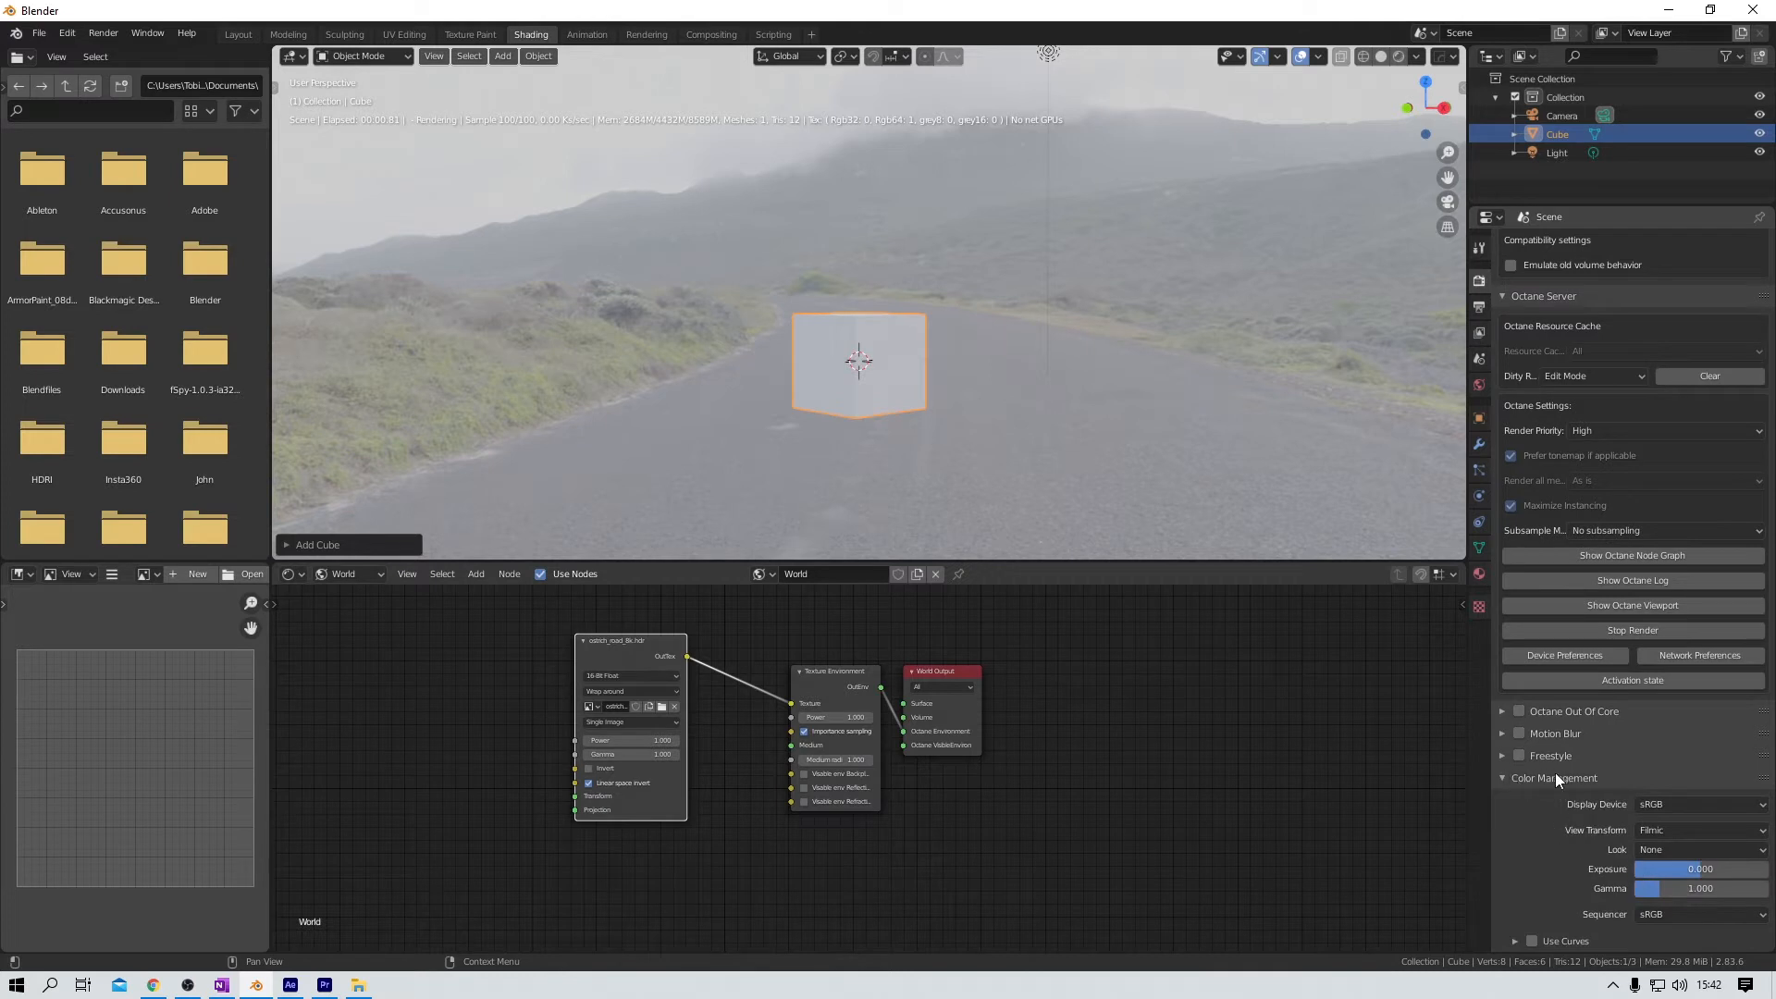
click(1739, 805)
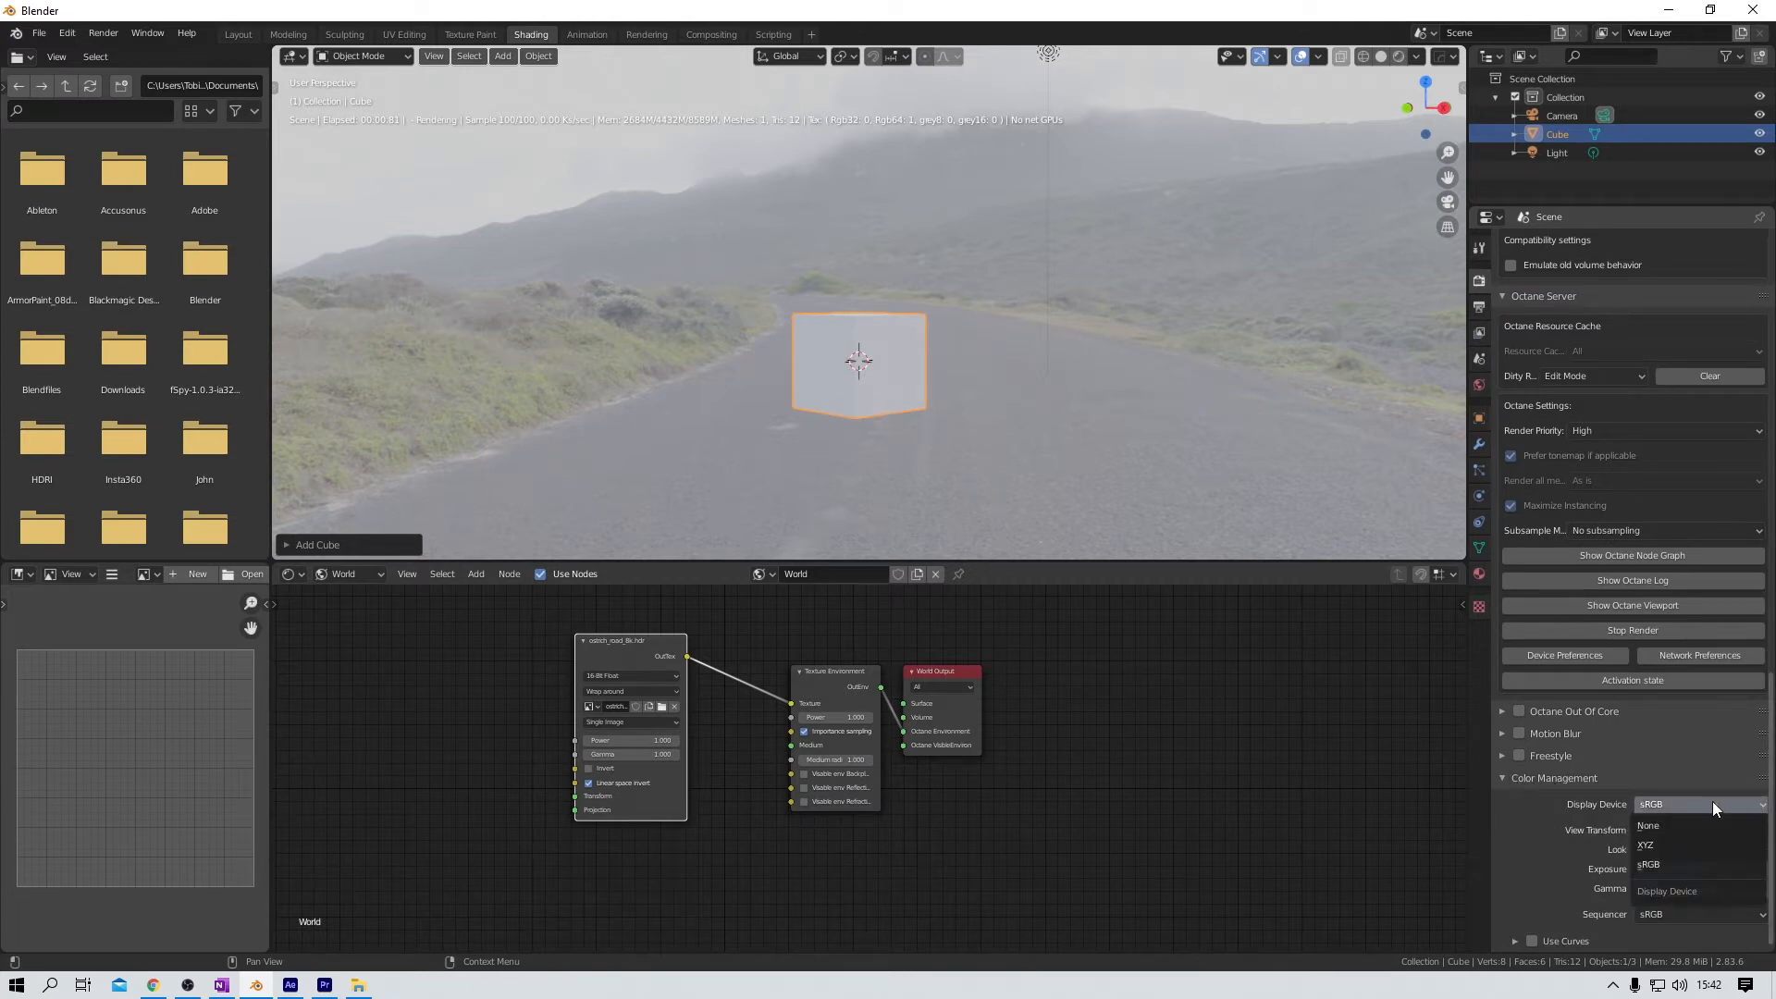
click(1657, 829)
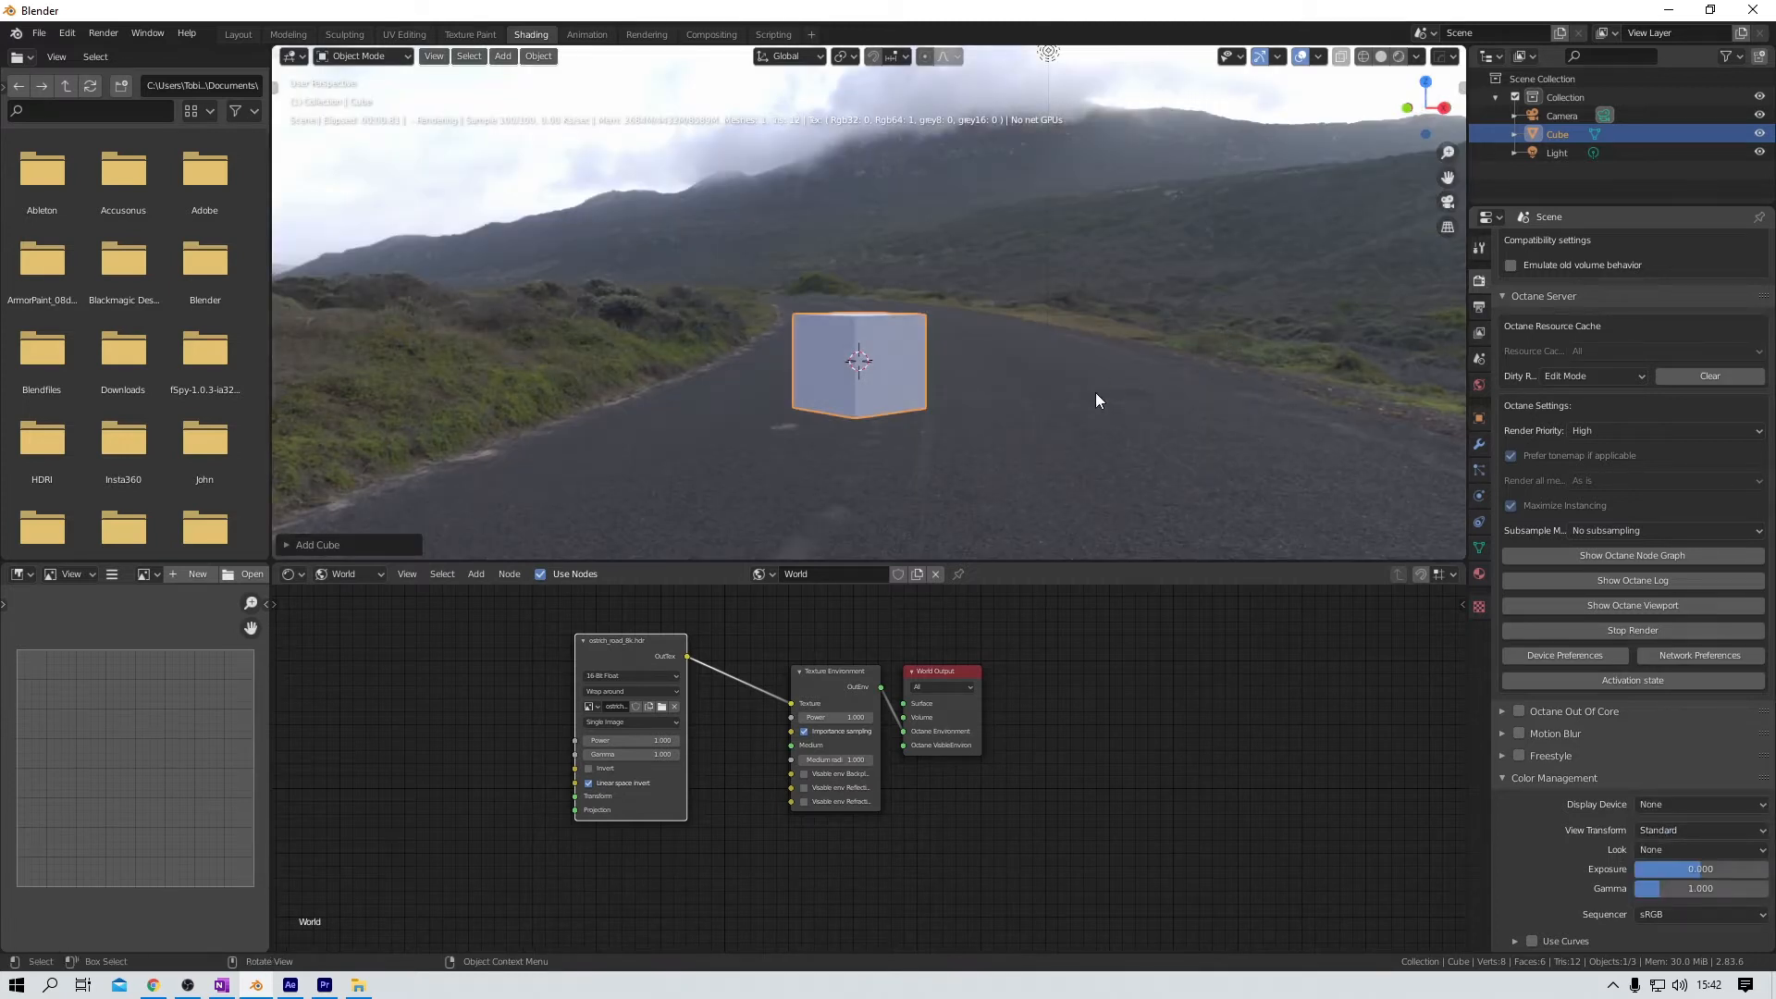
Step: View the scene through the camera and set the camera's focal length to 24 mm
key(KP_0)
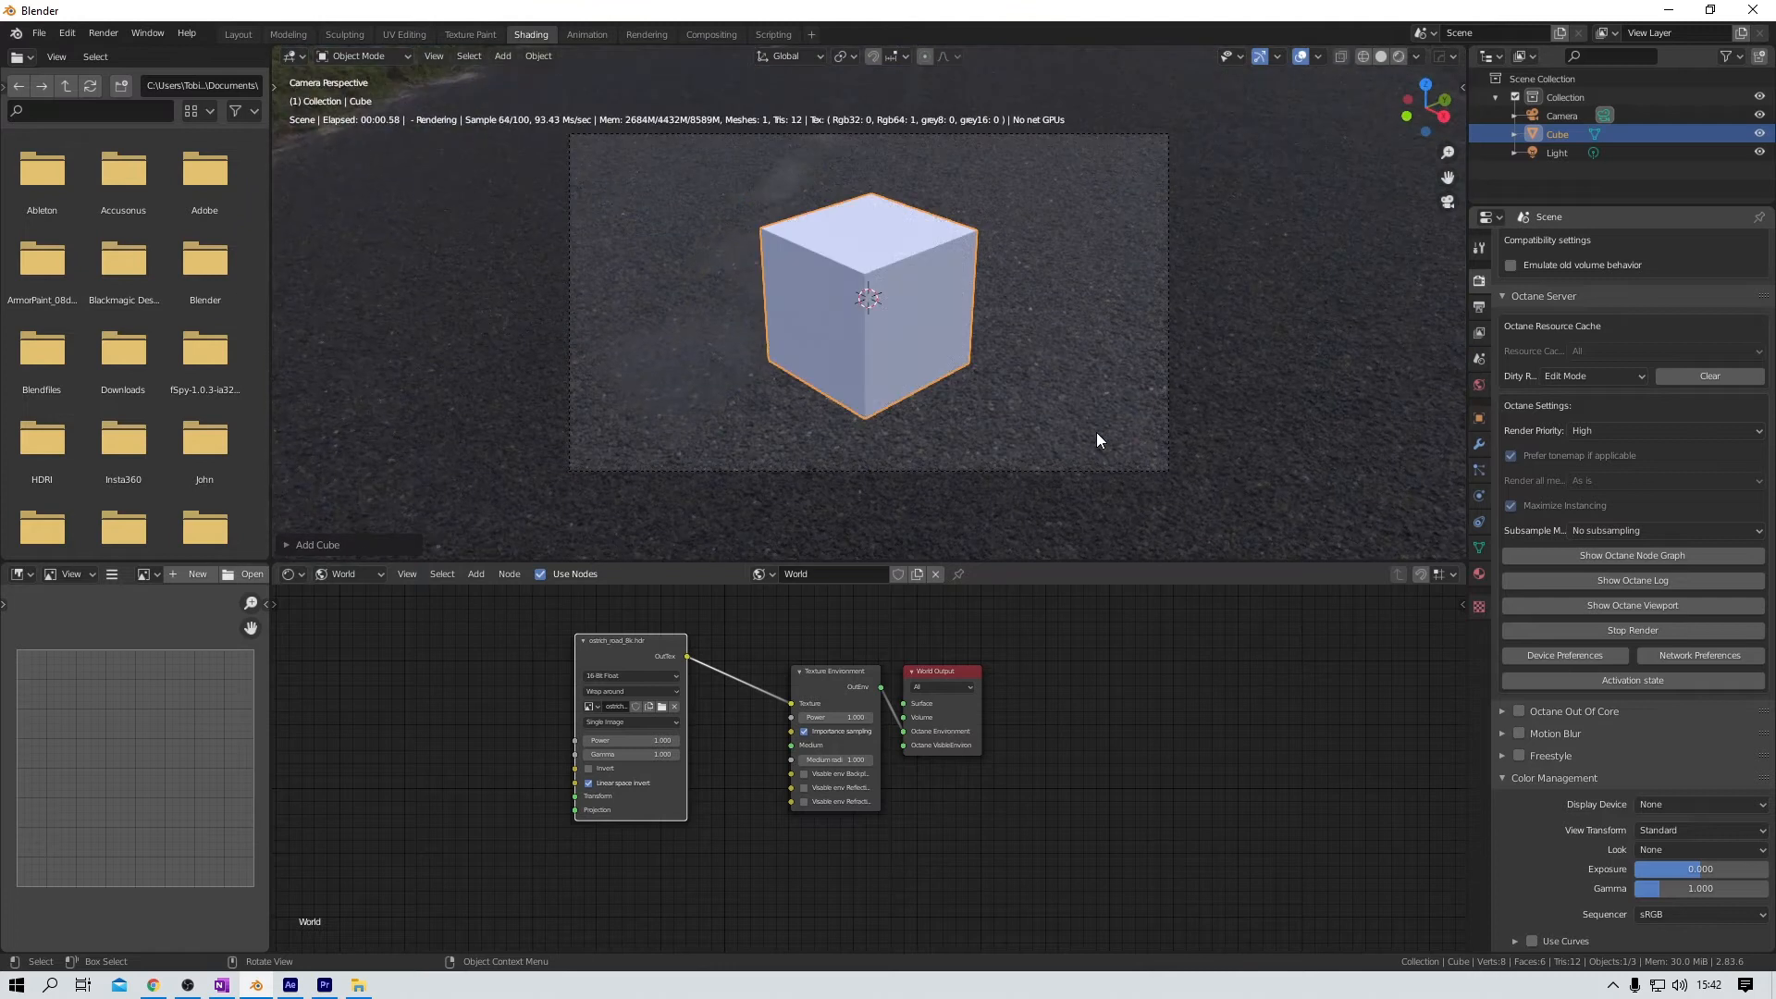
click(1562, 119)
click(1479, 496)
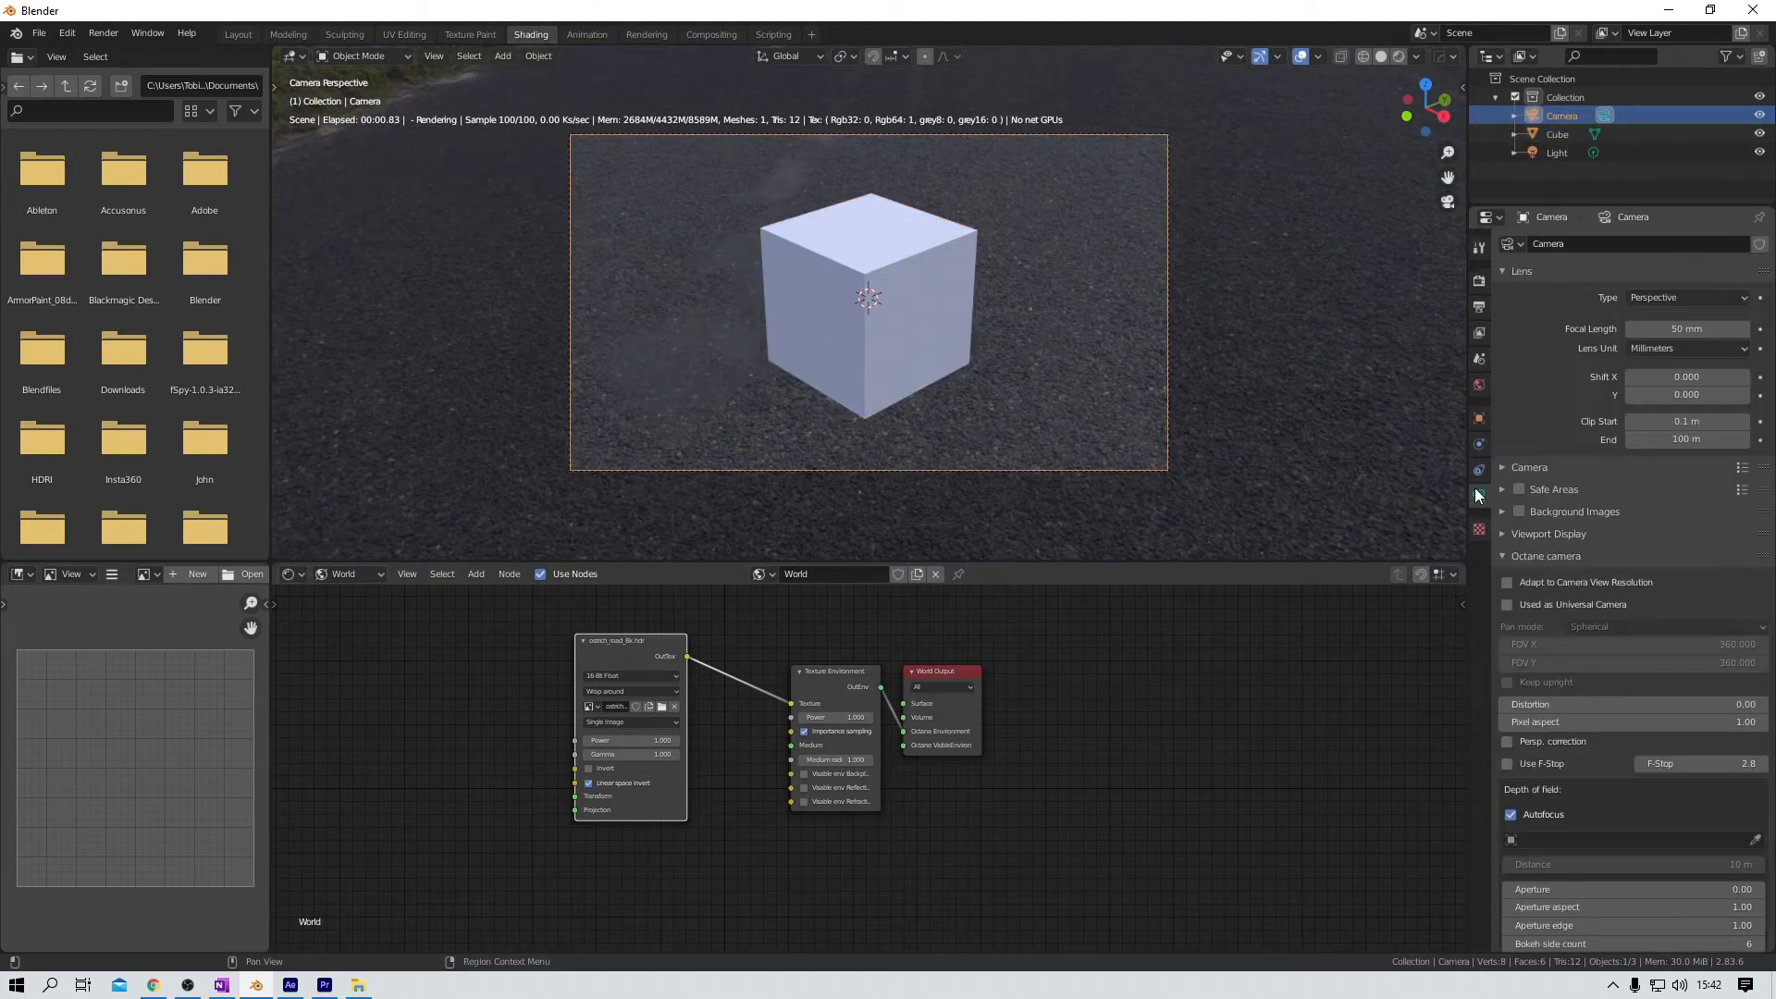
click(1682, 327)
key(BackSpace)
key(BackSpace)
key(BackSpace)
key(BackSpace)
key(BackSpace)
text(24)
key(Return)
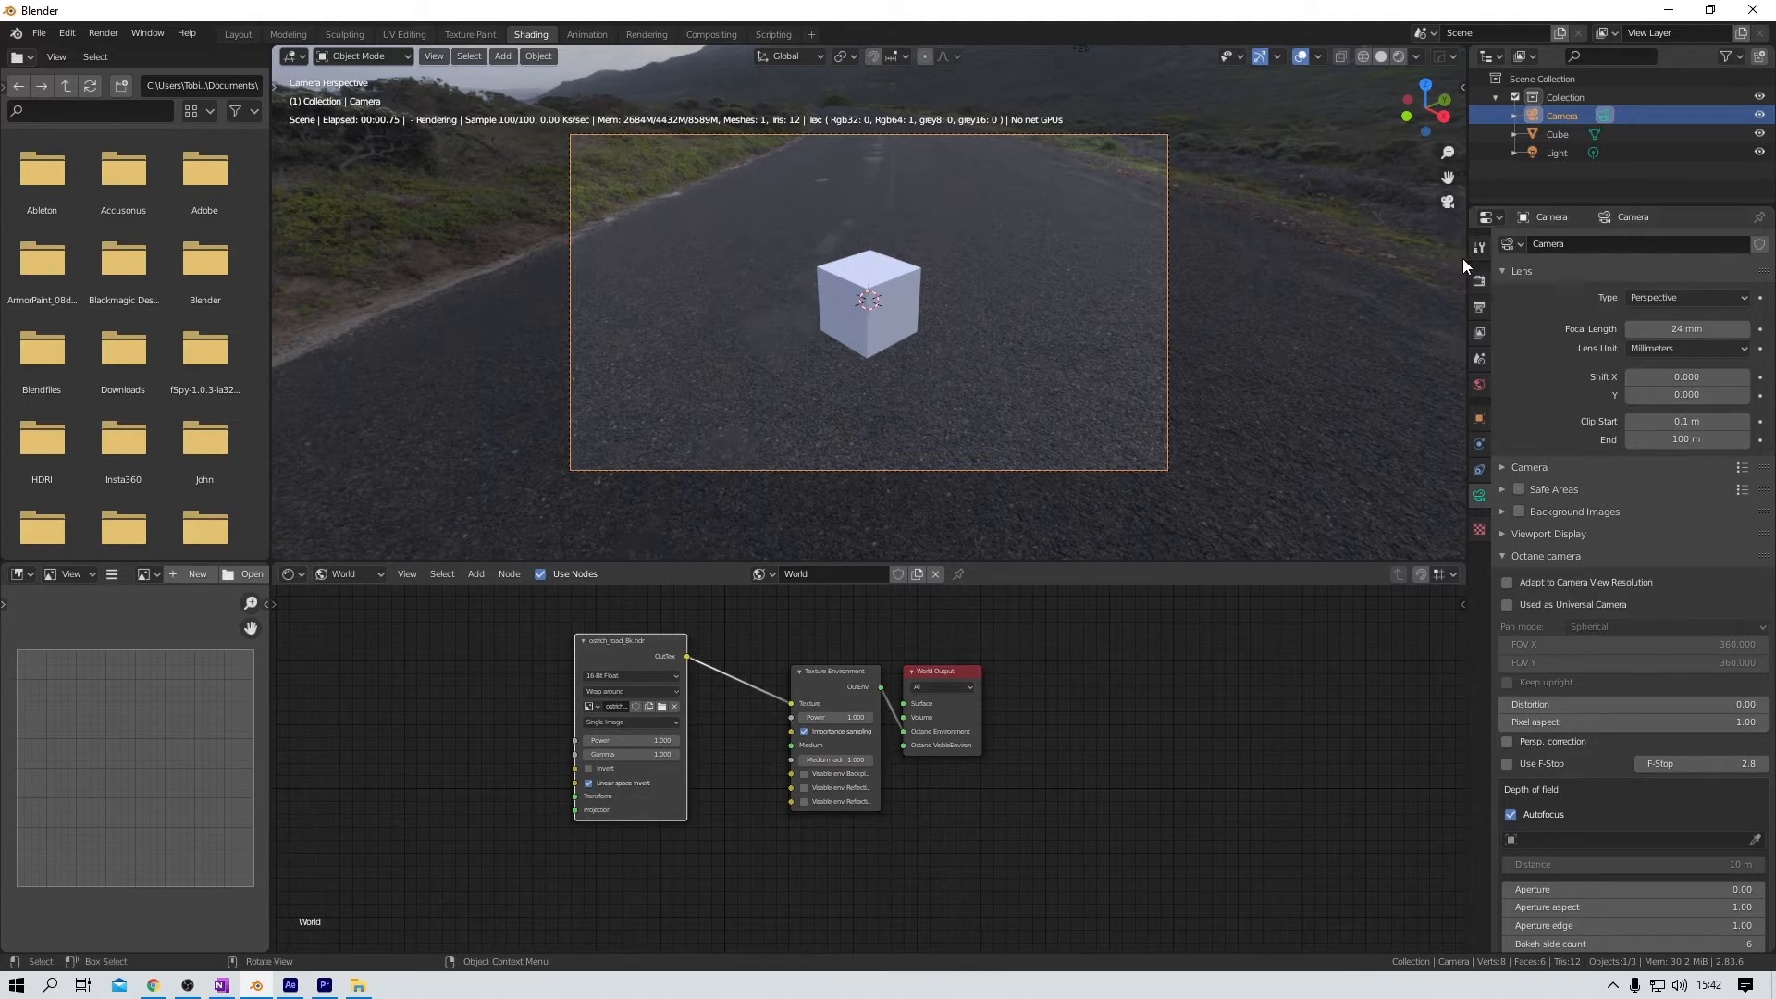
Step: Reframe the camera at a low angle towards the road and horizon, and scale the cube up uniformly
middle_drag(1012, 373, 916, 316)
key(KP_0)
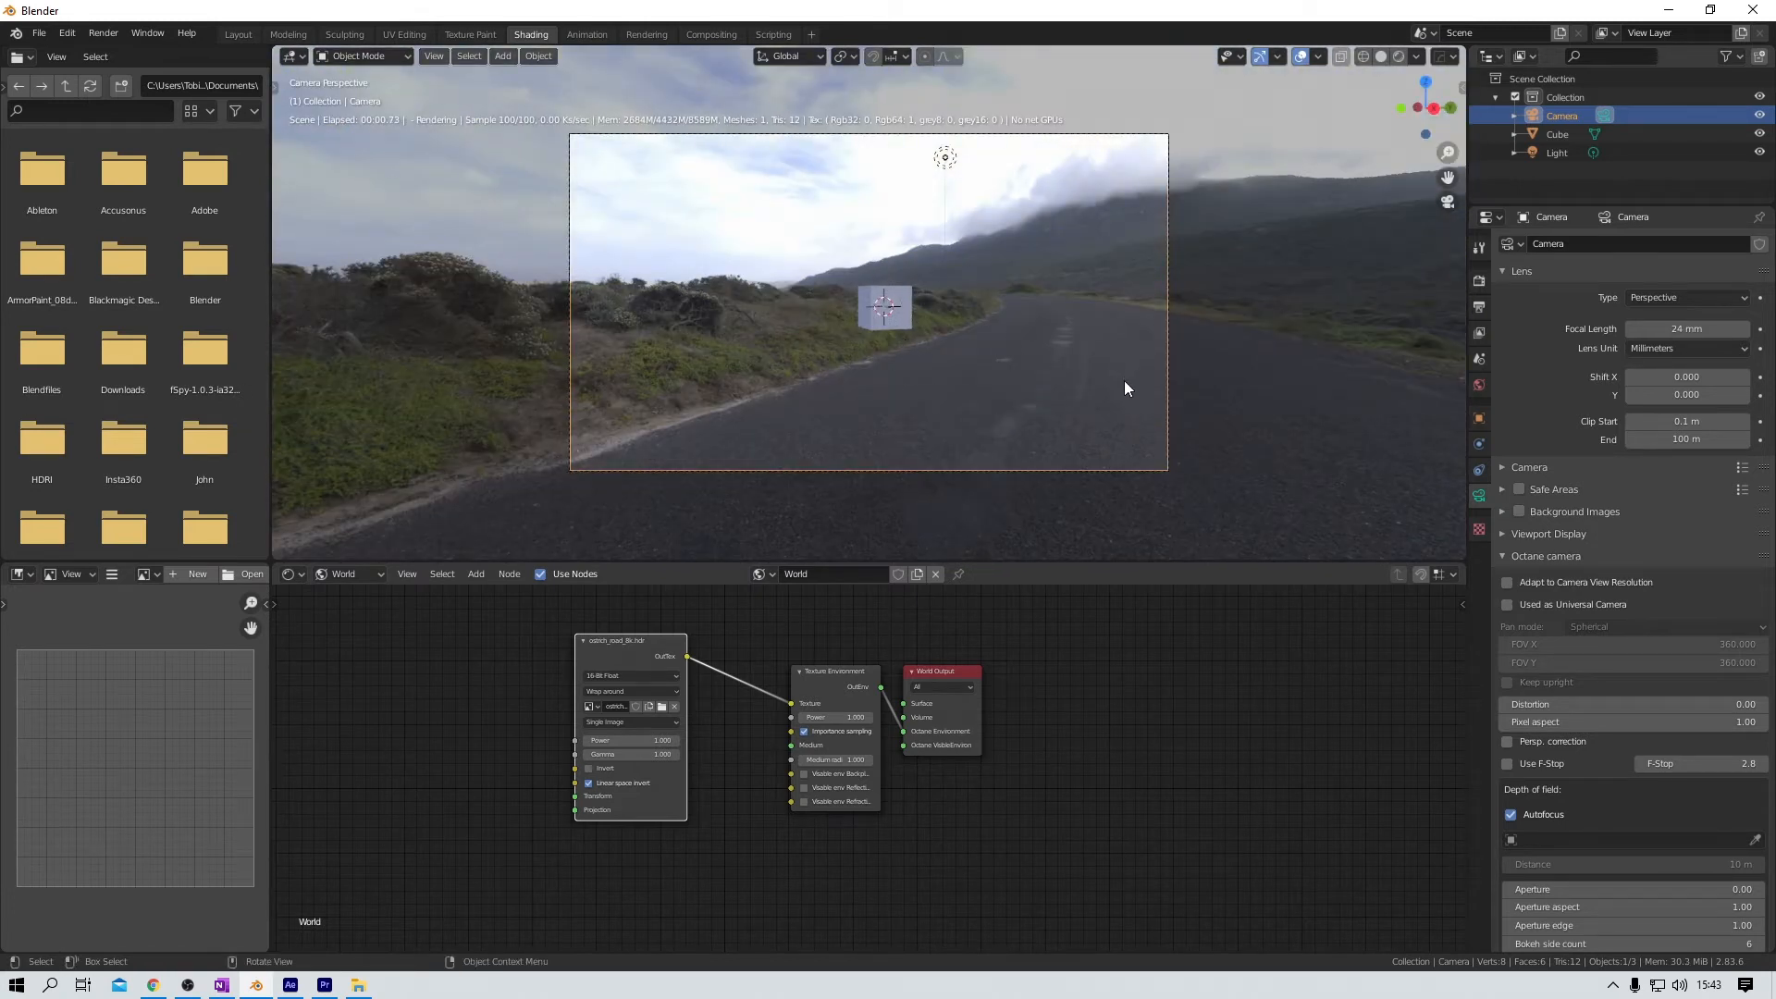
click(899, 322)
key(s)
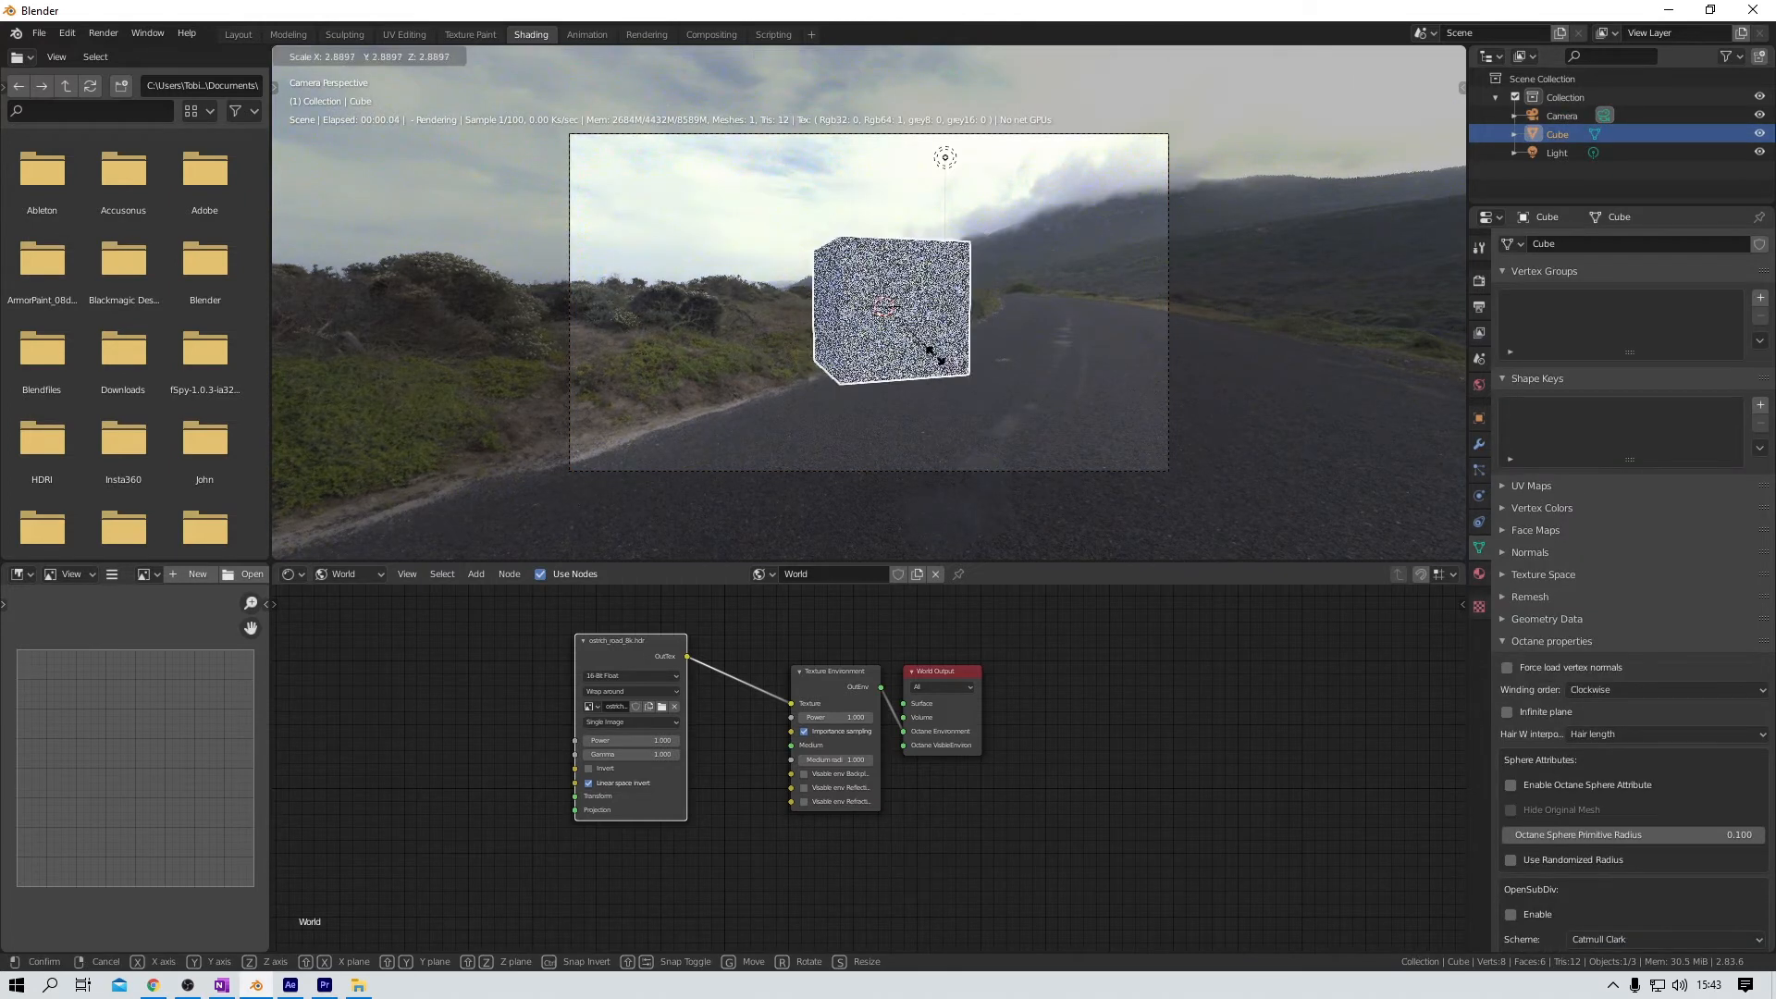
click(927, 375)
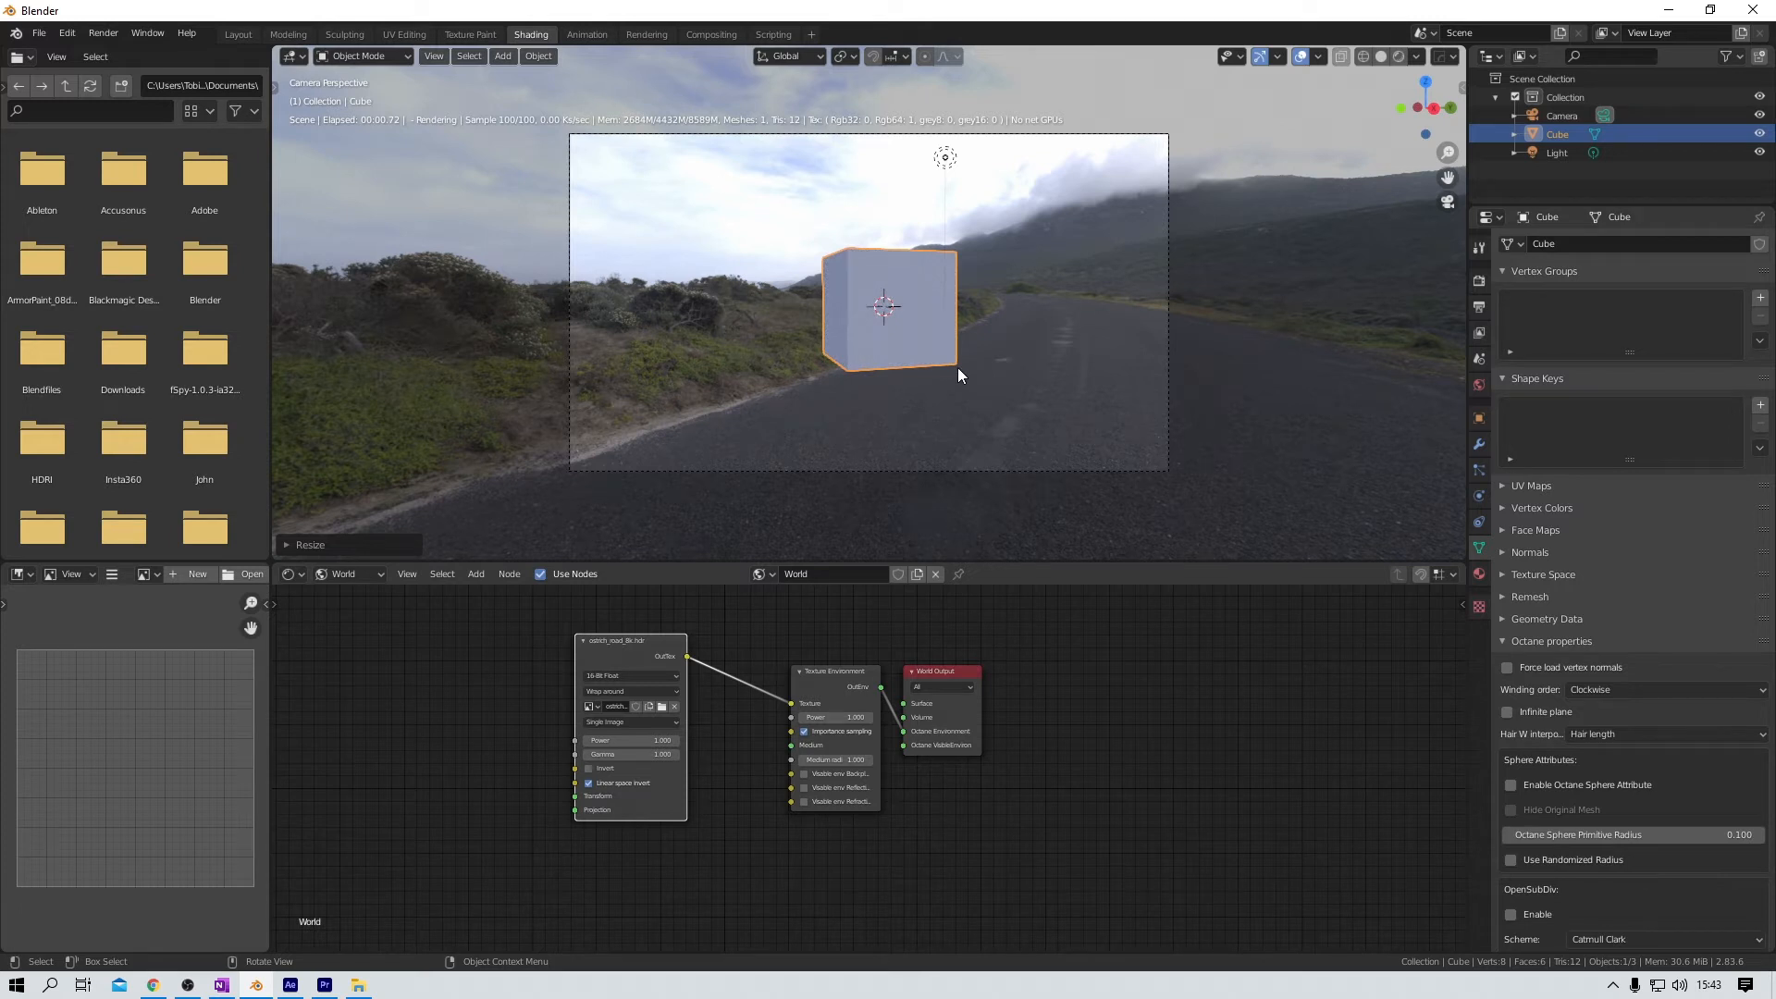
Step: Render the camera image, compare it with the rendered viewport preview, and close the render window
click(1379, 57)
key(F12)
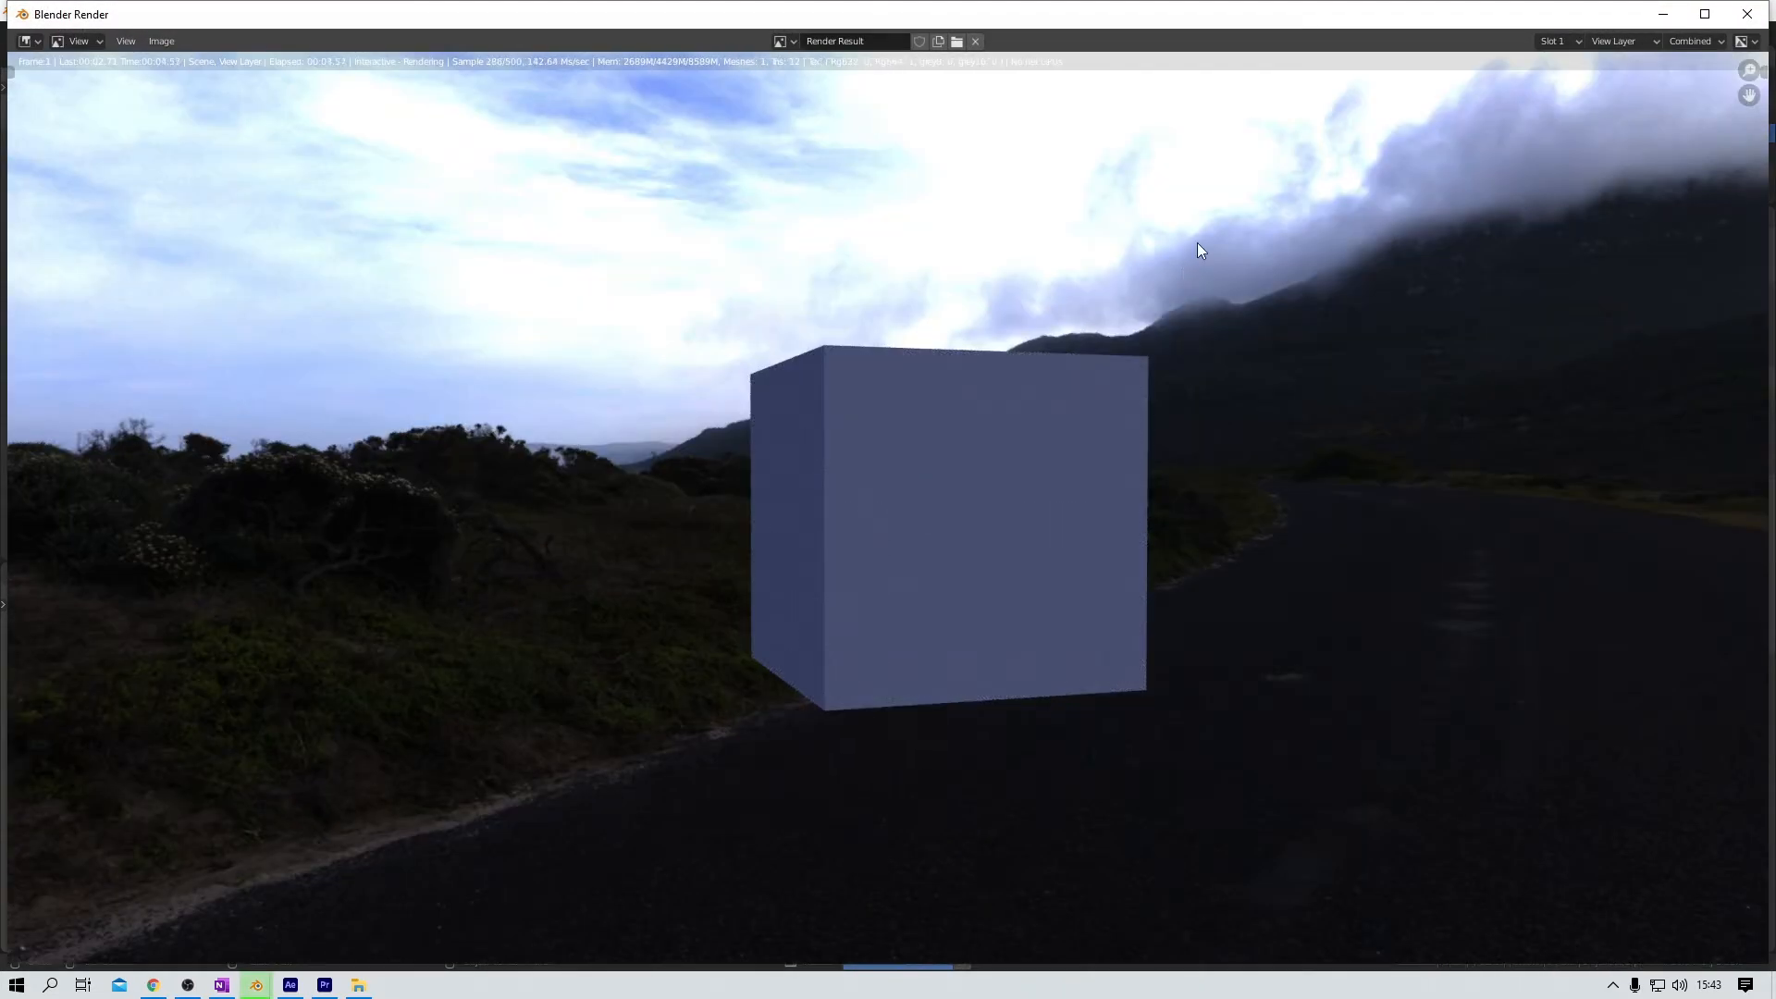
drag(1058, 17, 1075, 504)
click(1396, 57)
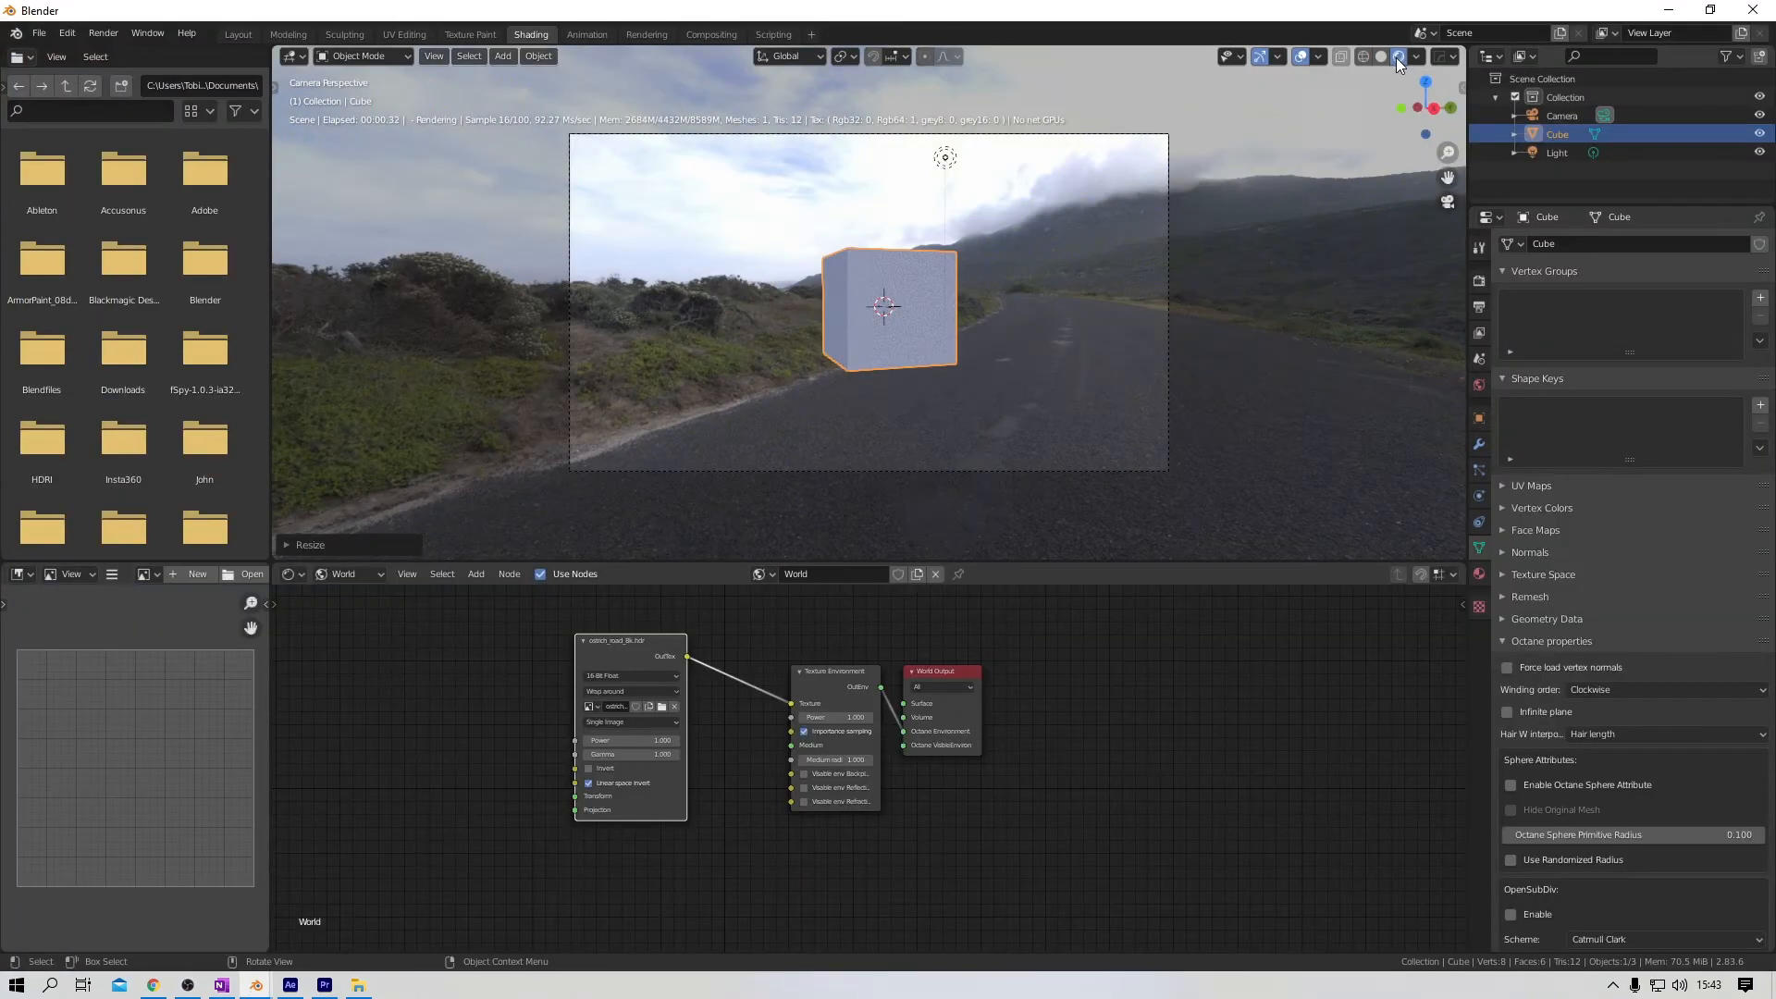
key(alt+Tab)
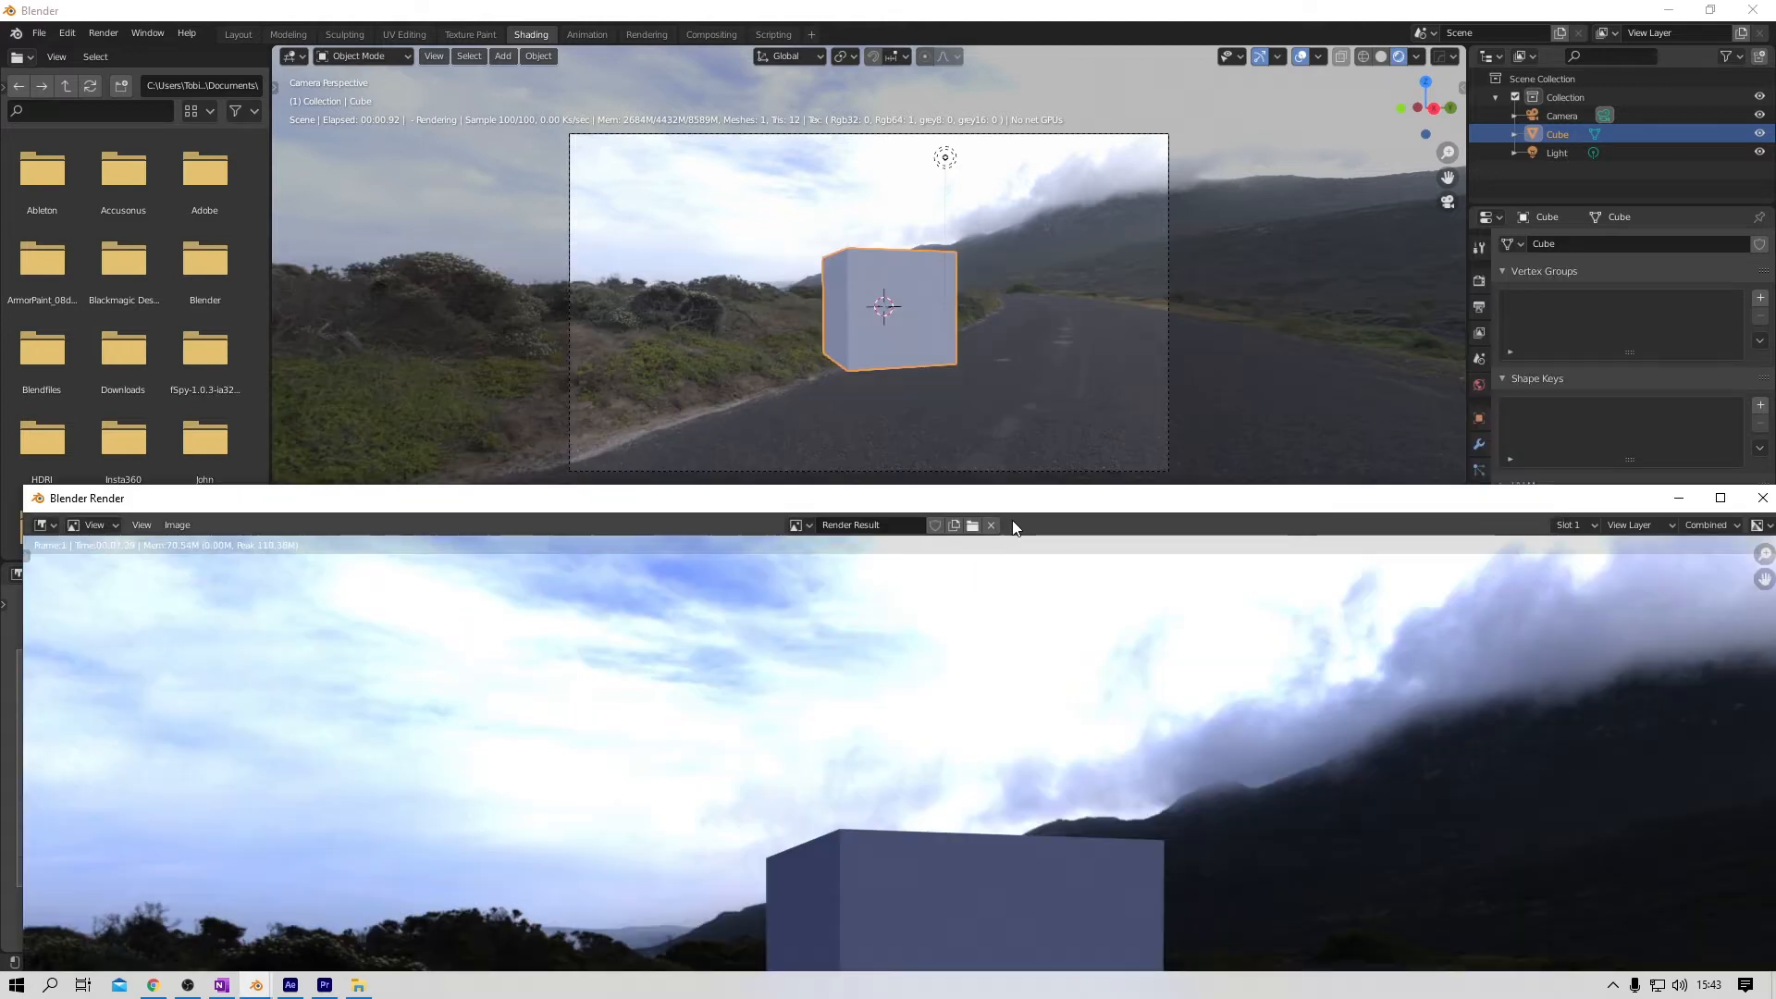
drag(1482, 499, 1319, 333)
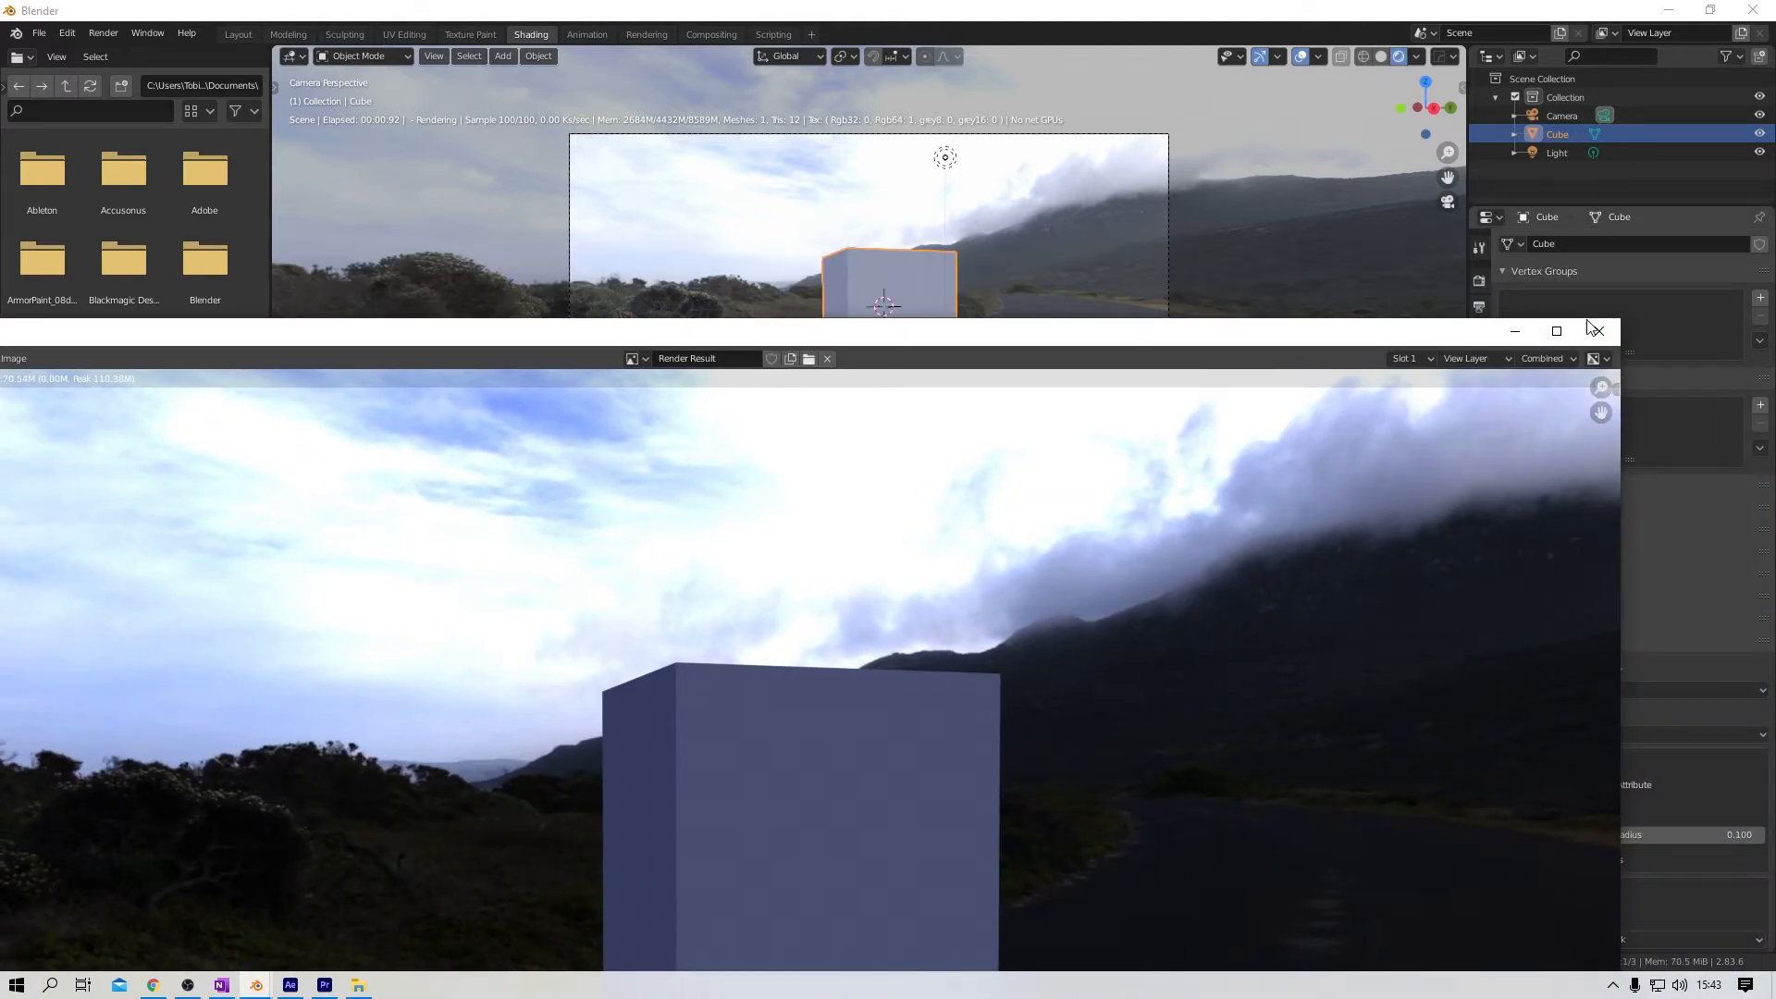
drag(1165, 326, 1273, 406)
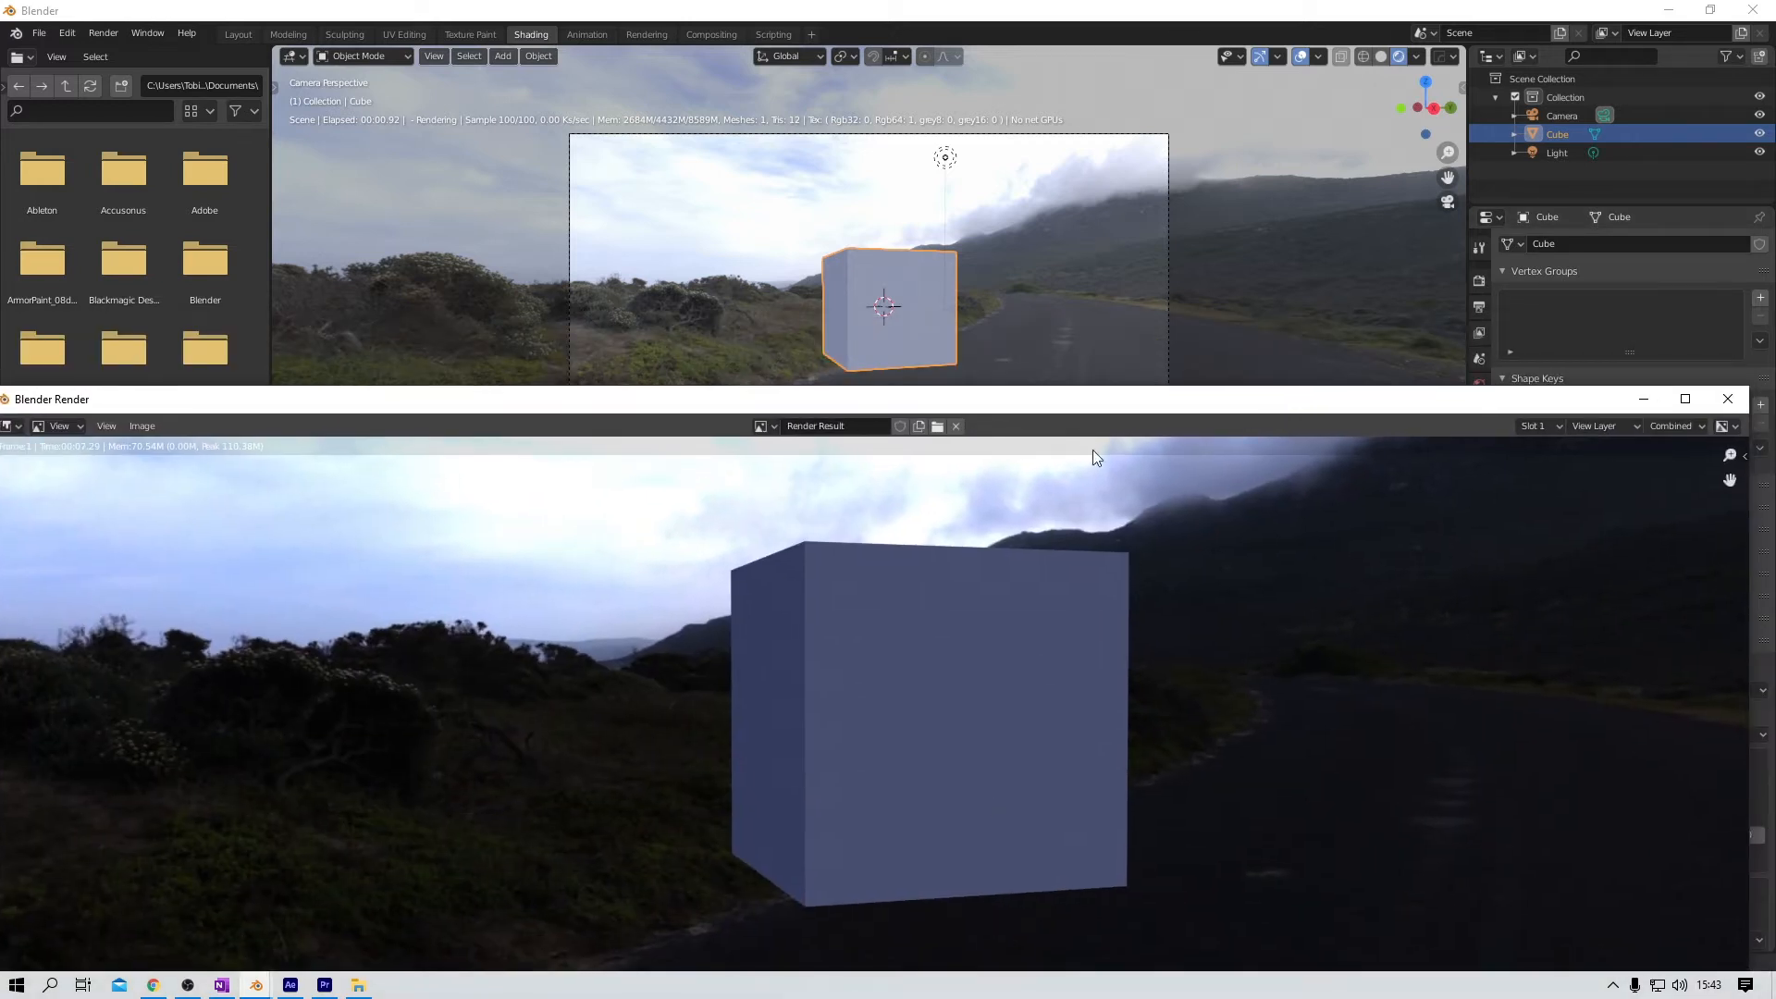
click(1726, 399)
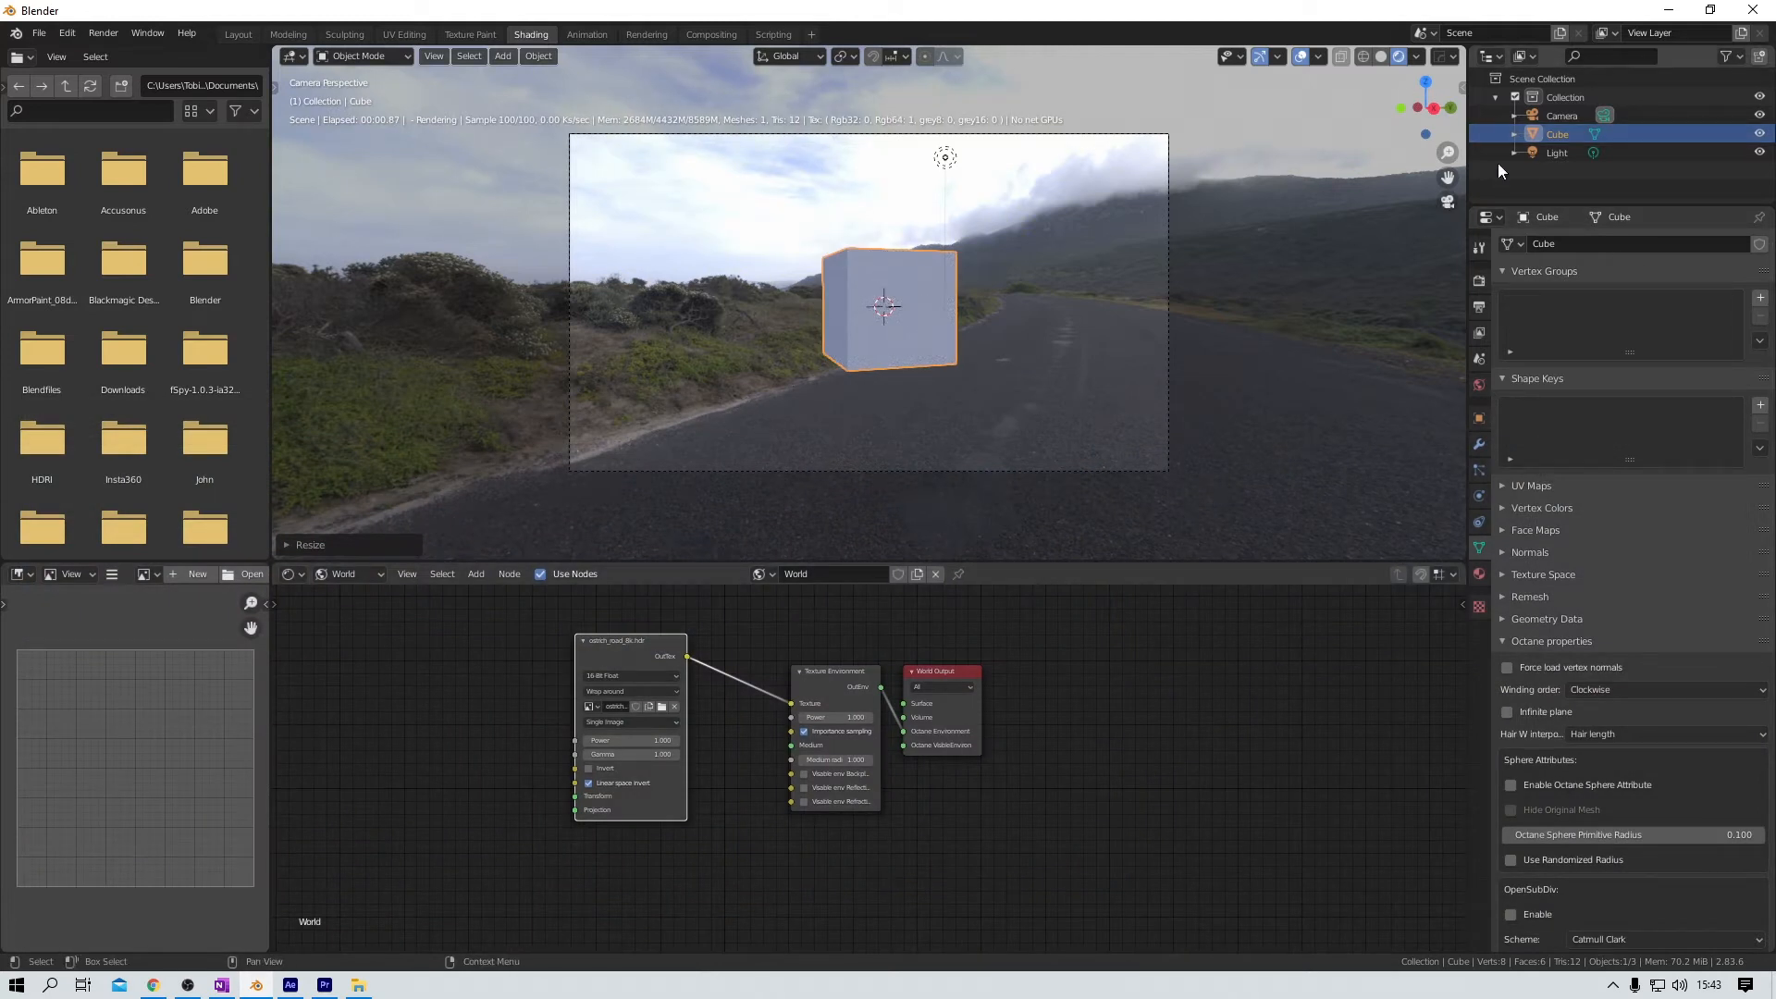
Step: Enable the camera's Octane Camera Imager (Render Mode) and set its Gamma to 2.2
click(1539, 114)
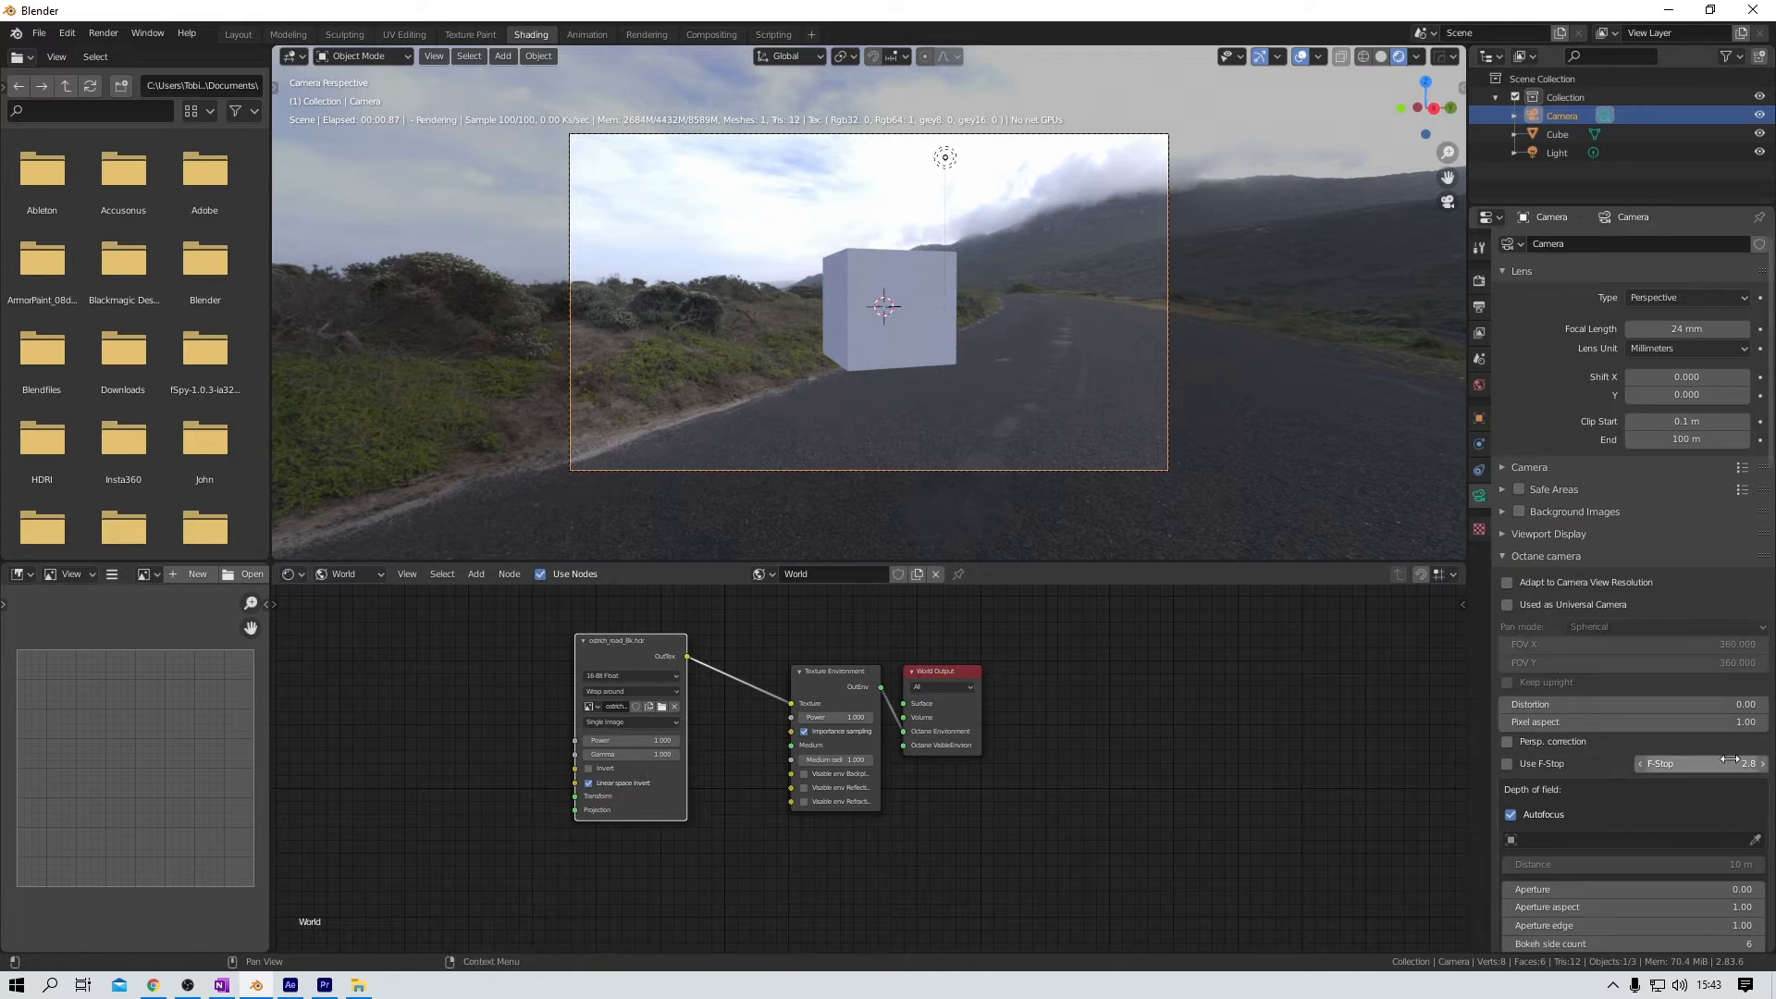
scroll(1701, 549, down, 10)
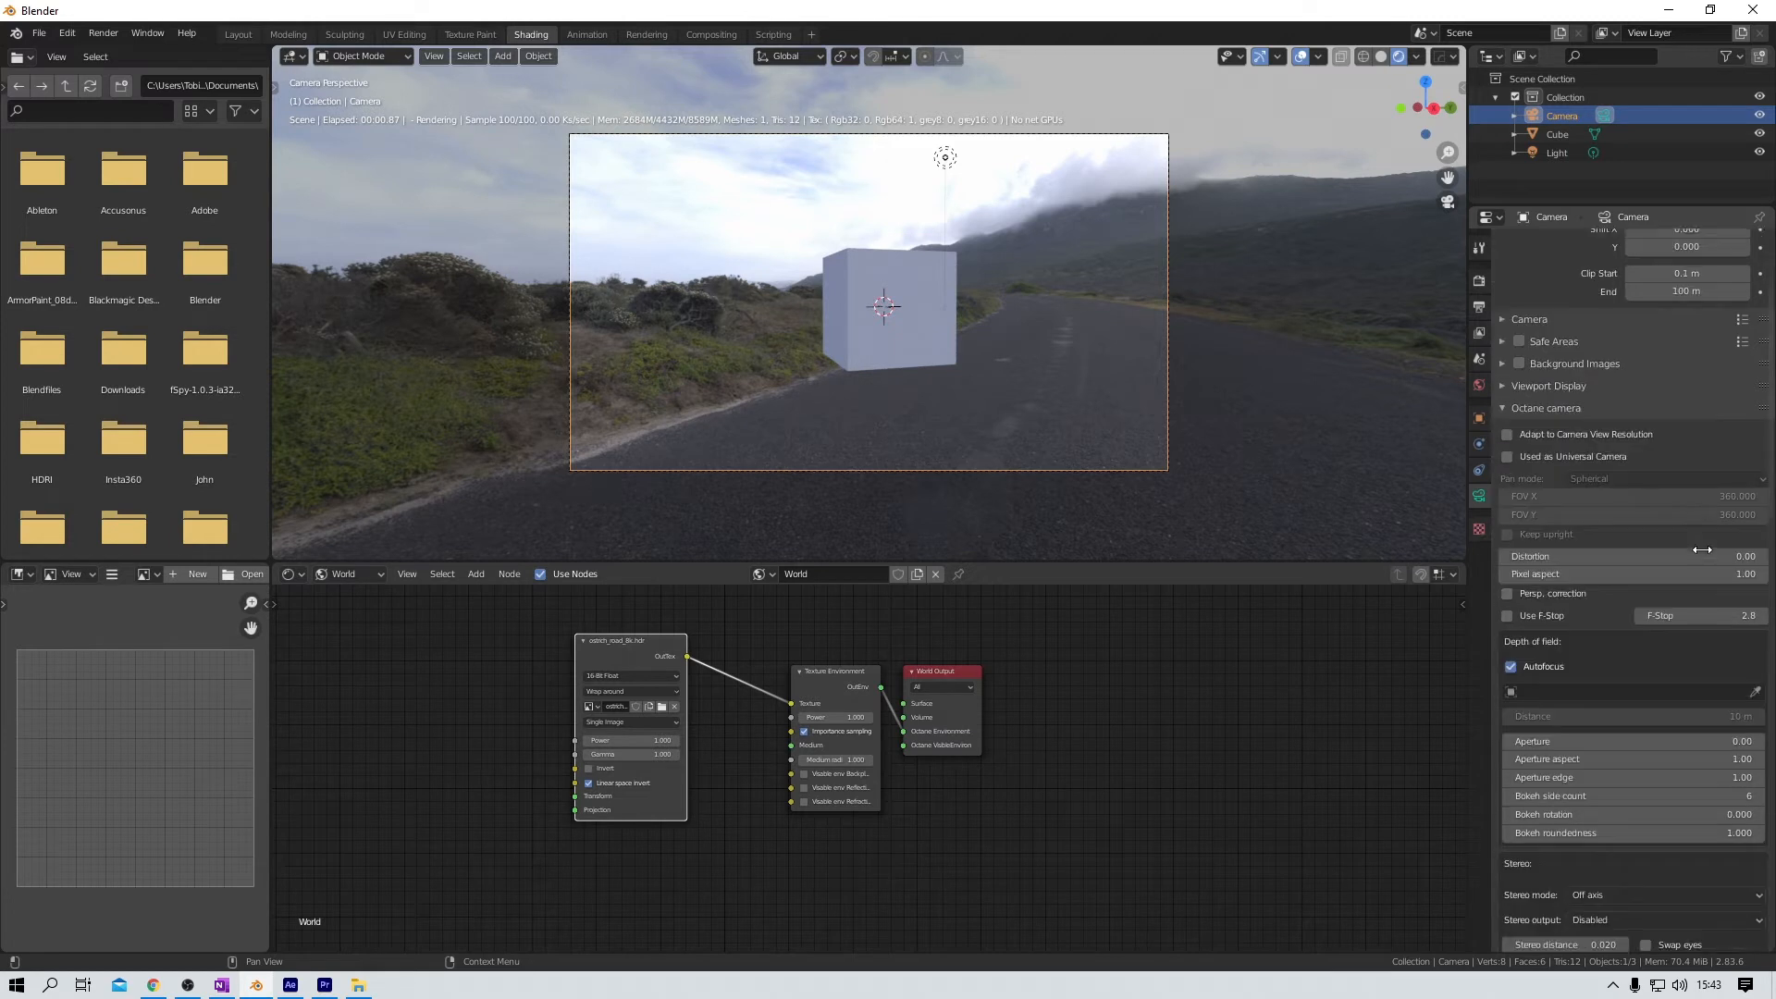
scroll(1702, 536, down, 15)
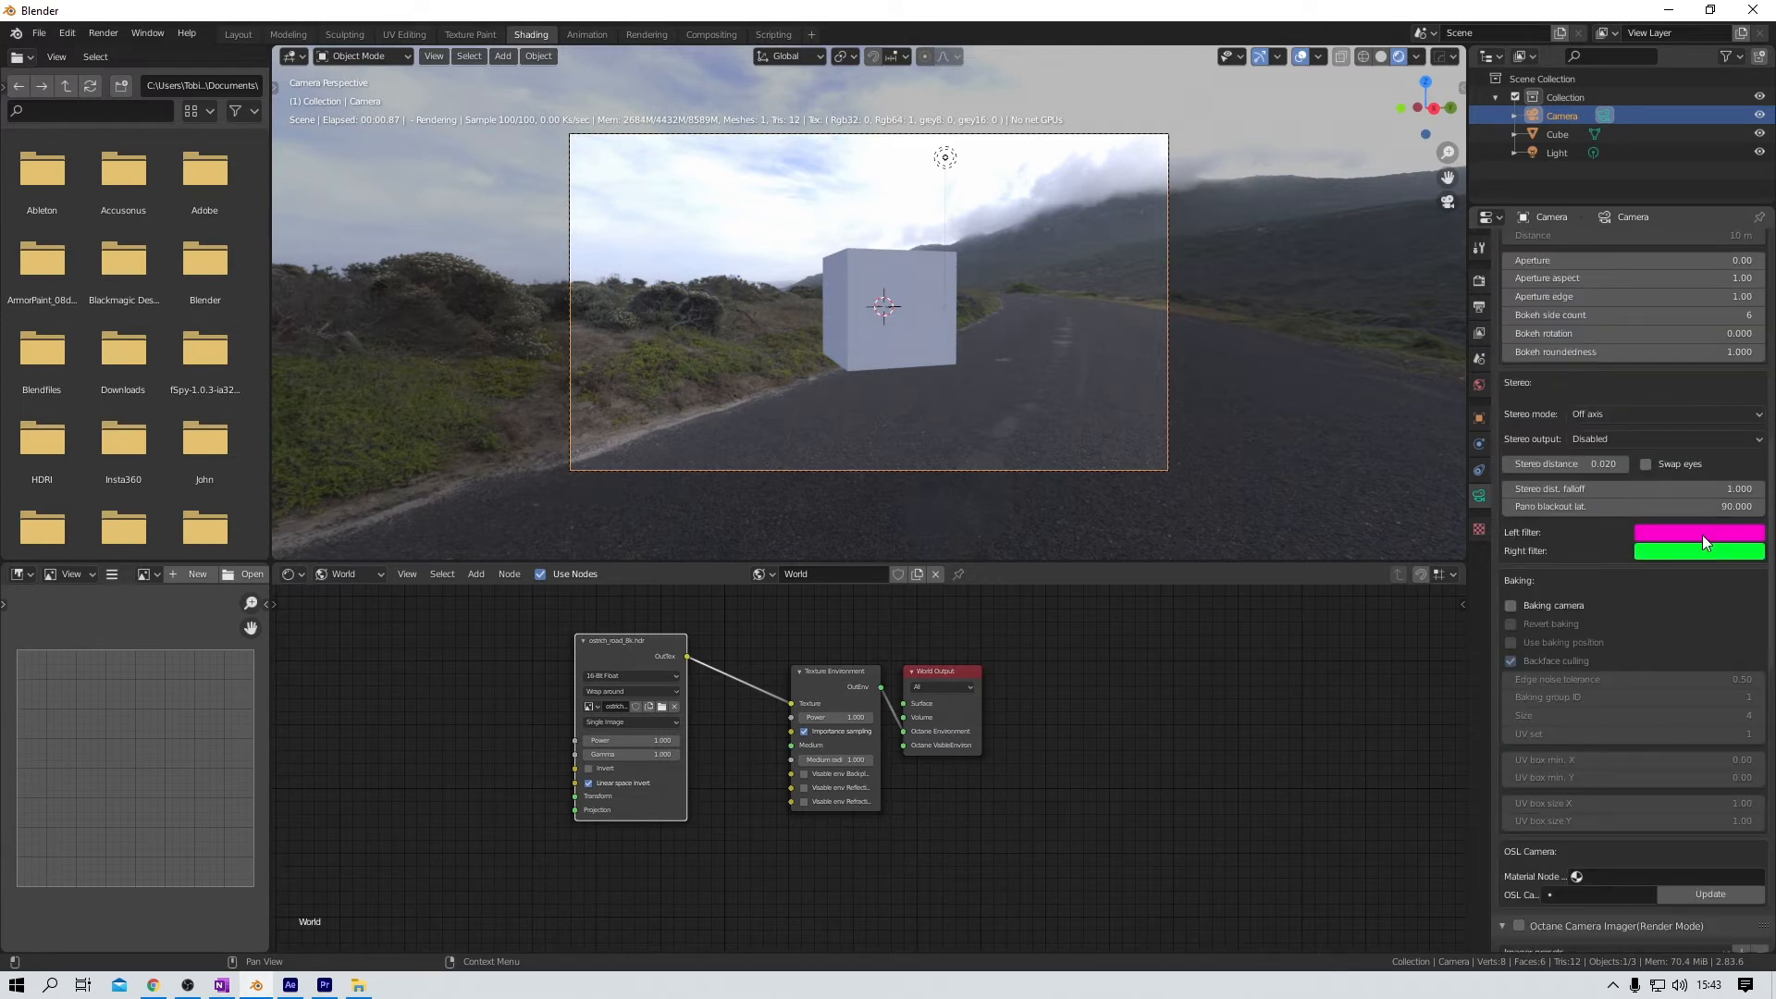
scroll(1702, 534, down, 4)
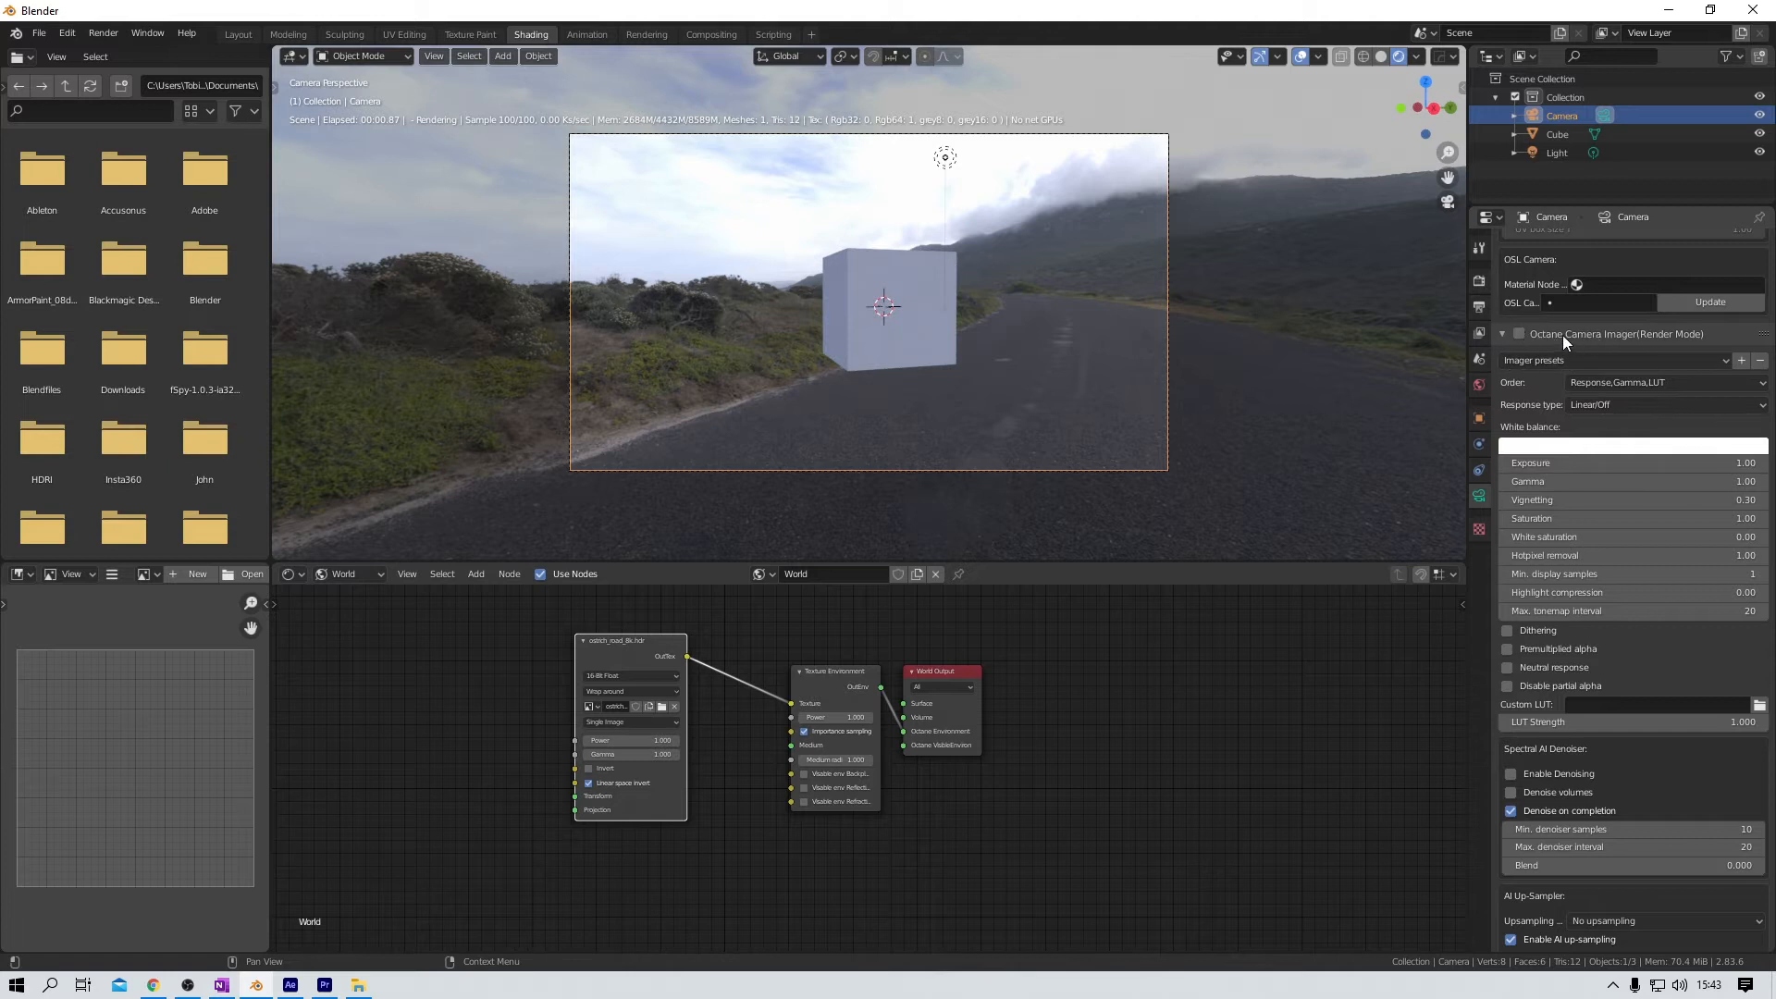
click(1517, 334)
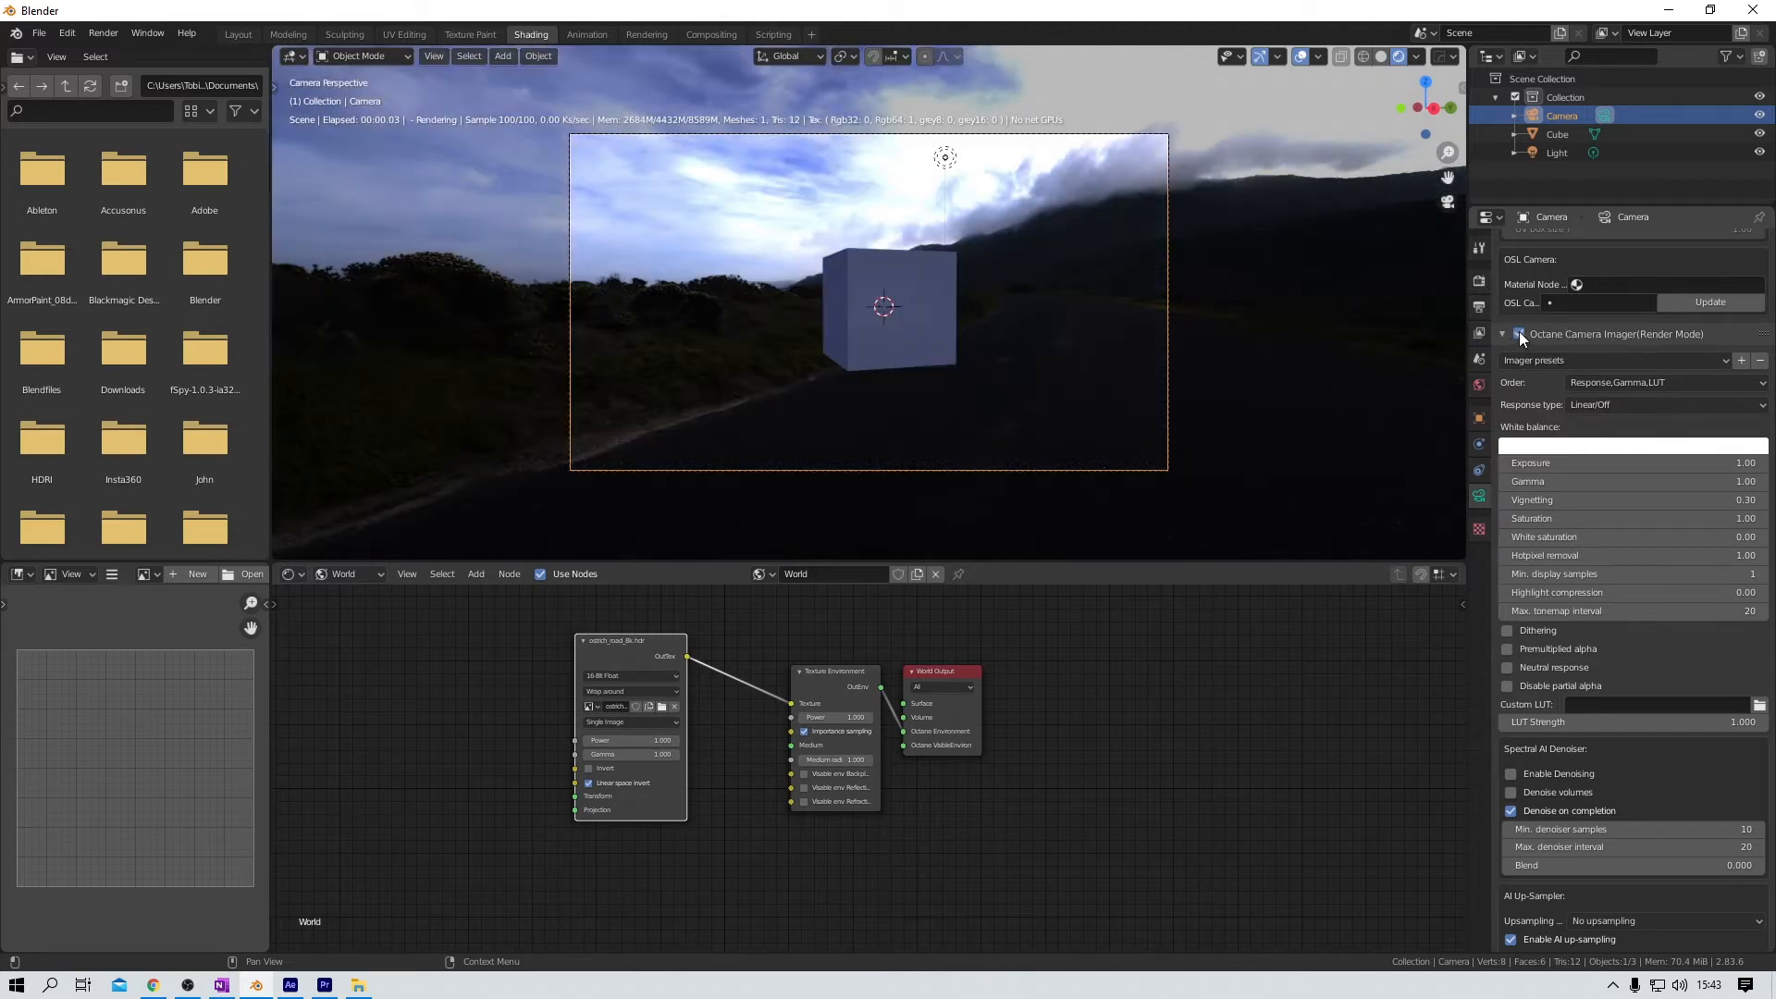
click(1741, 482)
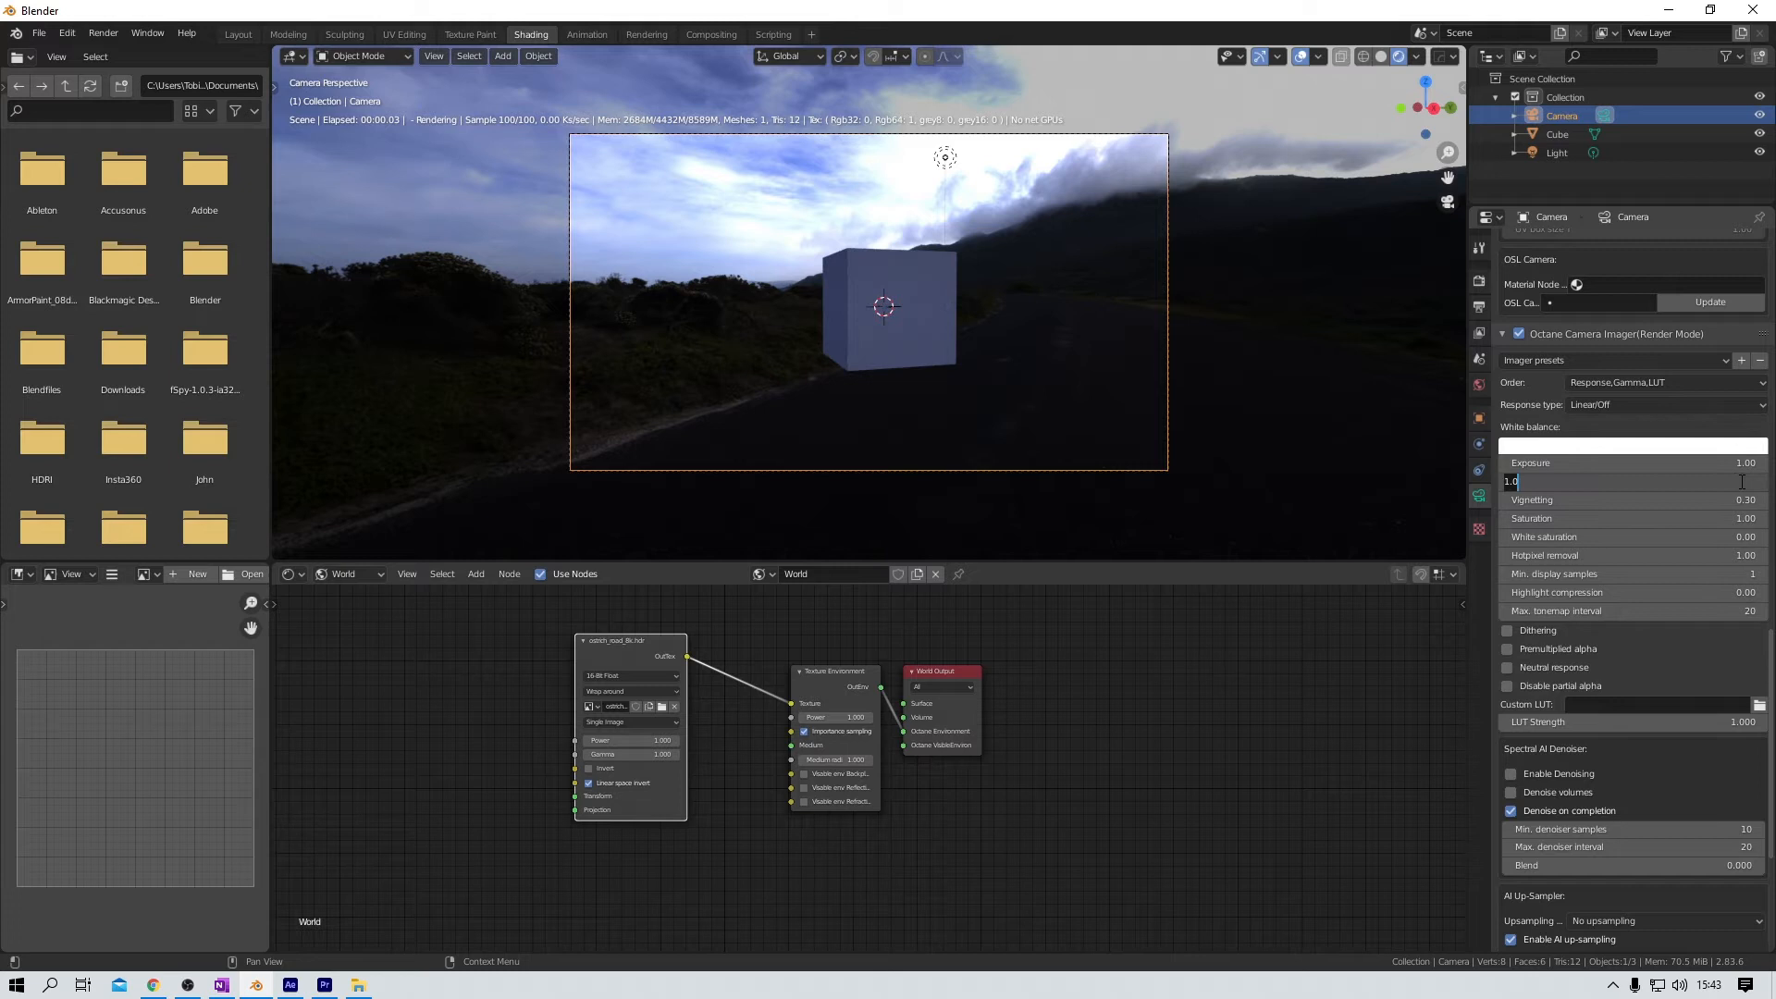
text(2.2)
key(Return)
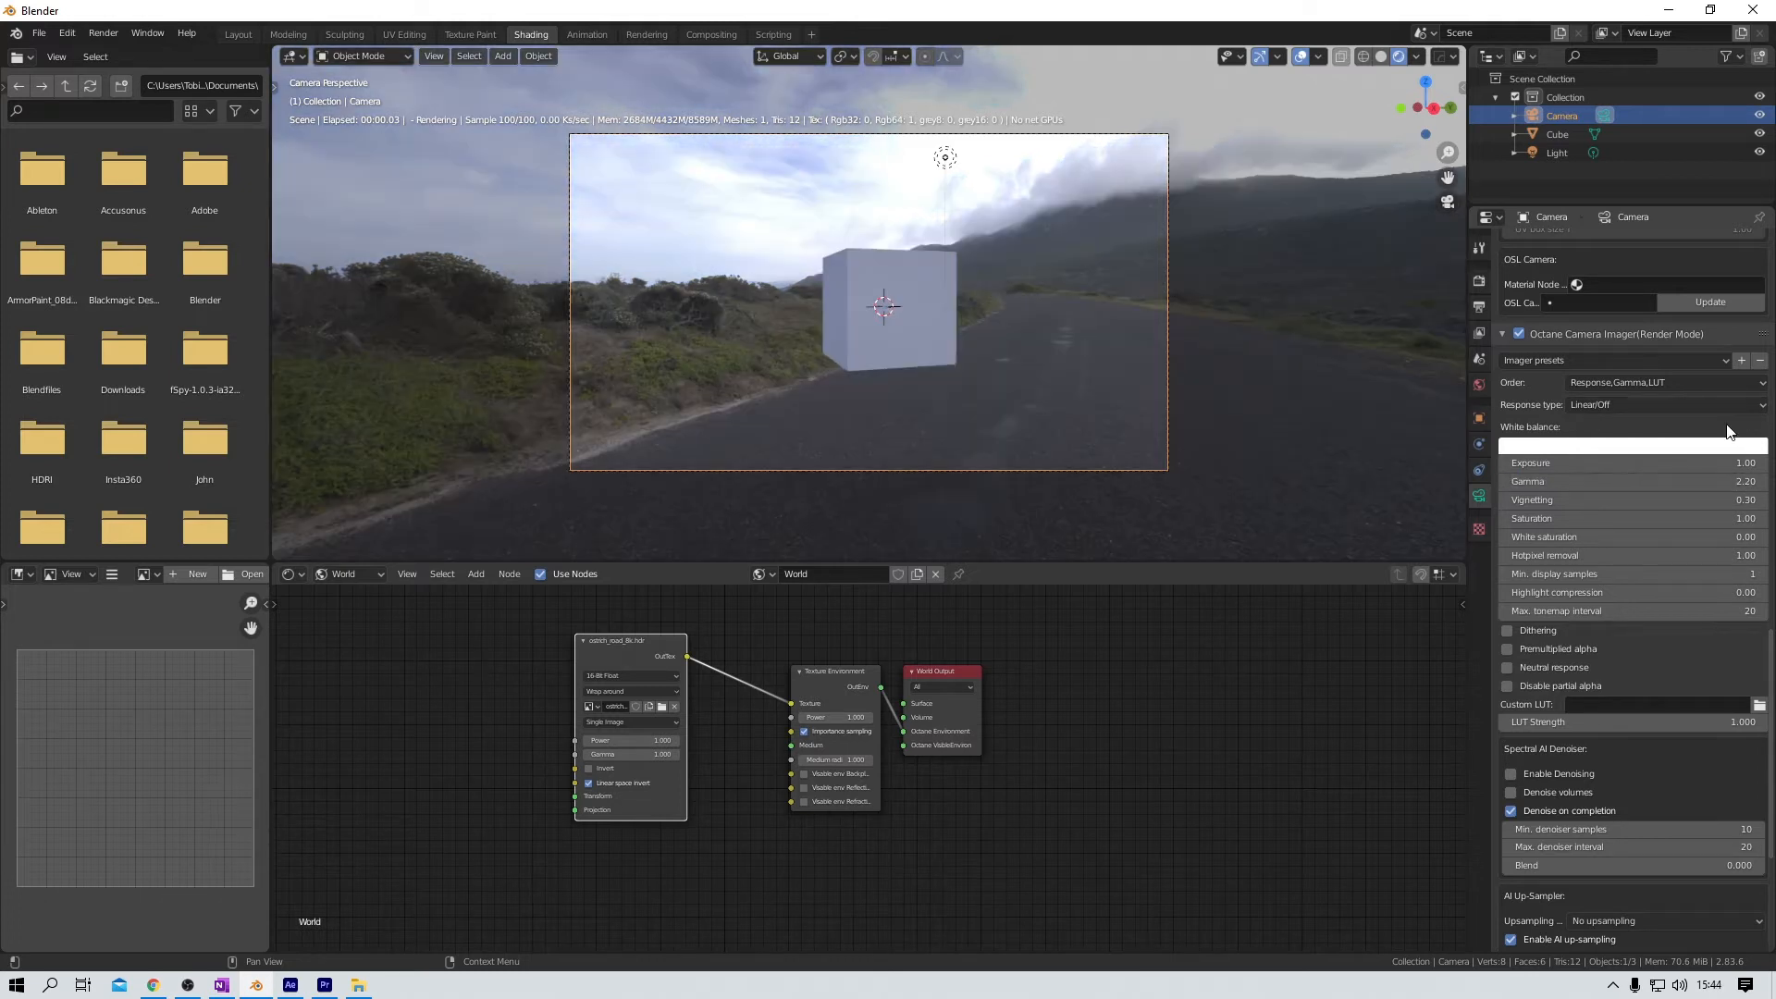
Step: Render the camera image again with solid viewport shading, inspect the result full screen, and close the render window
click(1380, 56)
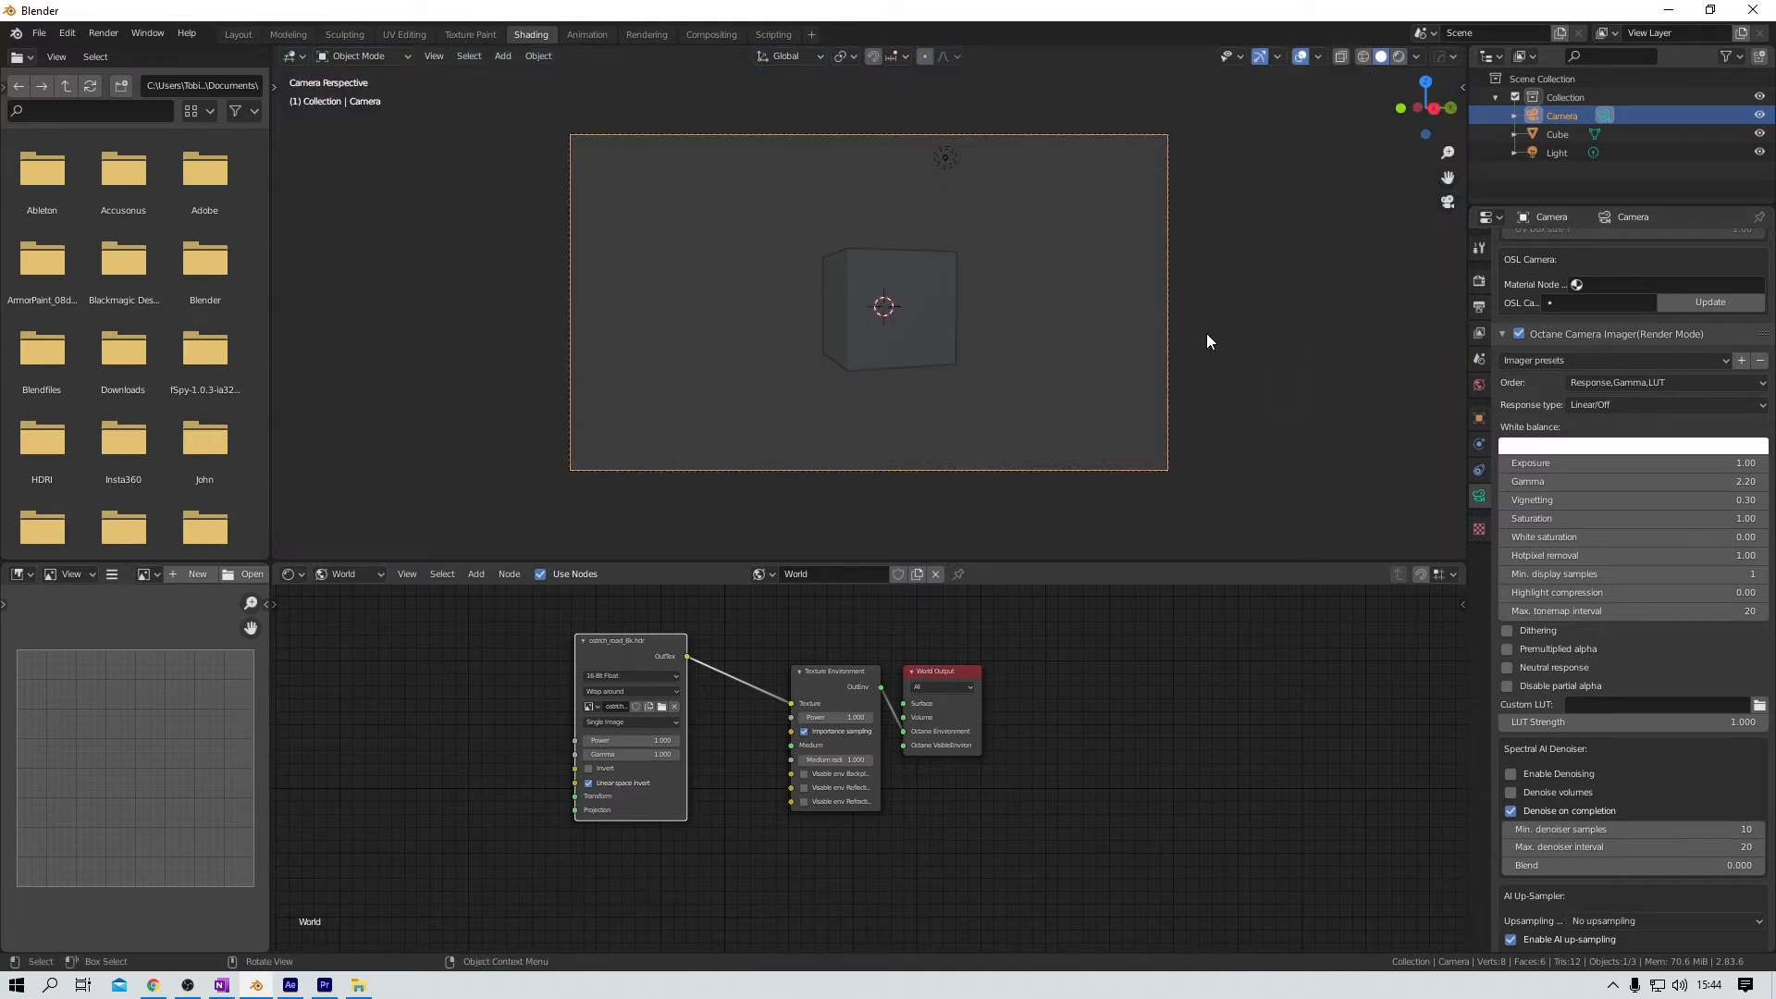
key(F12)
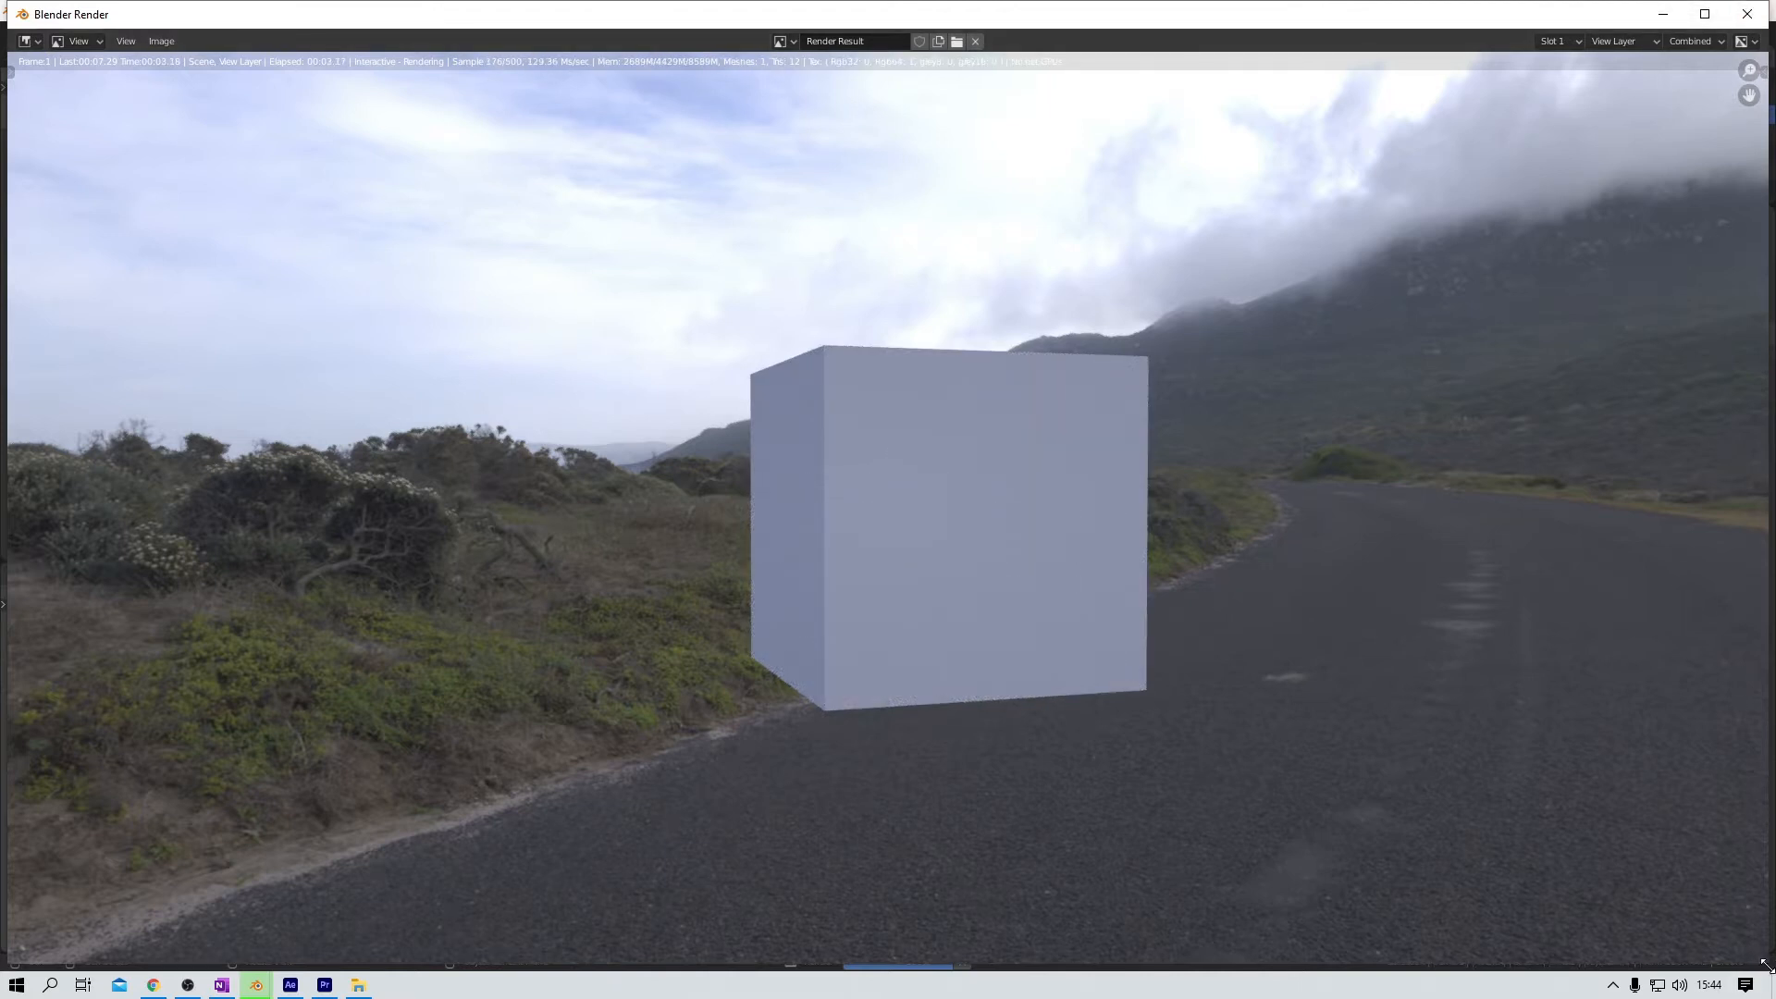
click(1706, 14)
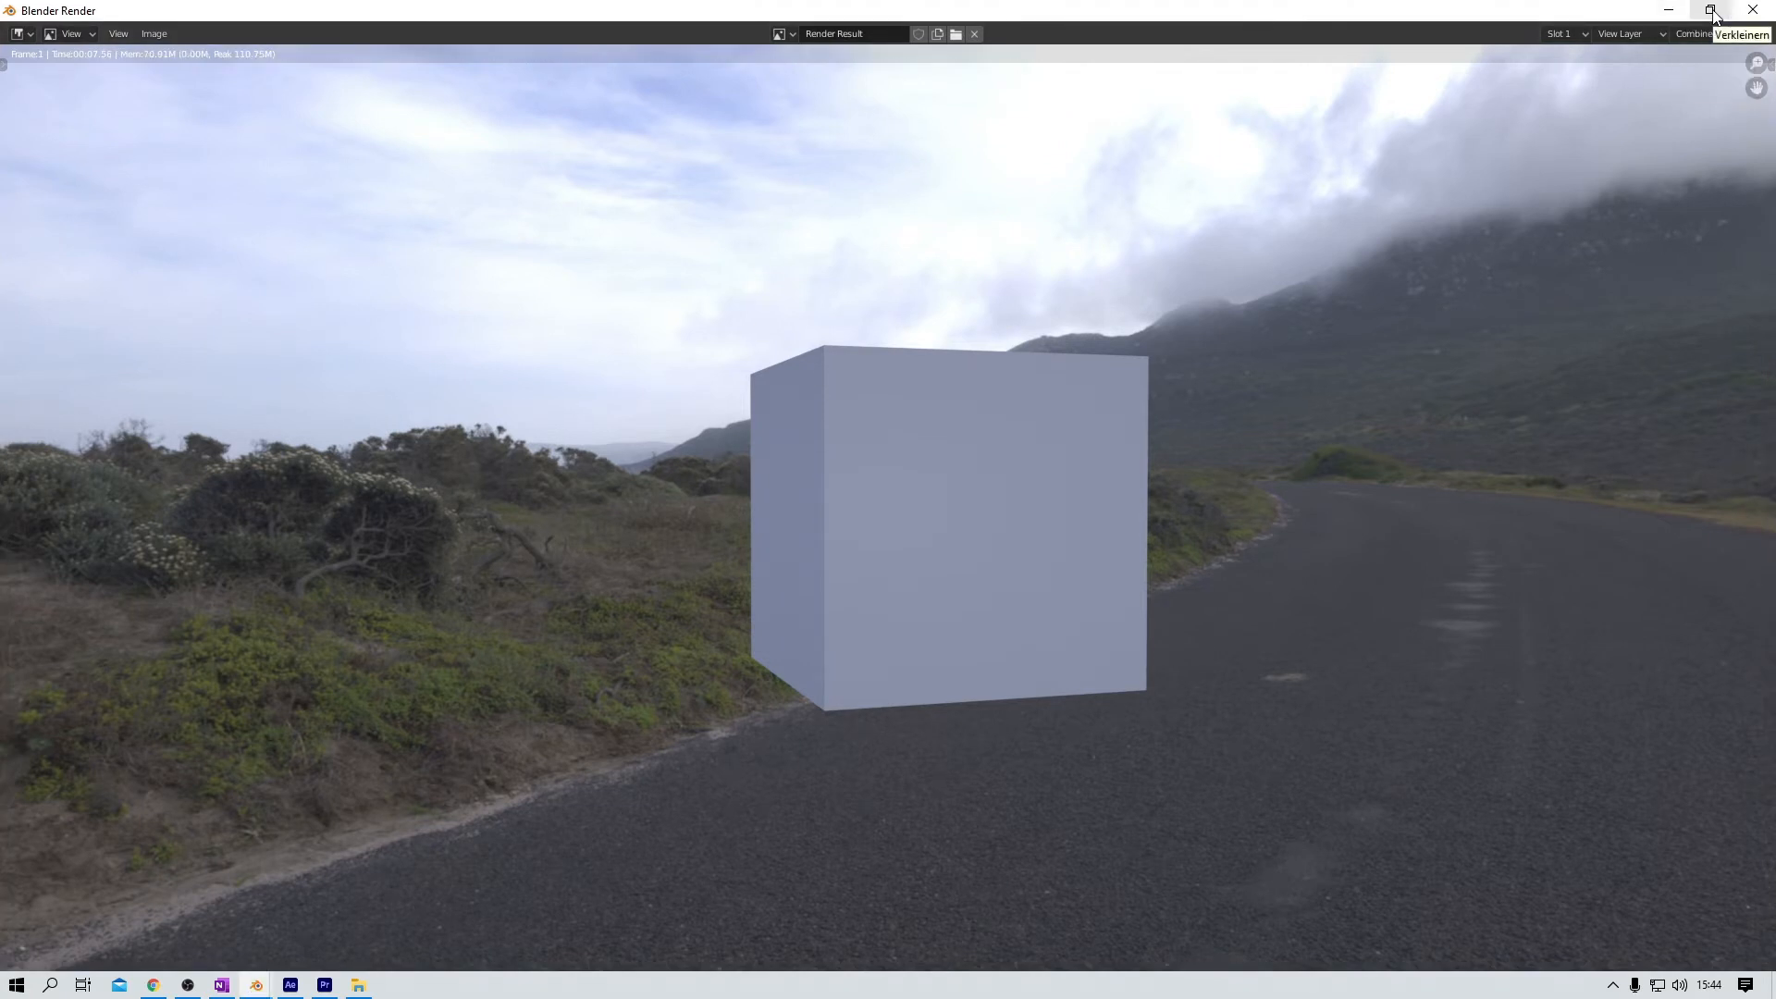
click(1752, 10)
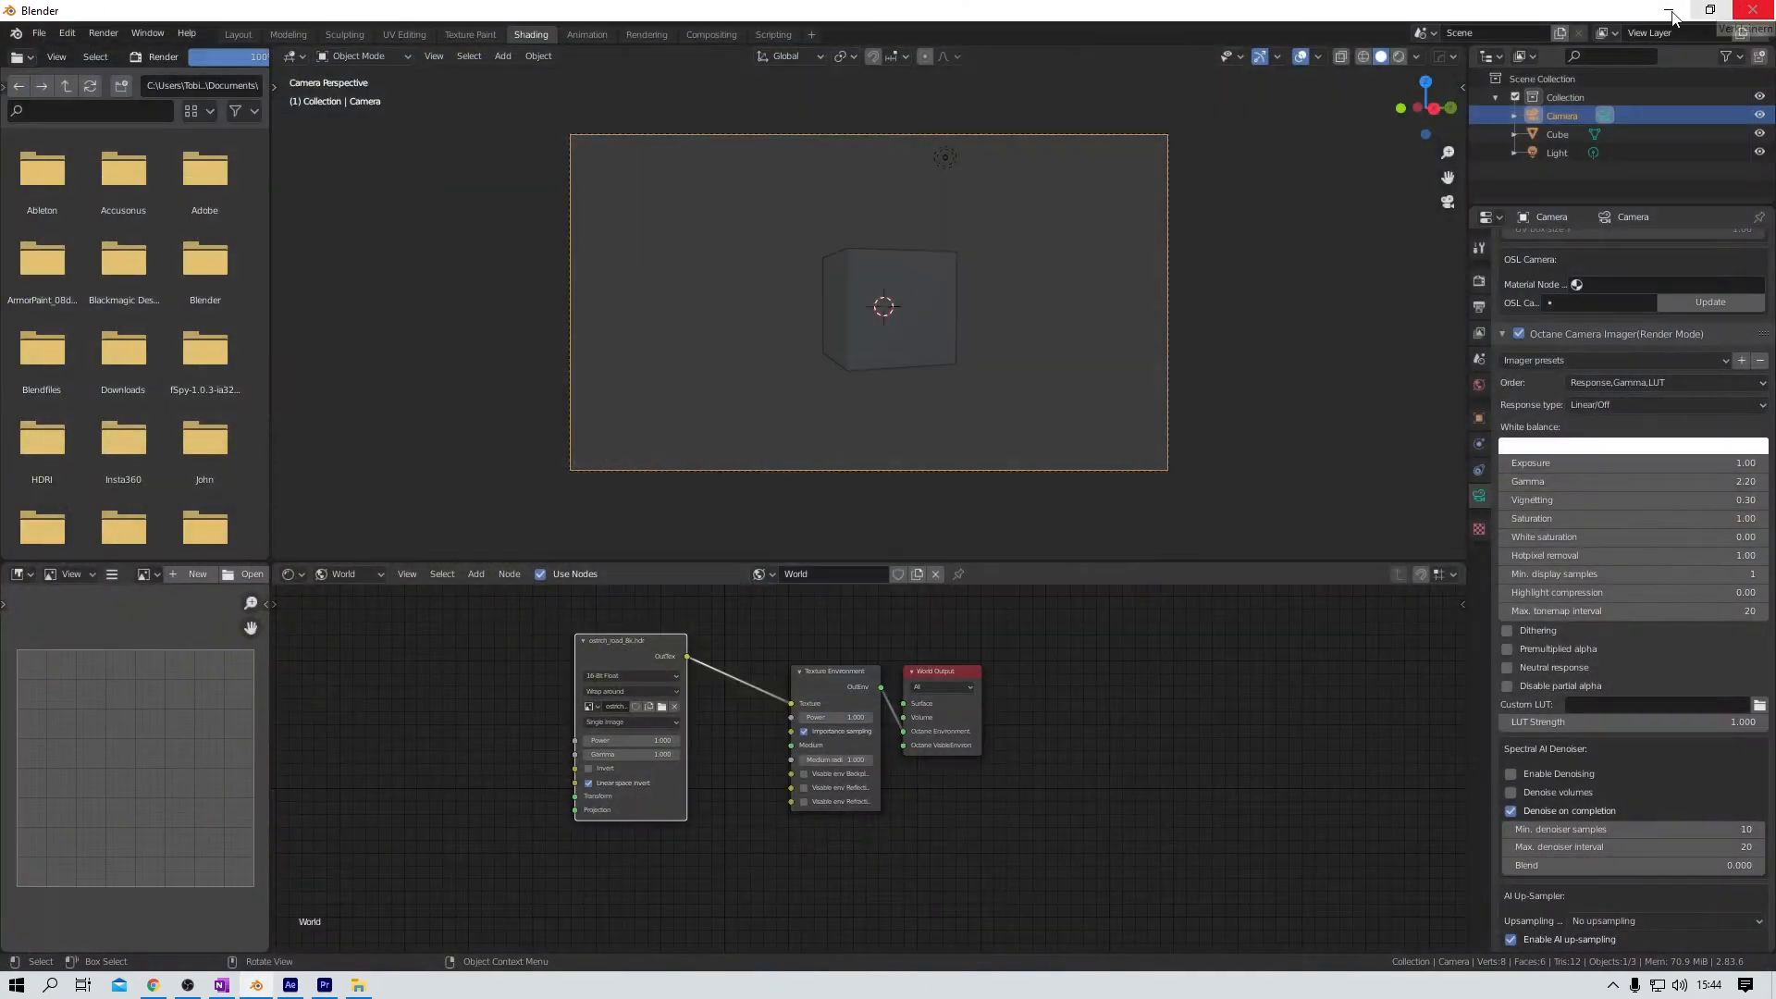
Step: Return the viewport to rendered shading and display the scene's Color Management settings in the render properties
click(1400, 55)
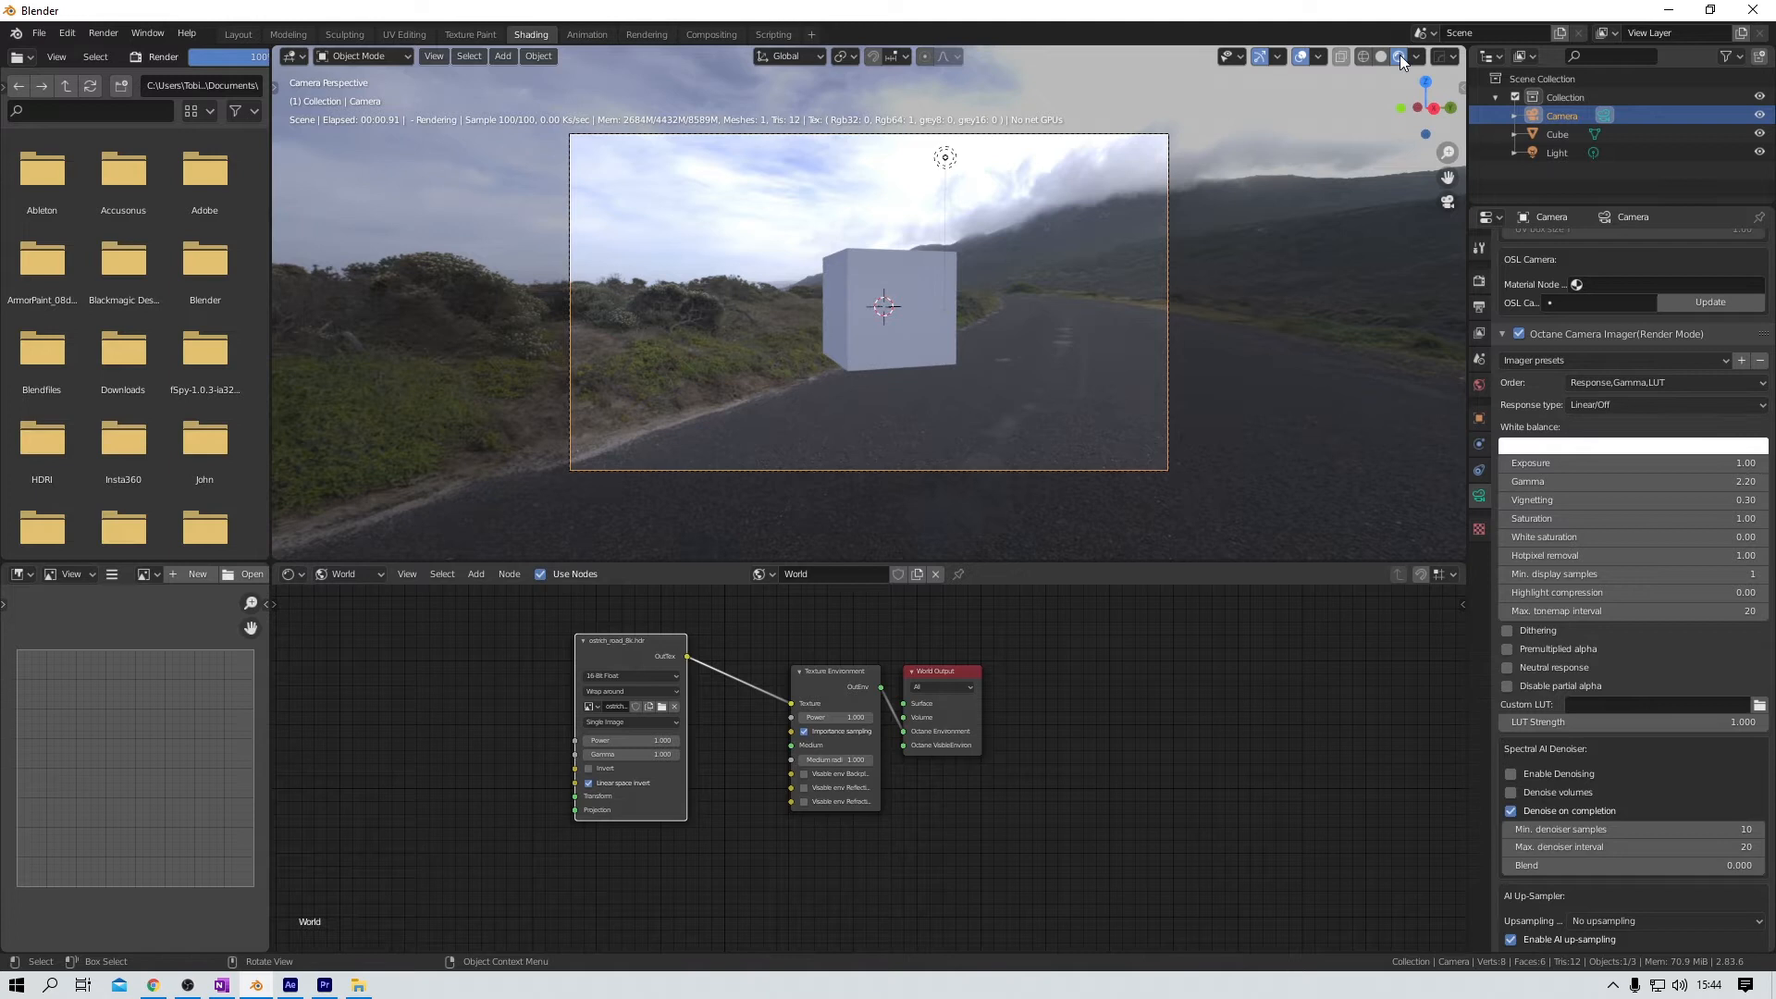
click(1478, 281)
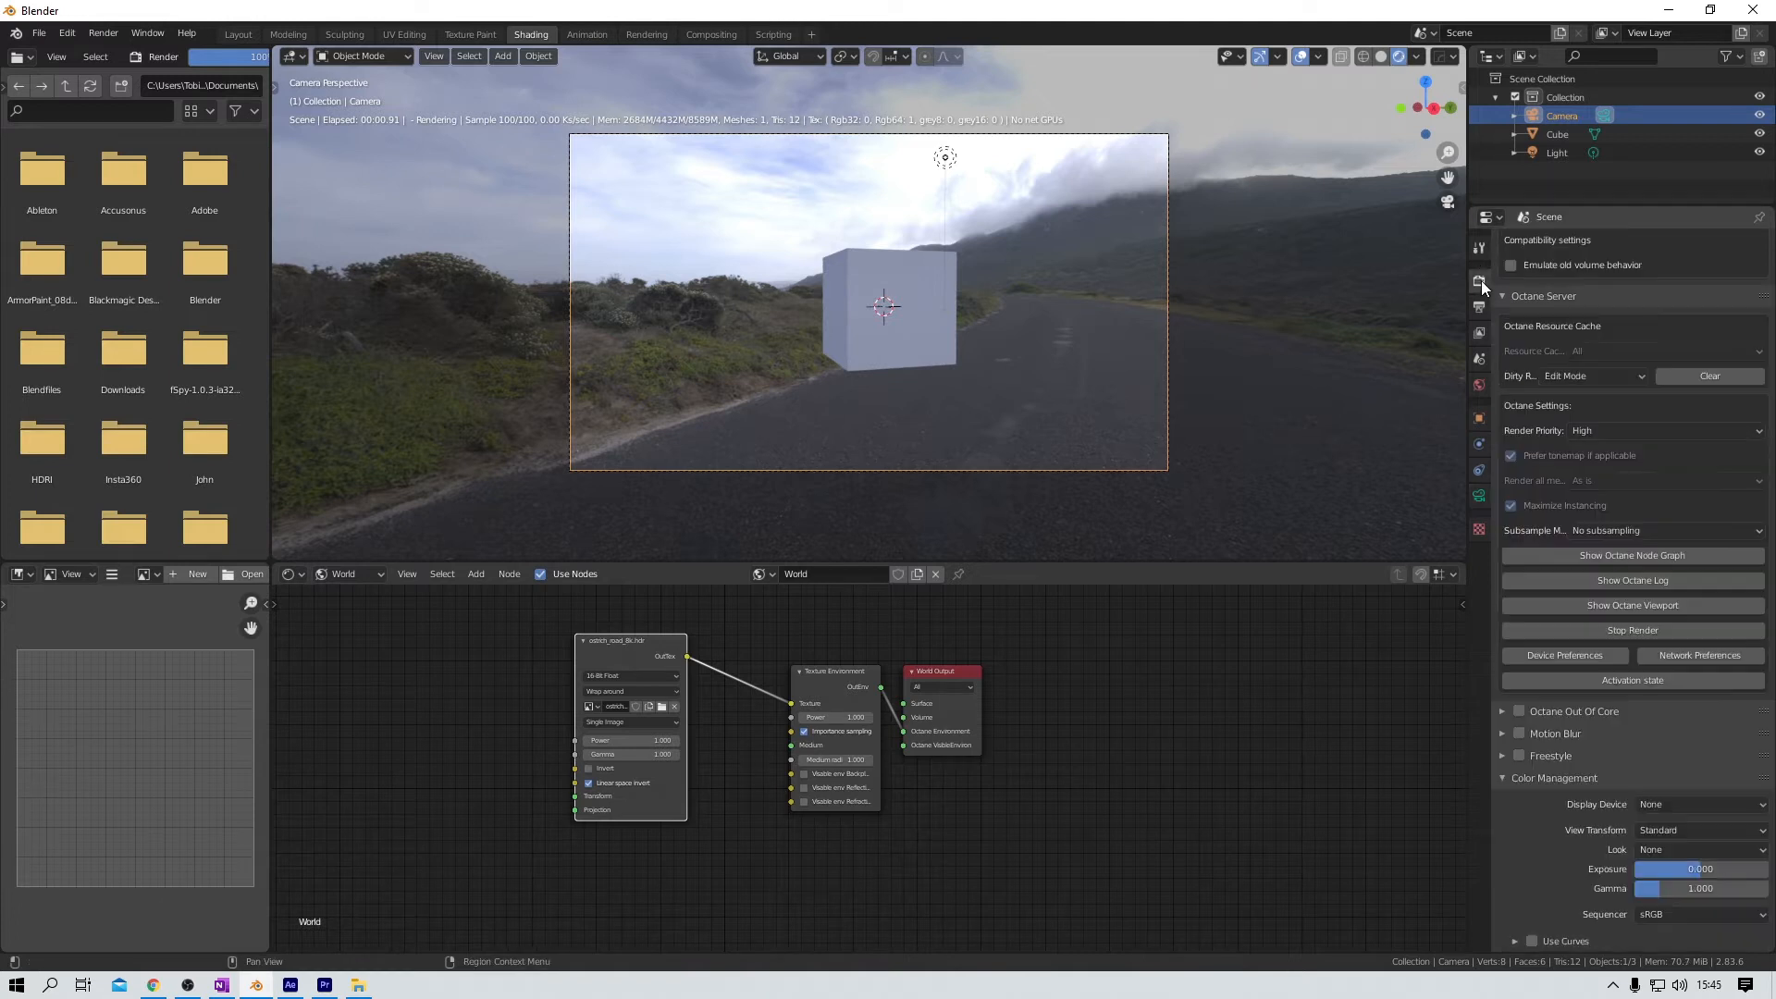
Step: Enable the Alpha channel option in the Octane render settings to preview the background as transparent, and disable it again
scroll(1578, 429, down, 10)
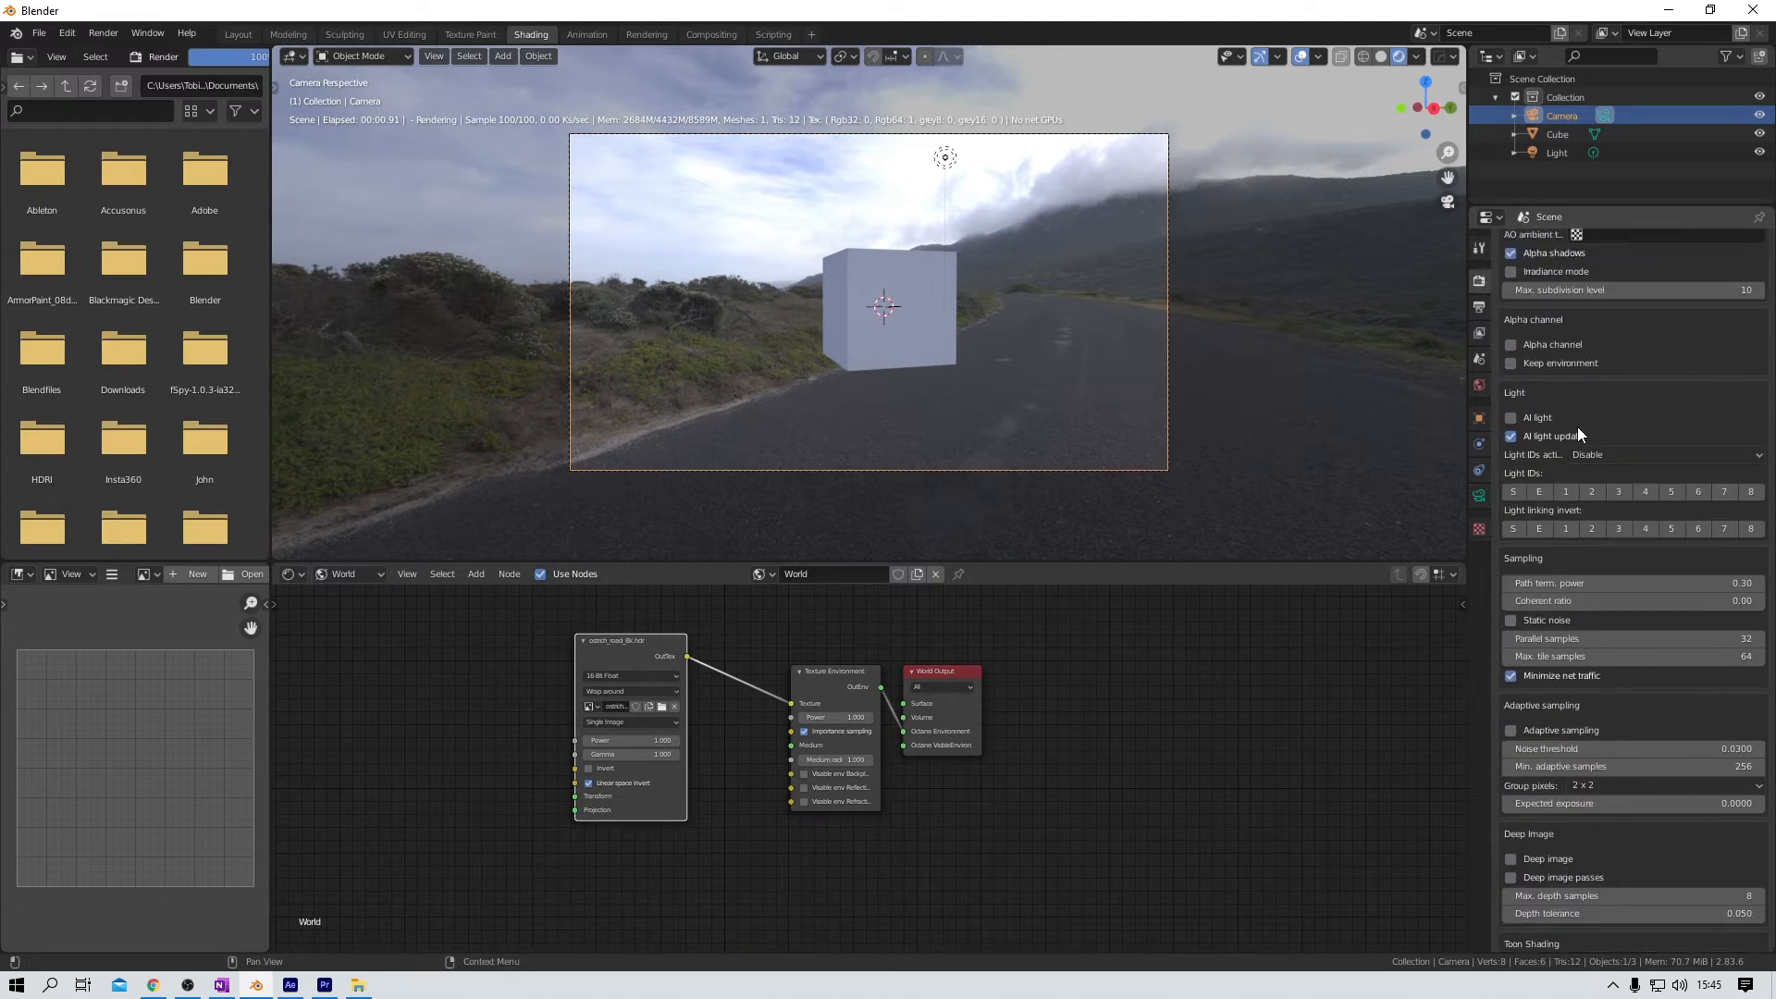
scroll(1578, 430, up, 5)
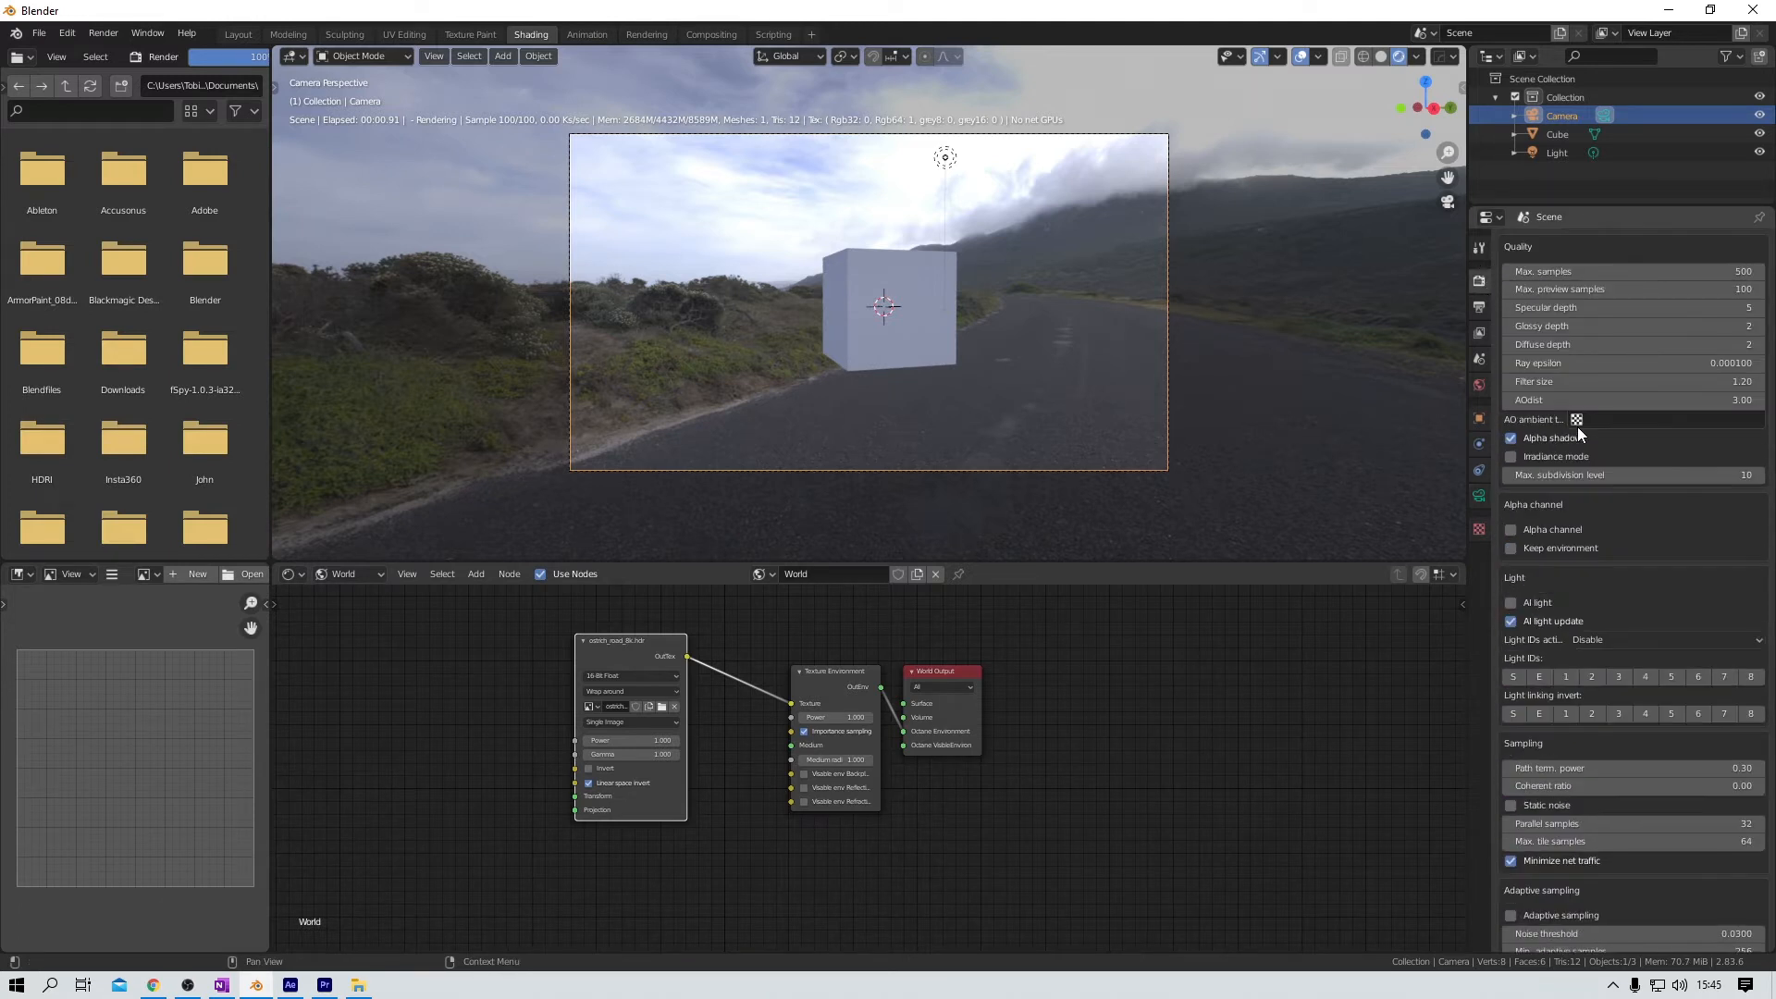
click(1511, 528)
click(1511, 529)
click(1511, 529)
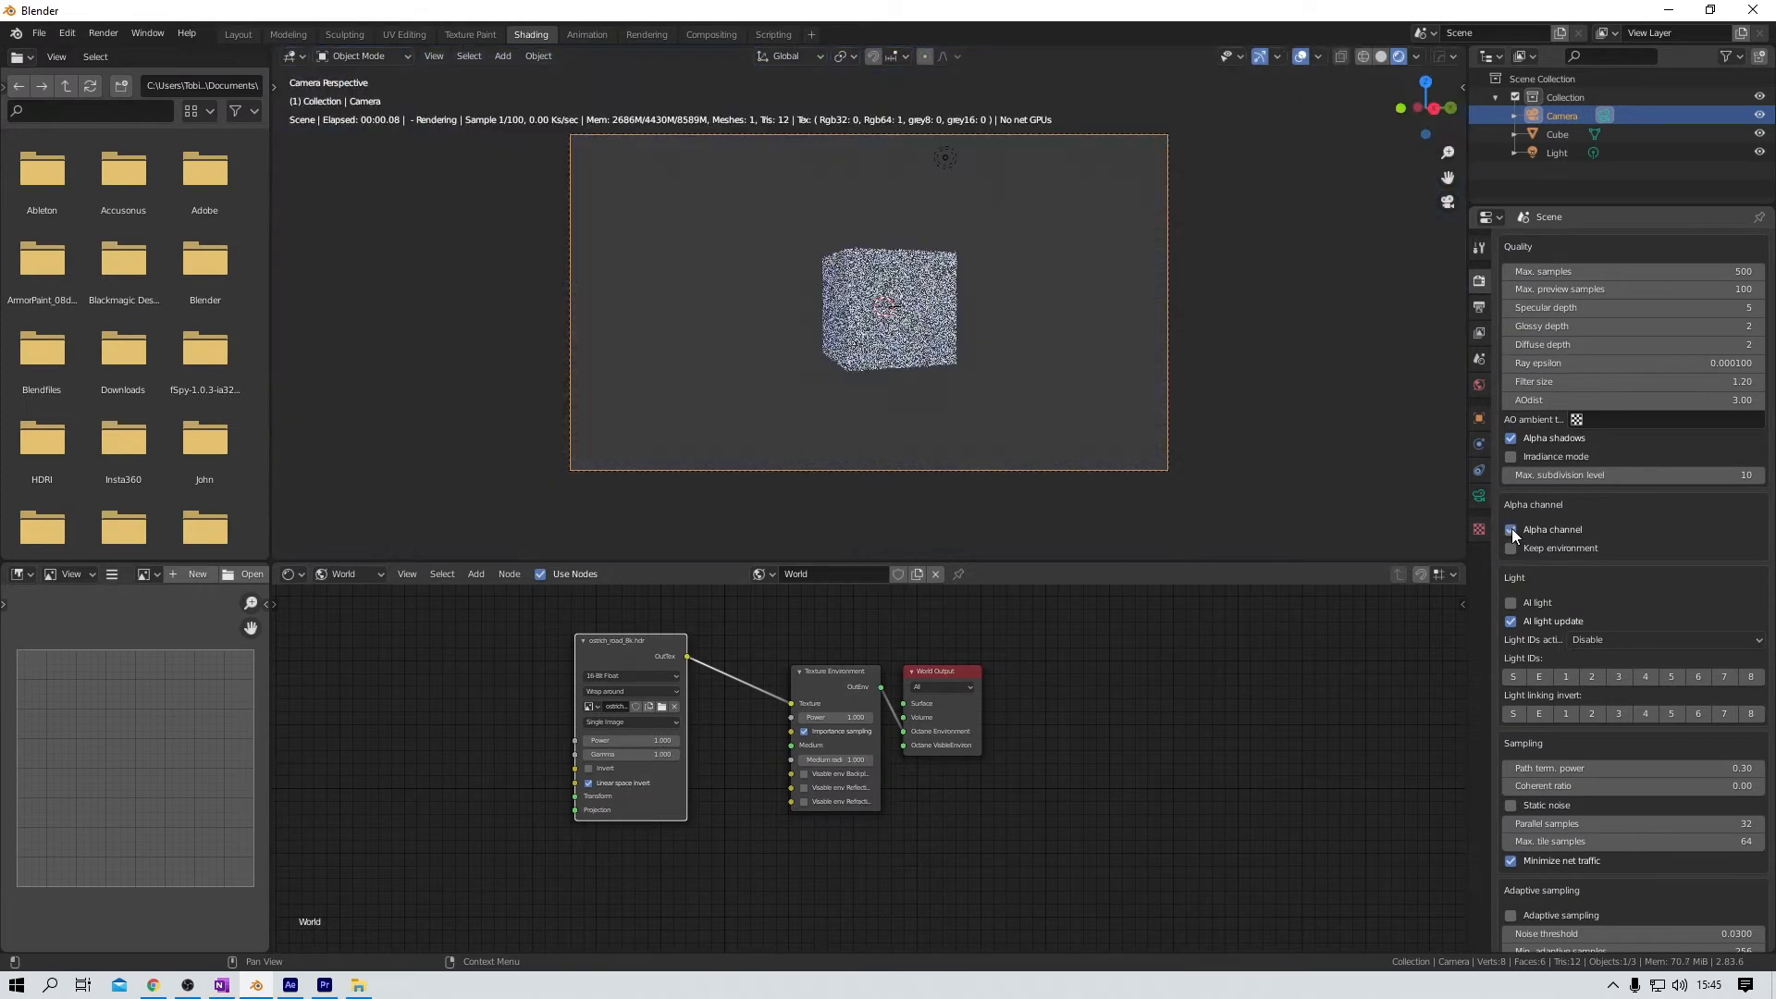
click(1511, 529)
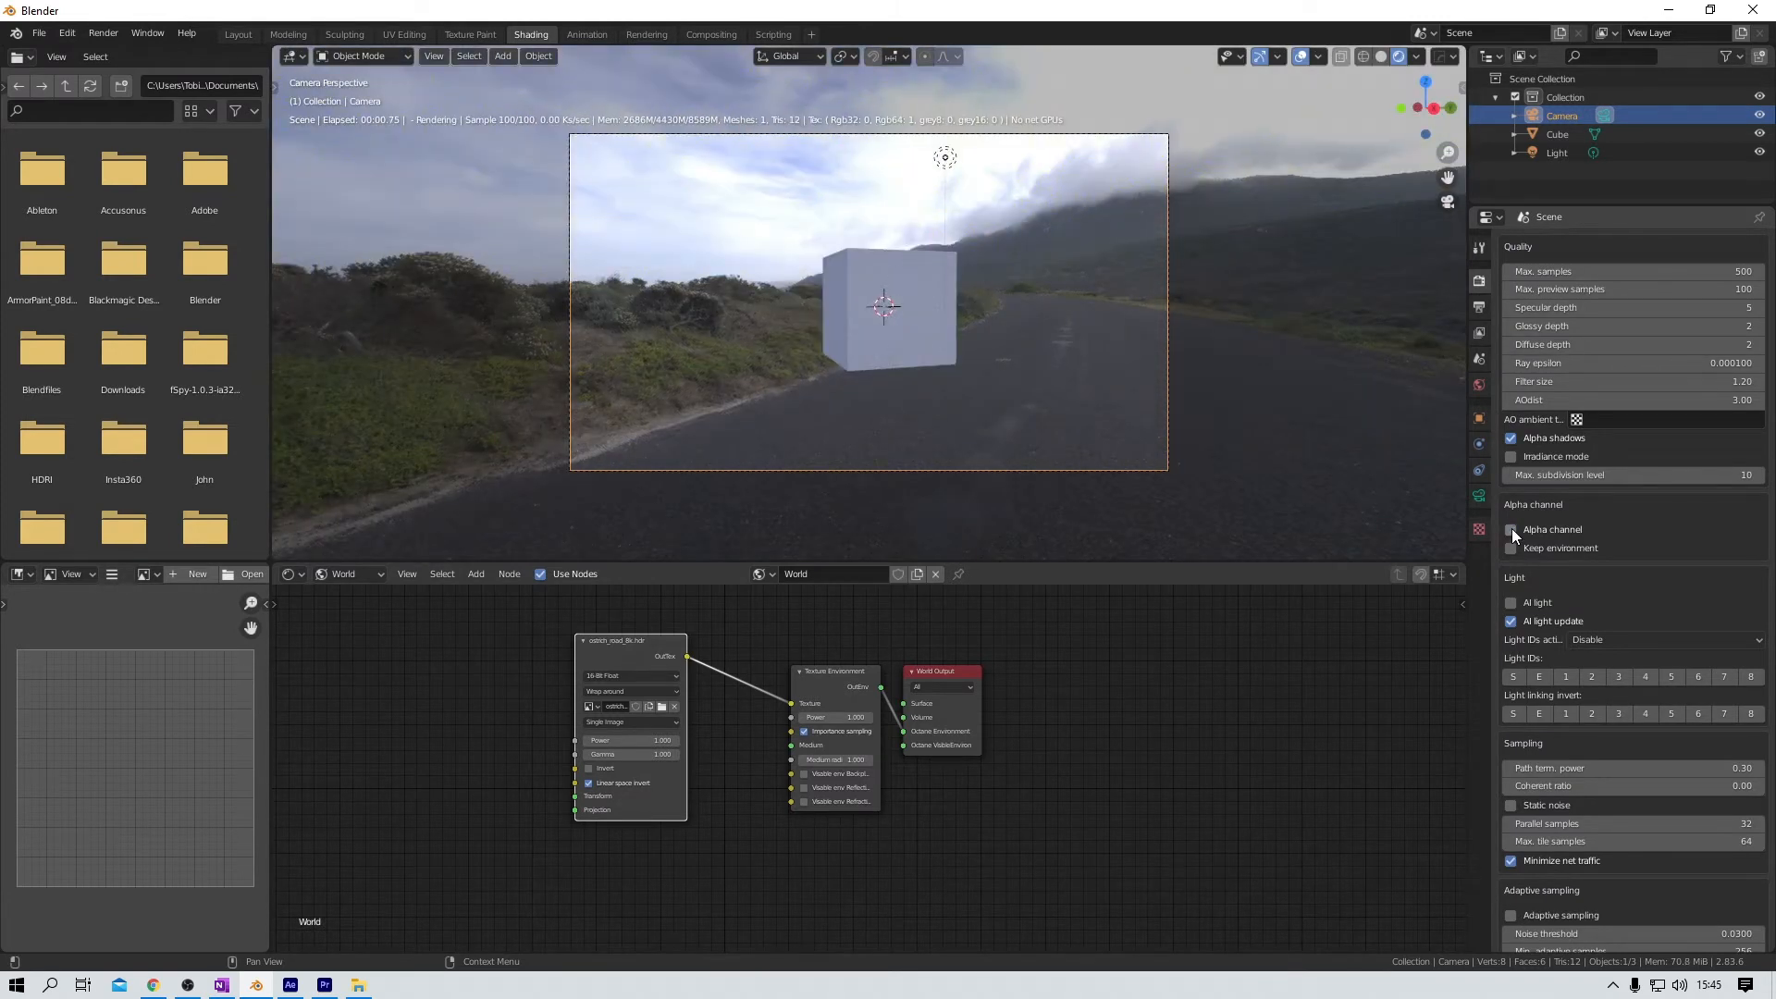
Step: Switch to the spaceship05_cleaned.blend scene and display the spaceship's material nodes in the shader editor instead of the world nodes
click(38, 33)
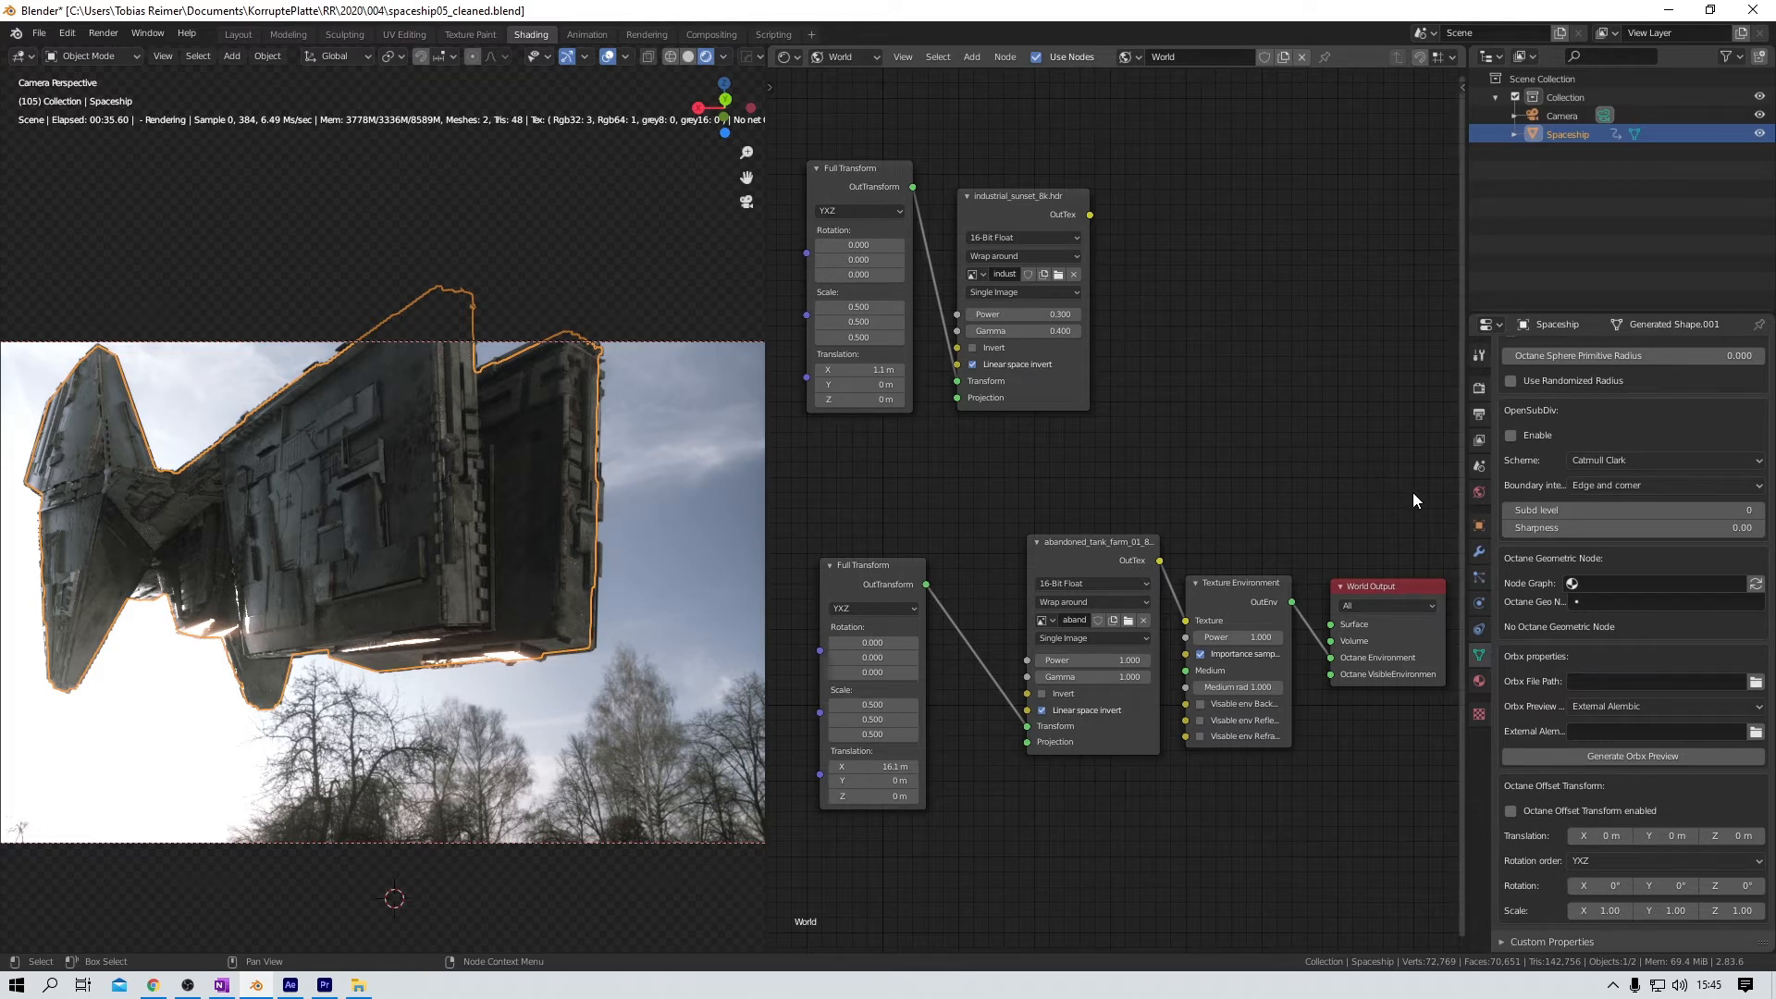
click(1479, 682)
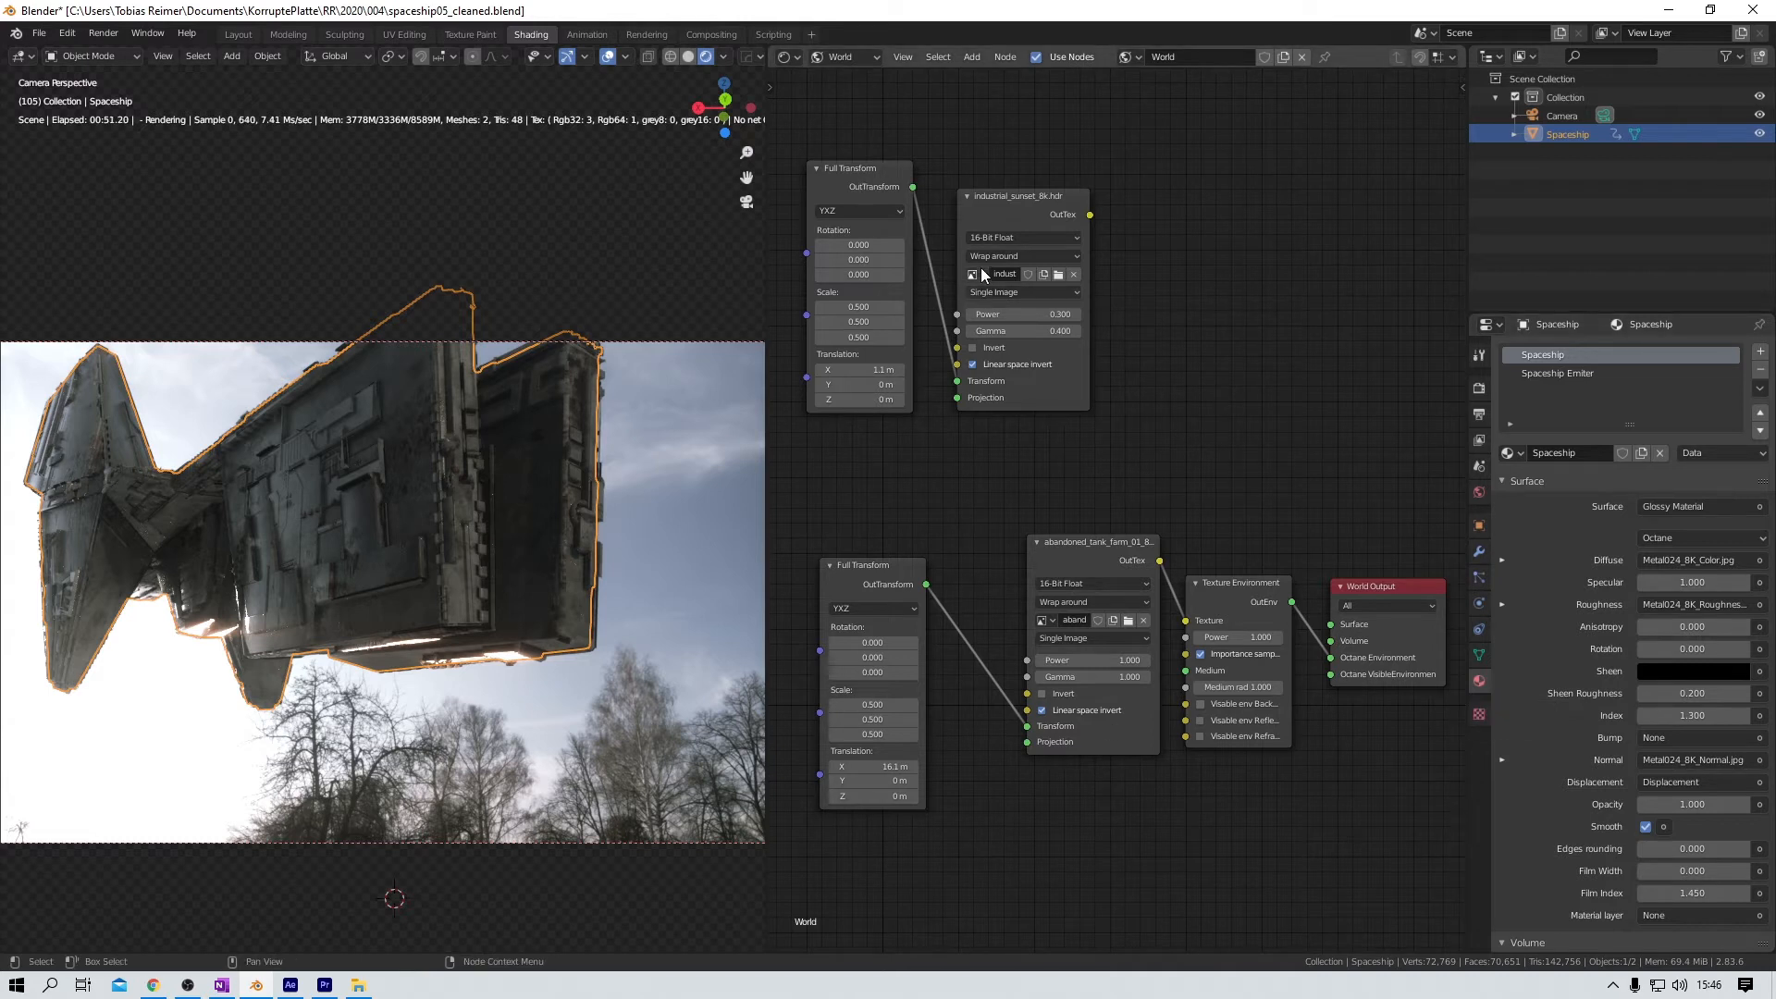
click(864, 54)
click(857, 76)
middle_drag(1291, 502, 1156, 264)
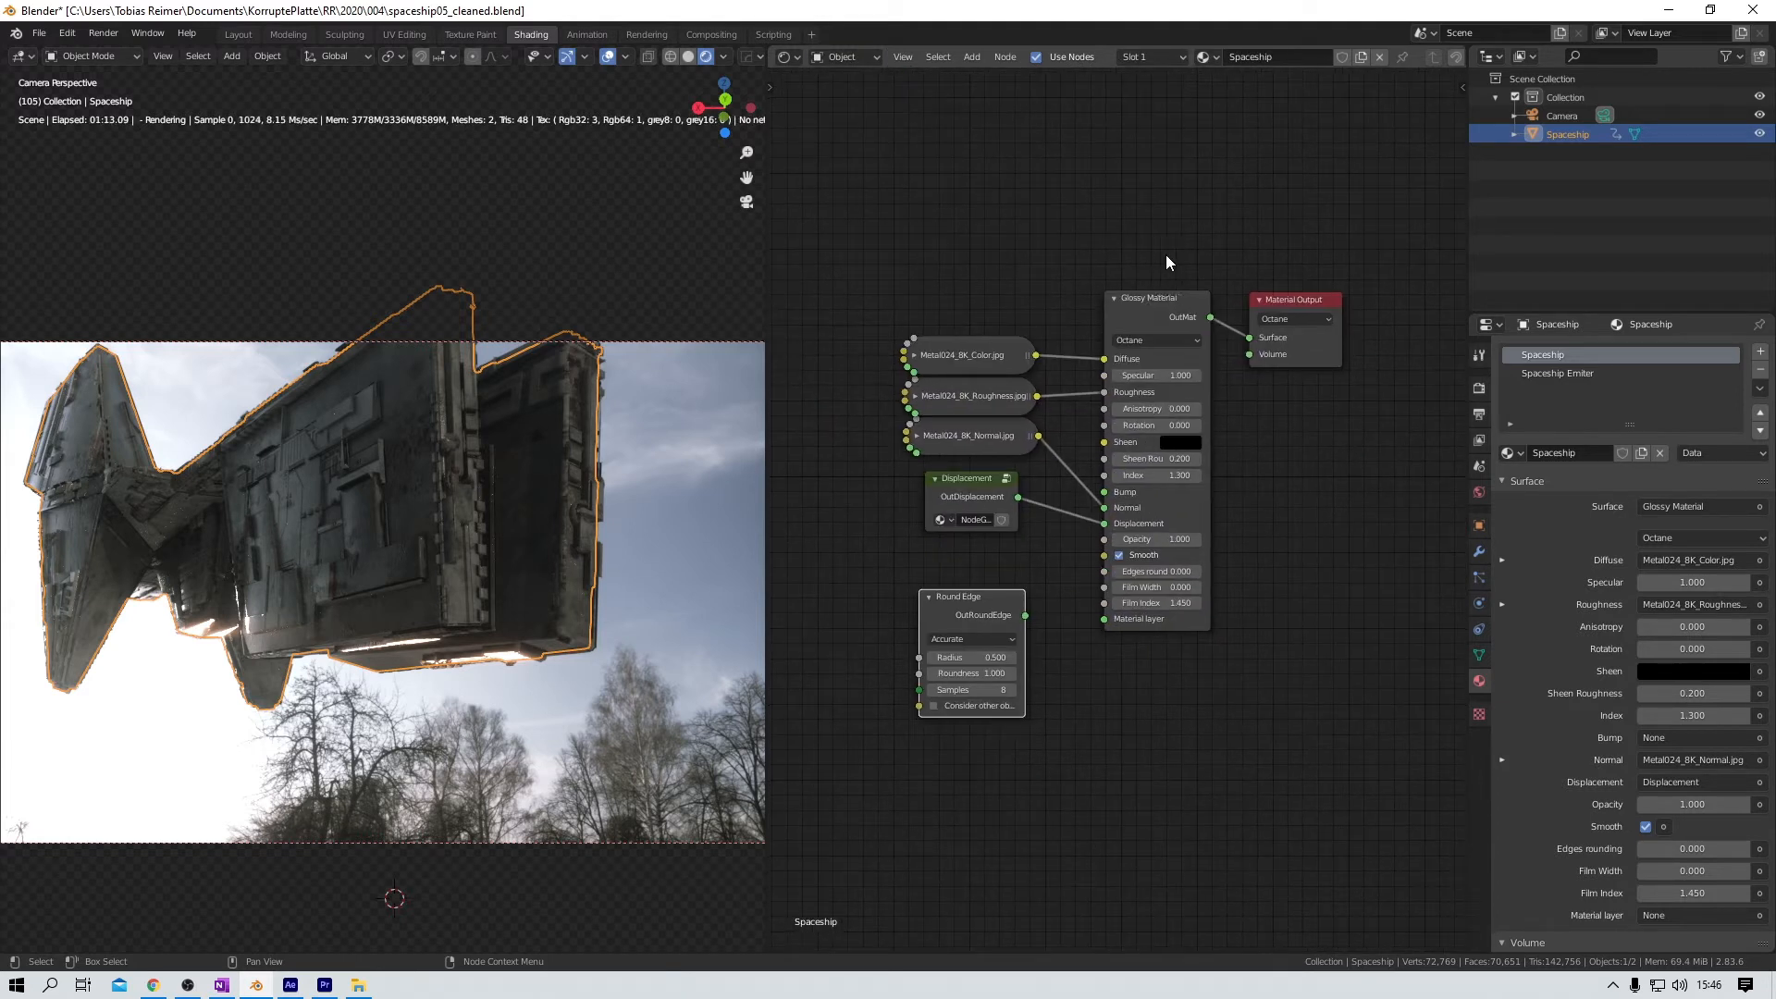
Step: Add a third material slot with a new material to the spaceship, reposition its Universal Material node, and remove the slot again
click(1178, 57)
click(1253, 96)
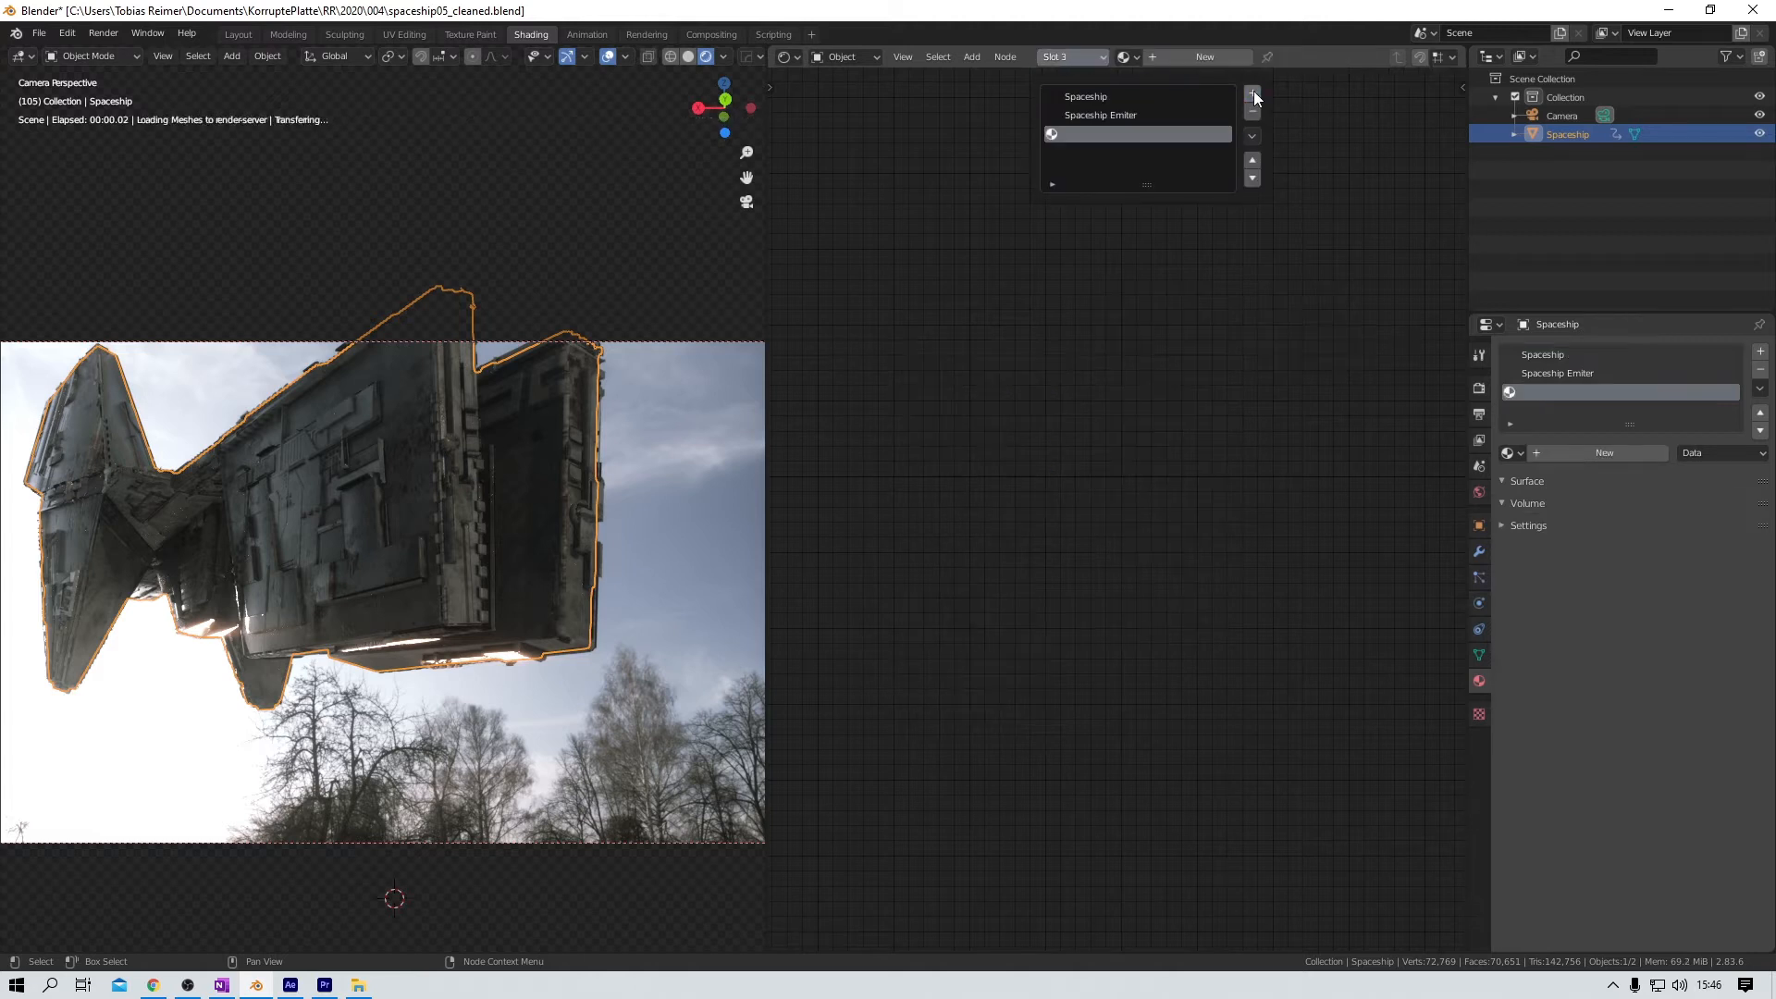
click(1228, 53)
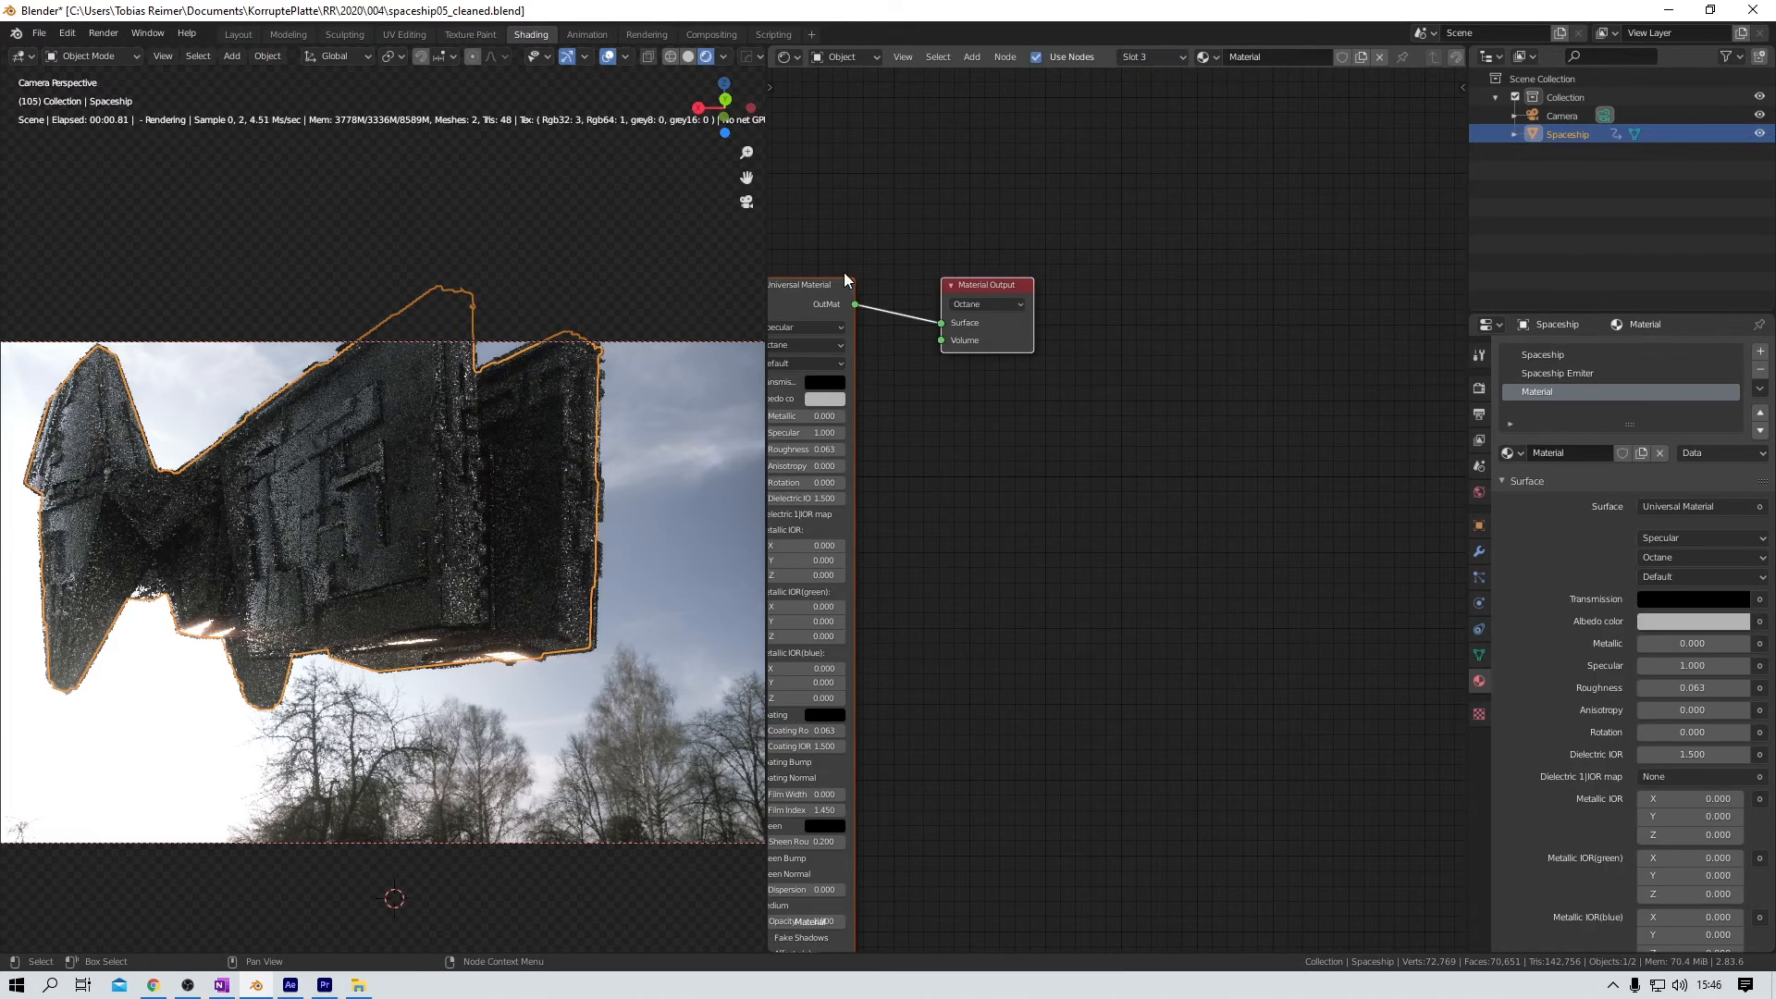
drag(818, 288, 1187, 131)
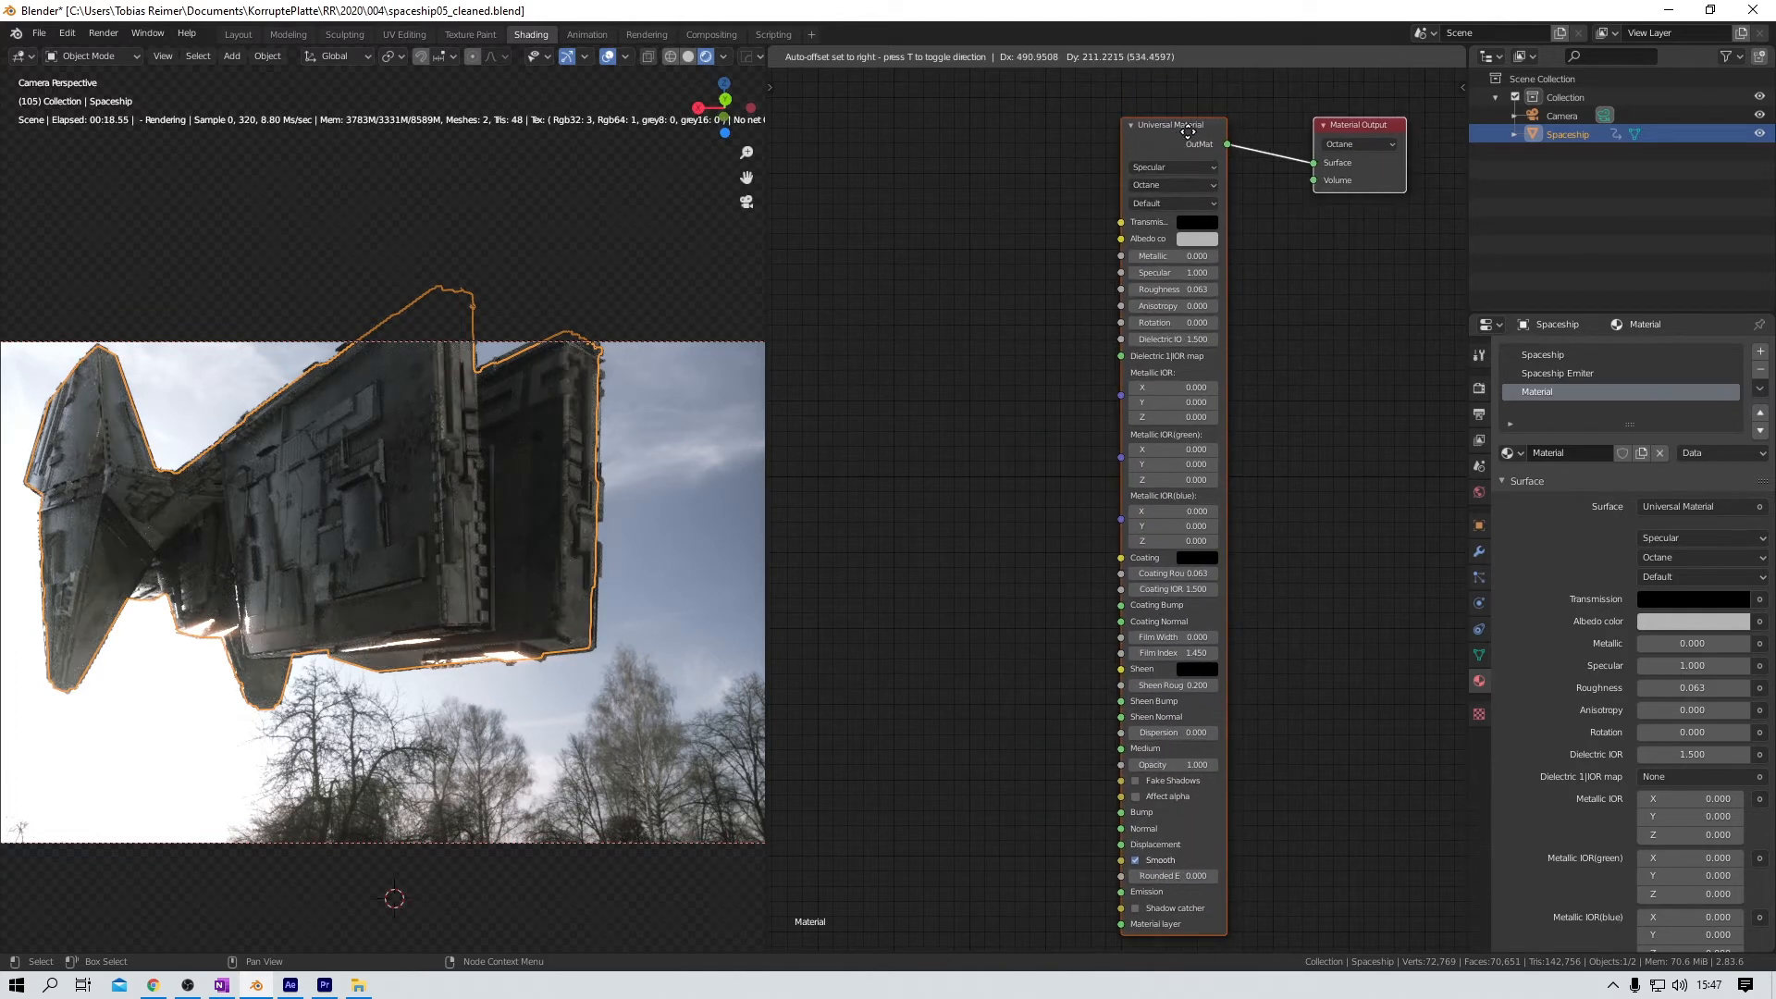
drag(1187, 131, 1198, 115)
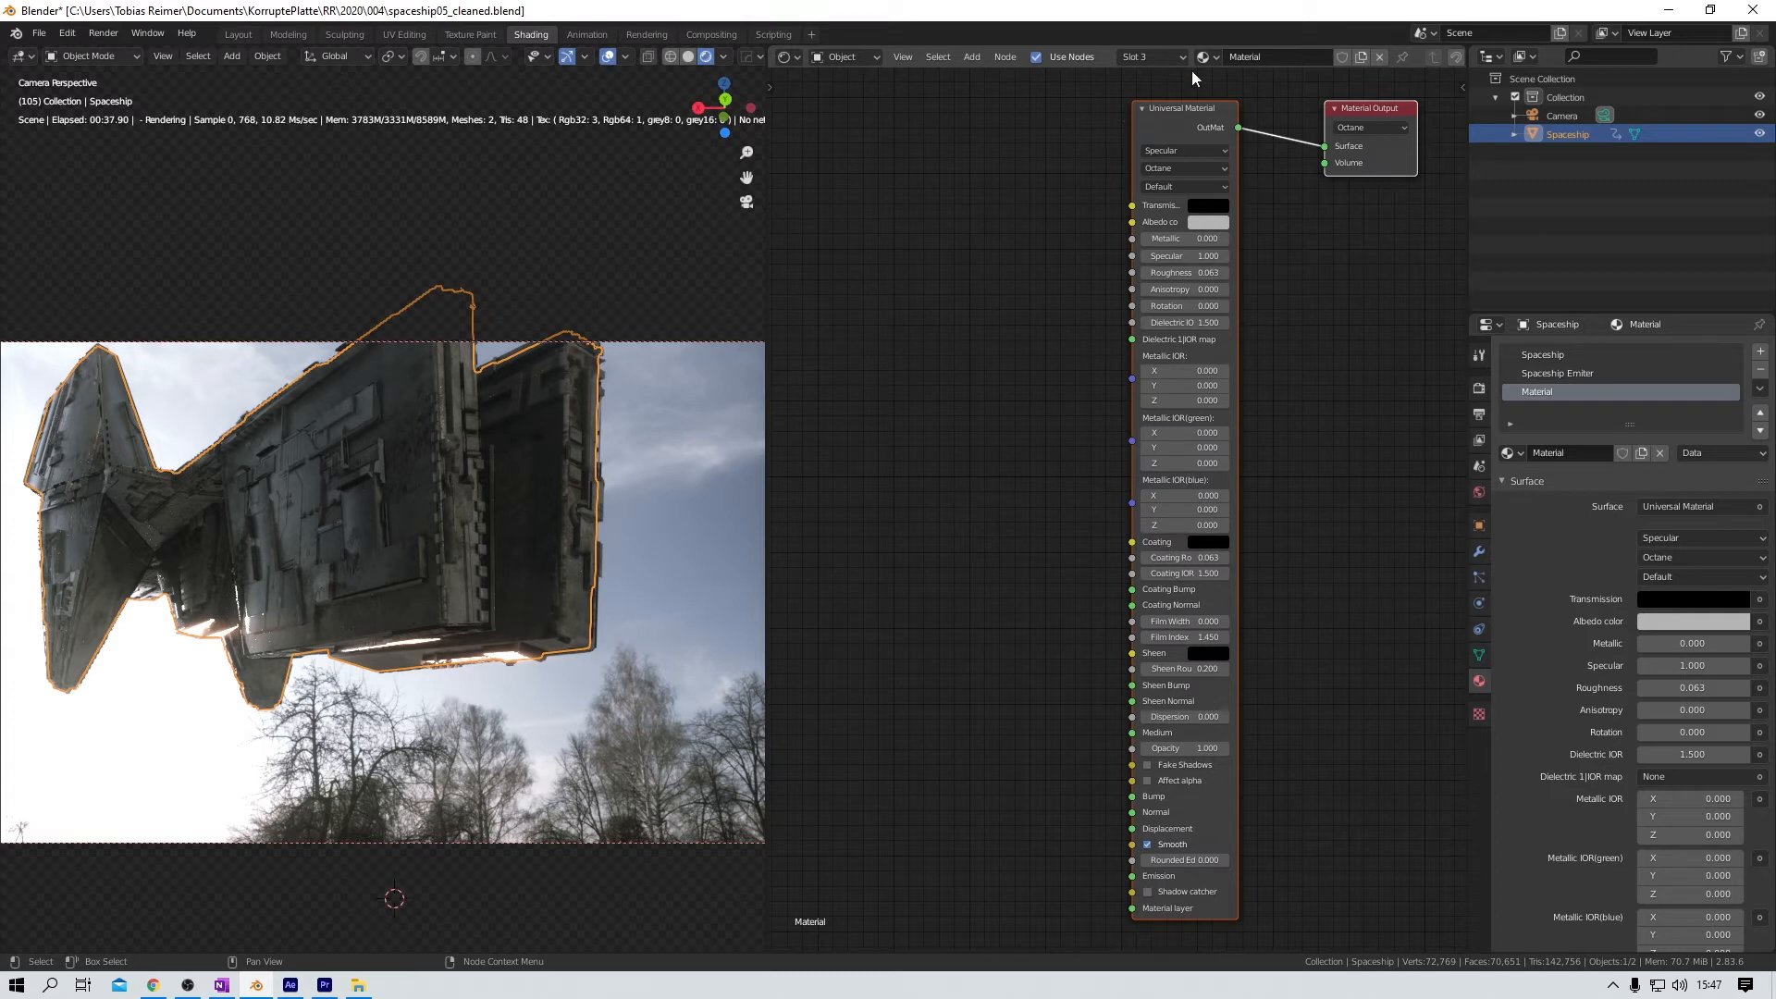
click(1761, 370)
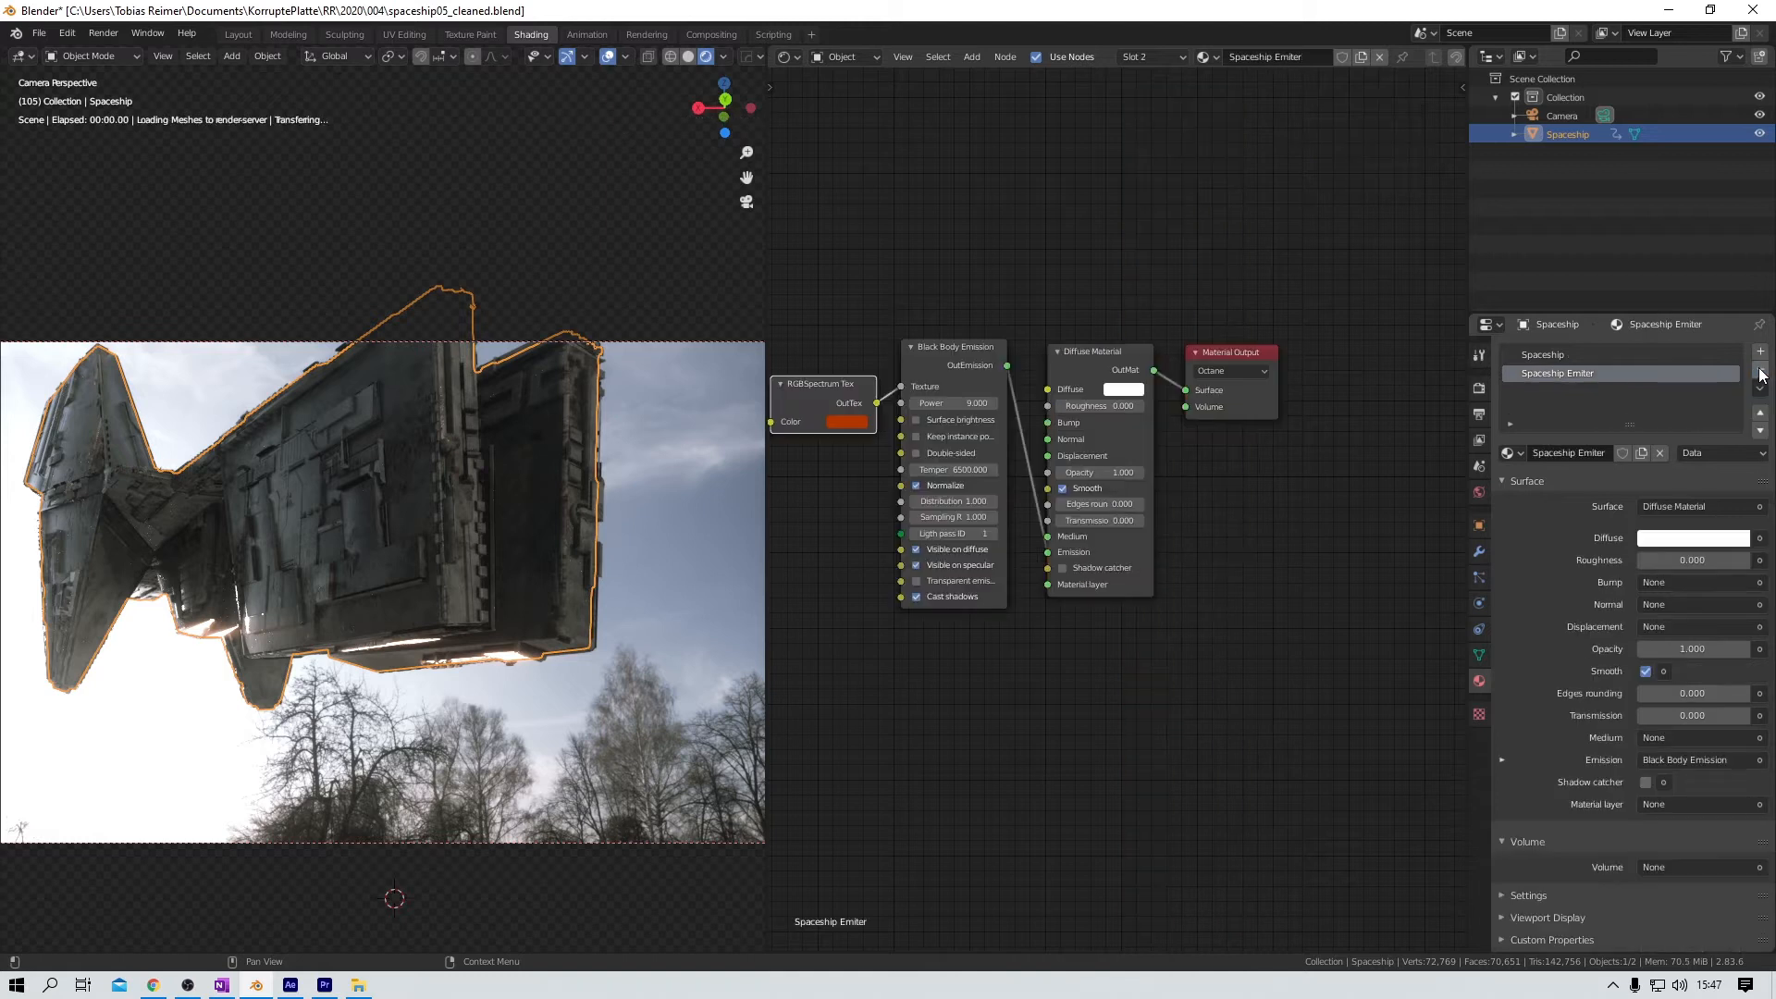
Step: View the node tree of the Spaceship material in slot 1 and that of Spaceship Emiter in slot 2
click(1176, 60)
click(1111, 96)
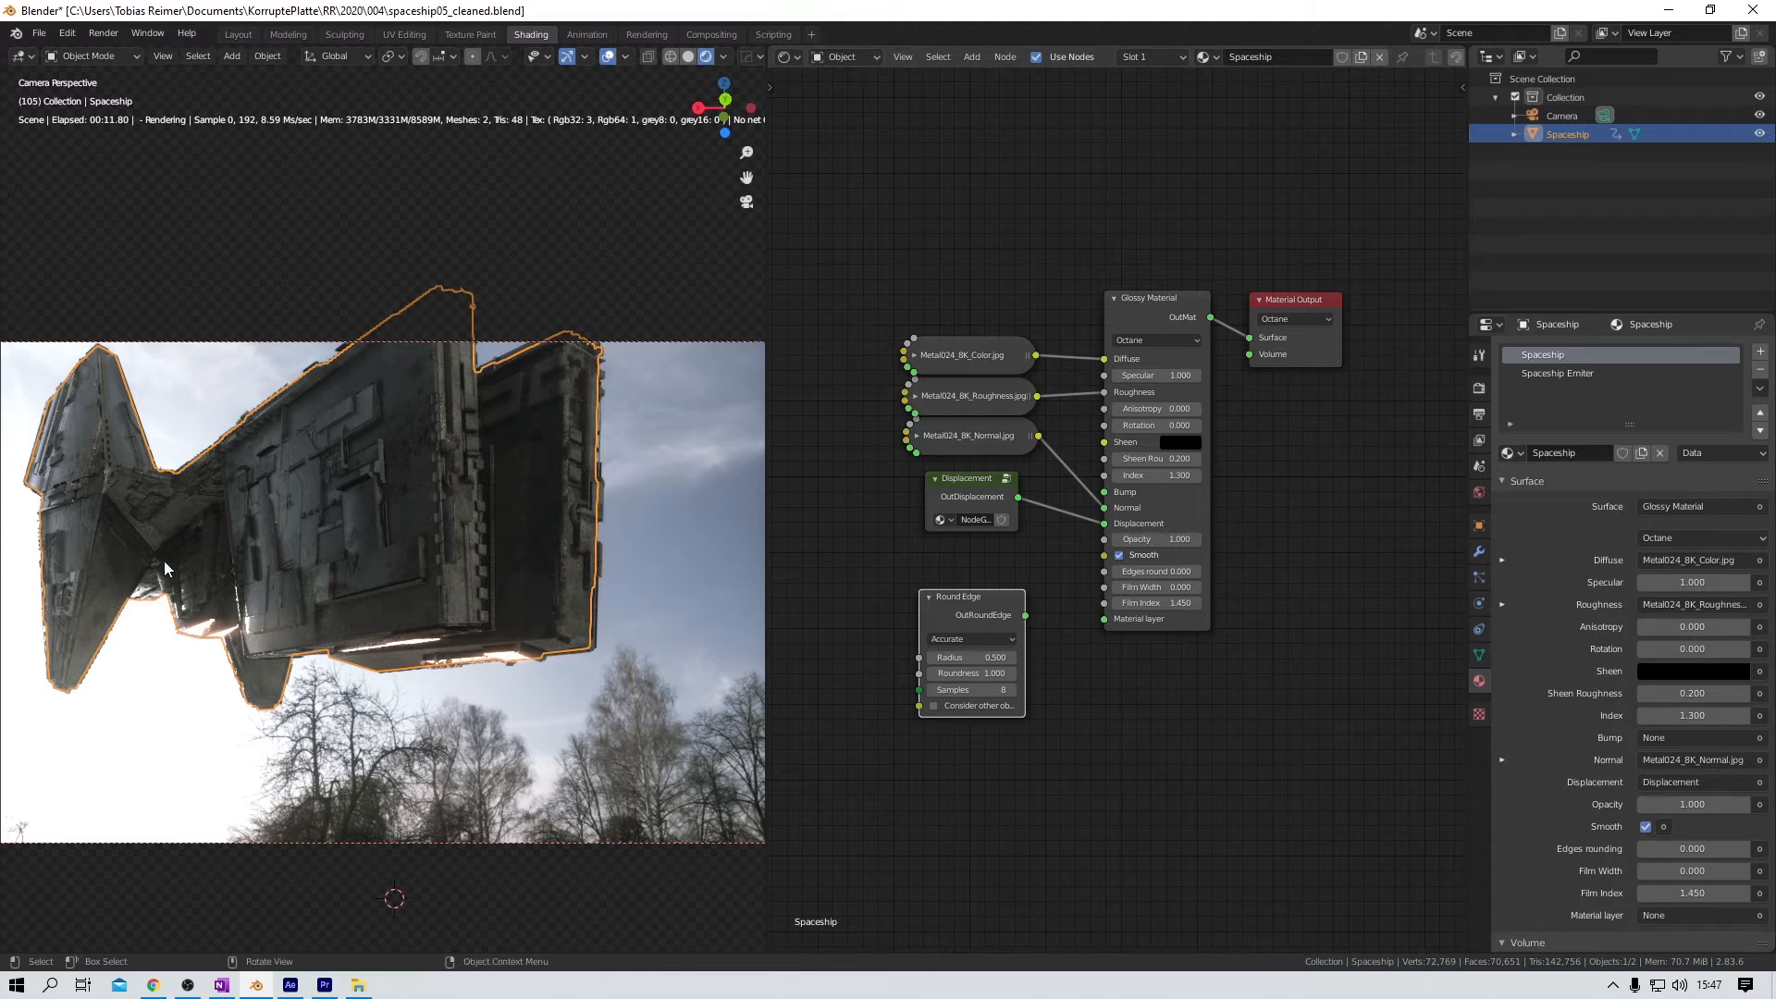
click(1158, 57)
click(1123, 115)
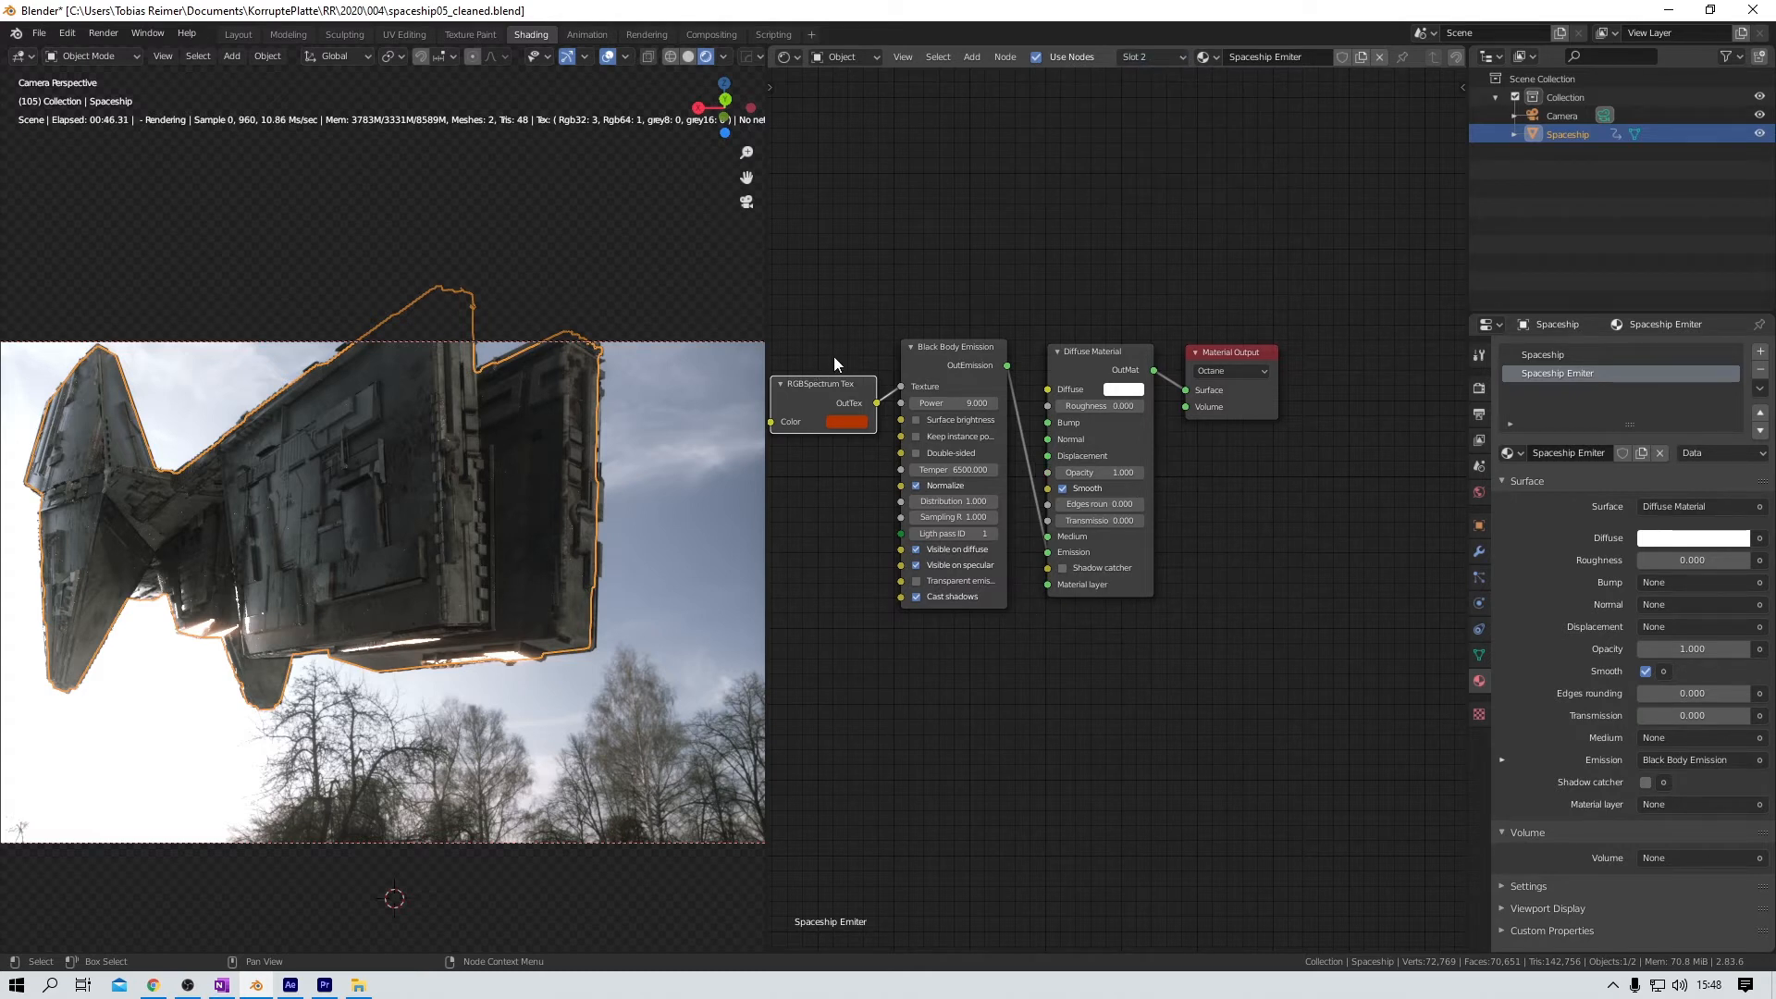
Step: Move the Diffuse Material and Material Output nodes of the emitter material away from the Black Body Emission node
drag(1092, 353, 1095, 361)
drag(1214, 364, 1331, 375)
drag(1091, 362, 1179, 352)
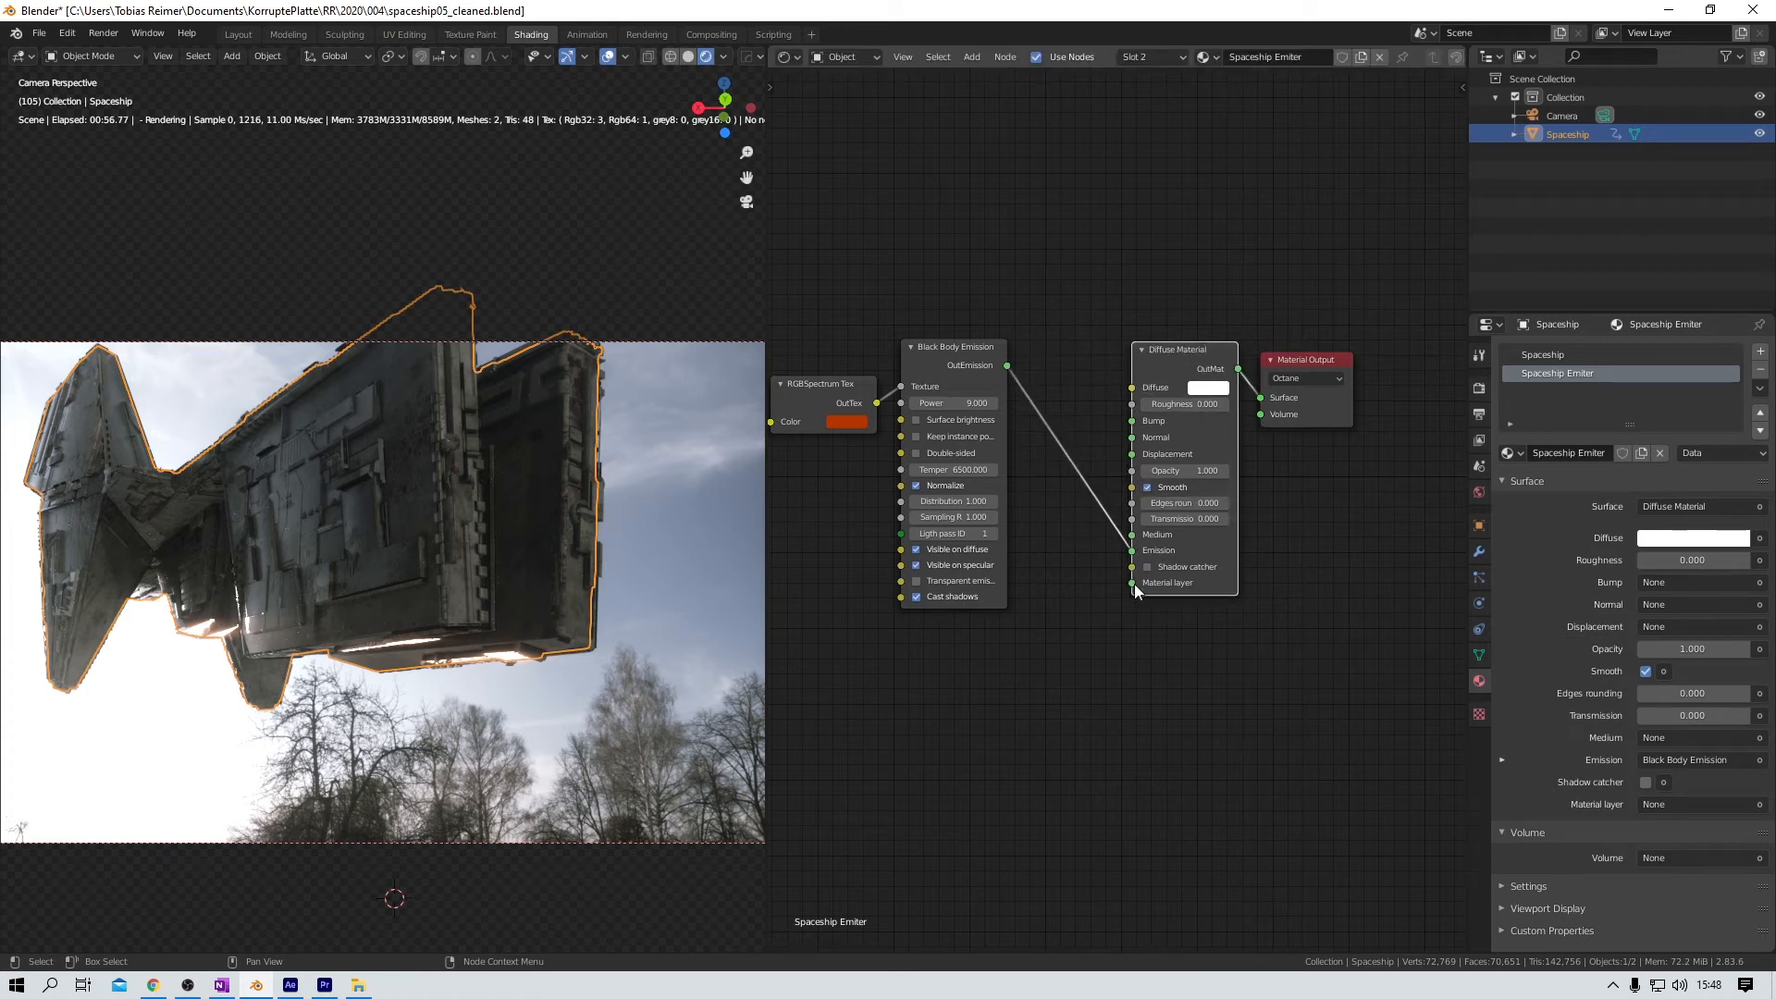
Step: Disconnect and reconnect Black Body Emission at the Diffuse Material's Emission input, and tidy the Black Body Emission and RGB Spectrum node positions
drag(1132, 550, 1090, 559)
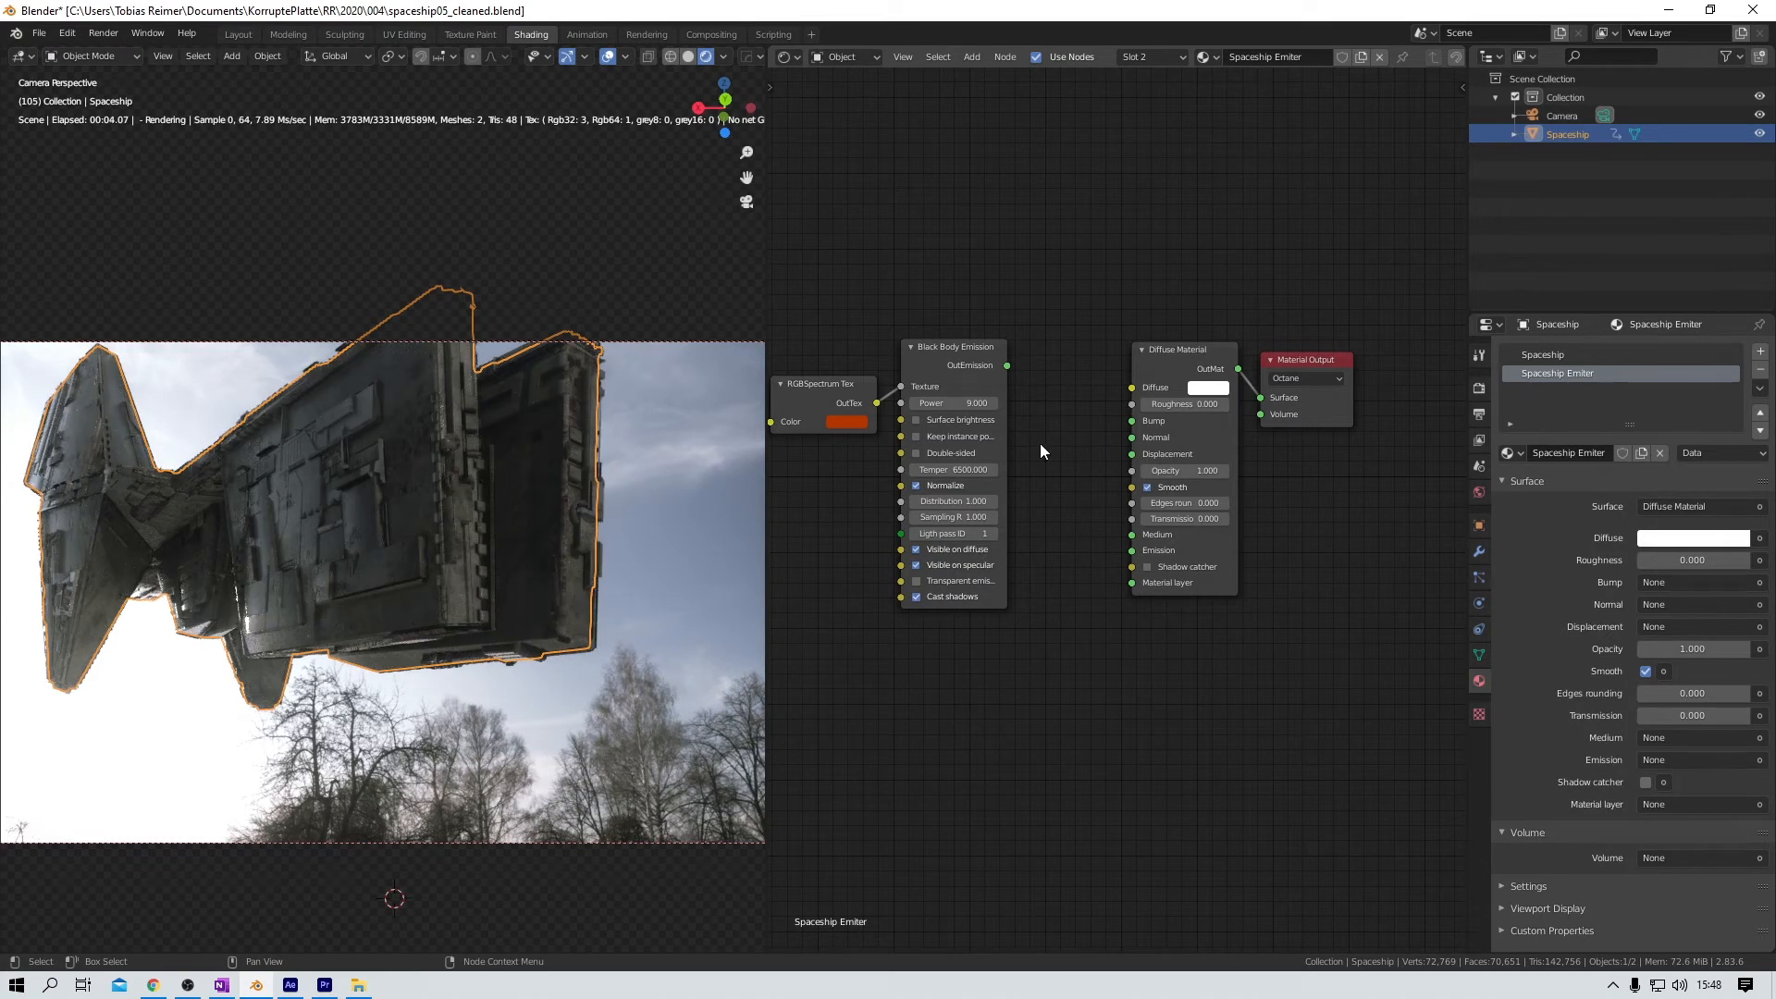
drag(964, 364, 1134, 559)
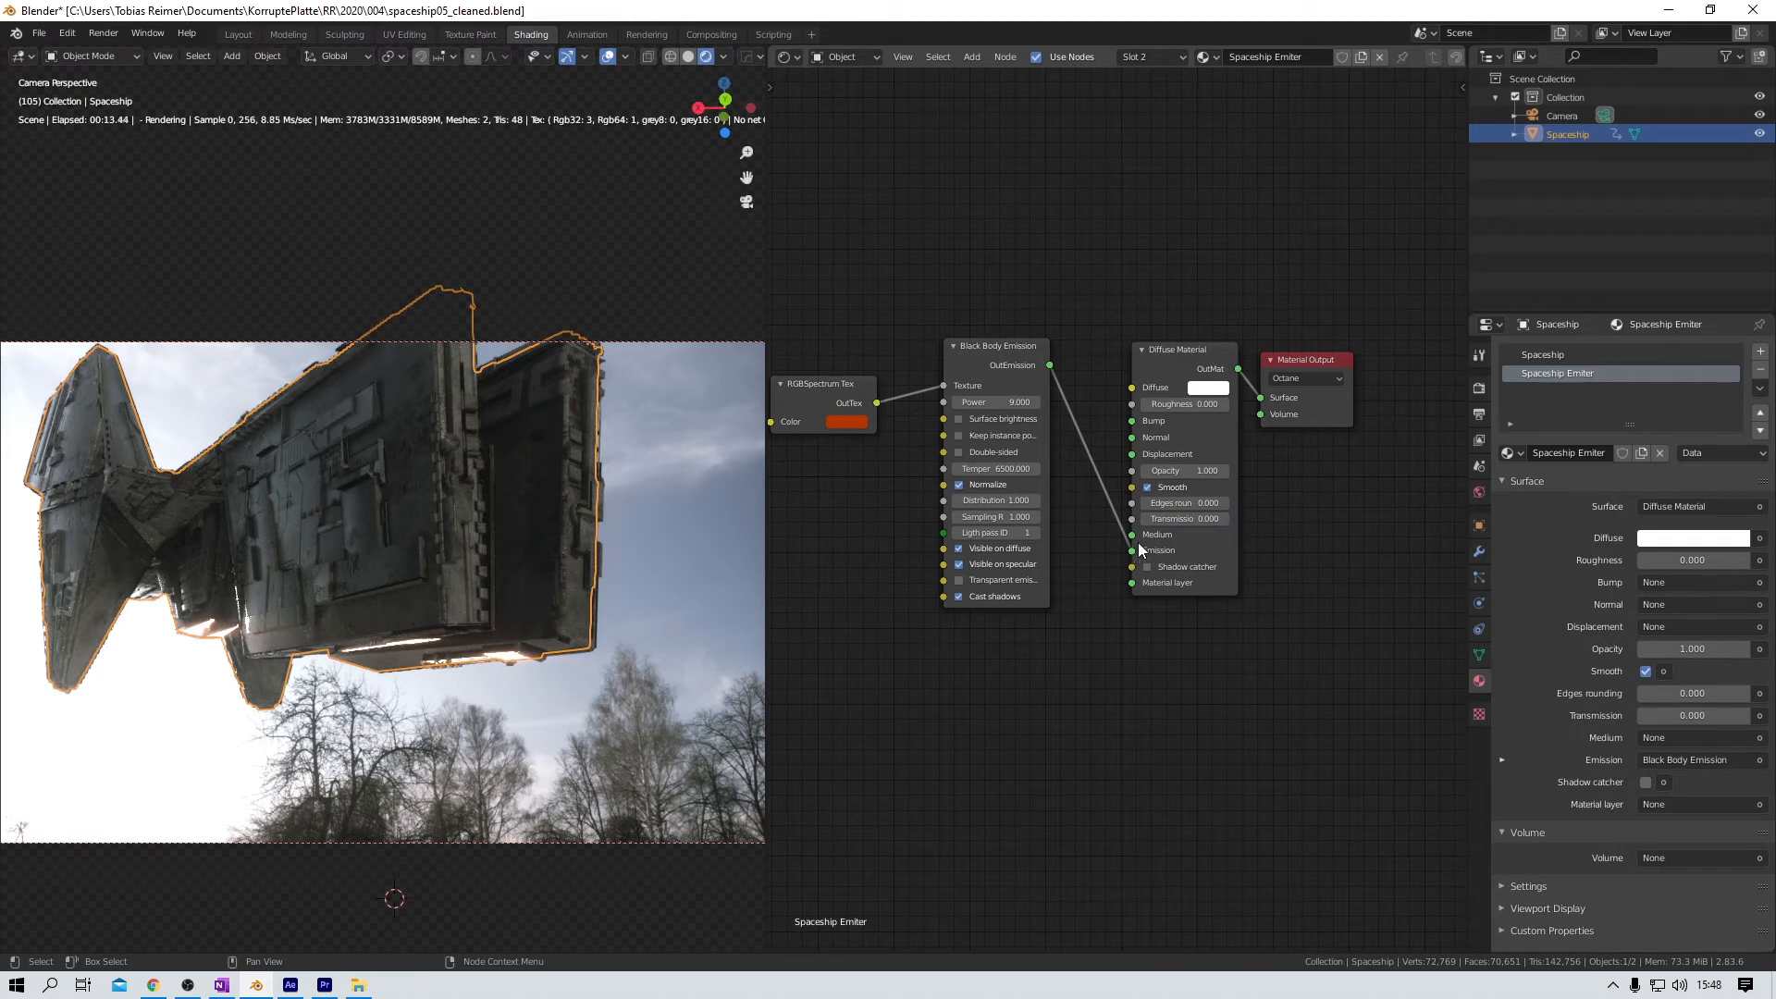
drag(816, 385, 851, 362)
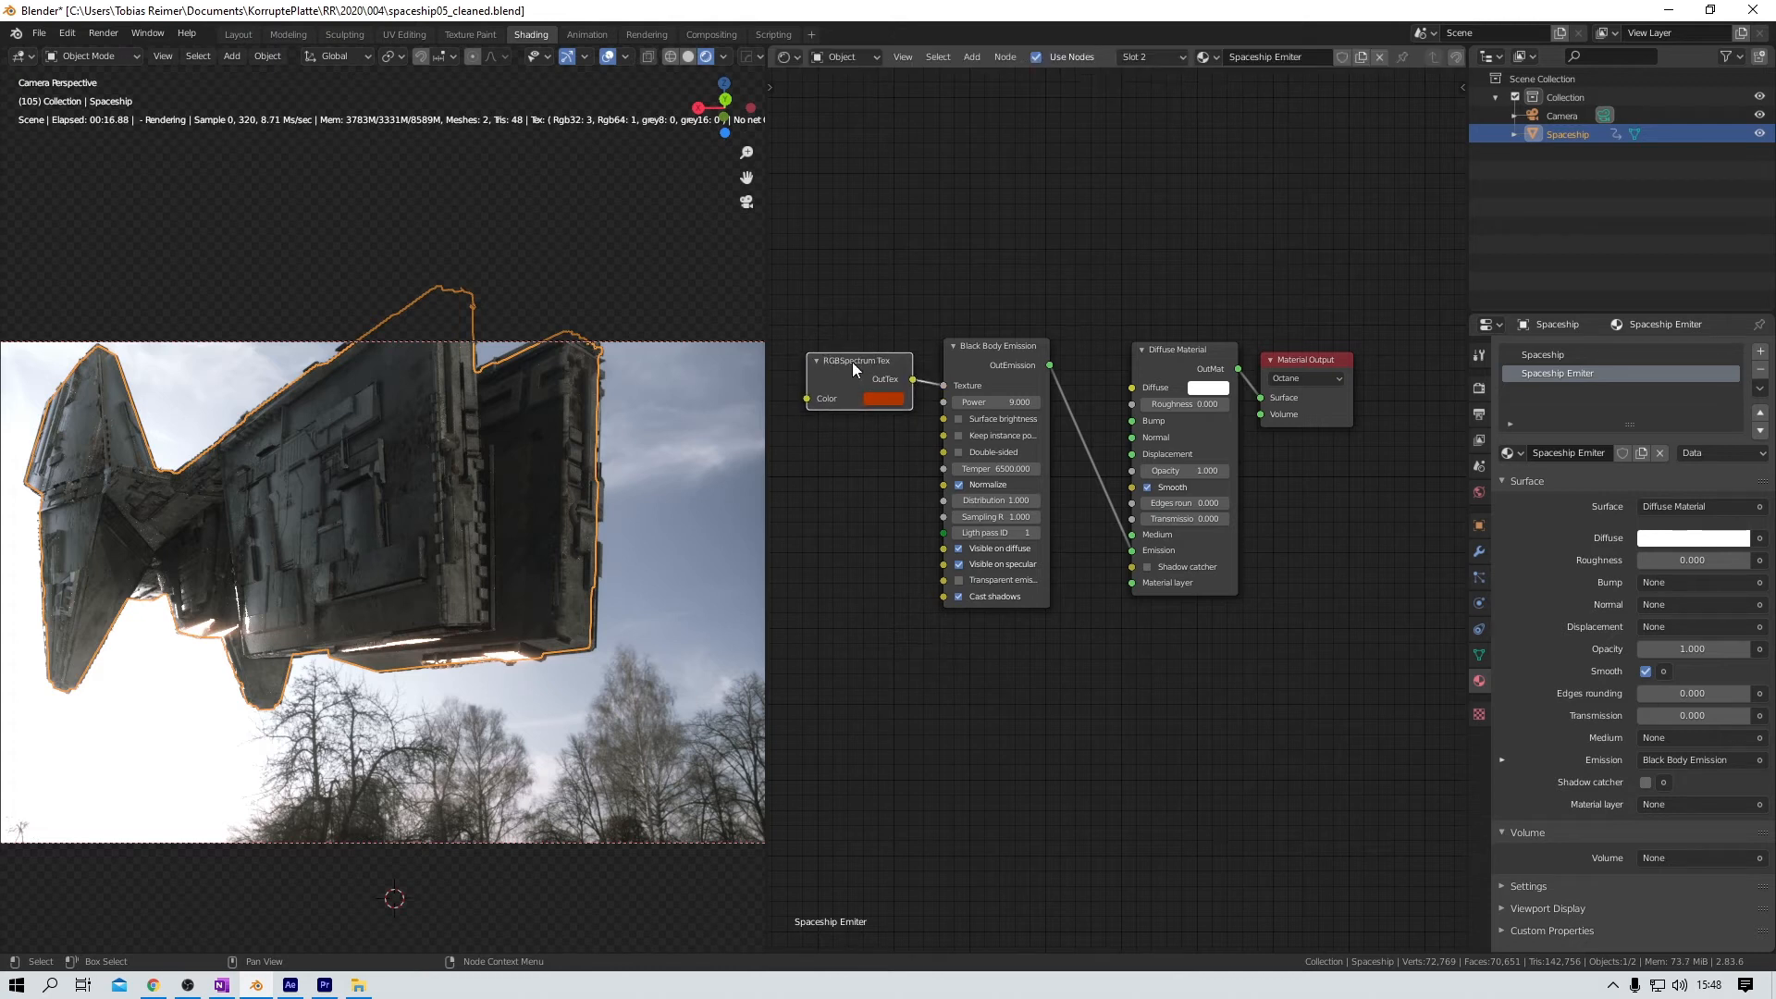
Step: Try green and red as the RGB Spectrum colour of the engine emission, and undo the colour changes
click(897, 403)
drag(902, 235, 880, 219)
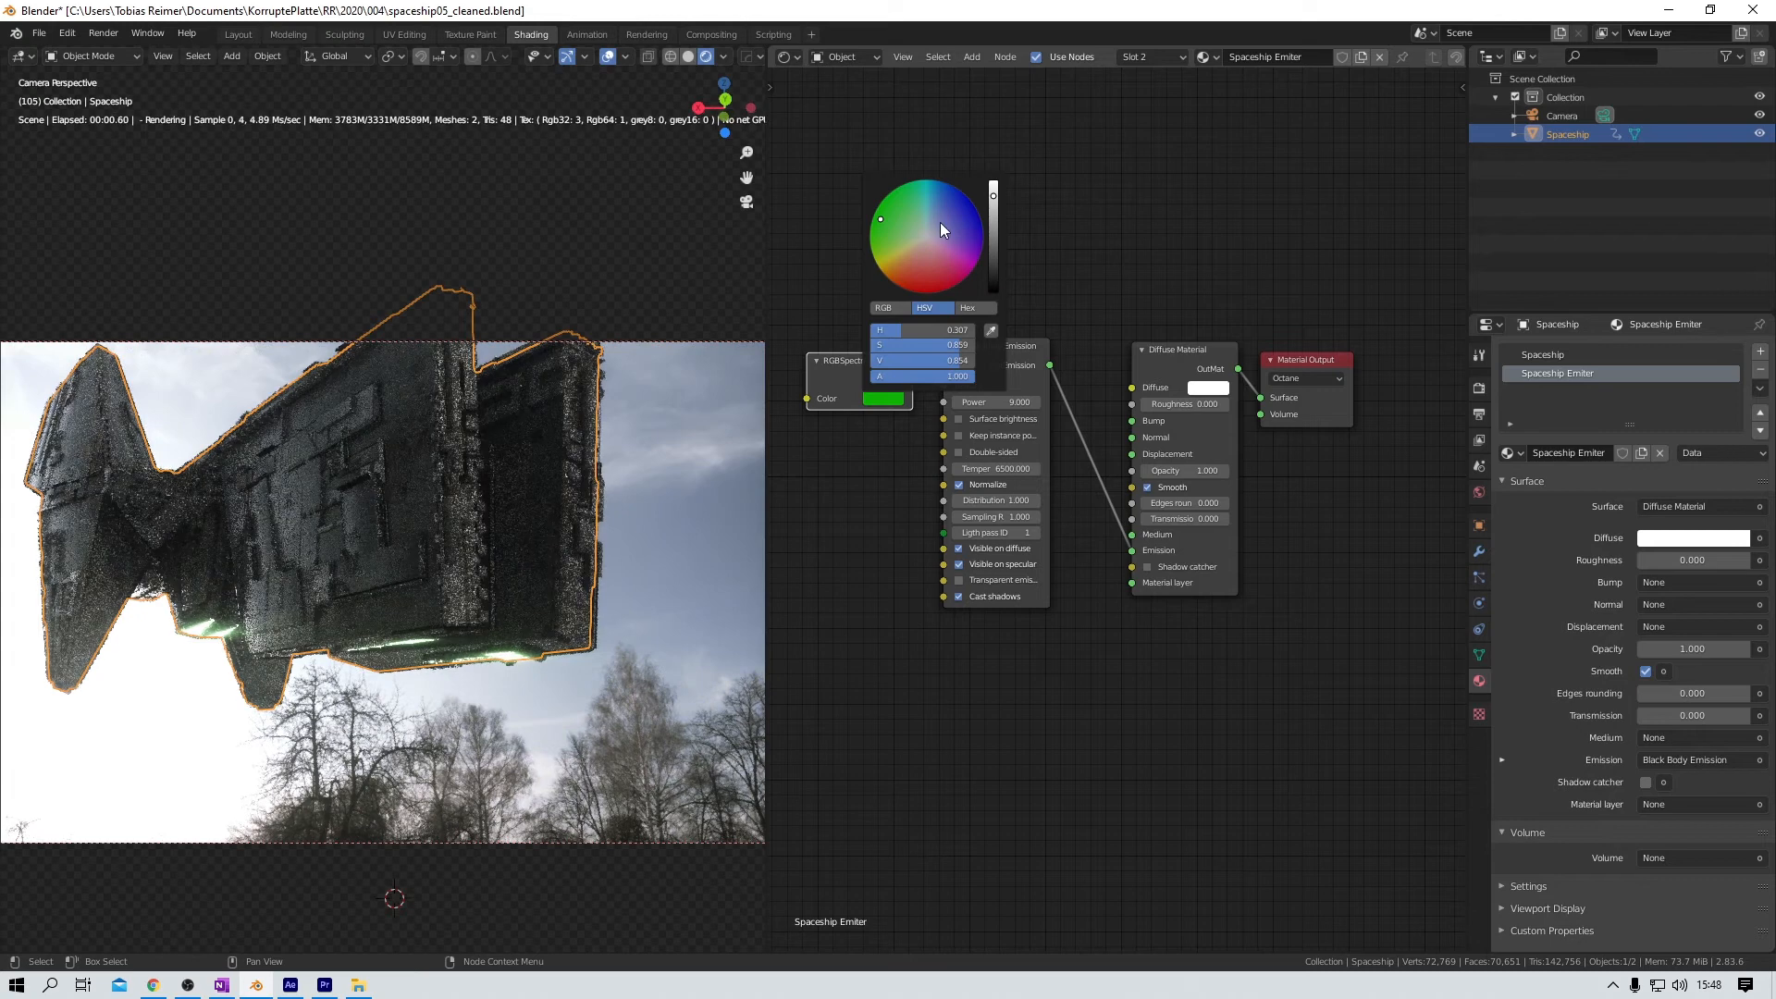
click(919, 292)
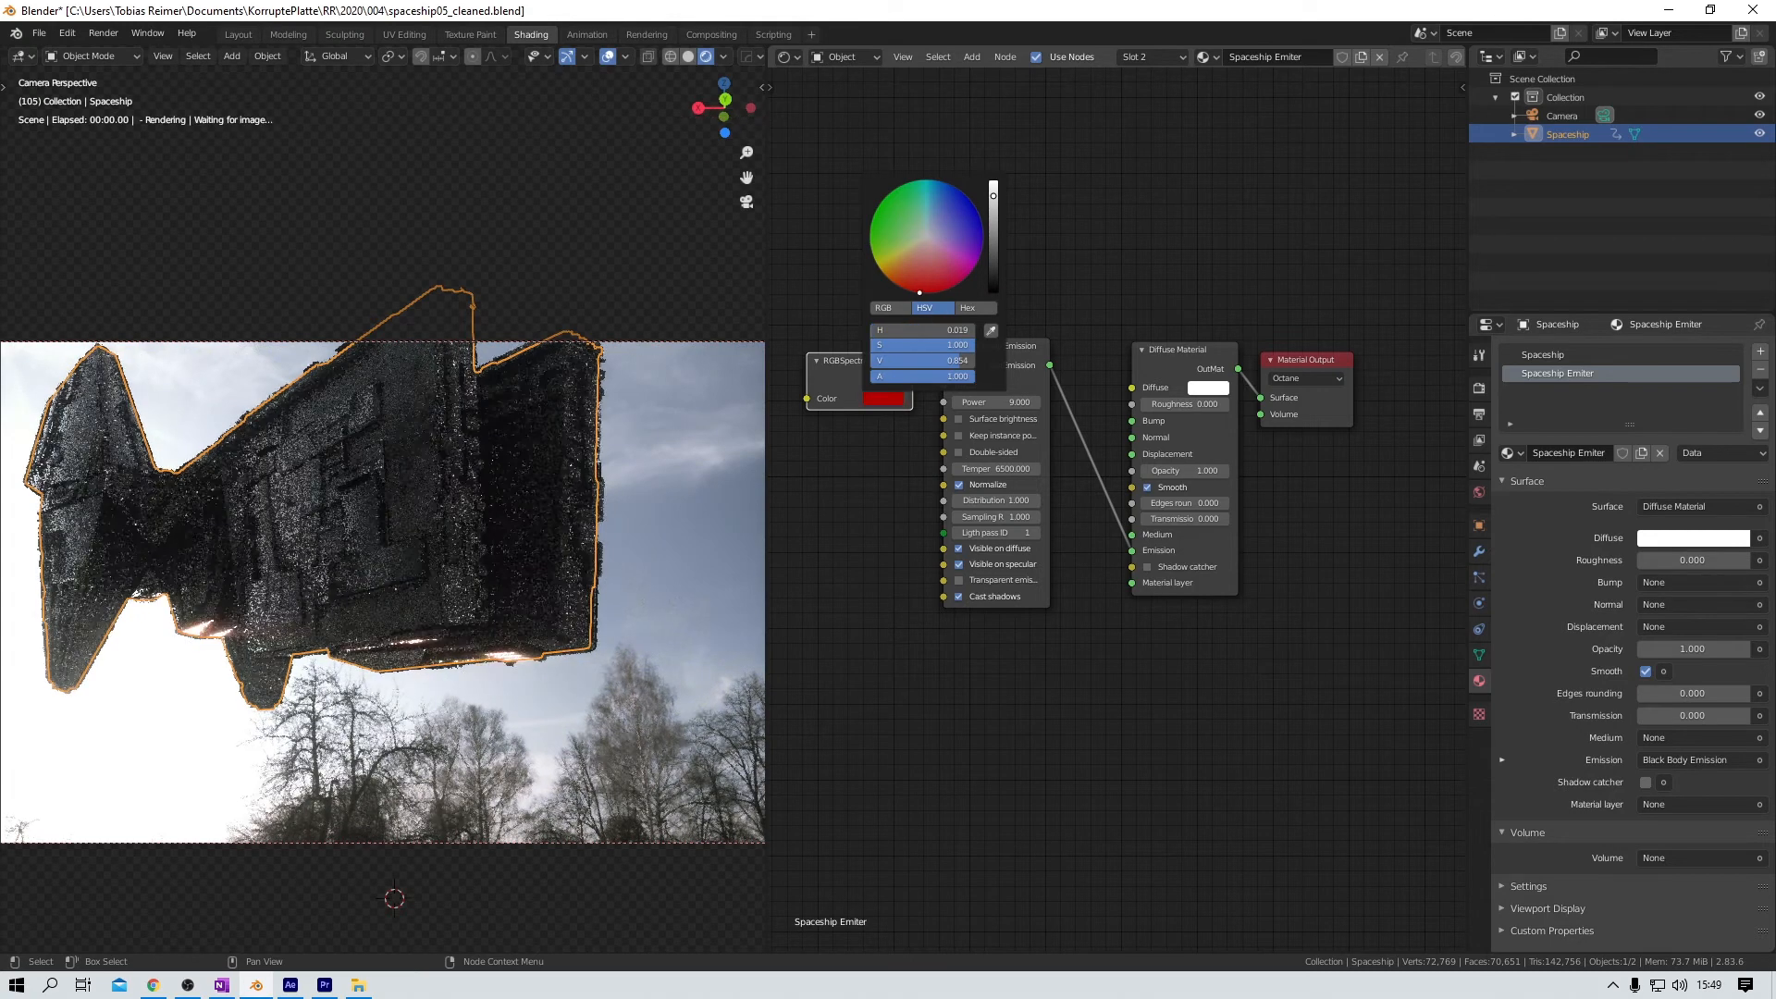
click(932, 279)
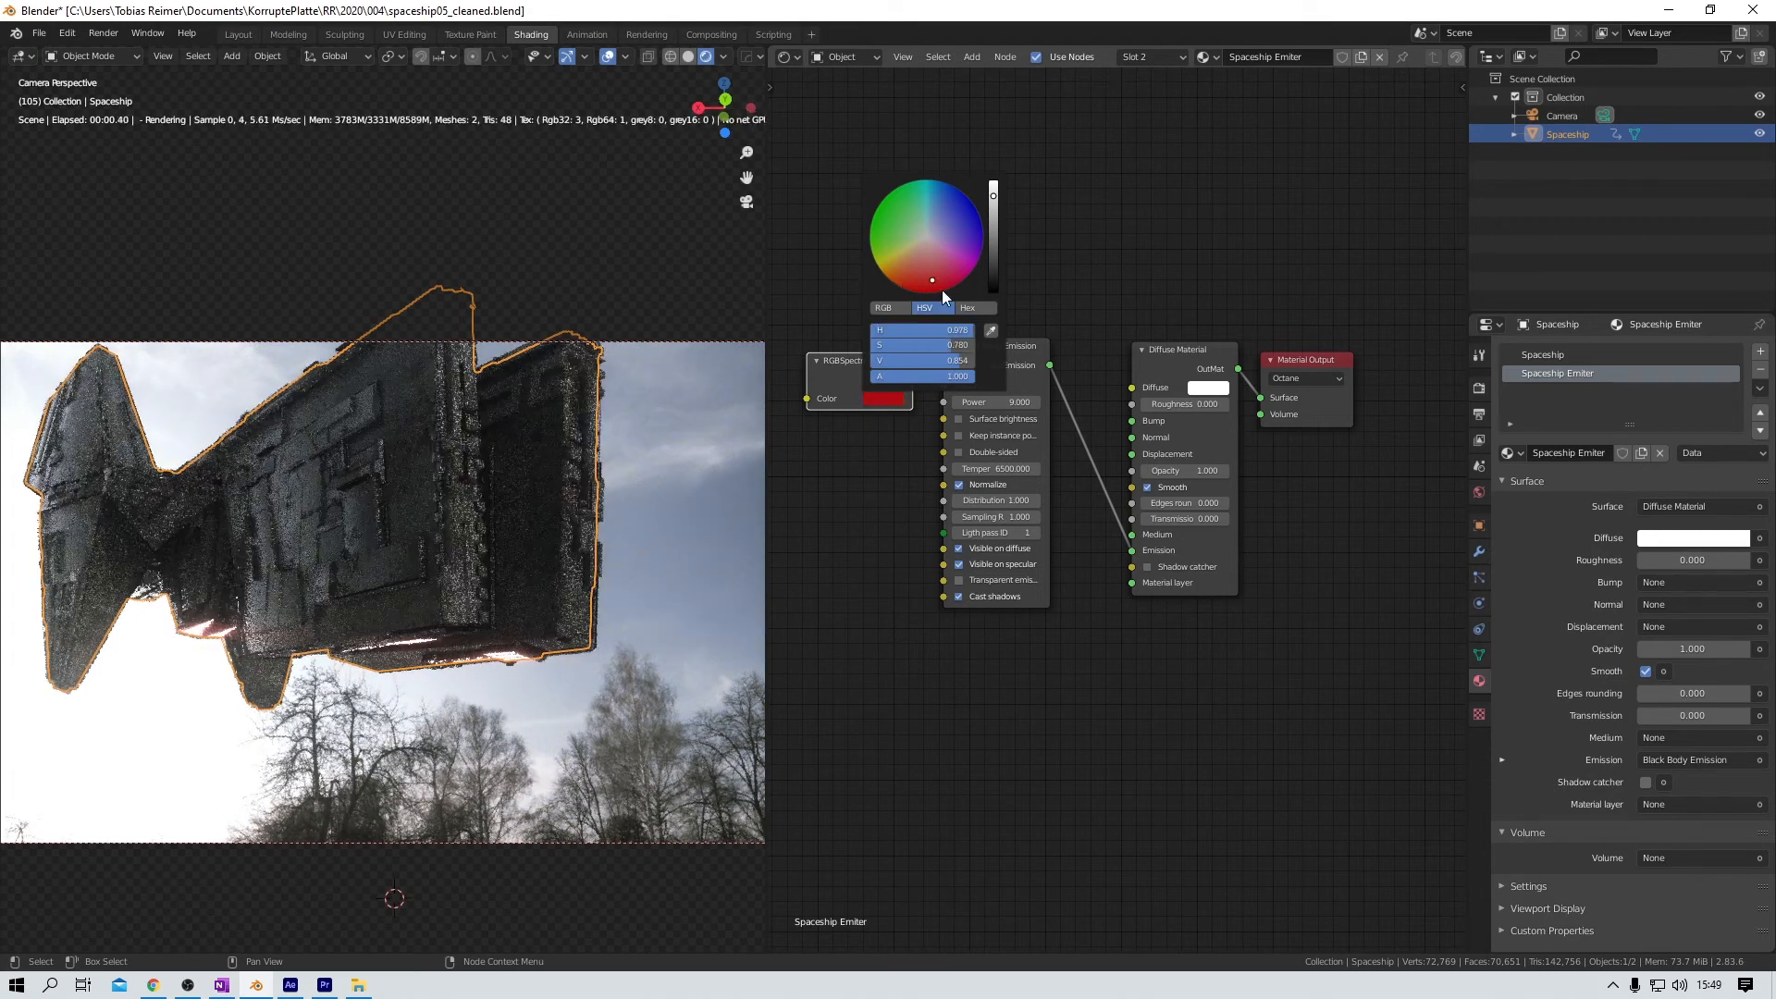
key(ctrl+z)
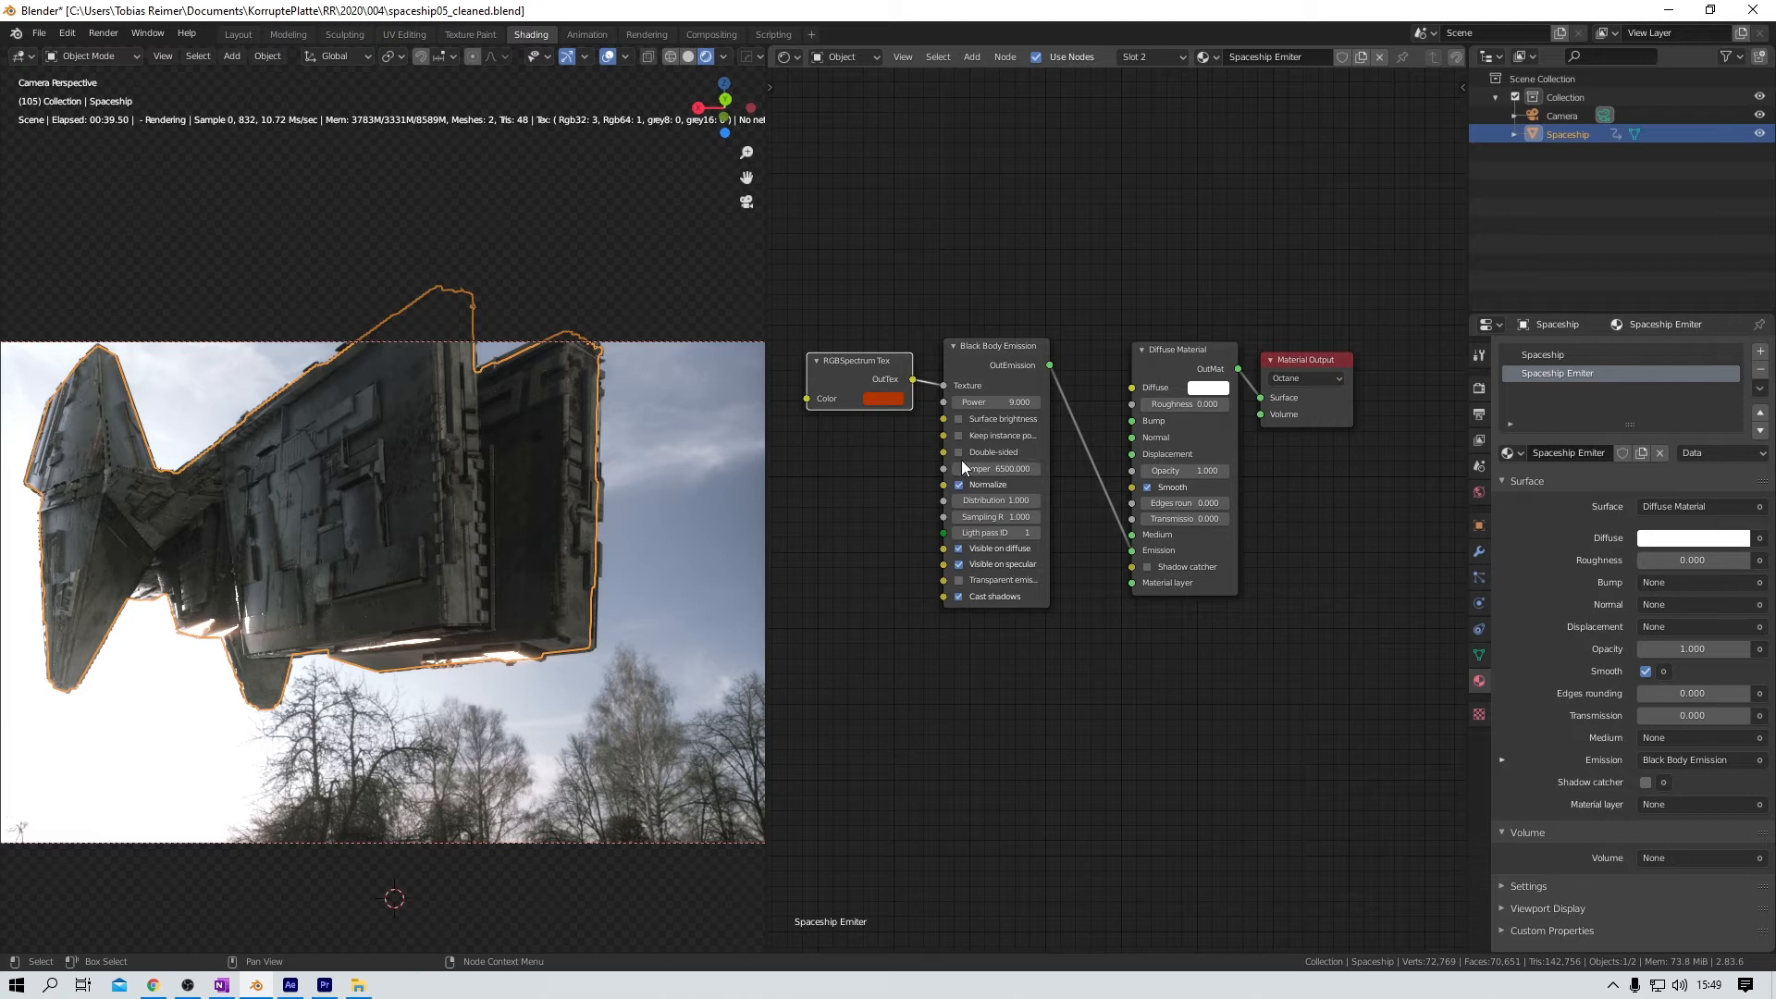
Step: Display the Spaceship material in slot 1 and spread out its Glossy Material, metal texture and Displacement group nodes
click(1162, 56)
click(1090, 96)
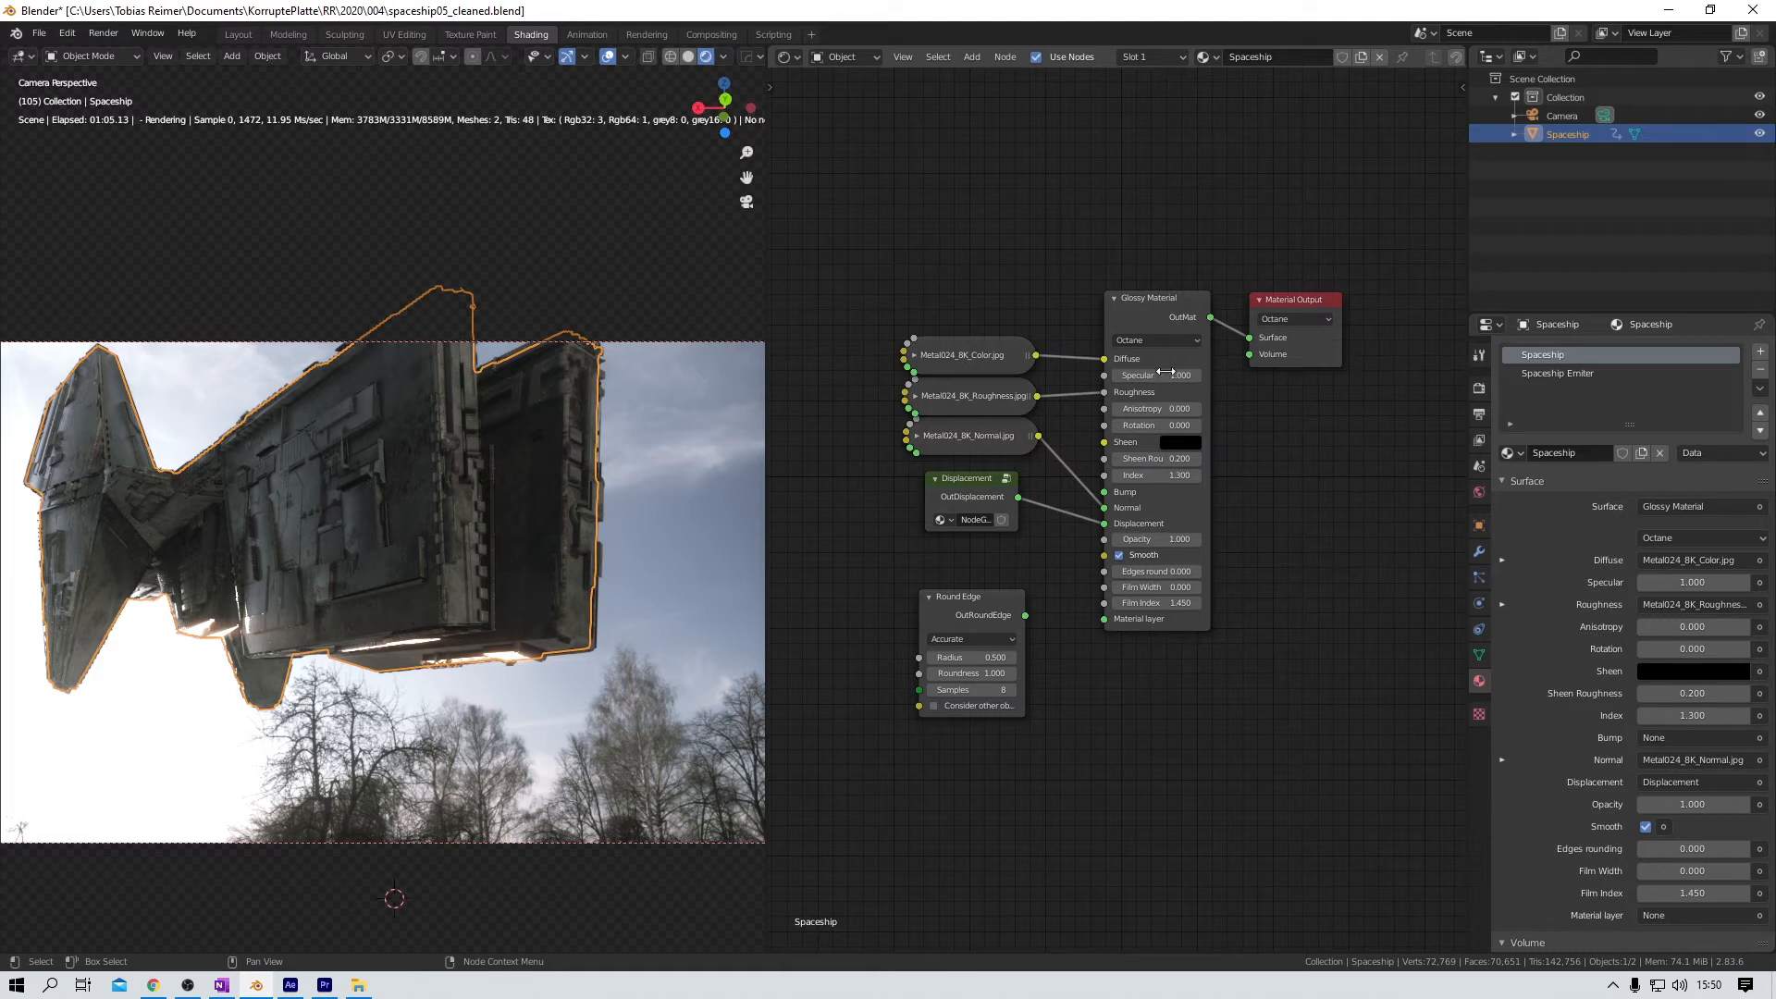
drag(1151, 298, 1167, 301)
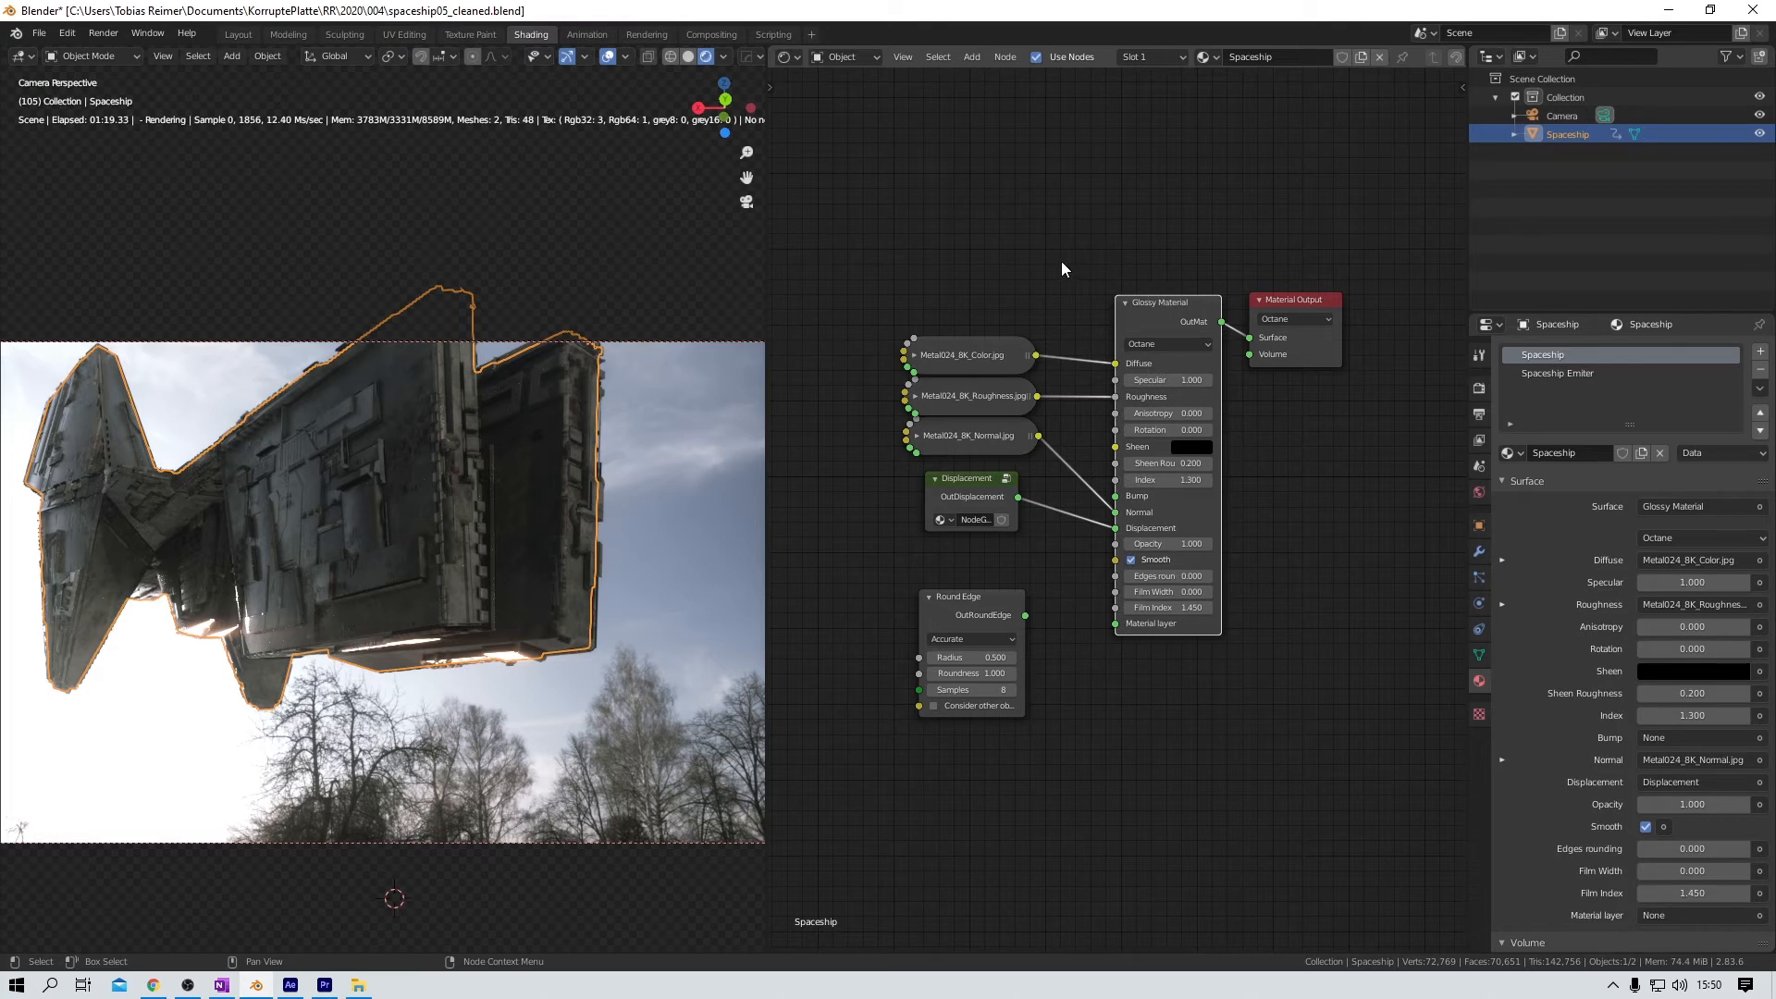
mouse_move(976, 355)
mouse_down()
mouse_move(953, 336)
mouse_move(972, 332)
mouse_up()
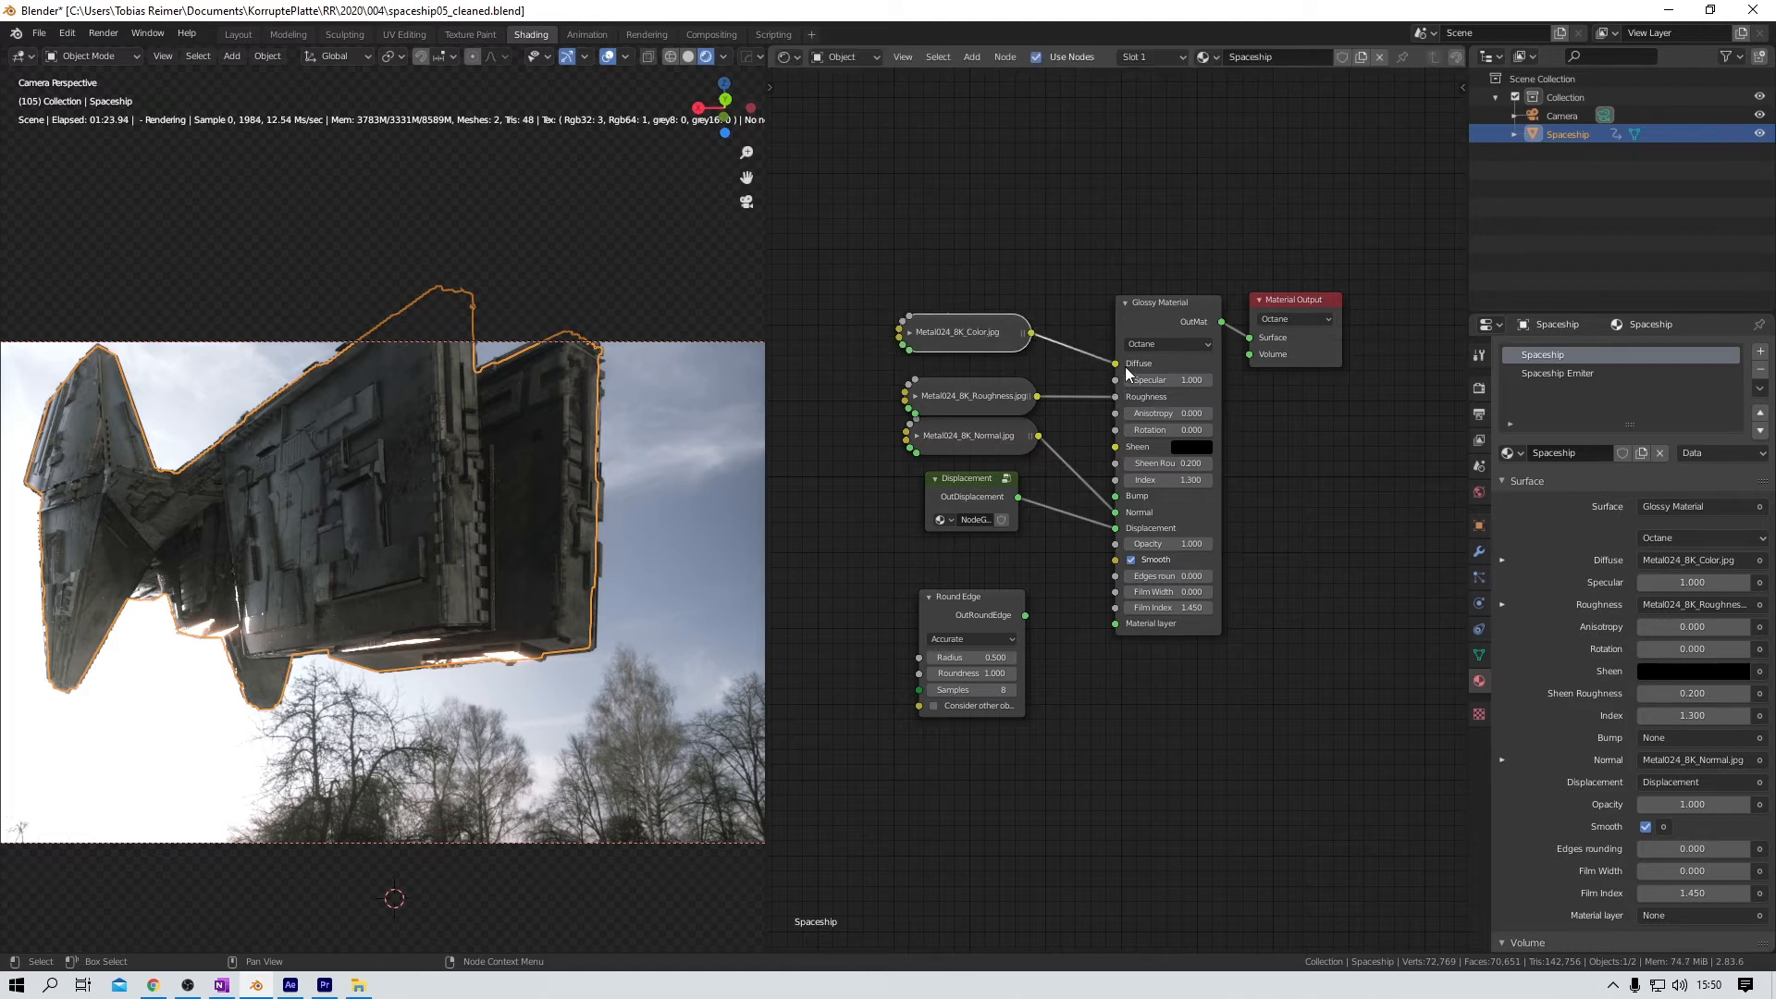
mouse_move(970, 400)
mouse_down()
mouse_move(959, 385)
mouse_move(968, 431)
mouse_up()
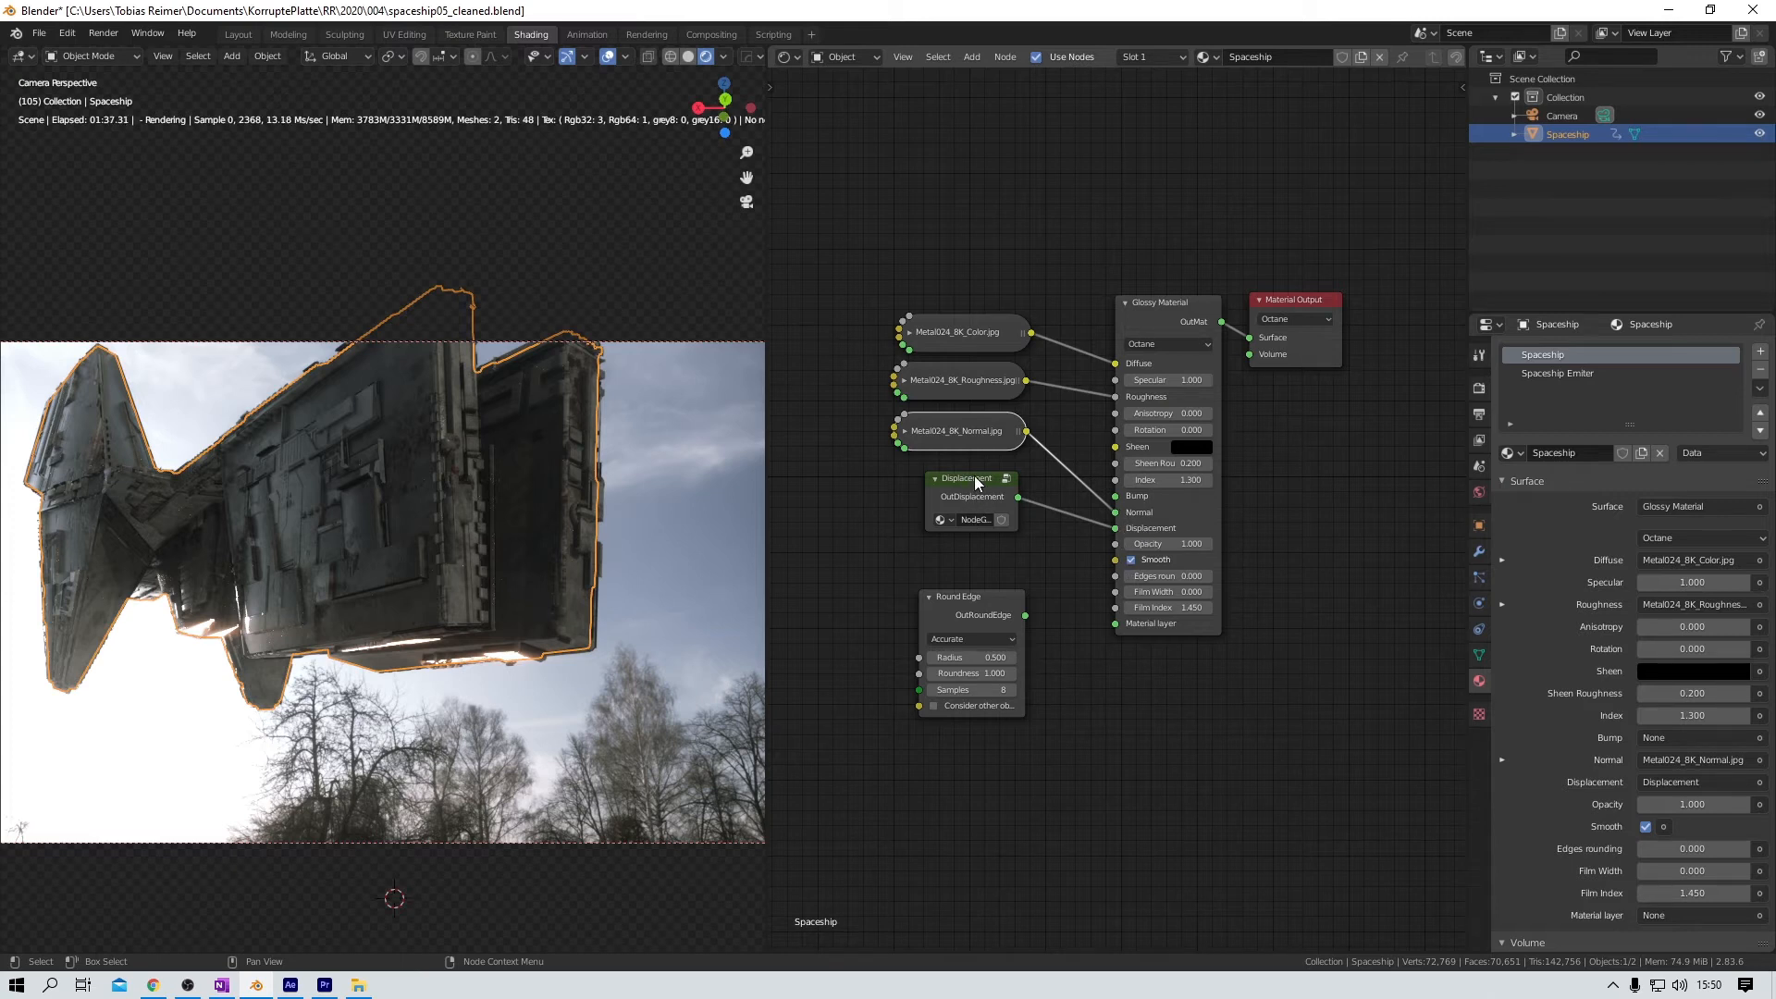
drag(974, 475, 998, 505)
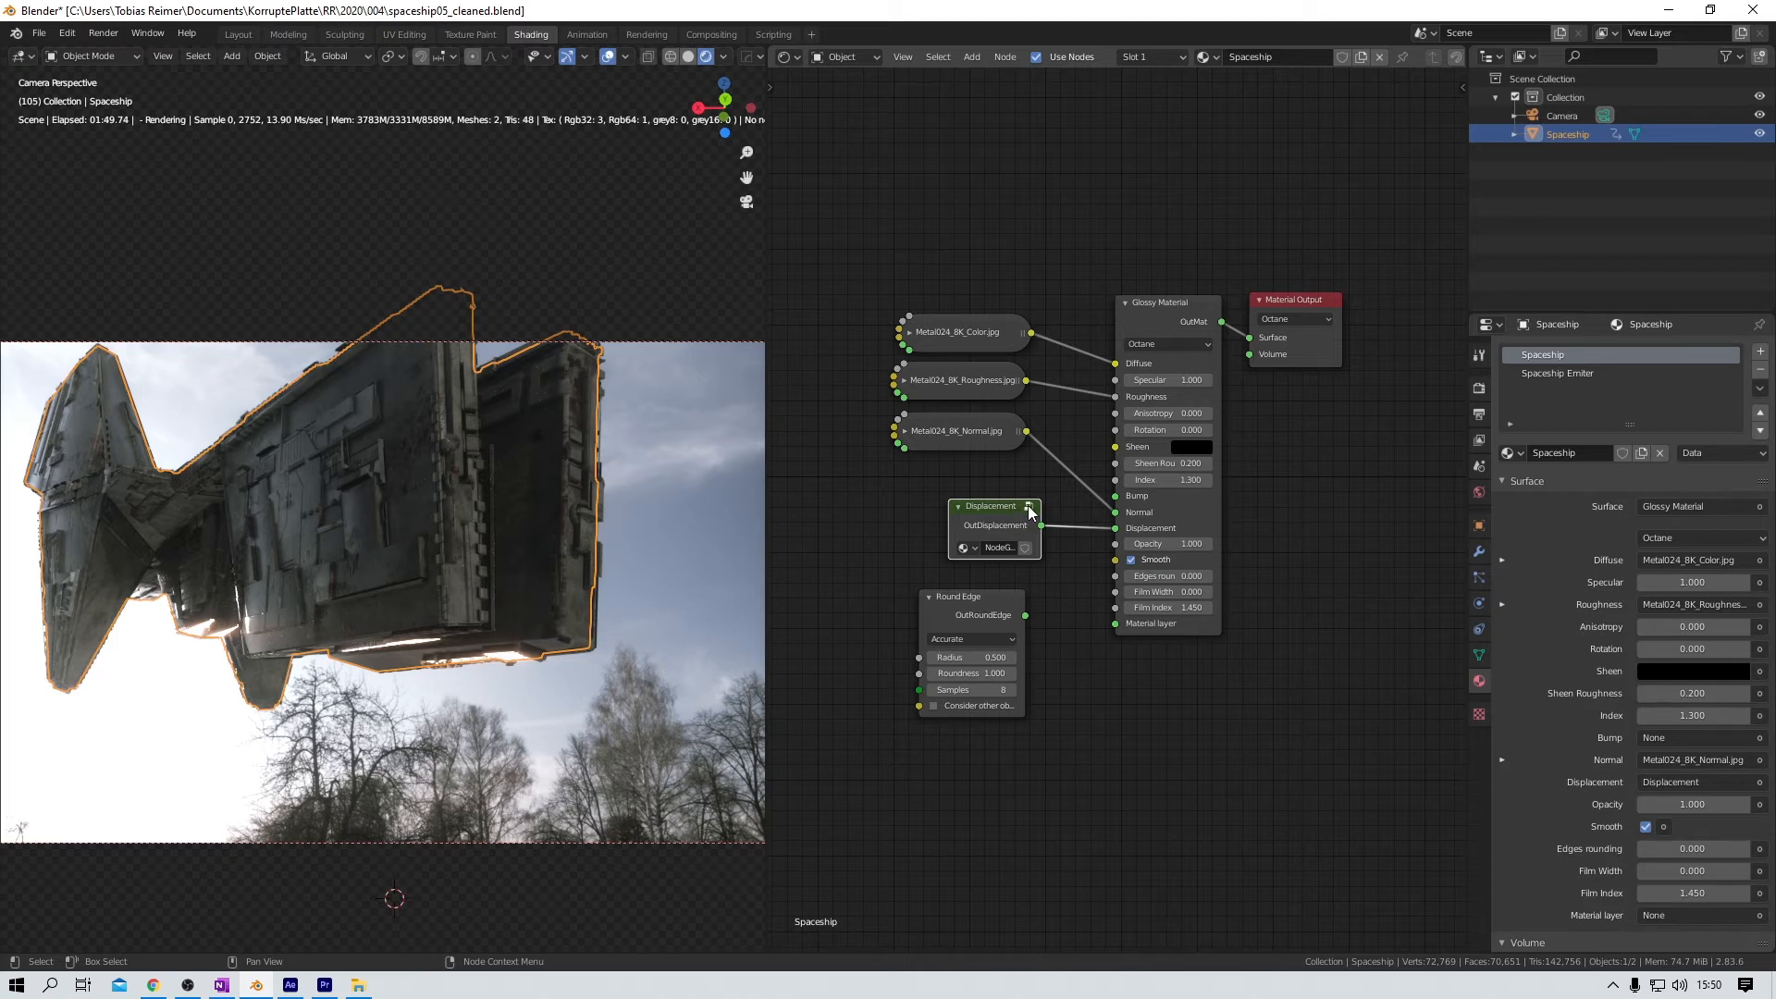
Step: Examine the image texture and Texture Displacement nodes inside the Displacement group, and return to the material's main node tree
click(1028, 505)
drag(1029, 429, 1047, 422)
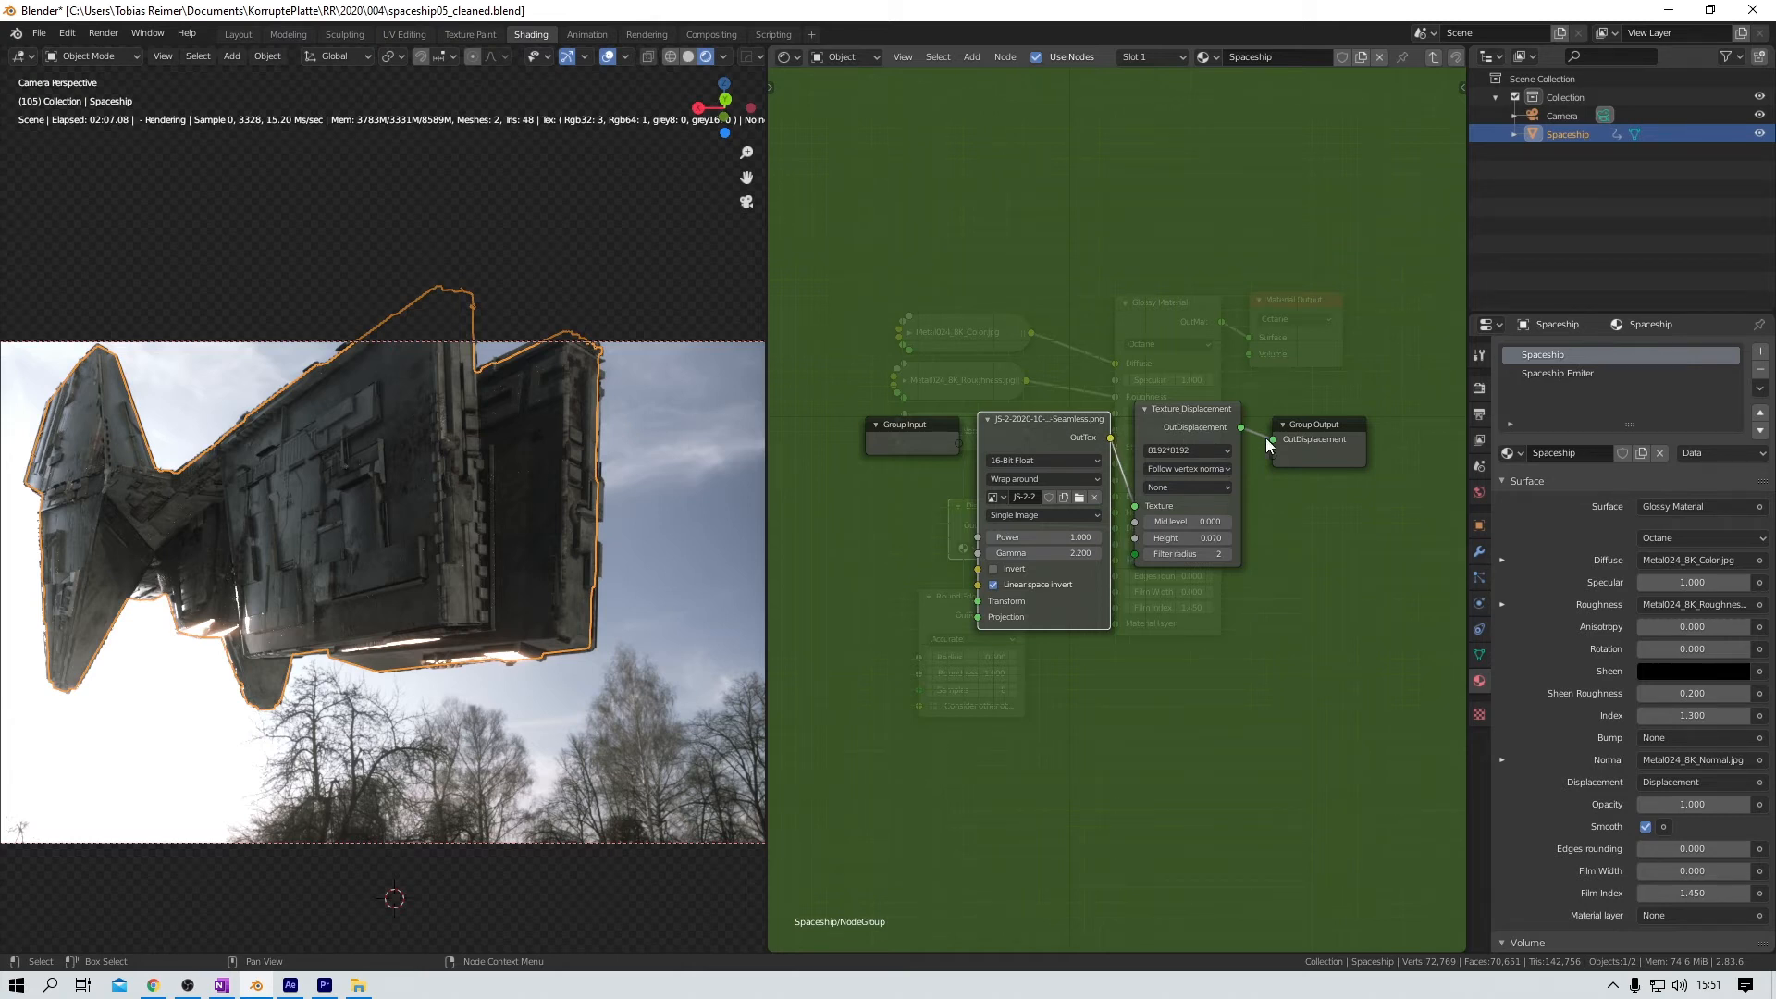
key(Tab)
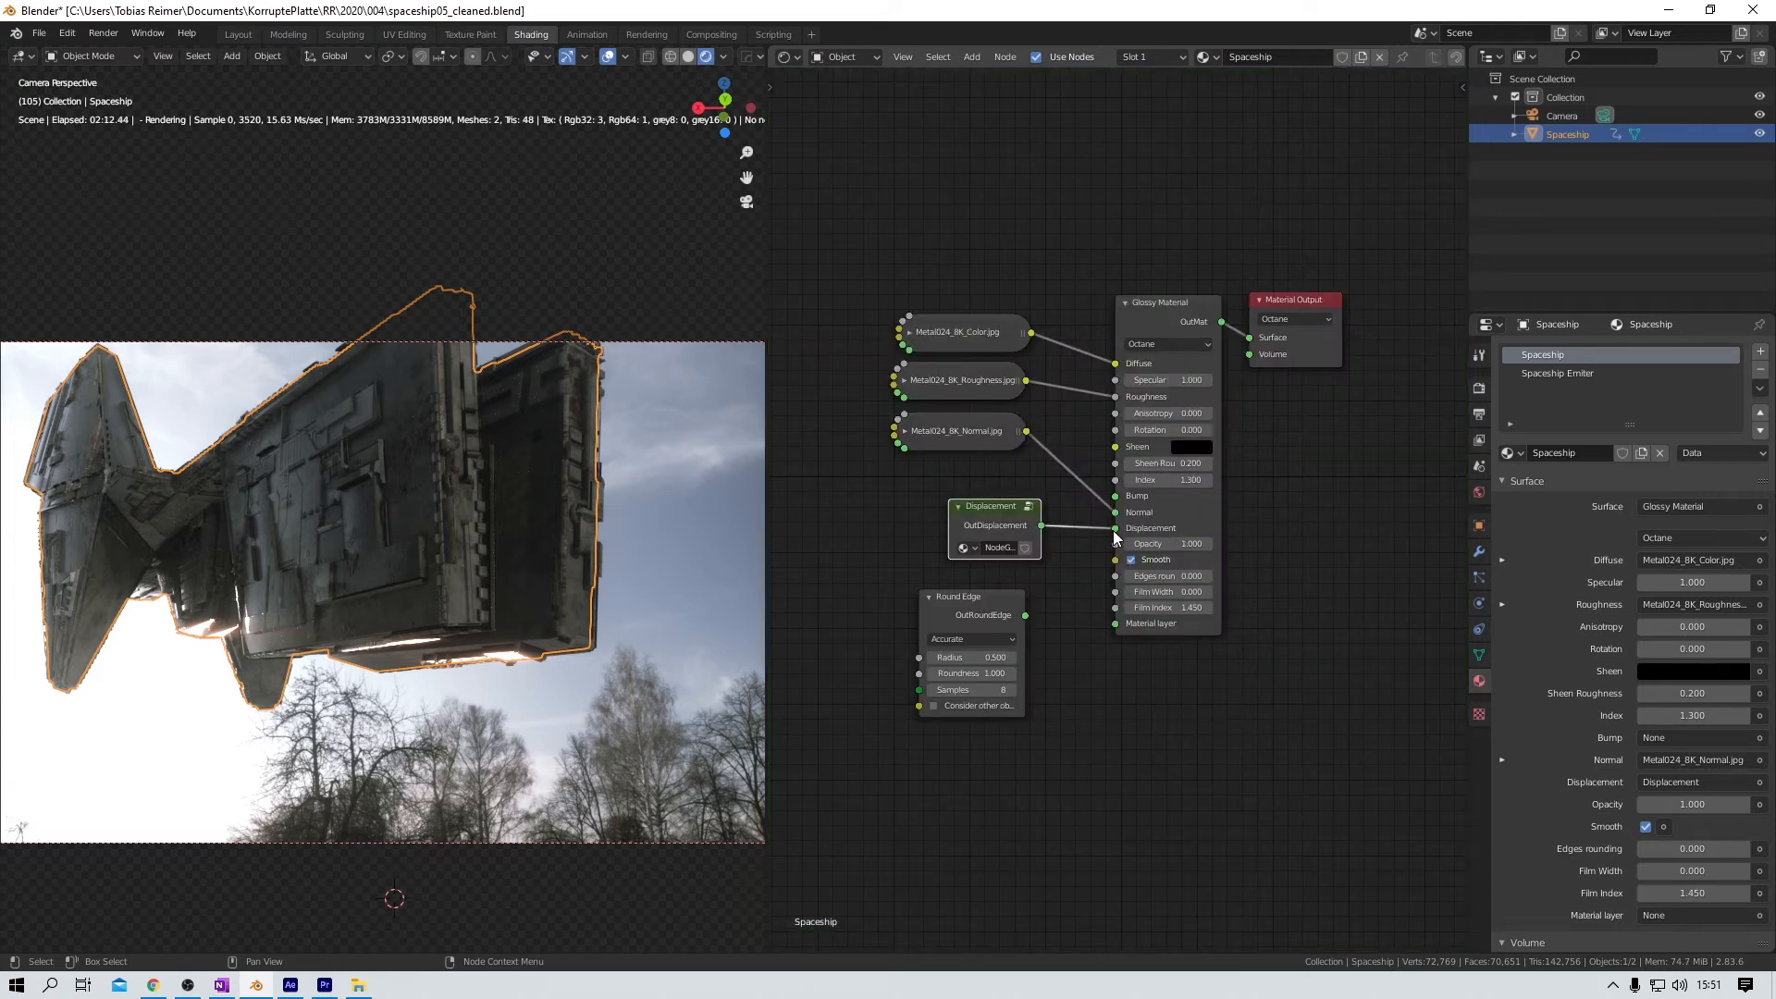
Step: Disconnect the Displacement group from the Glossy Material to compare the spaceship without displacement, and reconnect it to the Displacement input
drag(1116, 527, 1083, 531)
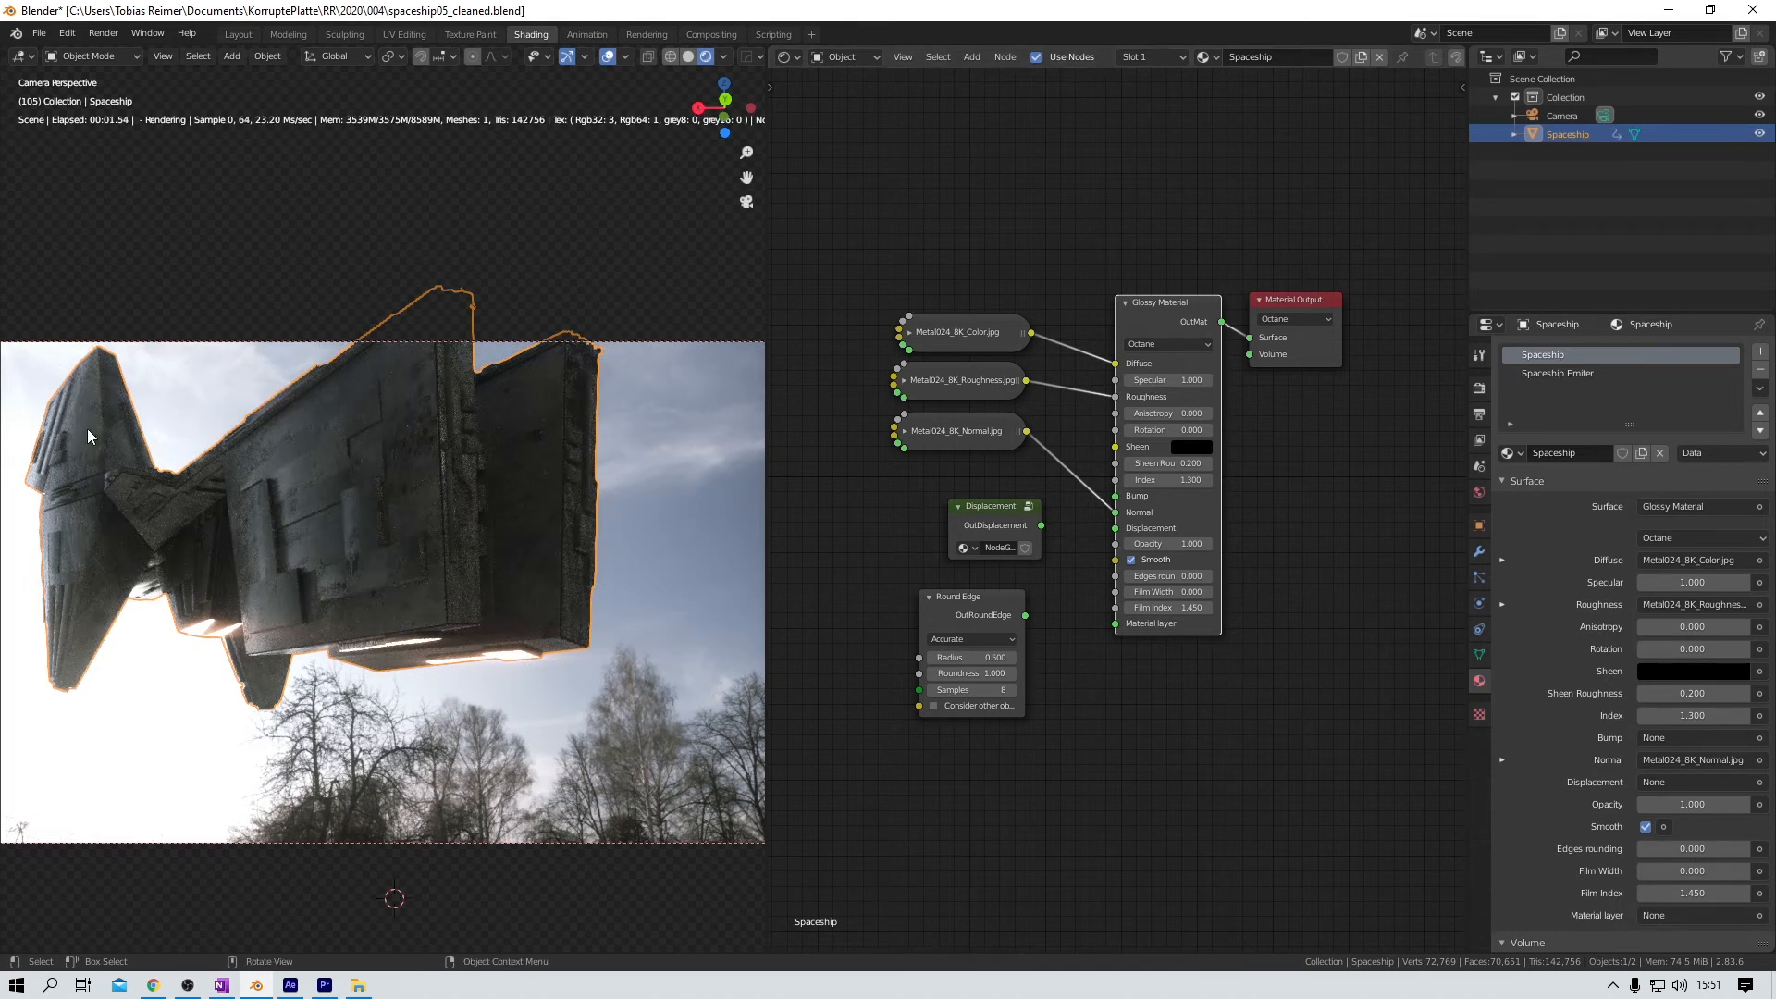
drag(1040, 525, 1118, 529)
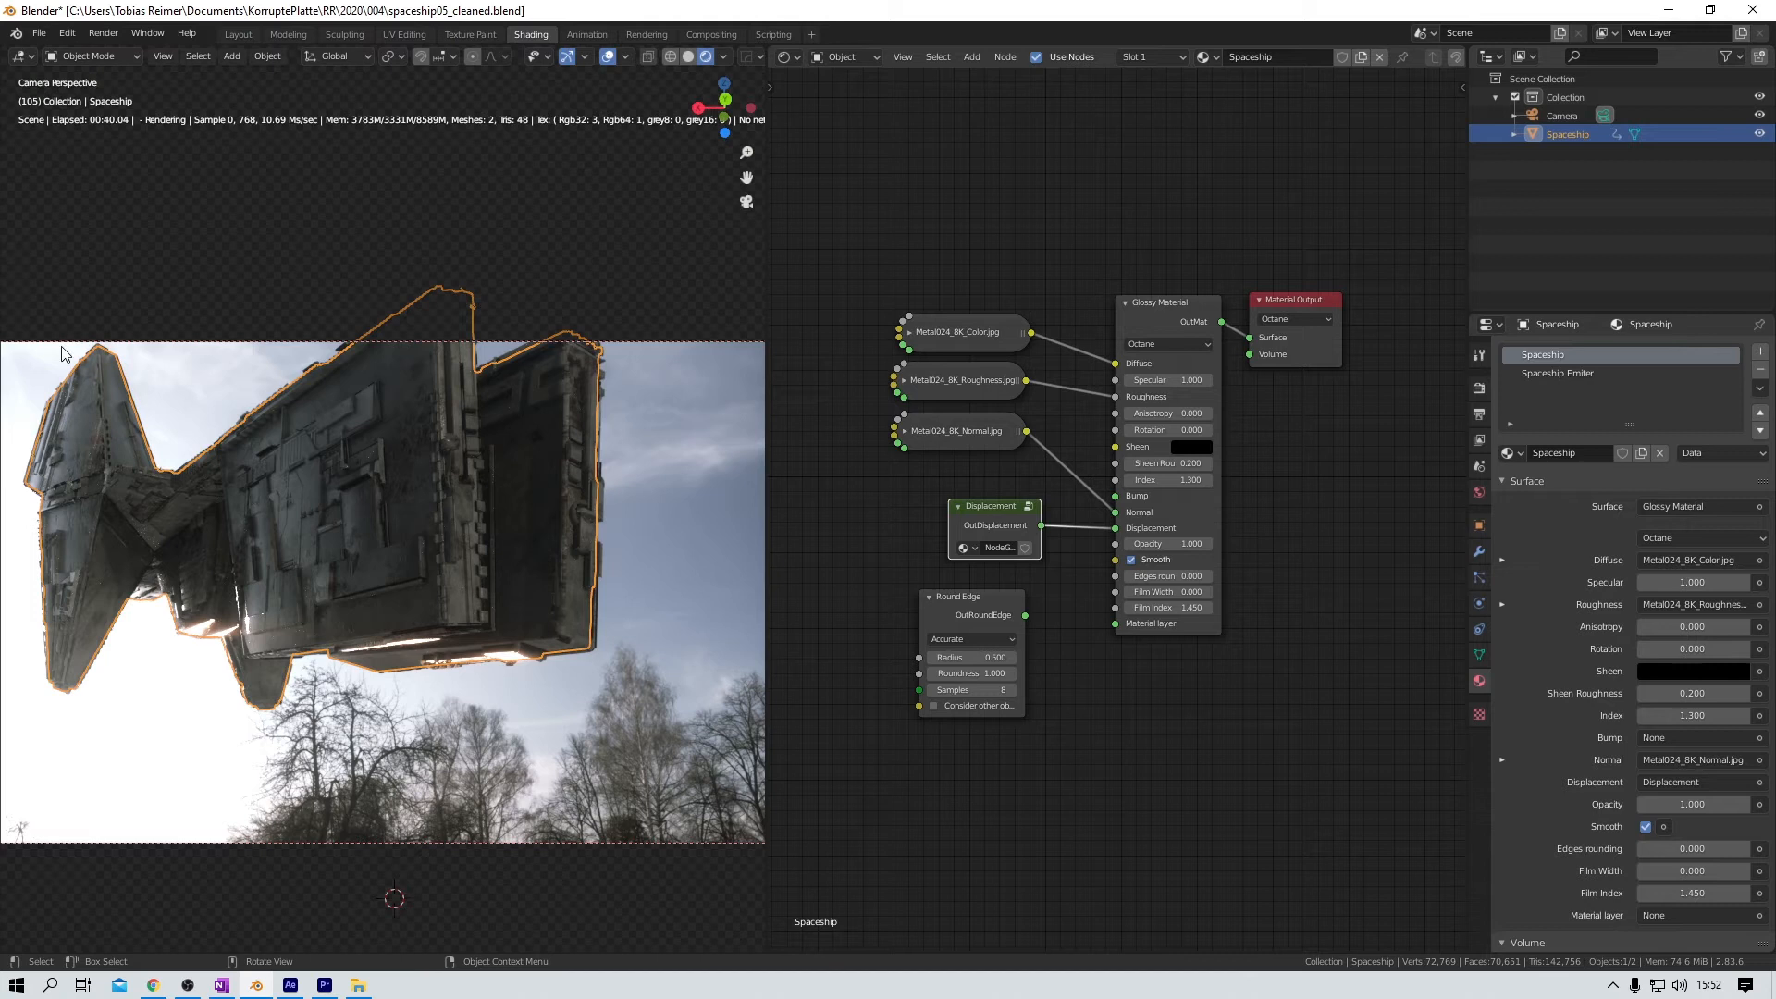
Step: Add a second Texture Displacement node inside the Displacement group, placed above the existing image texture and displacement nodes
click(1034, 505)
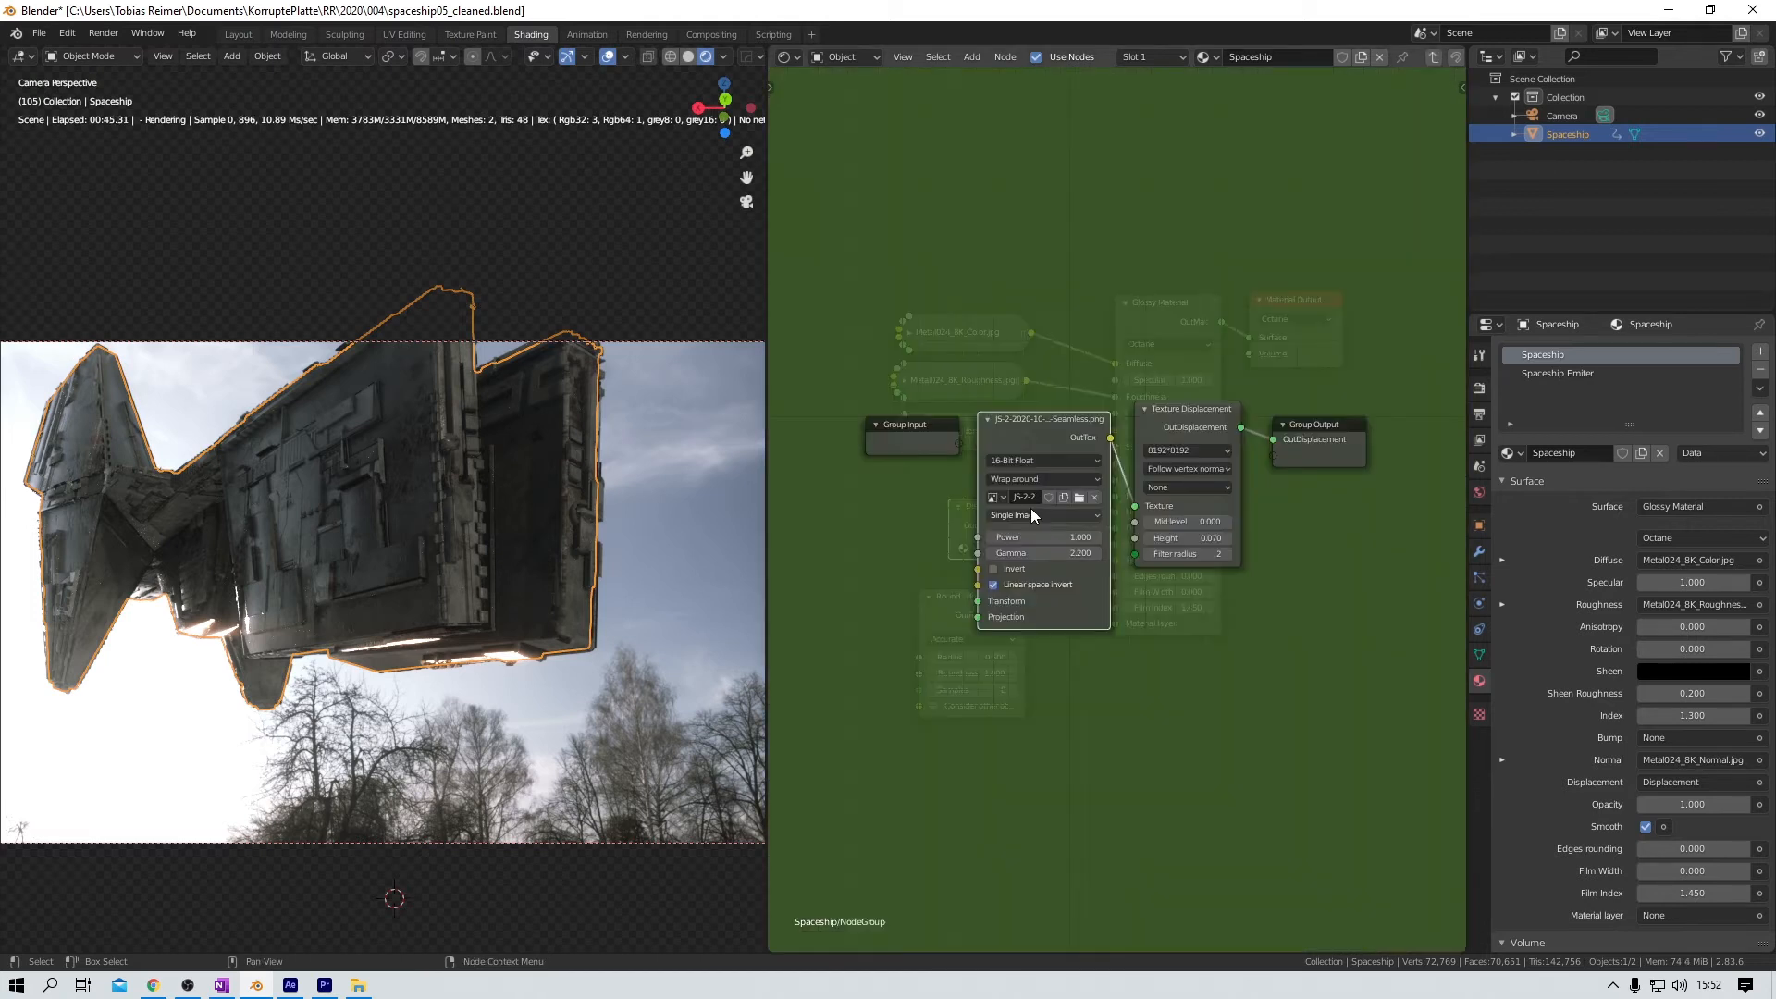
drag(1193, 408, 1200, 409)
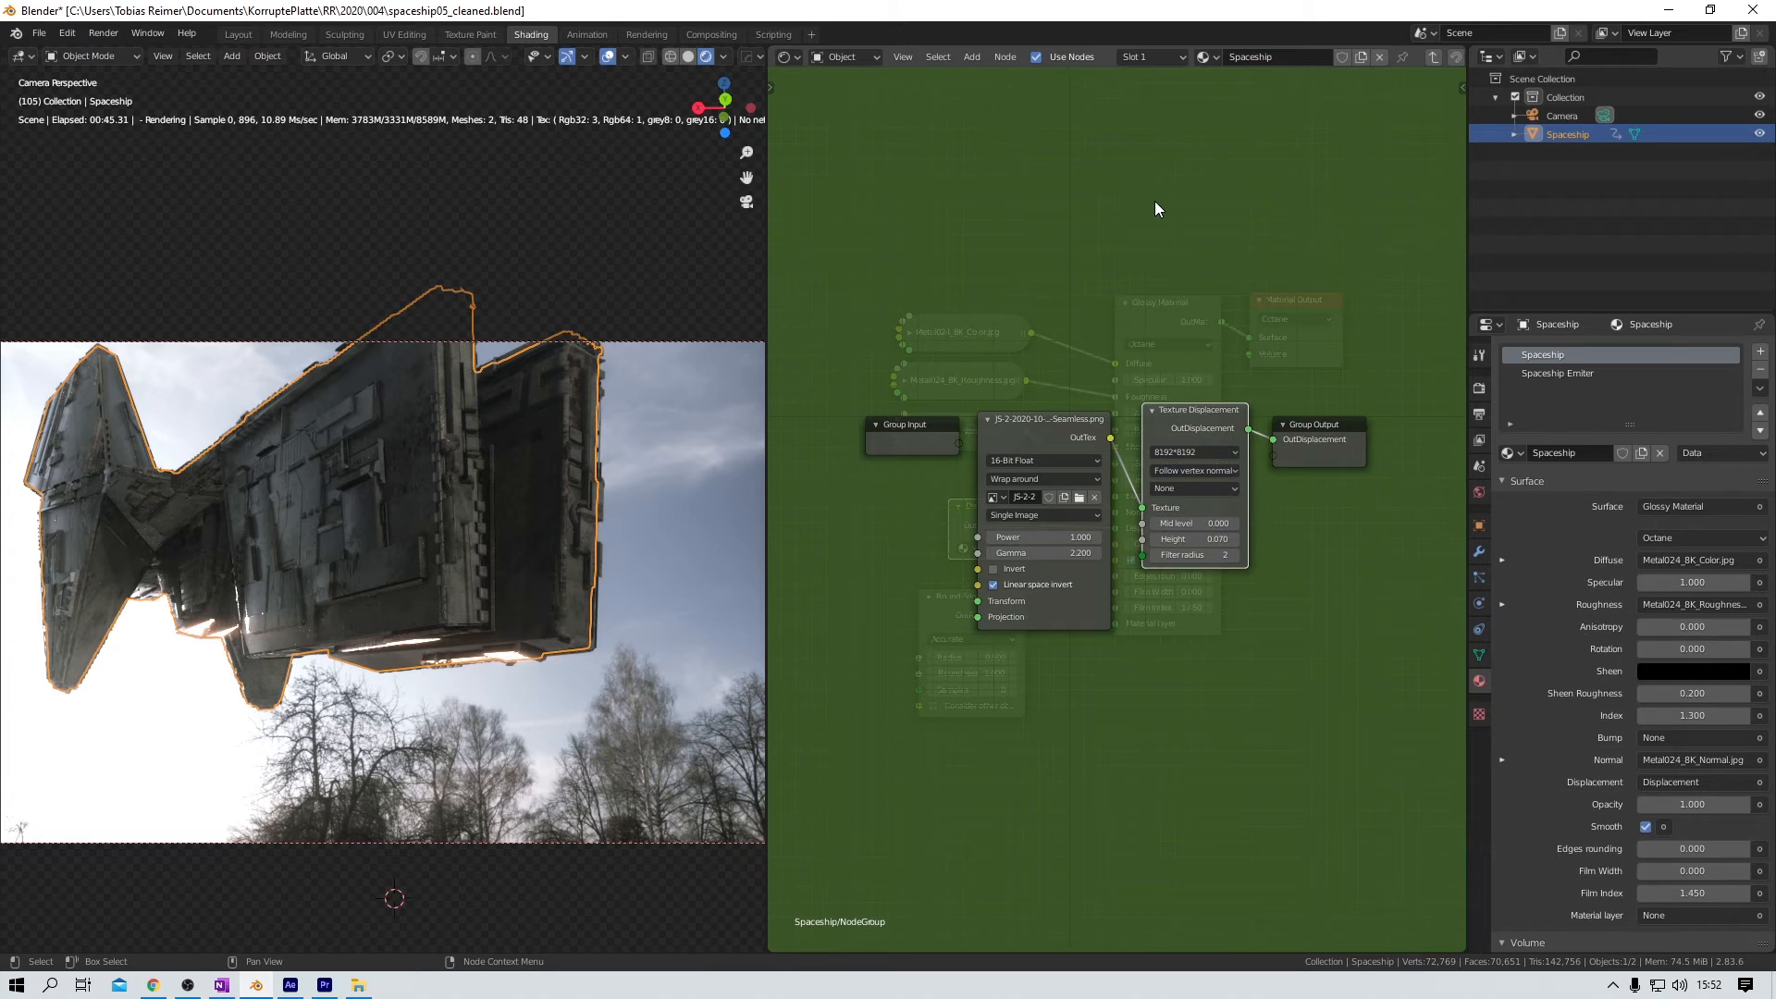
key(shift+a)
click(1152, 202)
text(text)
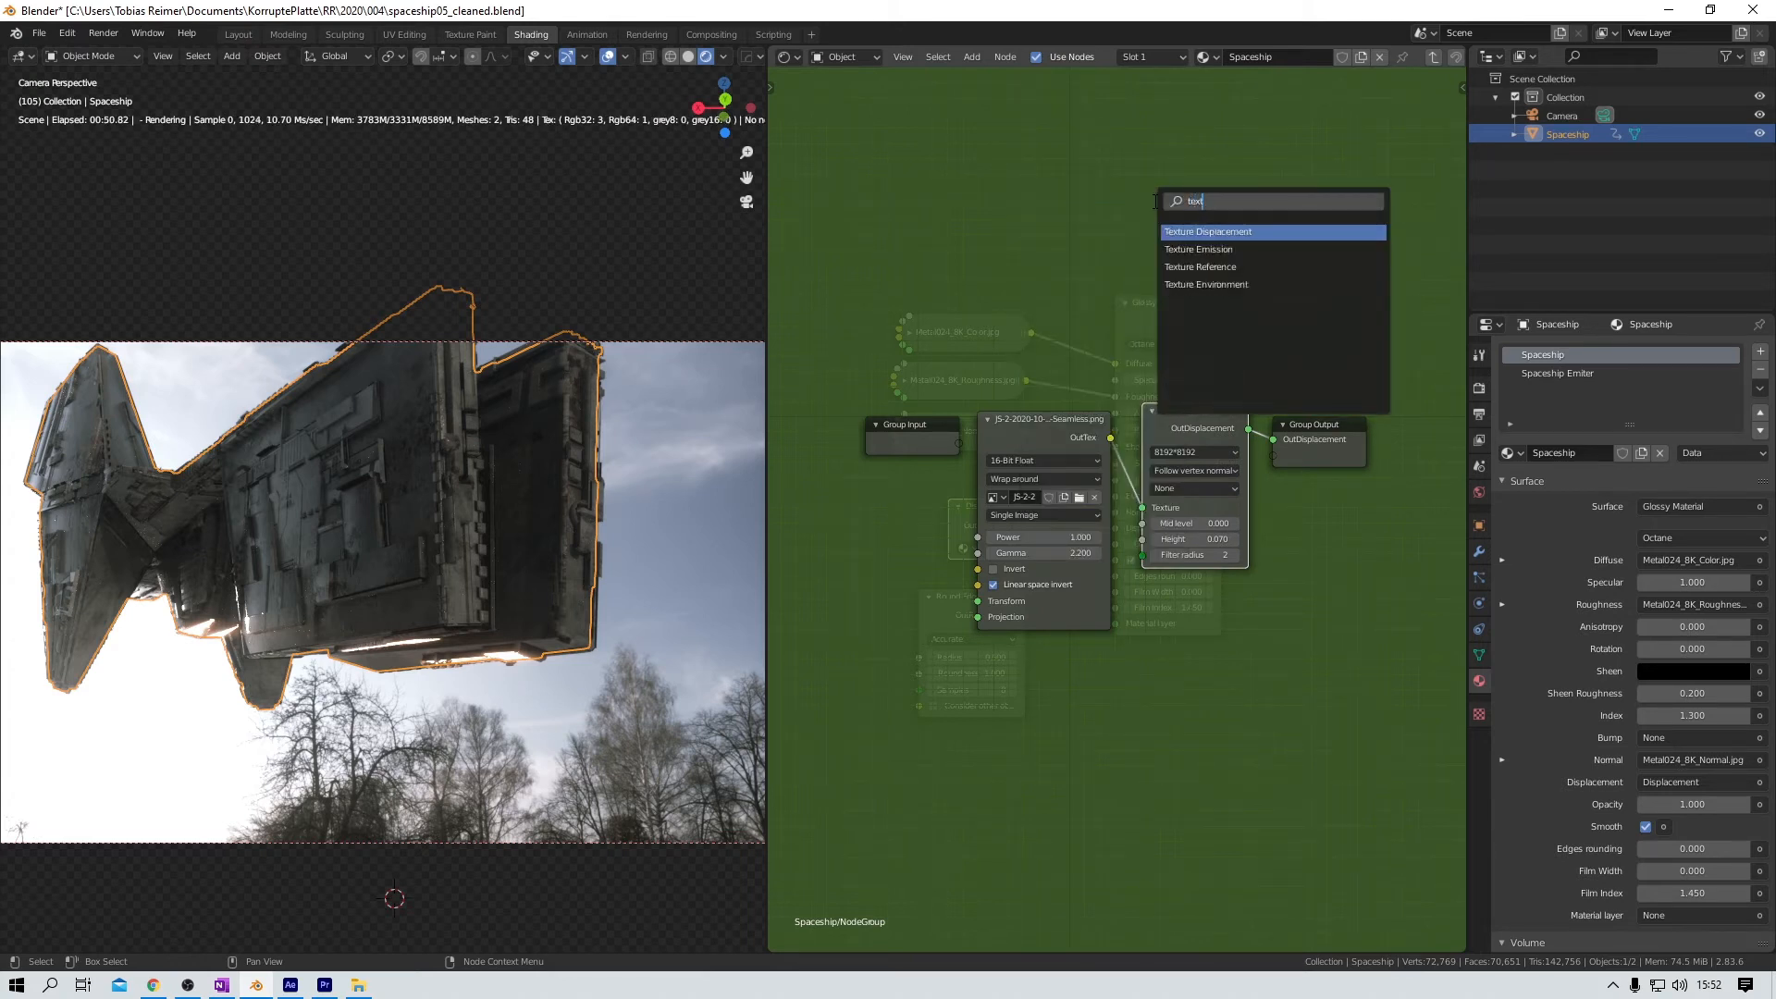
click(1267, 232)
click(1147, 180)
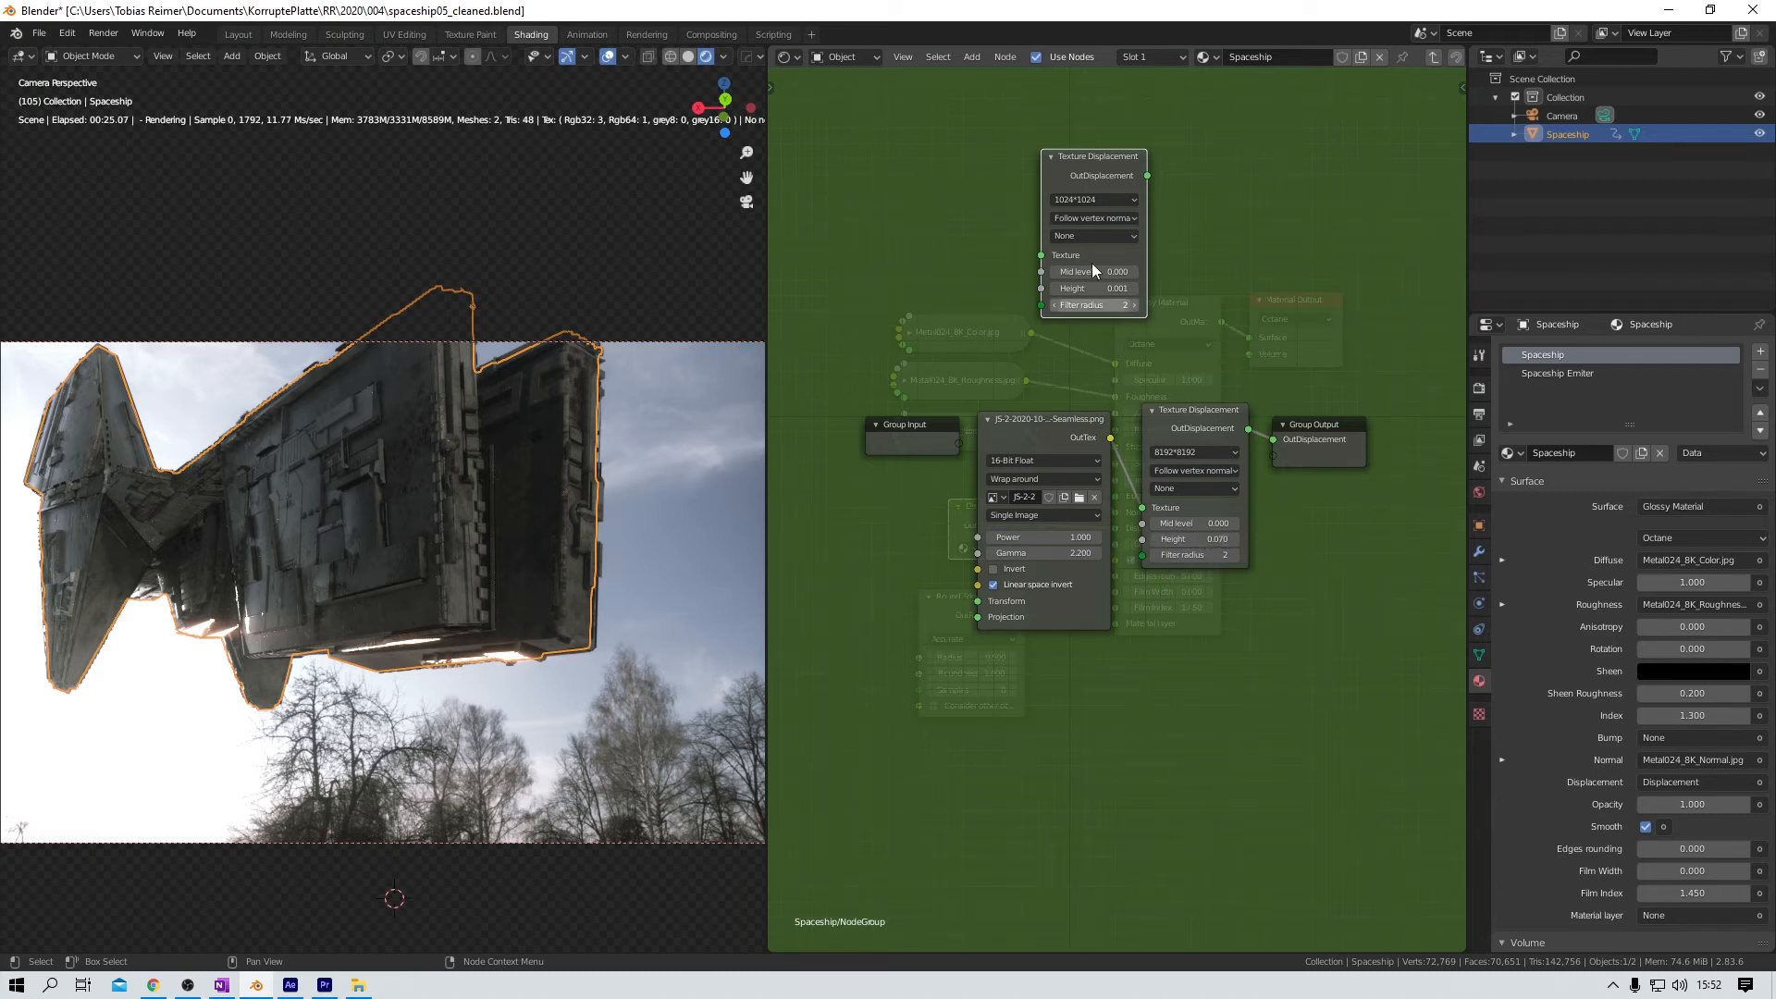
Step: Delete the unconnected Texture Displacement node from the Displacement group and return to the material's main node tree
drag(1091, 154, 1125, 174)
key(x)
key(Tab)
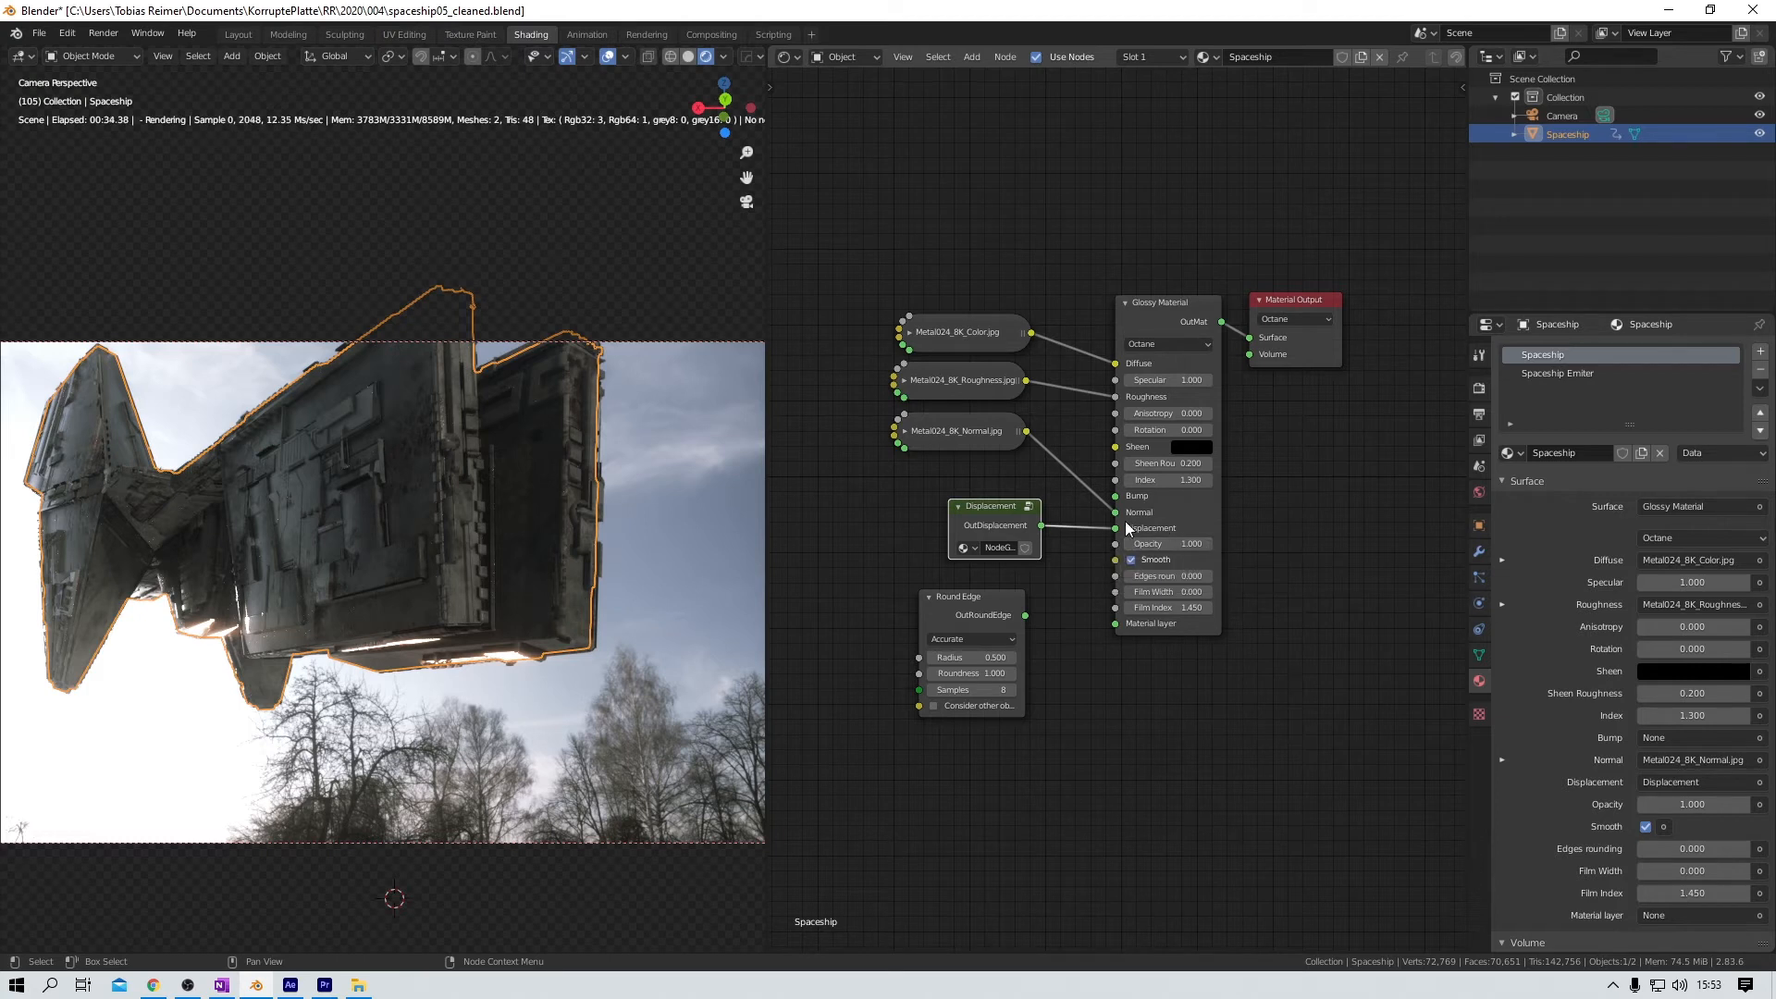
Step: Connect the Round Edge node to the Glossy Material's Edges rounding input to see its effect on the spaceship
drag(1180, 543, 1178, 544)
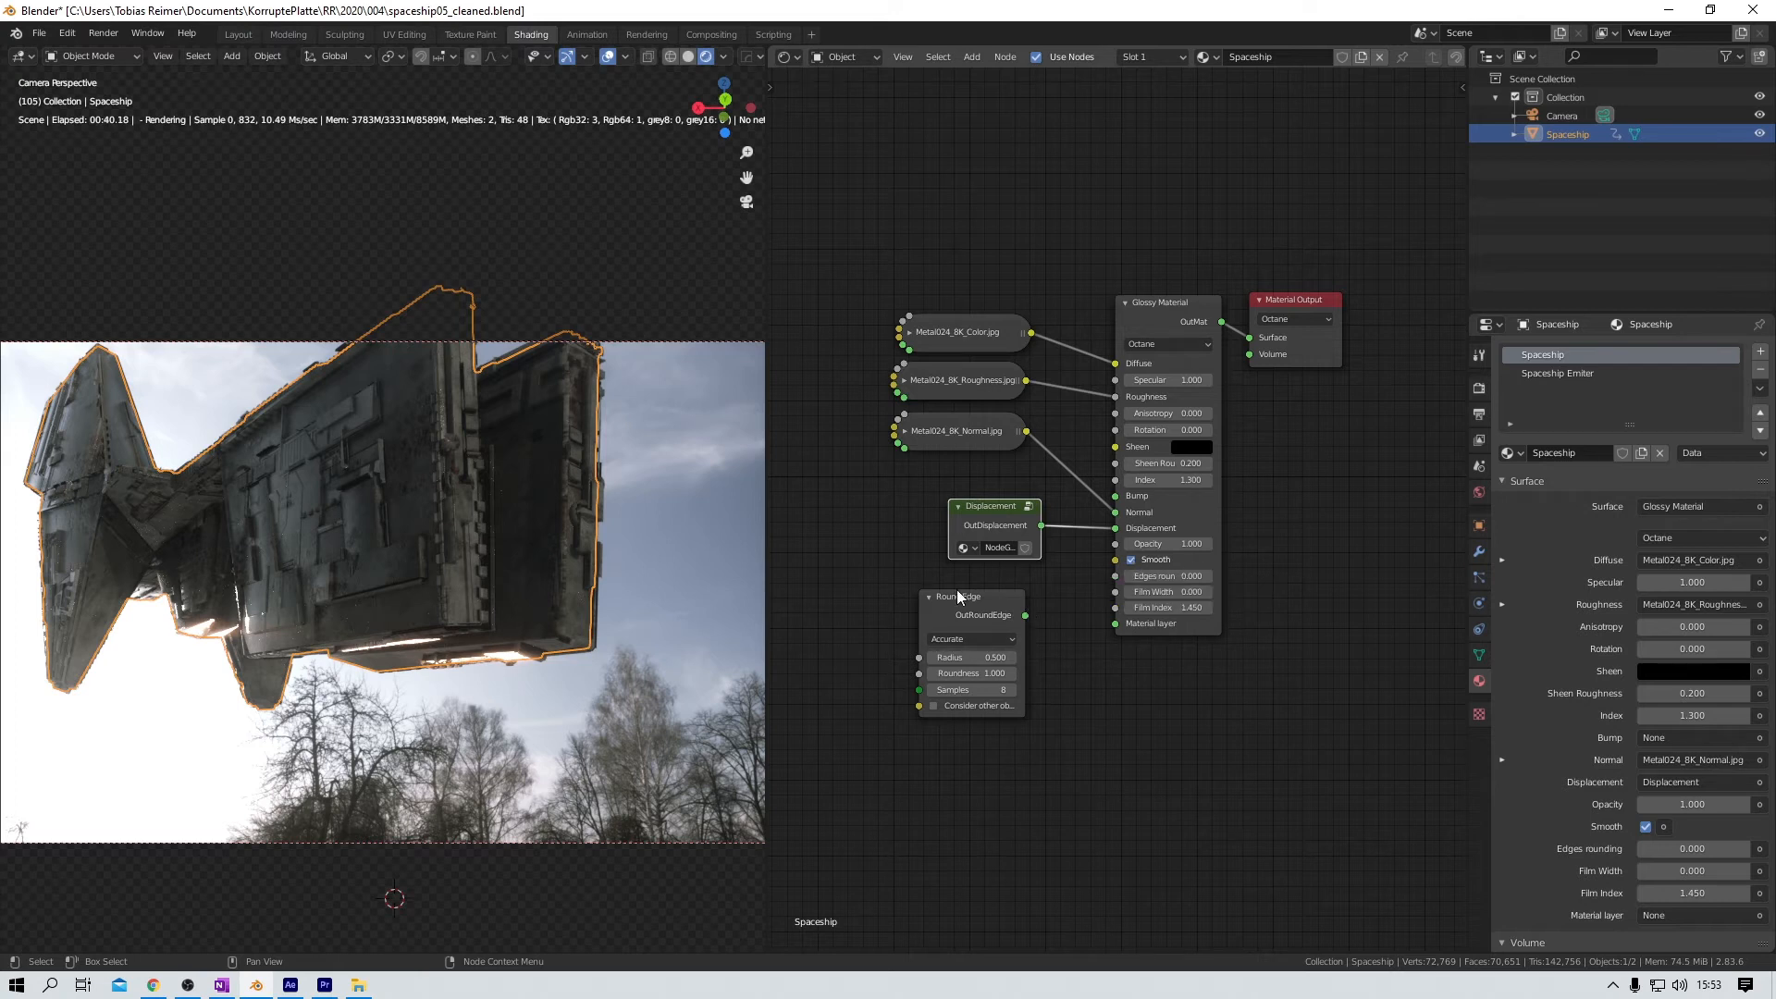
drag(962, 596, 1121, 575)
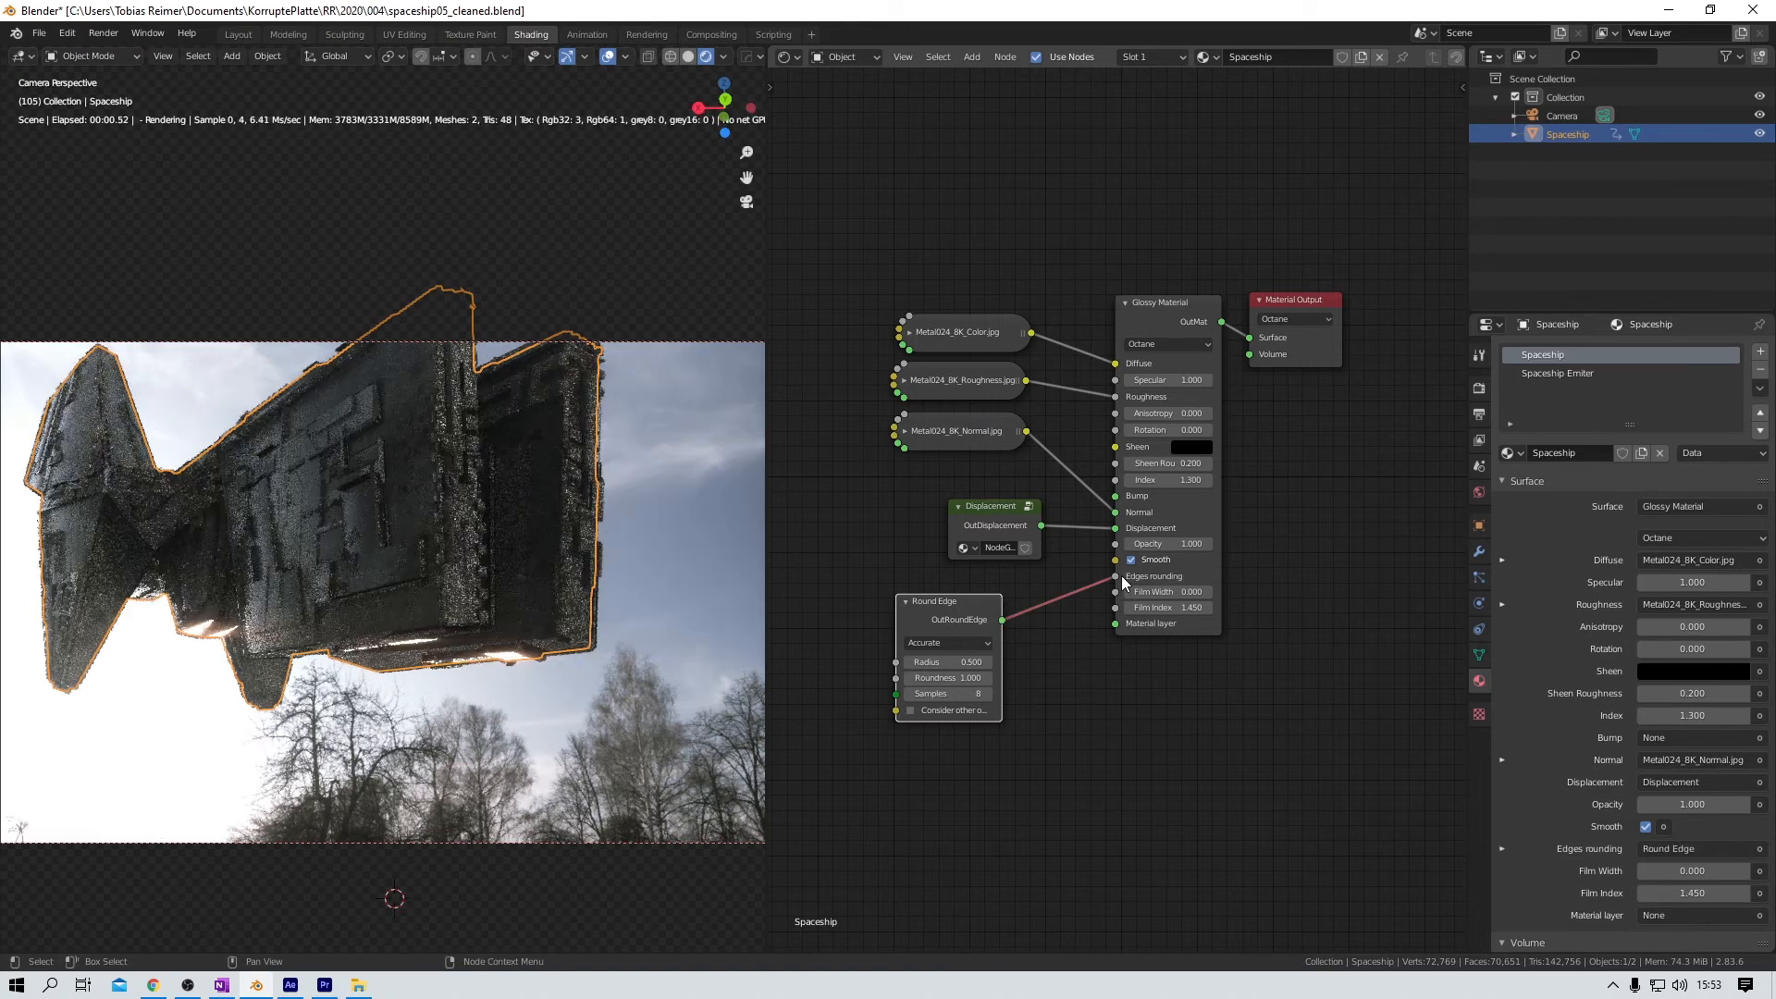
click(1105, 585)
Step: Disconnect the Round Edge node from the Edges rounding input and delete the node
drag(1113, 573, 1053, 691)
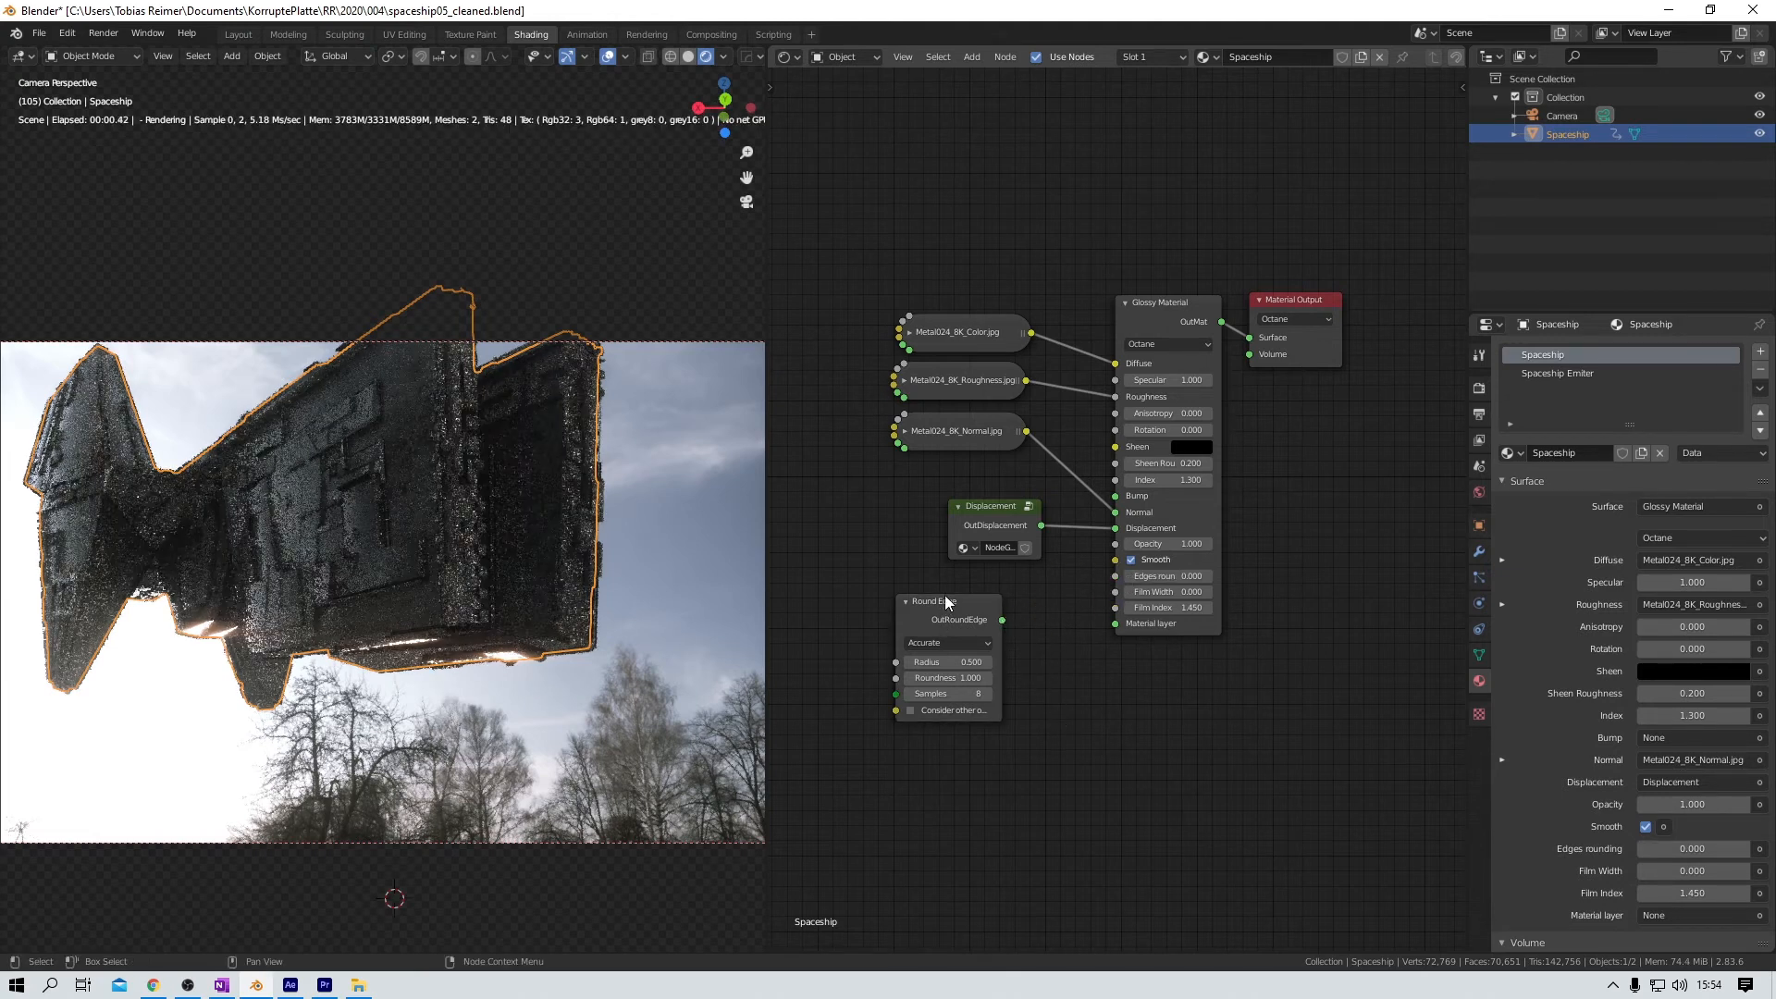
click(945, 596)
key(x)
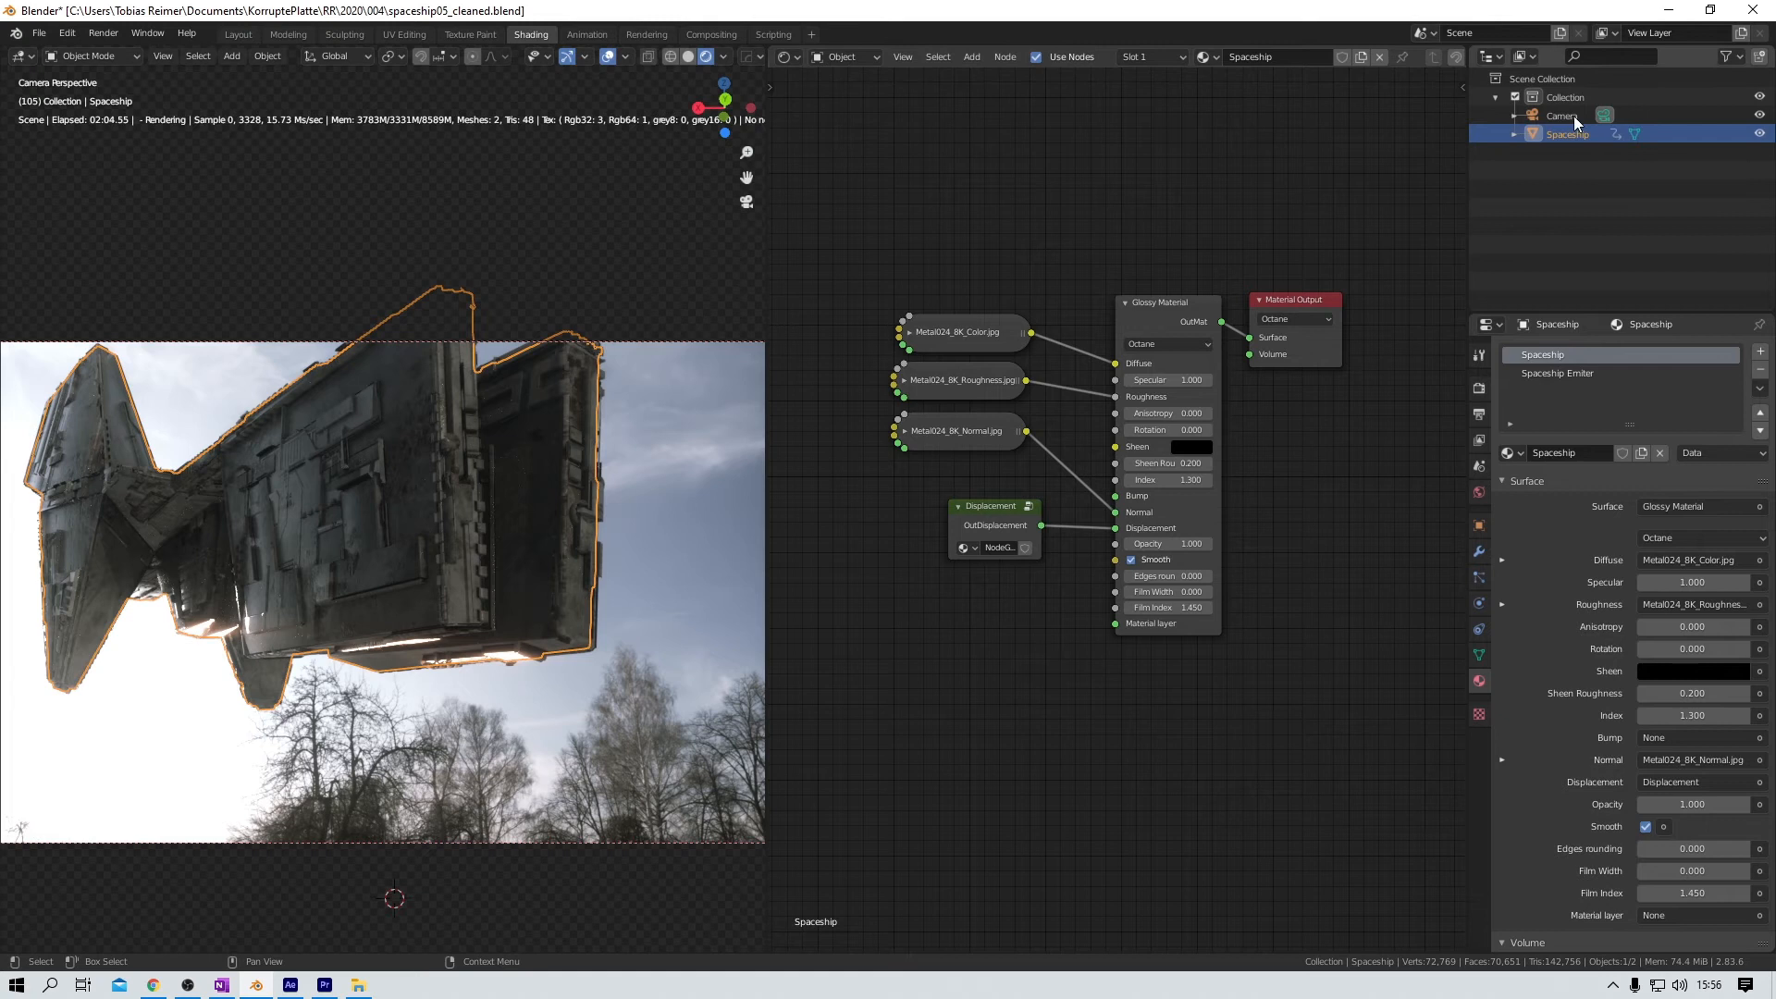
Step: Select the Camera and look through its Octane camera, denoiser and post-processing settings
click(1563, 115)
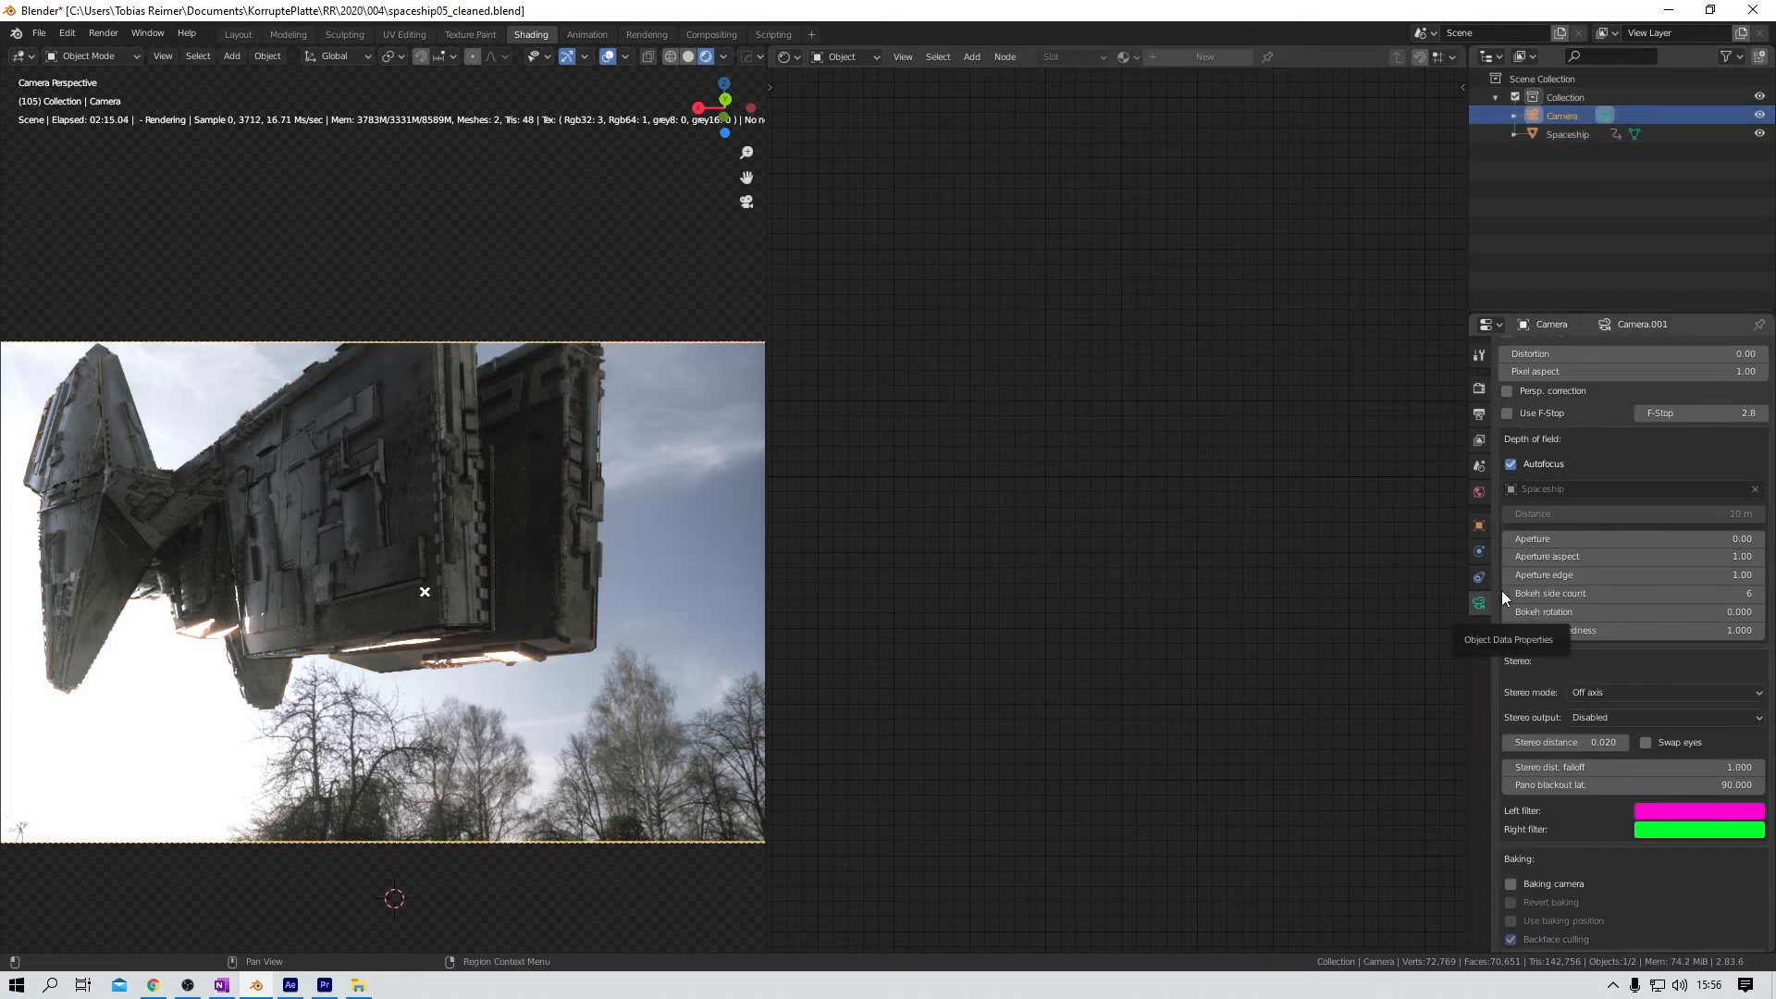
scroll(1605, 481, up, 15)
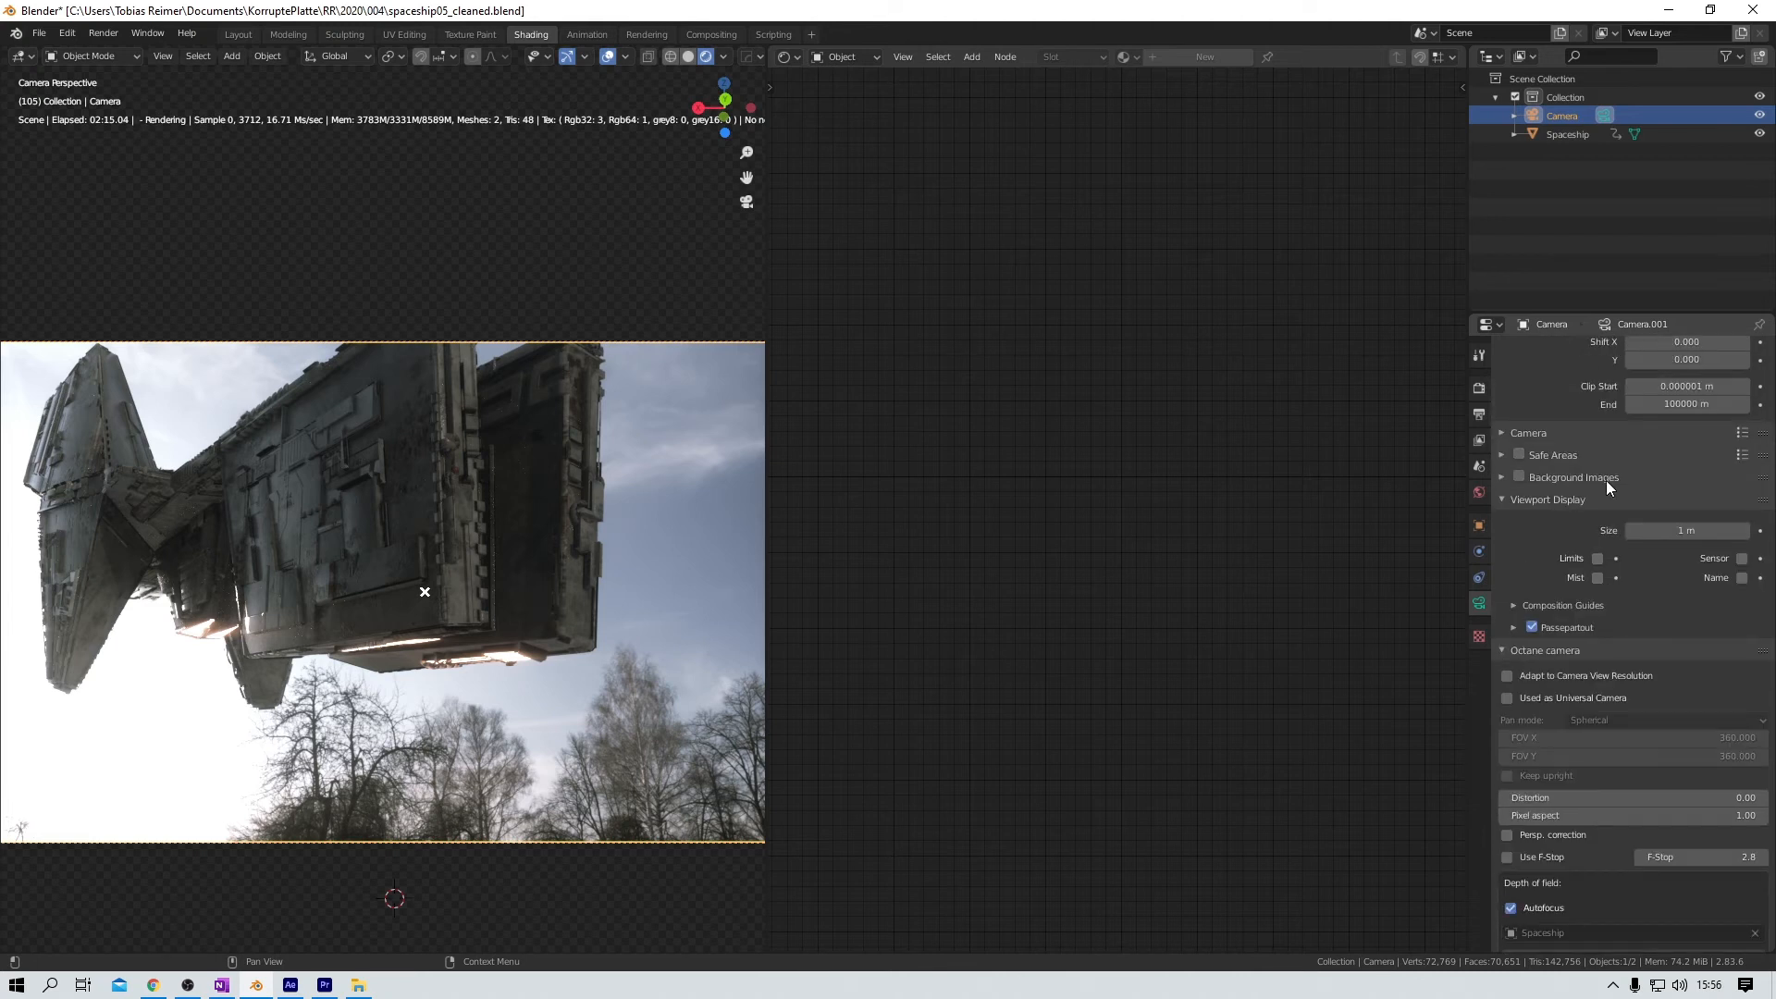
scroll(1603, 499, down, 20)
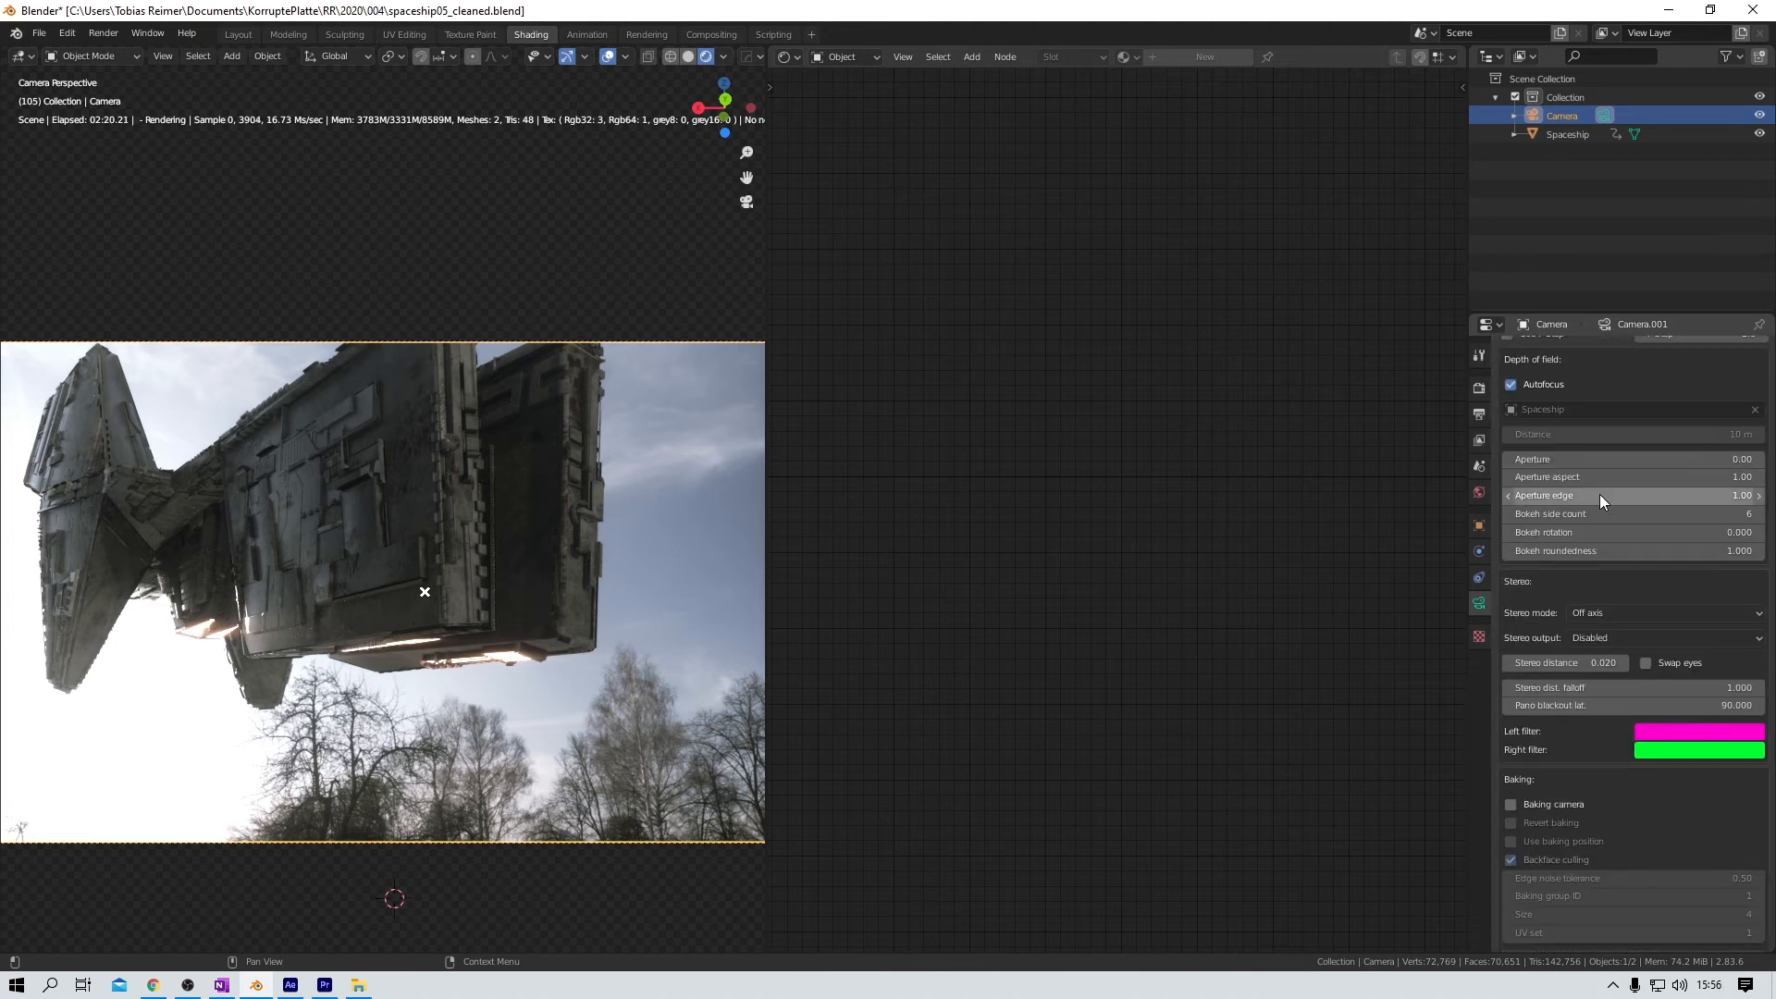
scroll(1600, 495, down, 12)
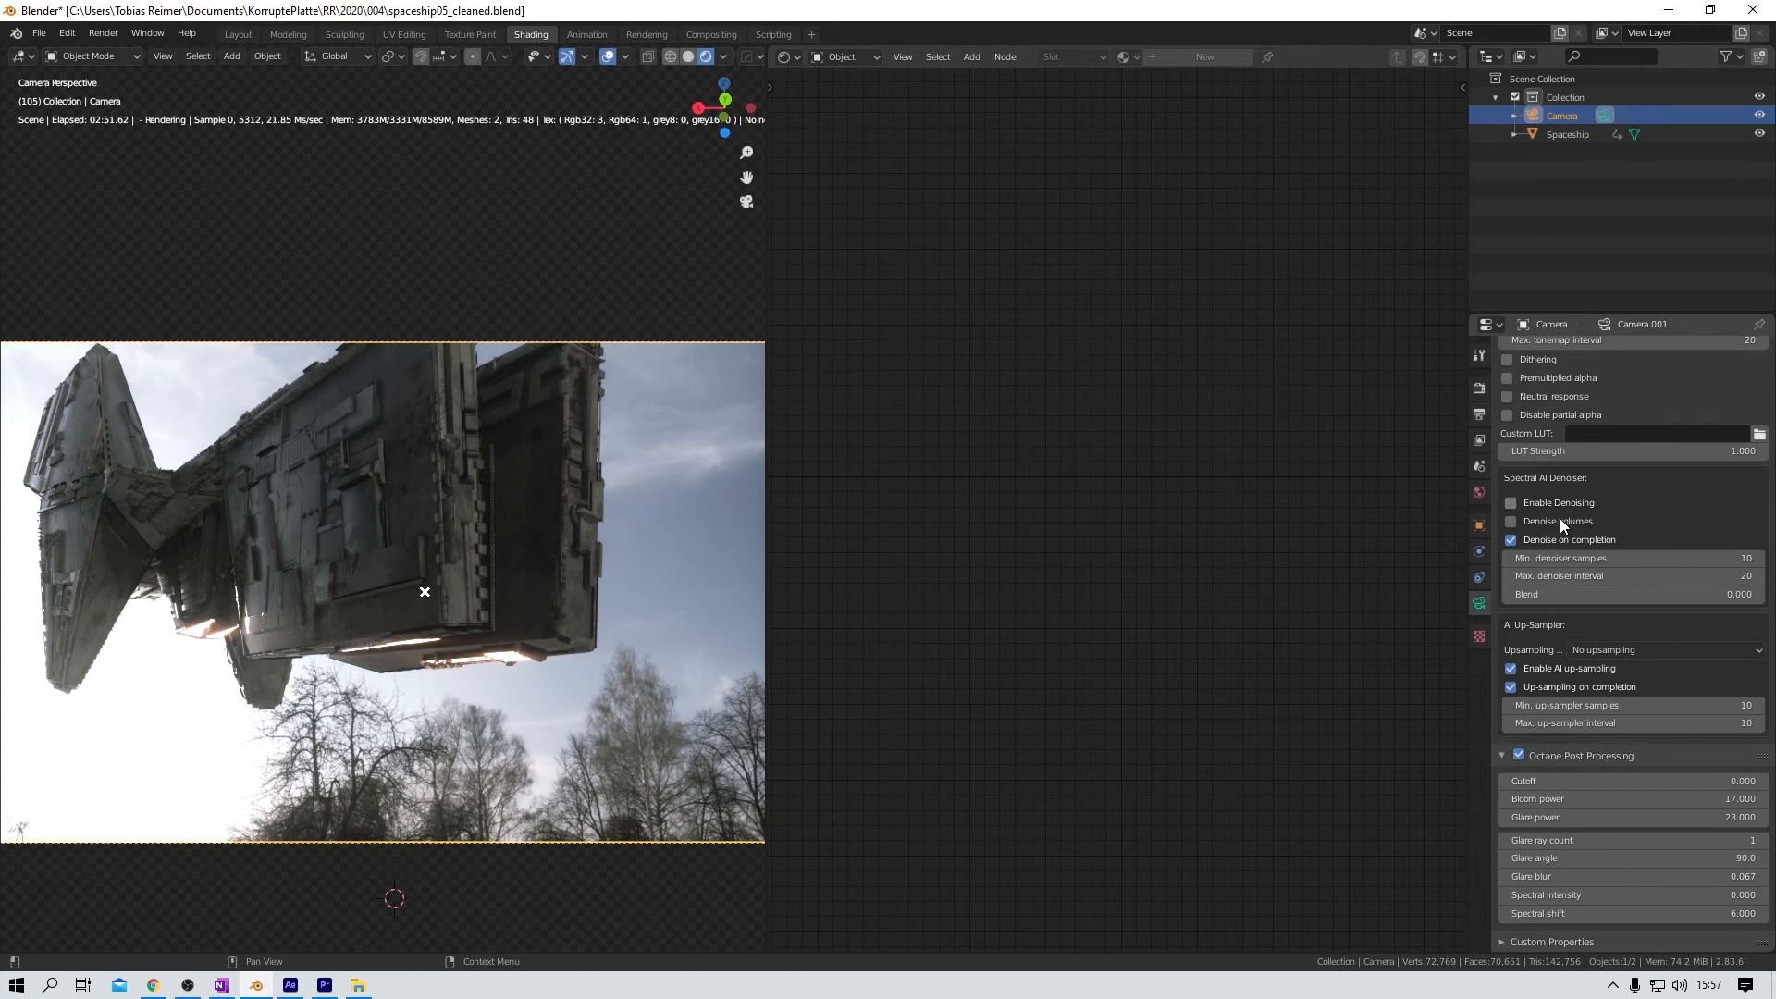
Step: Switch the camera's Octane Post Processing off and on repeatedly to compare the render, leaving it enabled
click(1517, 753)
click(1518, 755)
click(1518, 755)
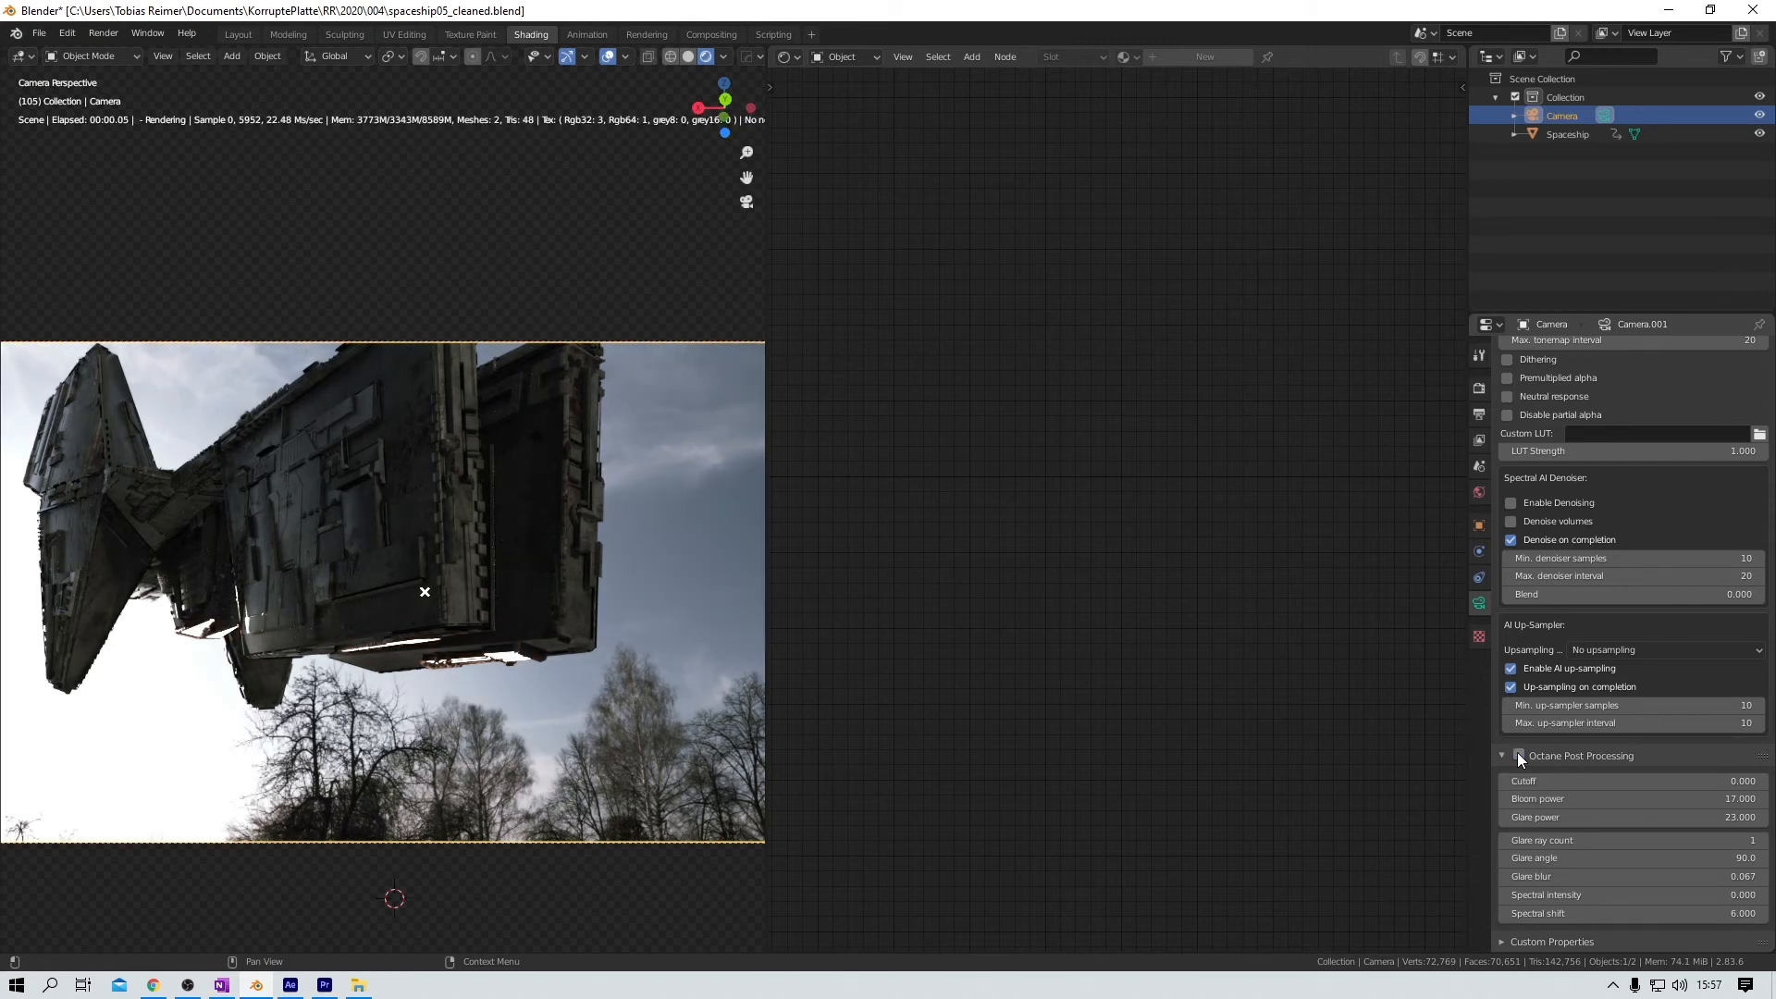
click(1517, 754)
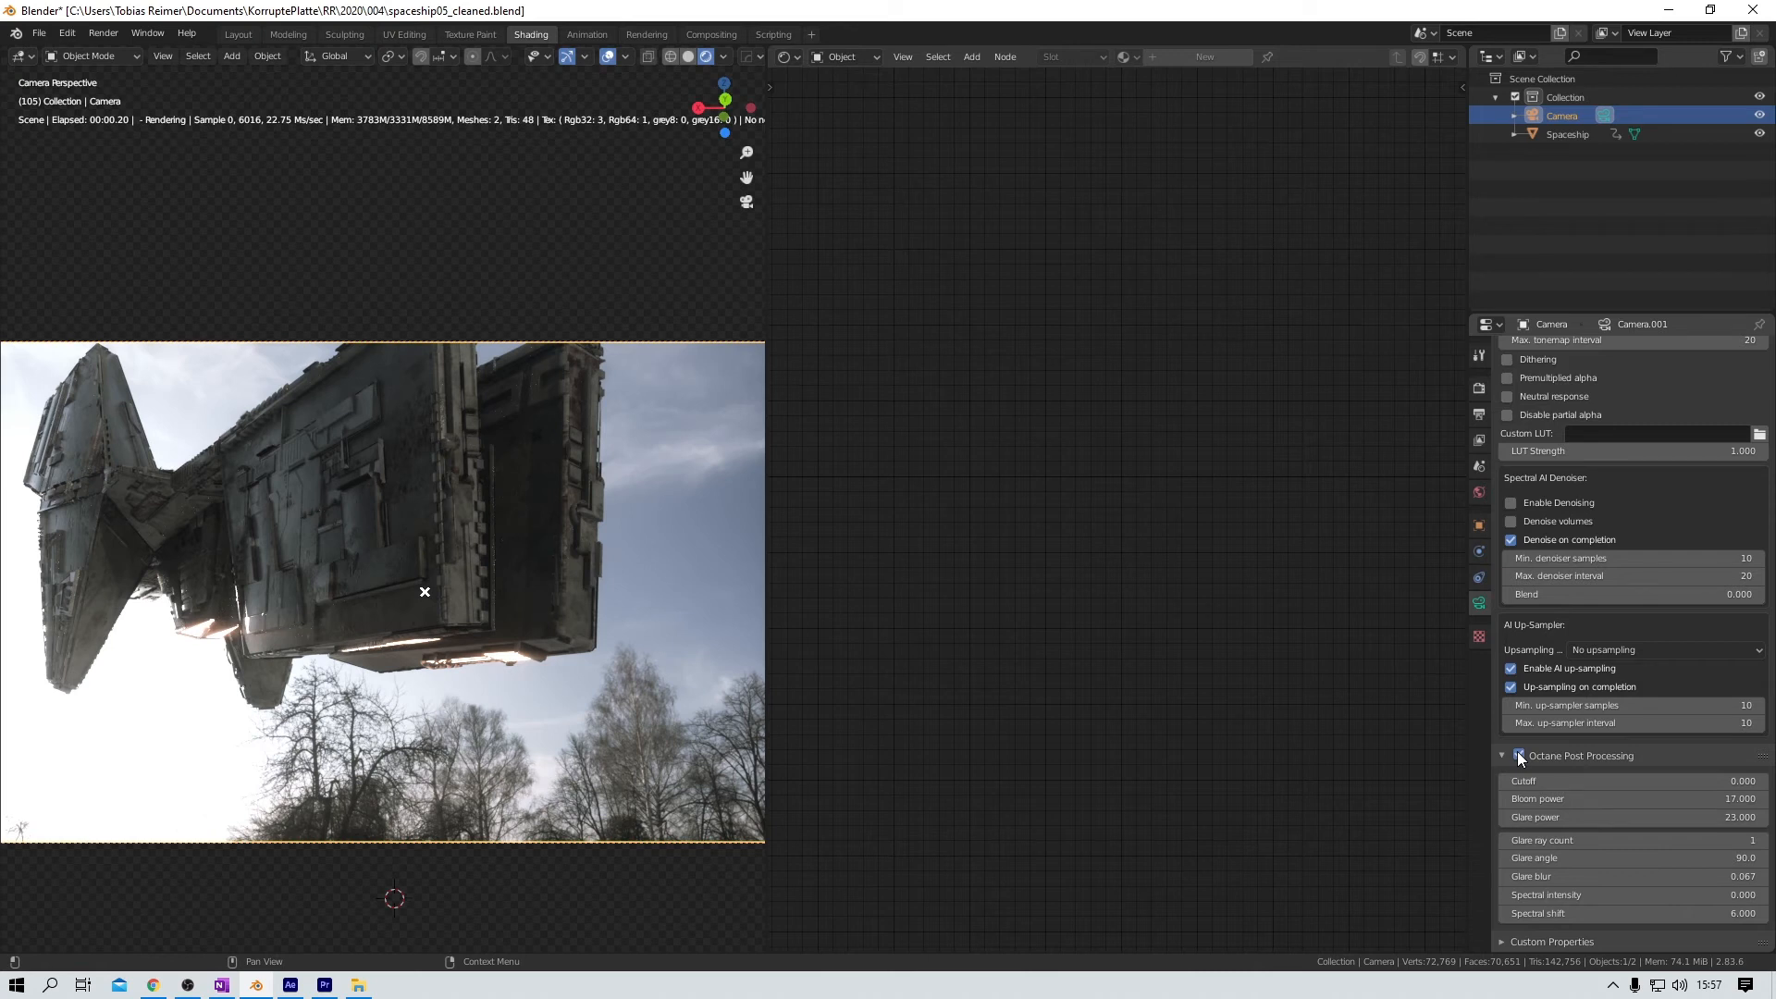
click(1518, 755)
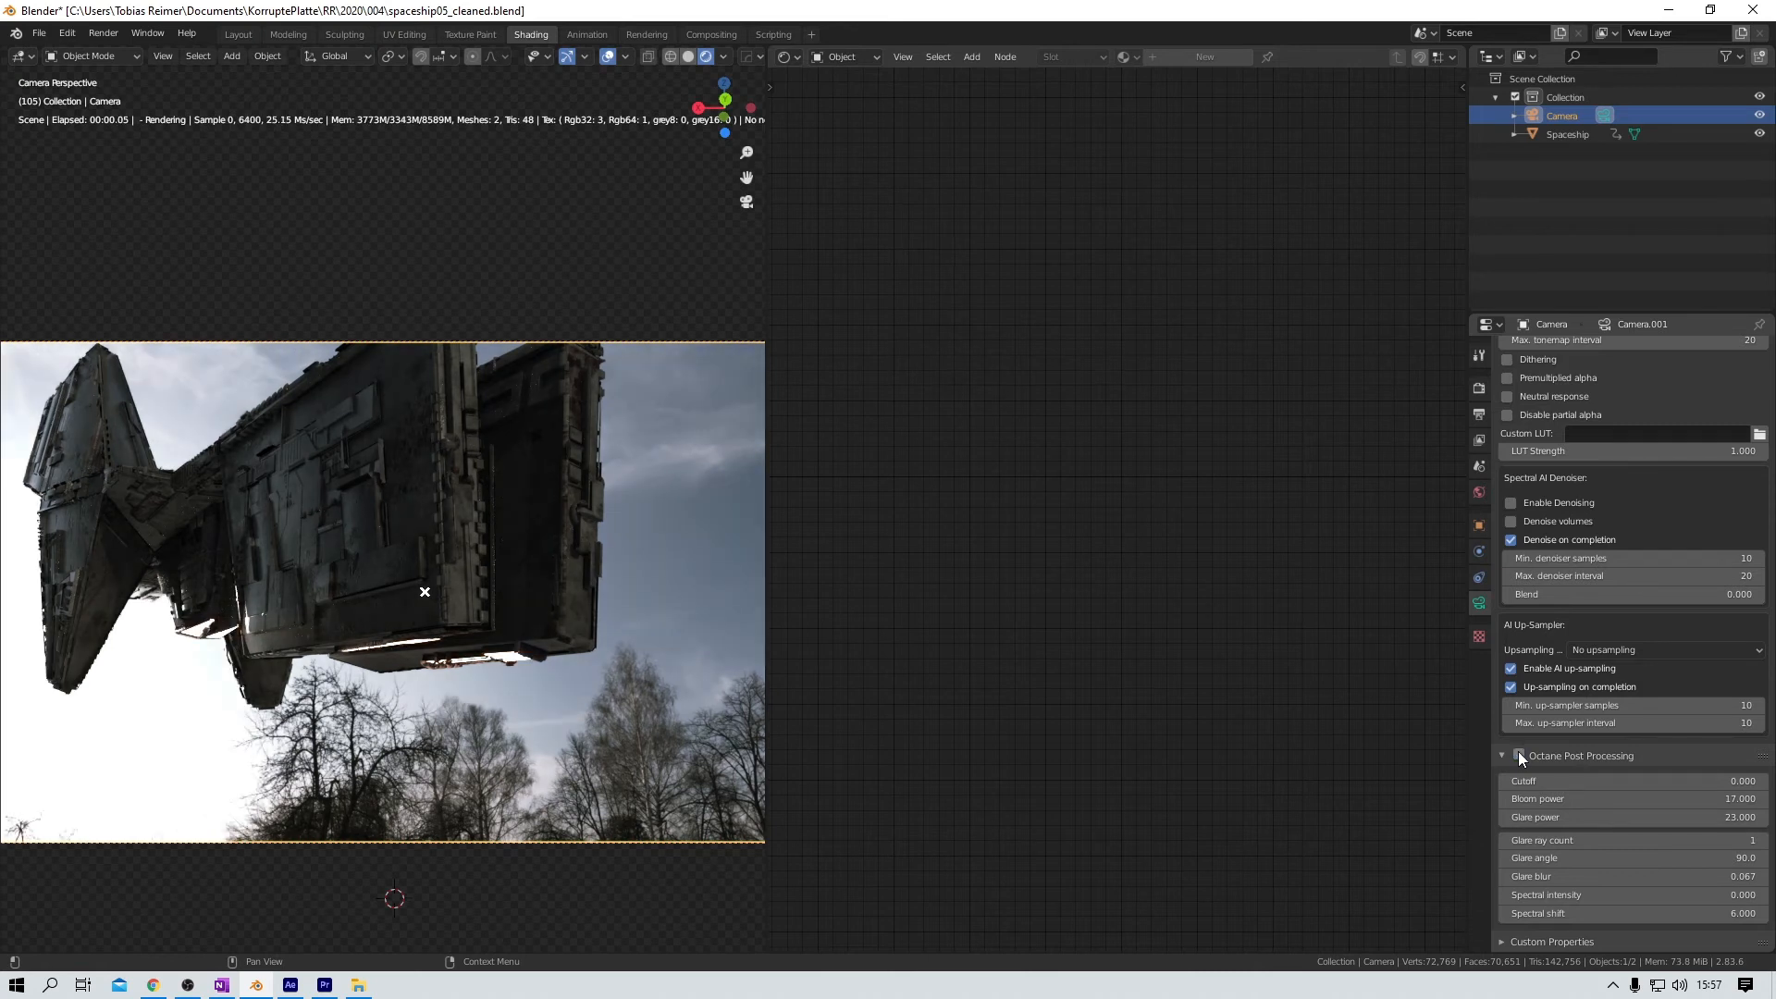
click(1518, 755)
click(1518, 754)
click(1518, 755)
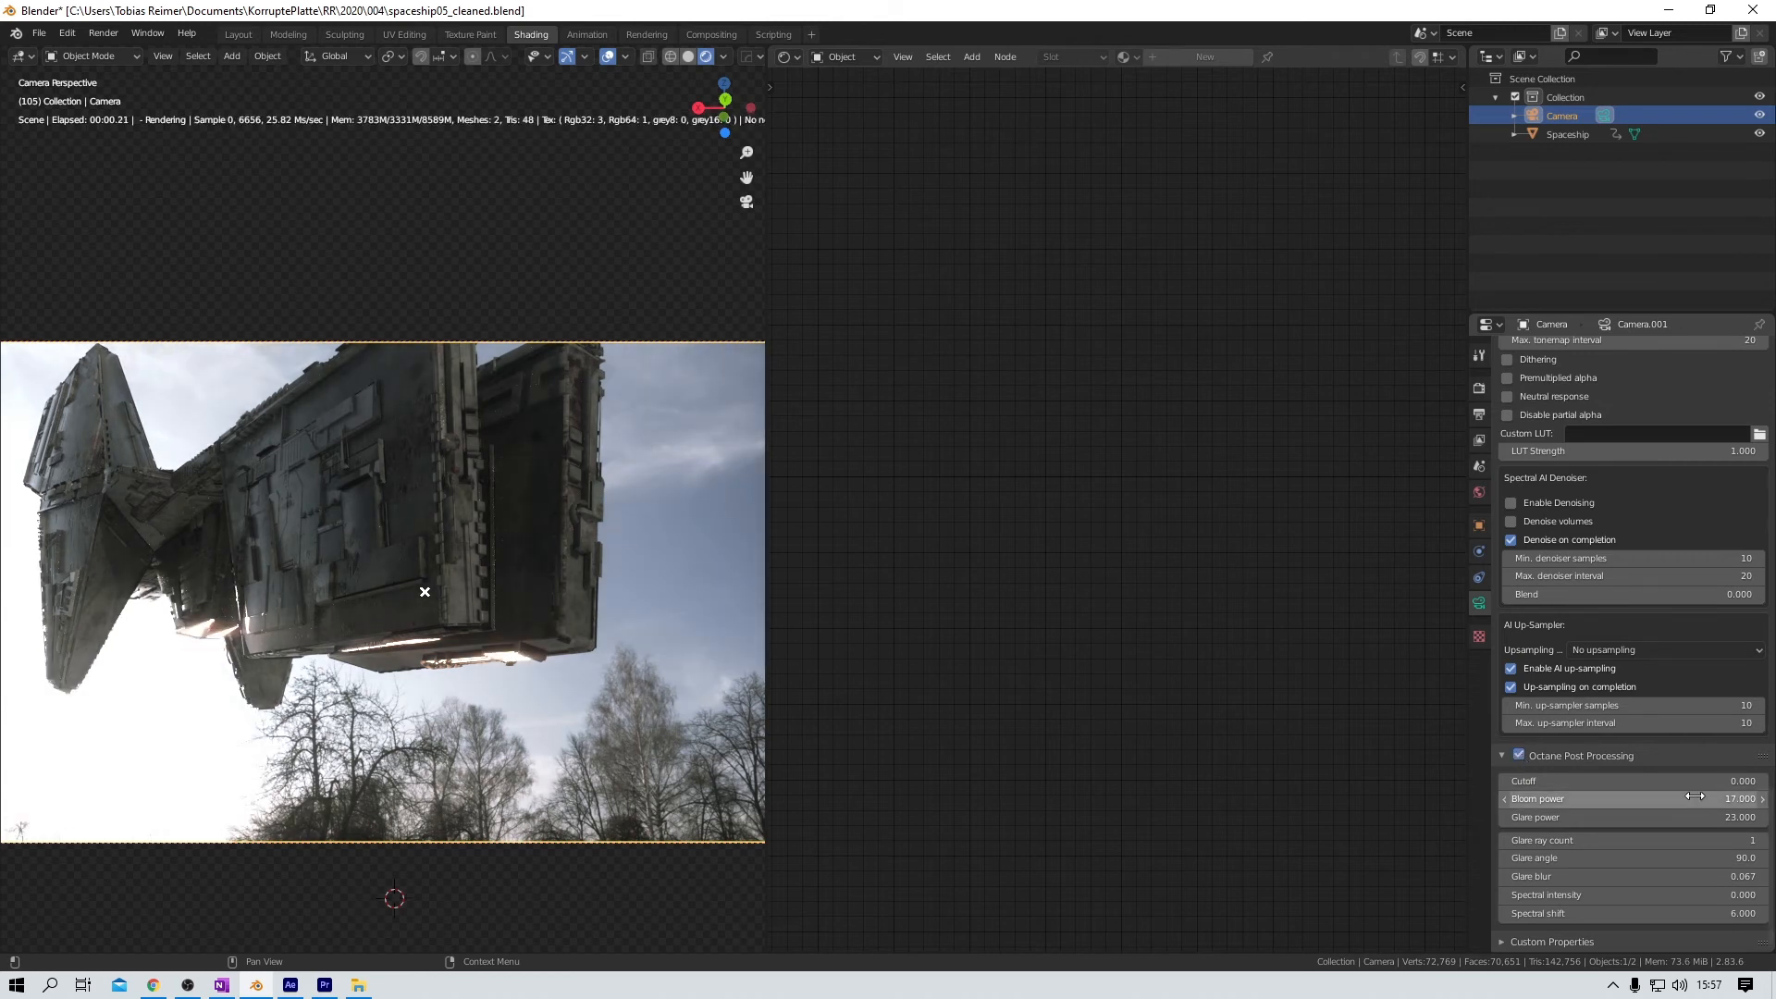
Step: Try a Bloom power of 41.820 in the post-processing settings and undo the change
mouse_move(1694, 797)
mouse_down()
mouse_move(1655, 796)
mouse_move(1752, 796)
mouse_move(1694, 798)
mouse_up()
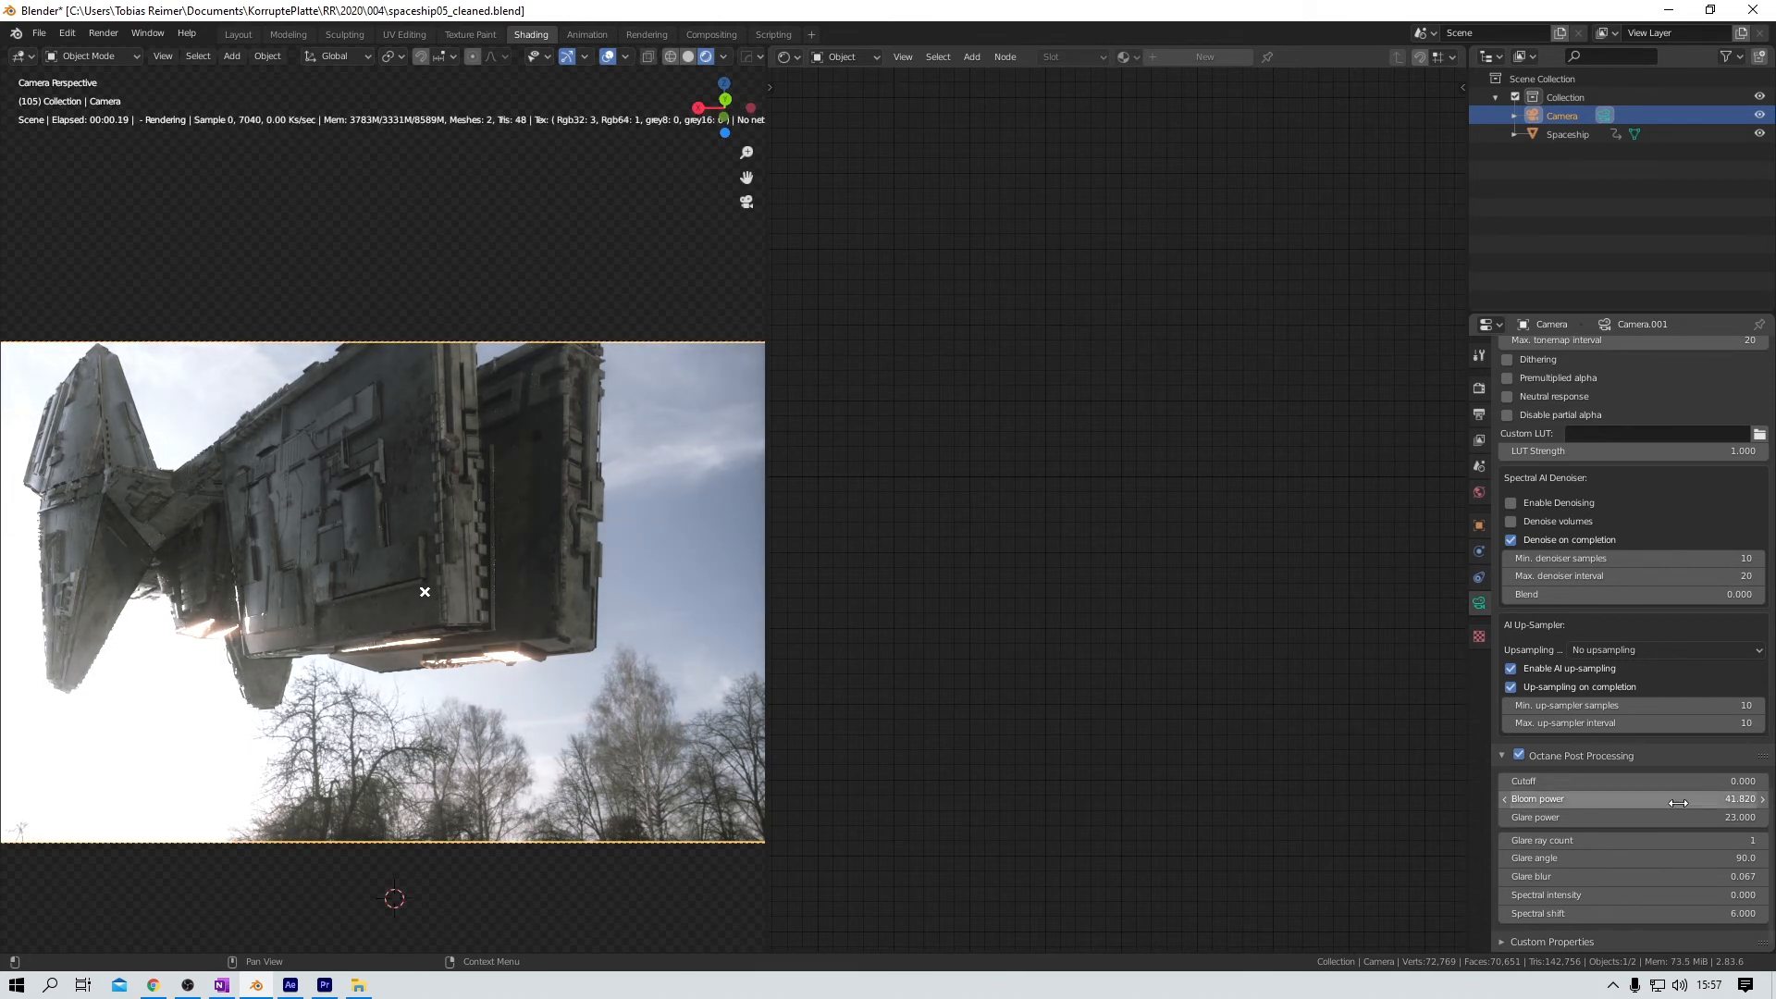
key(ctrl+z)
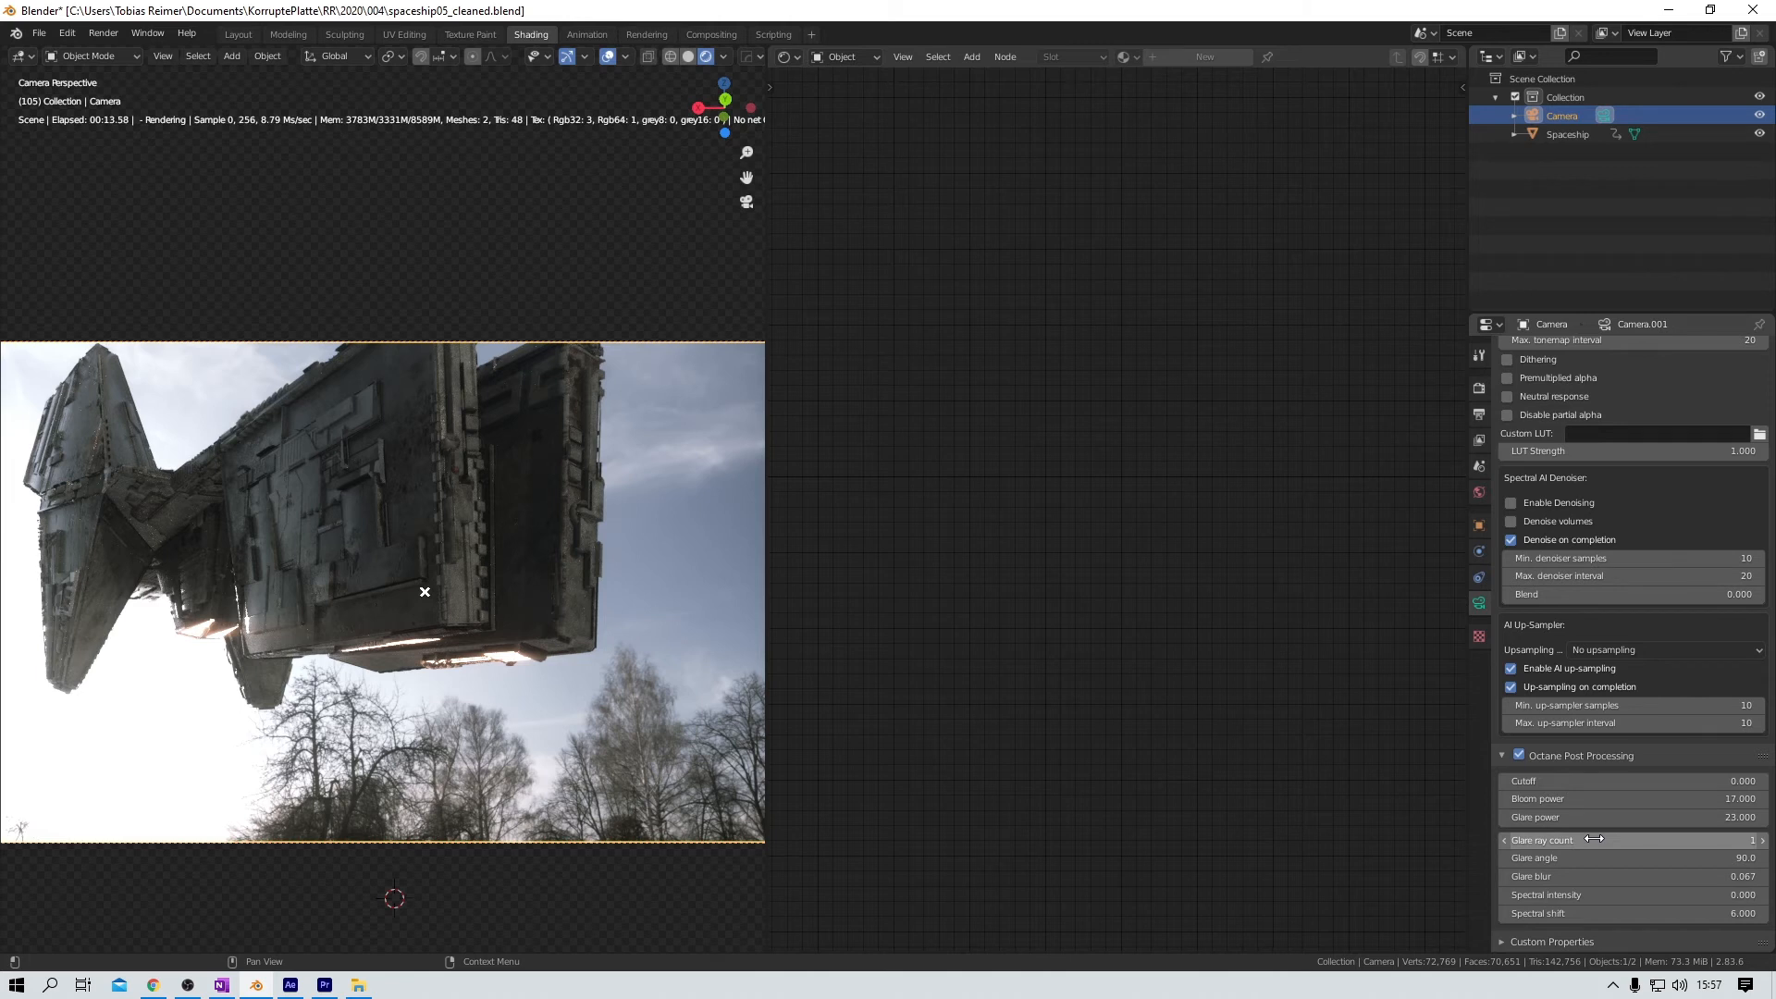
Step: Try the Hotpixel removal value in the Octane Camera Imager settings, ending with 0.6
scroll(1634, 786, up, 7)
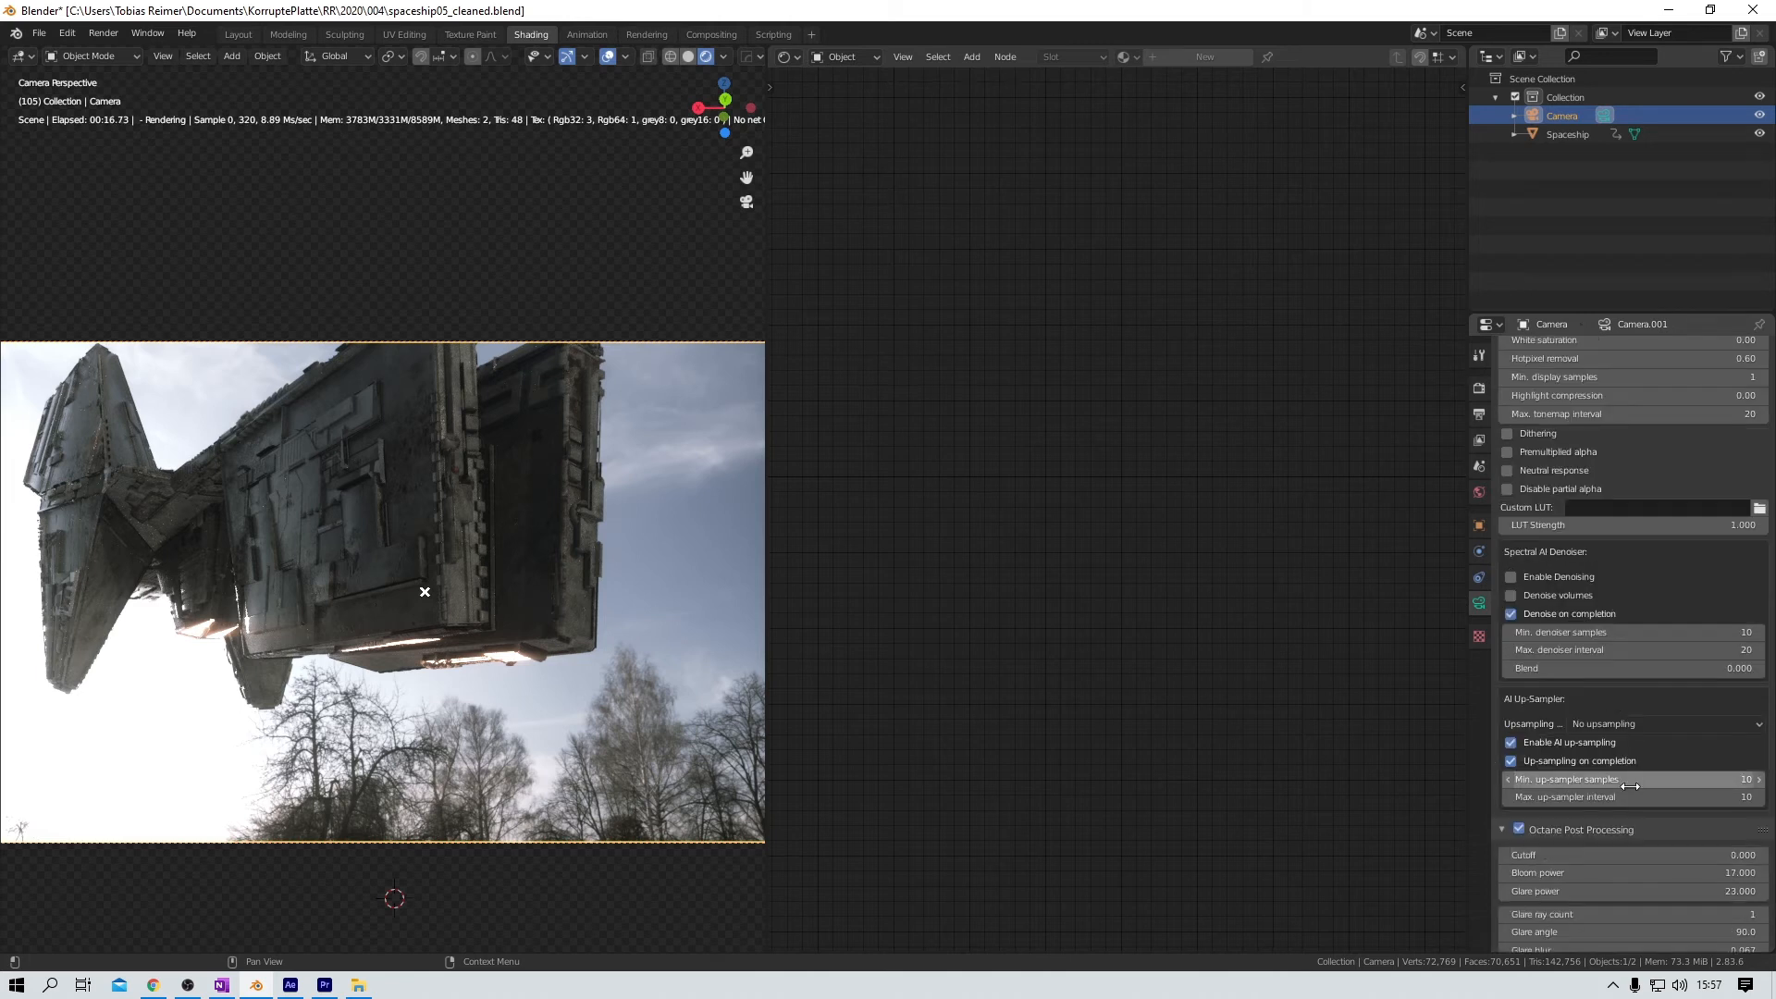
scroll(1633, 784, up, 2)
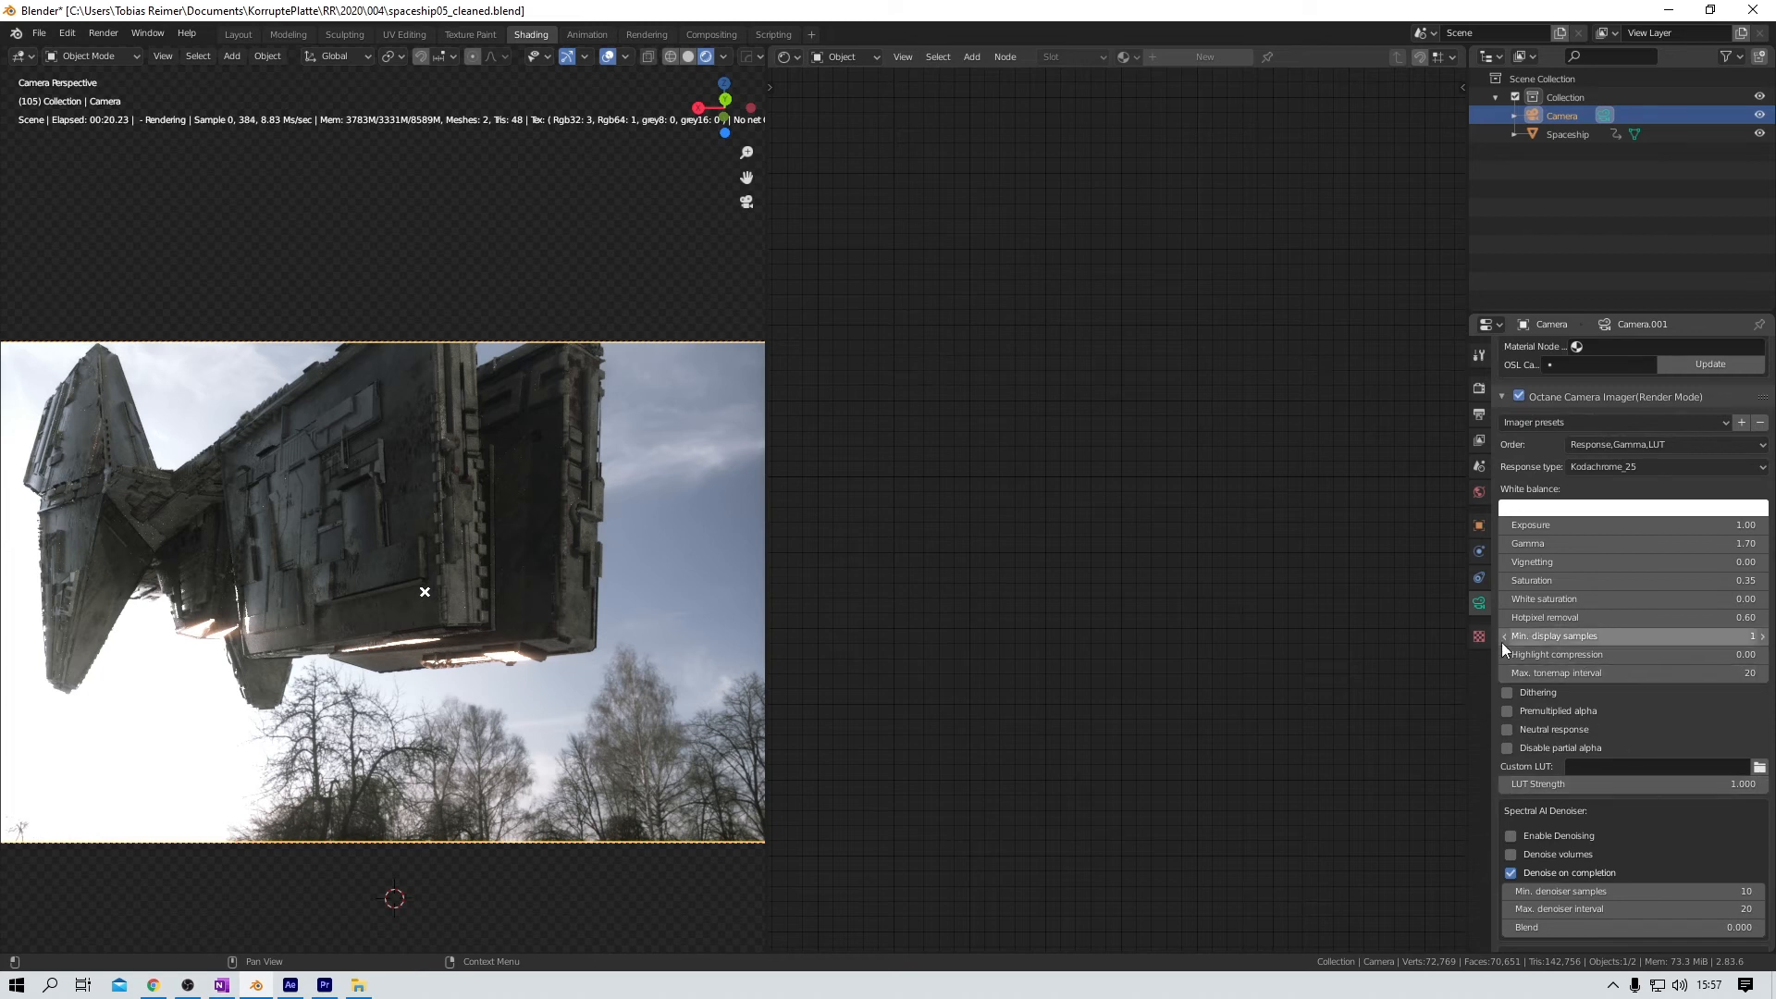
click(1590, 620)
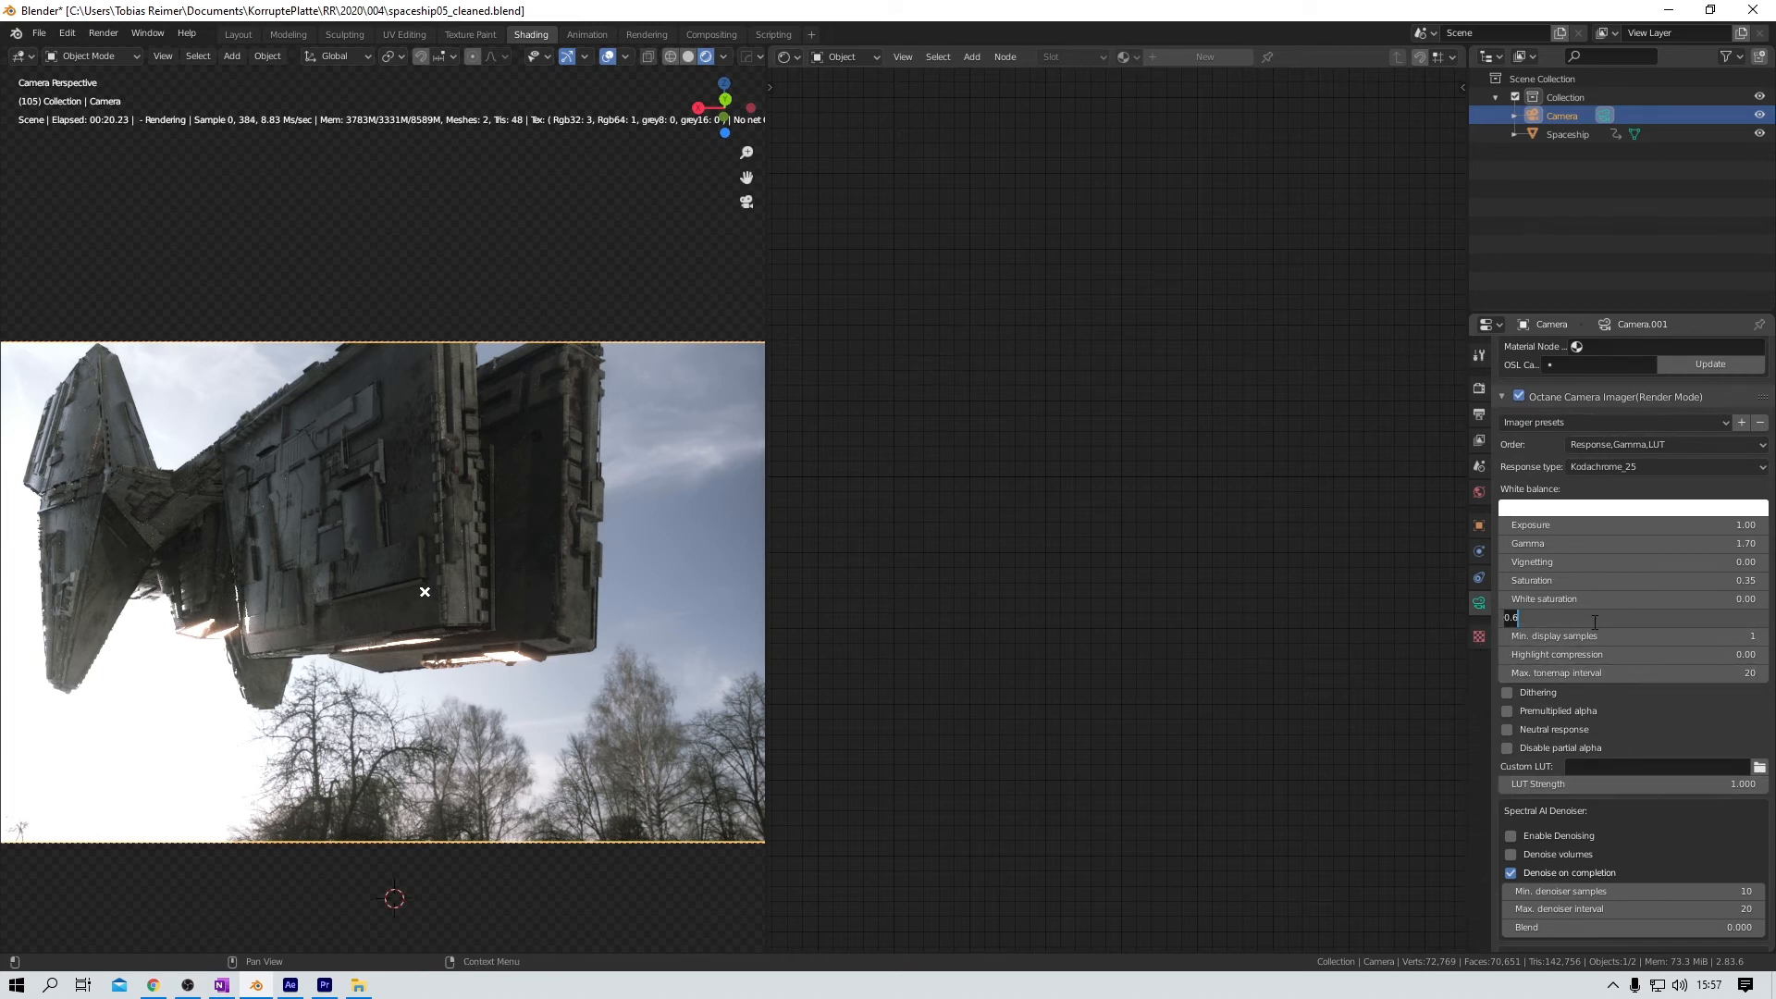
text(1)
text(.0)
text(.6)
key(Return)
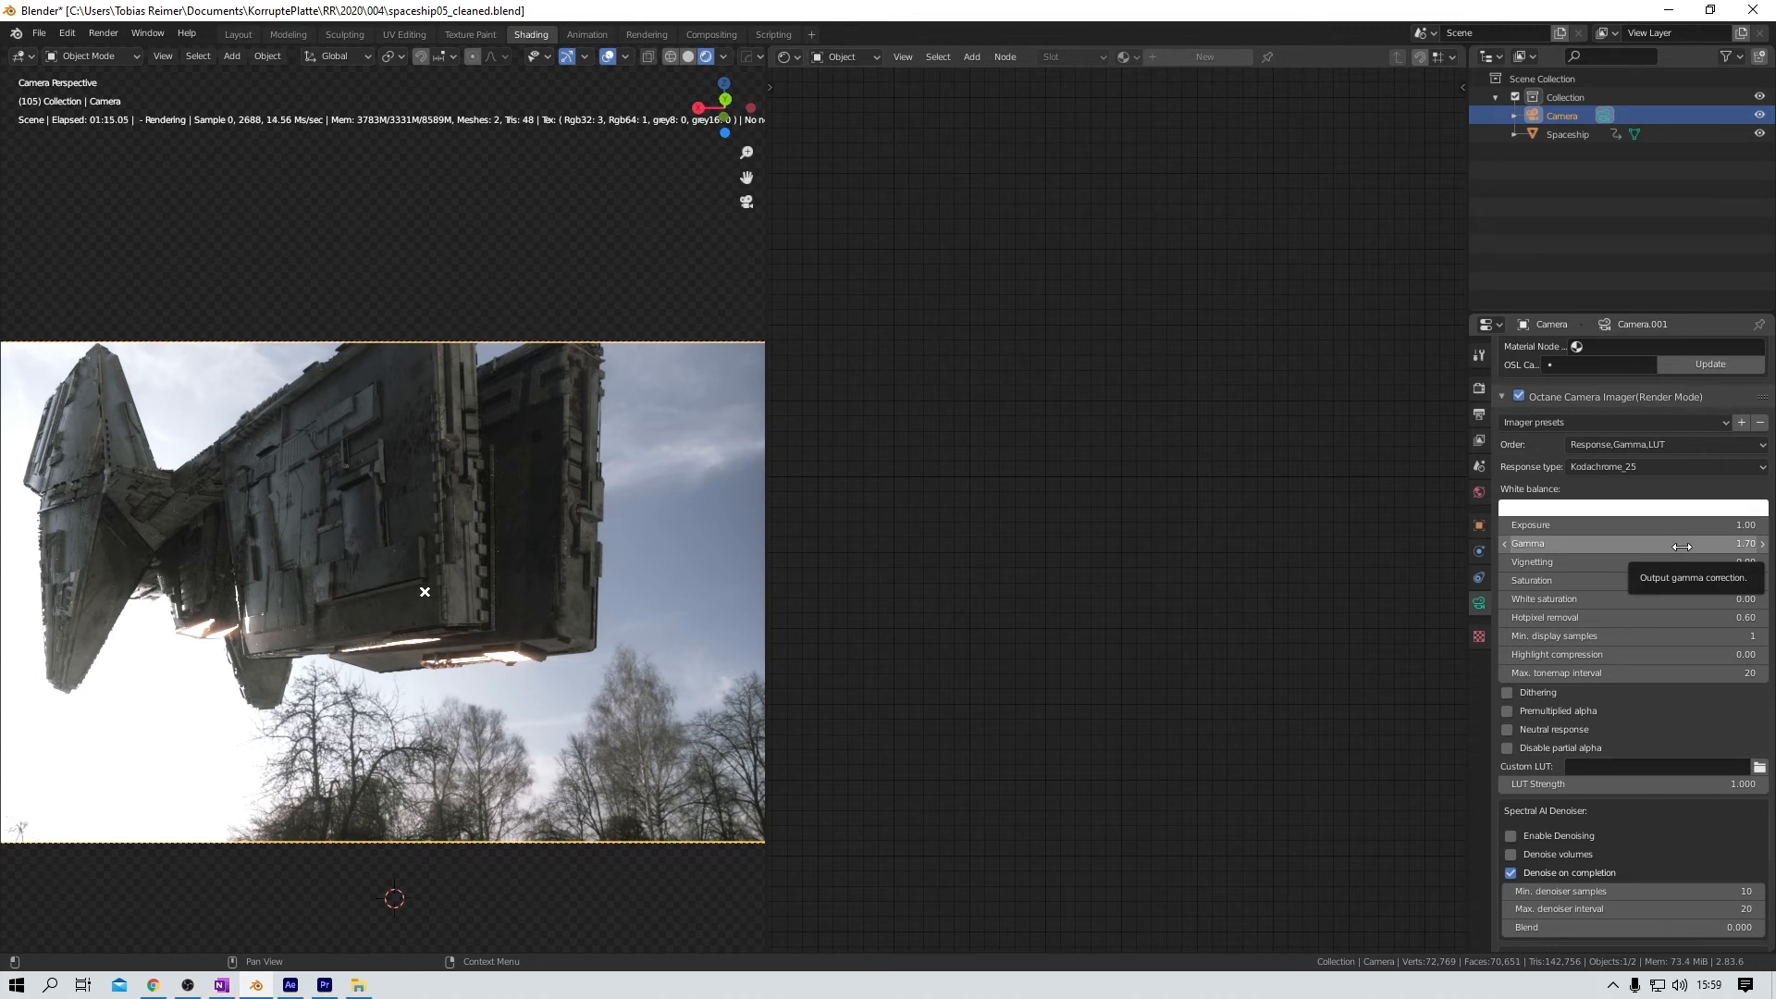
Step: Review the view layer's Emitters, ZDepth and ObjID render passes and their File Output nodes in the compositor
click(1479, 440)
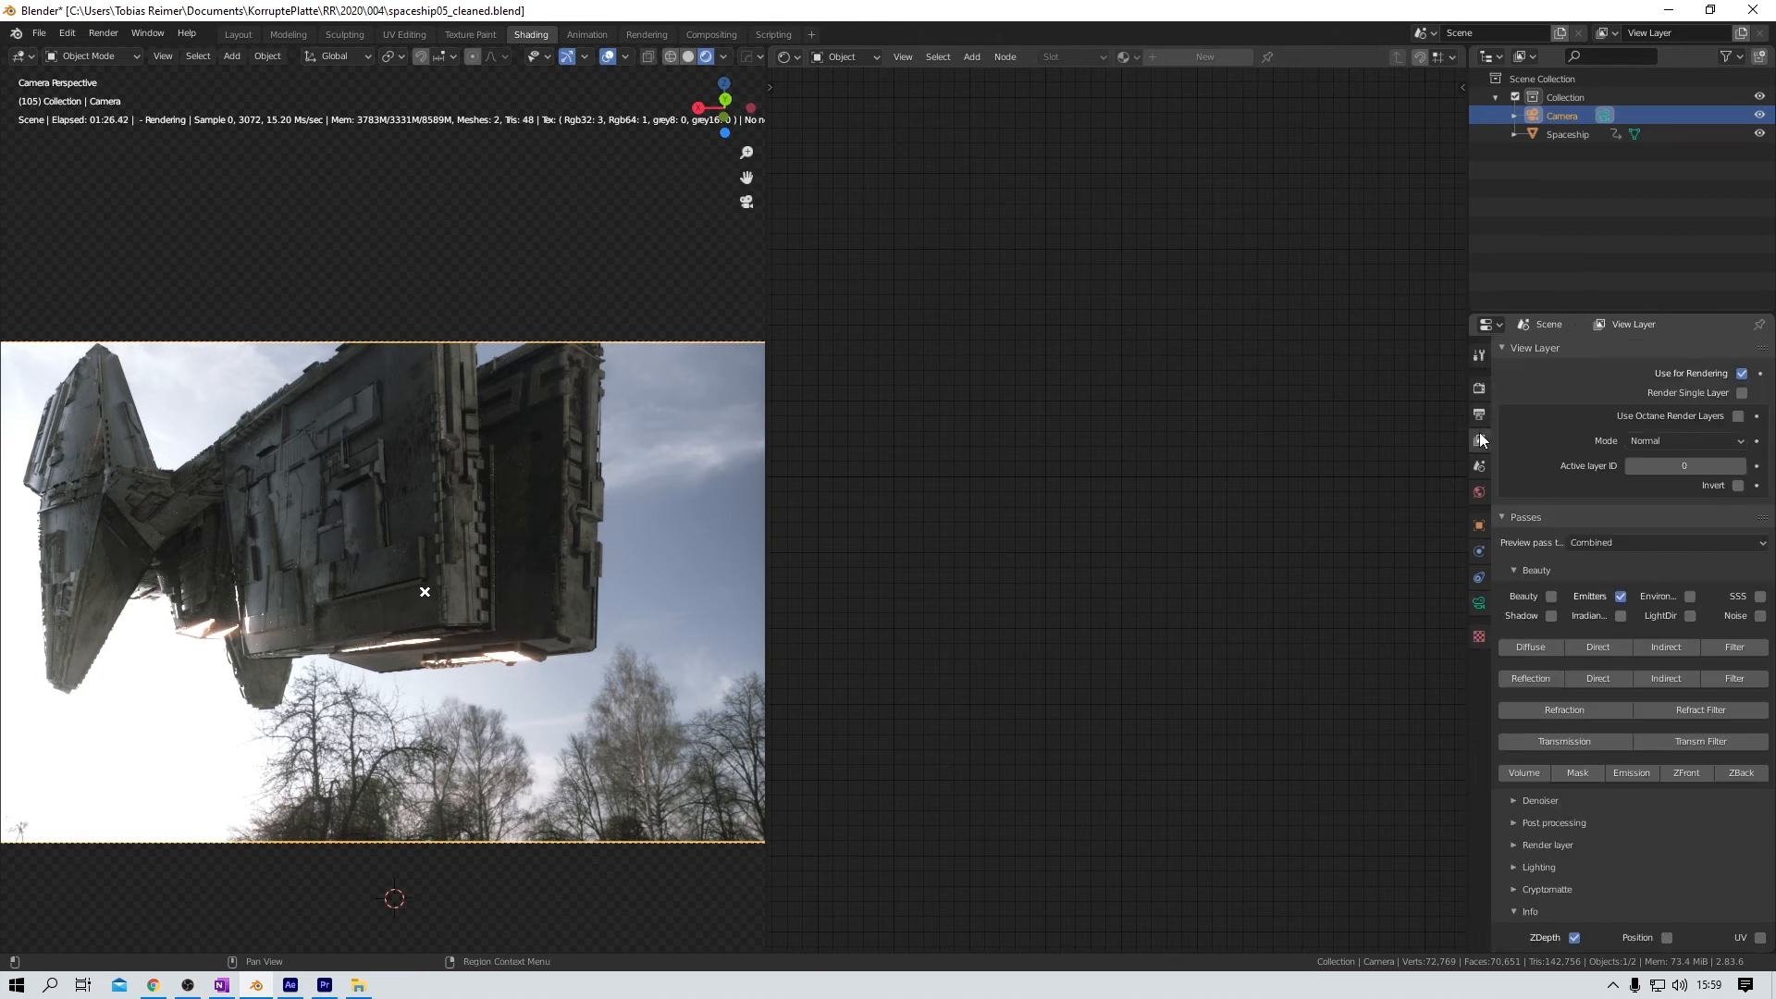
click(1619, 596)
scroll(1559, 845, down, 8)
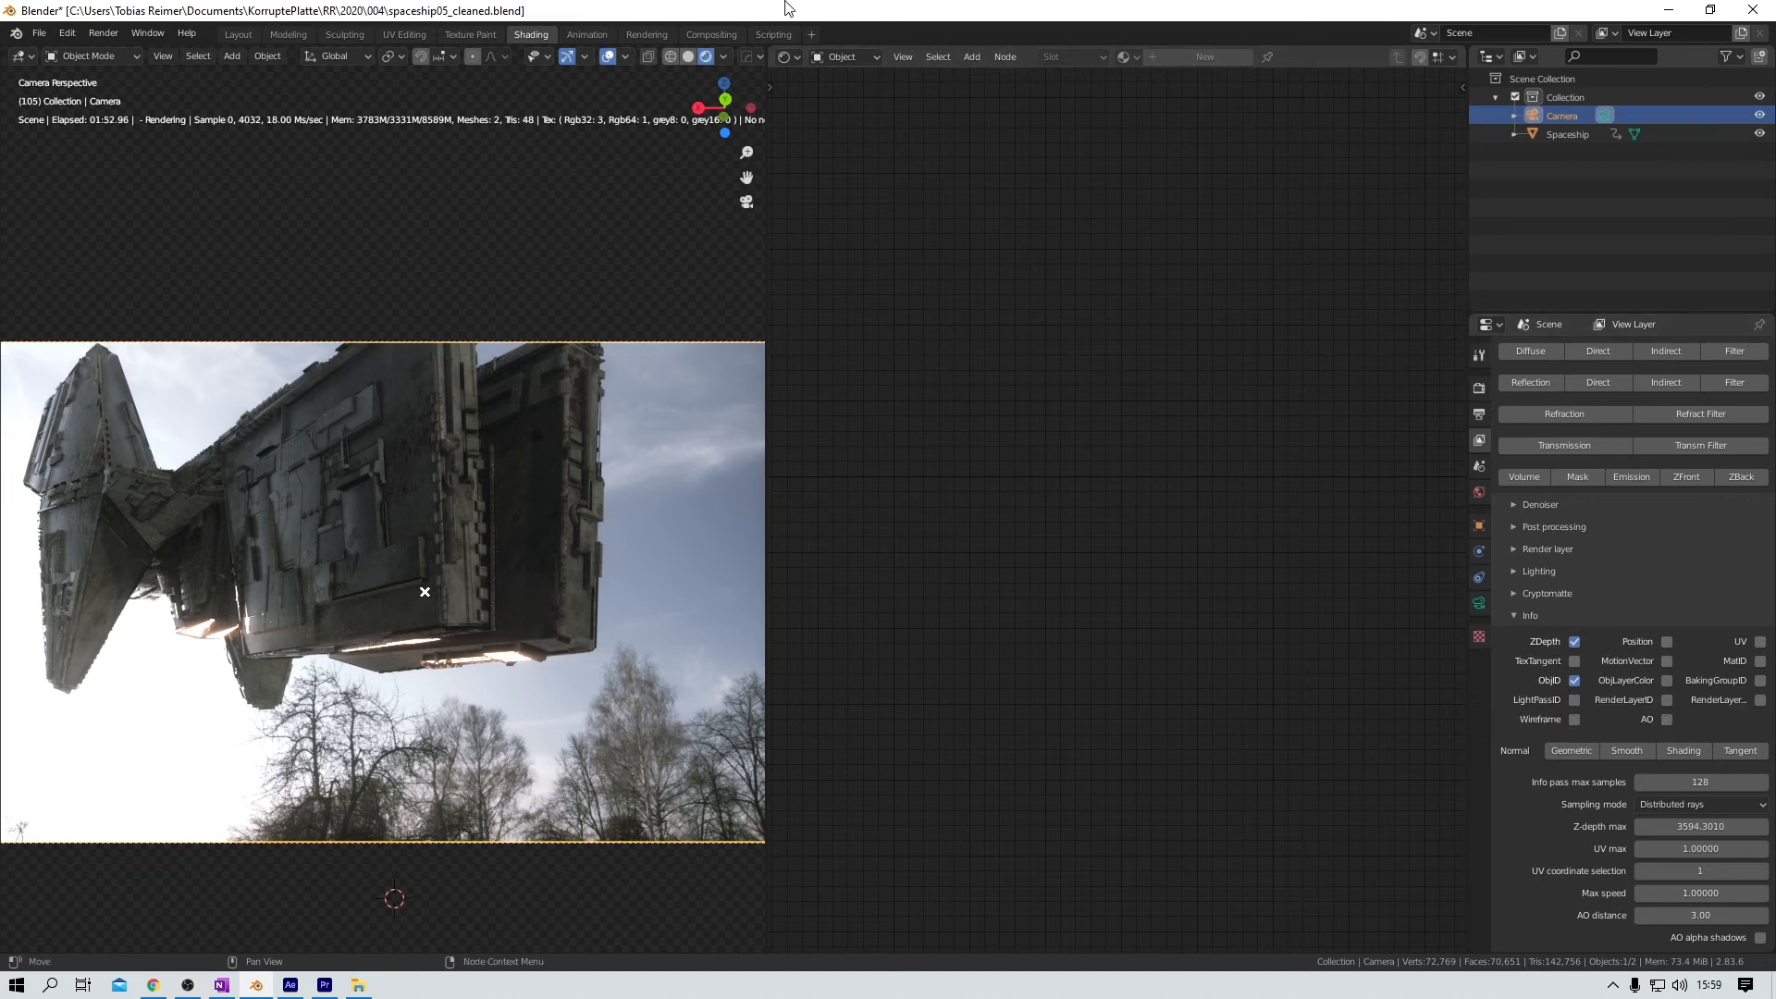
click(701, 34)
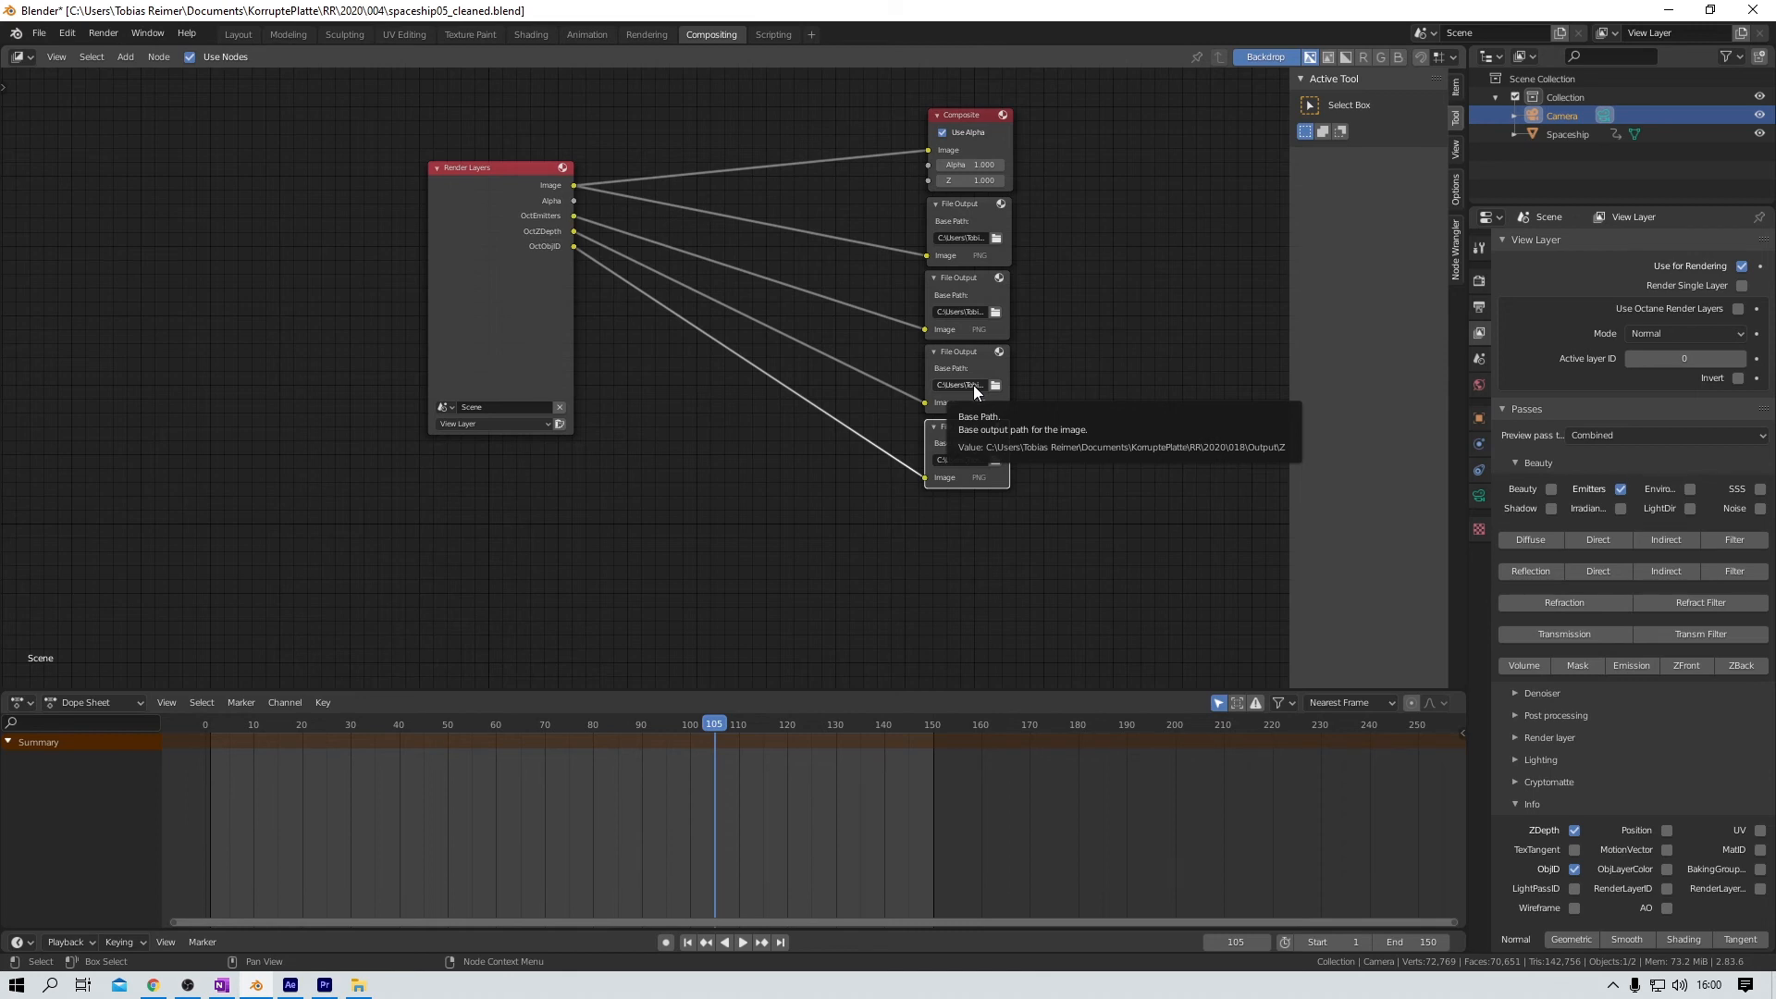
Step: Browse the rendered image sequence in the ObjectID folder in File Explorer and return to the Output folder
drag(1775, 573, 832, 180)
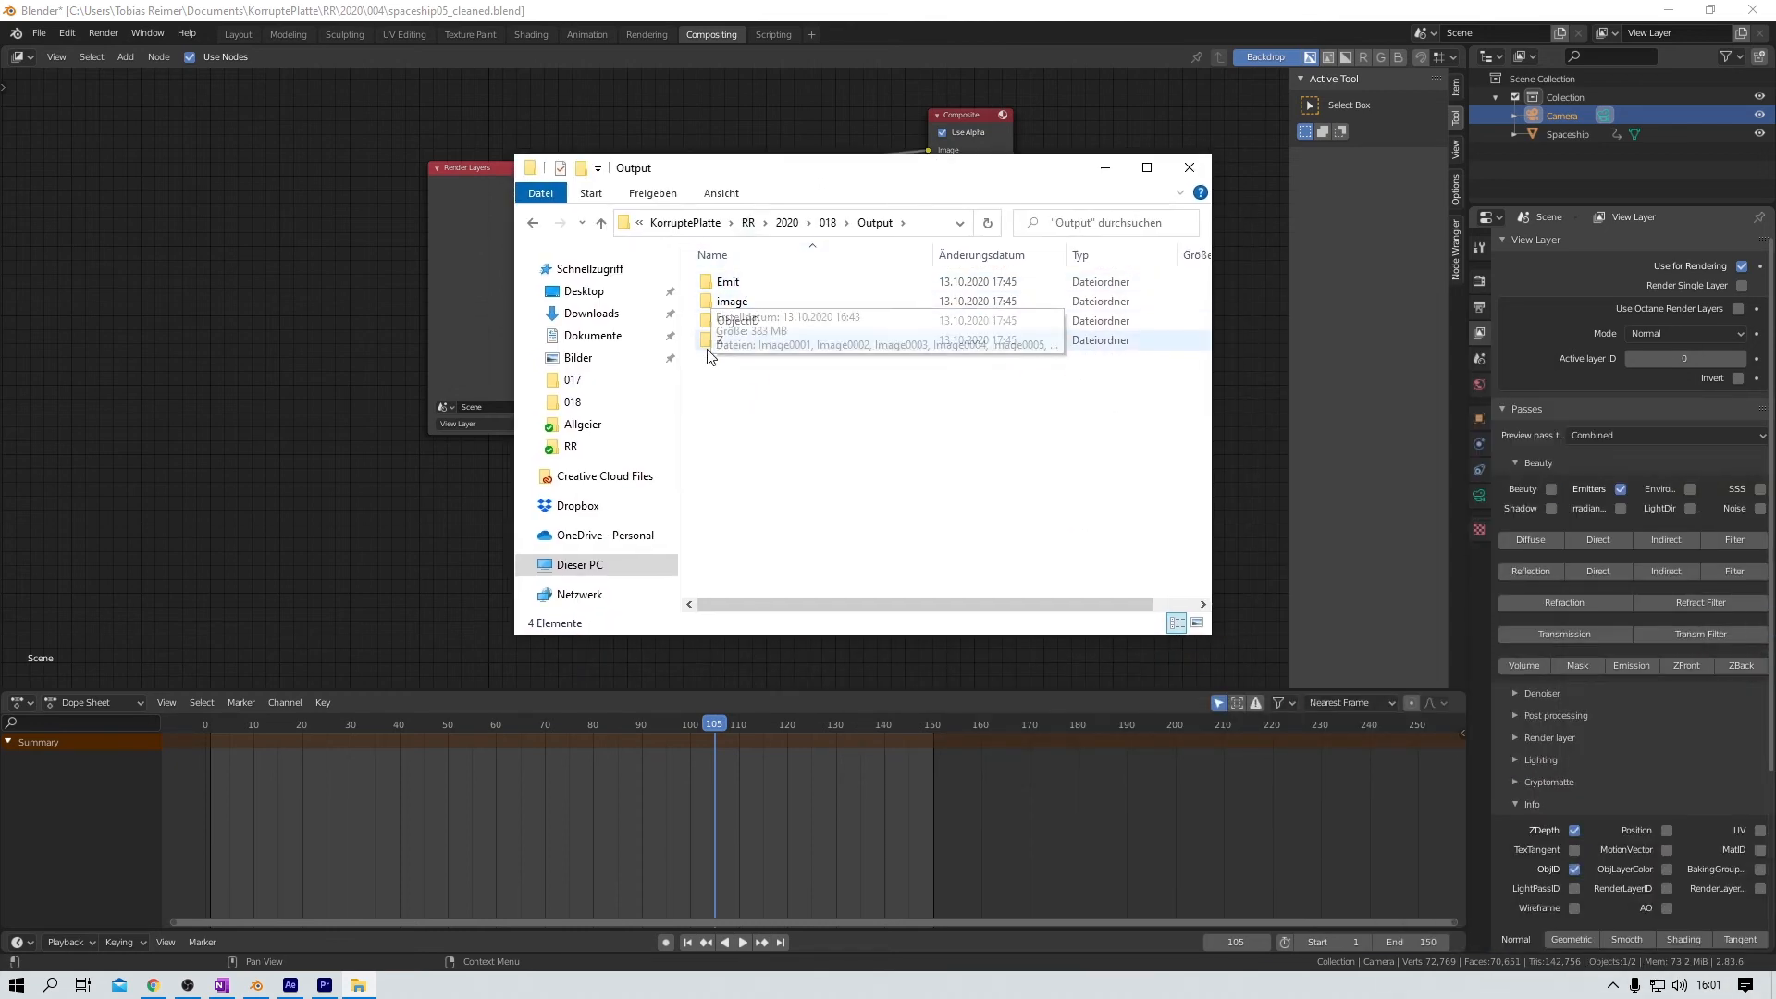
double_click(726, 322)
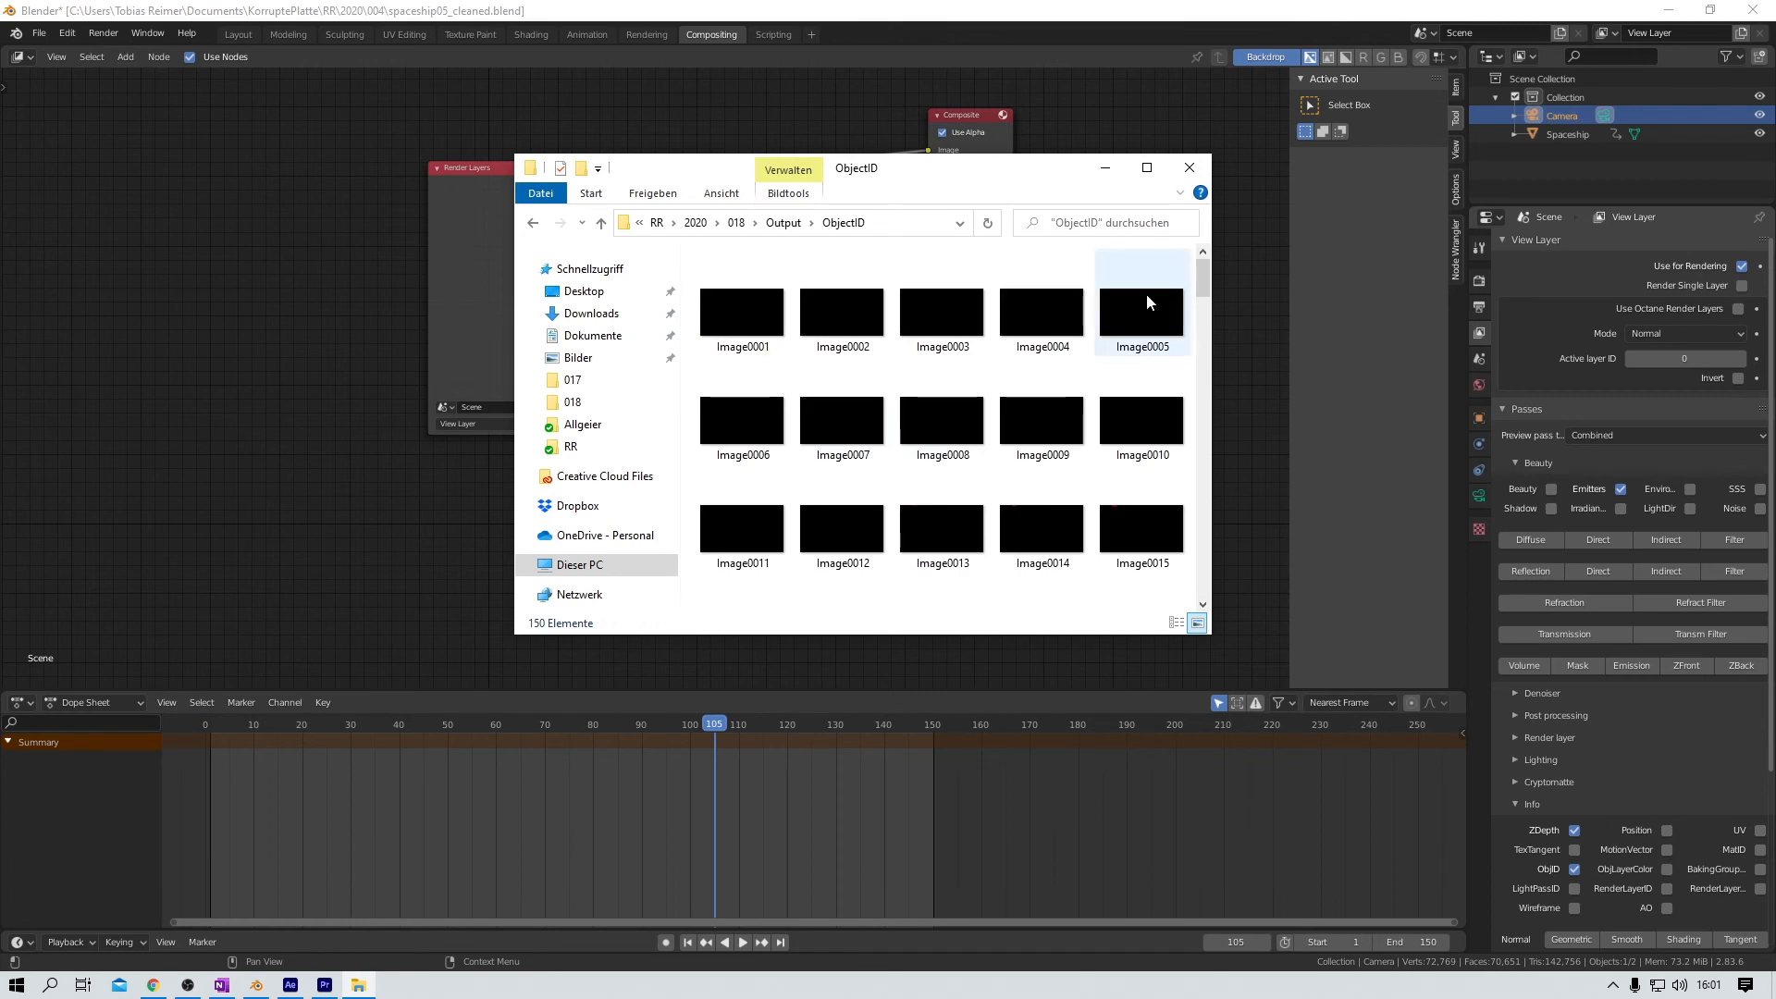
scroll(1073, 425, down, 15)
scroll(1073, 423, up, 15)
scroll(1073, 422, down, 5)
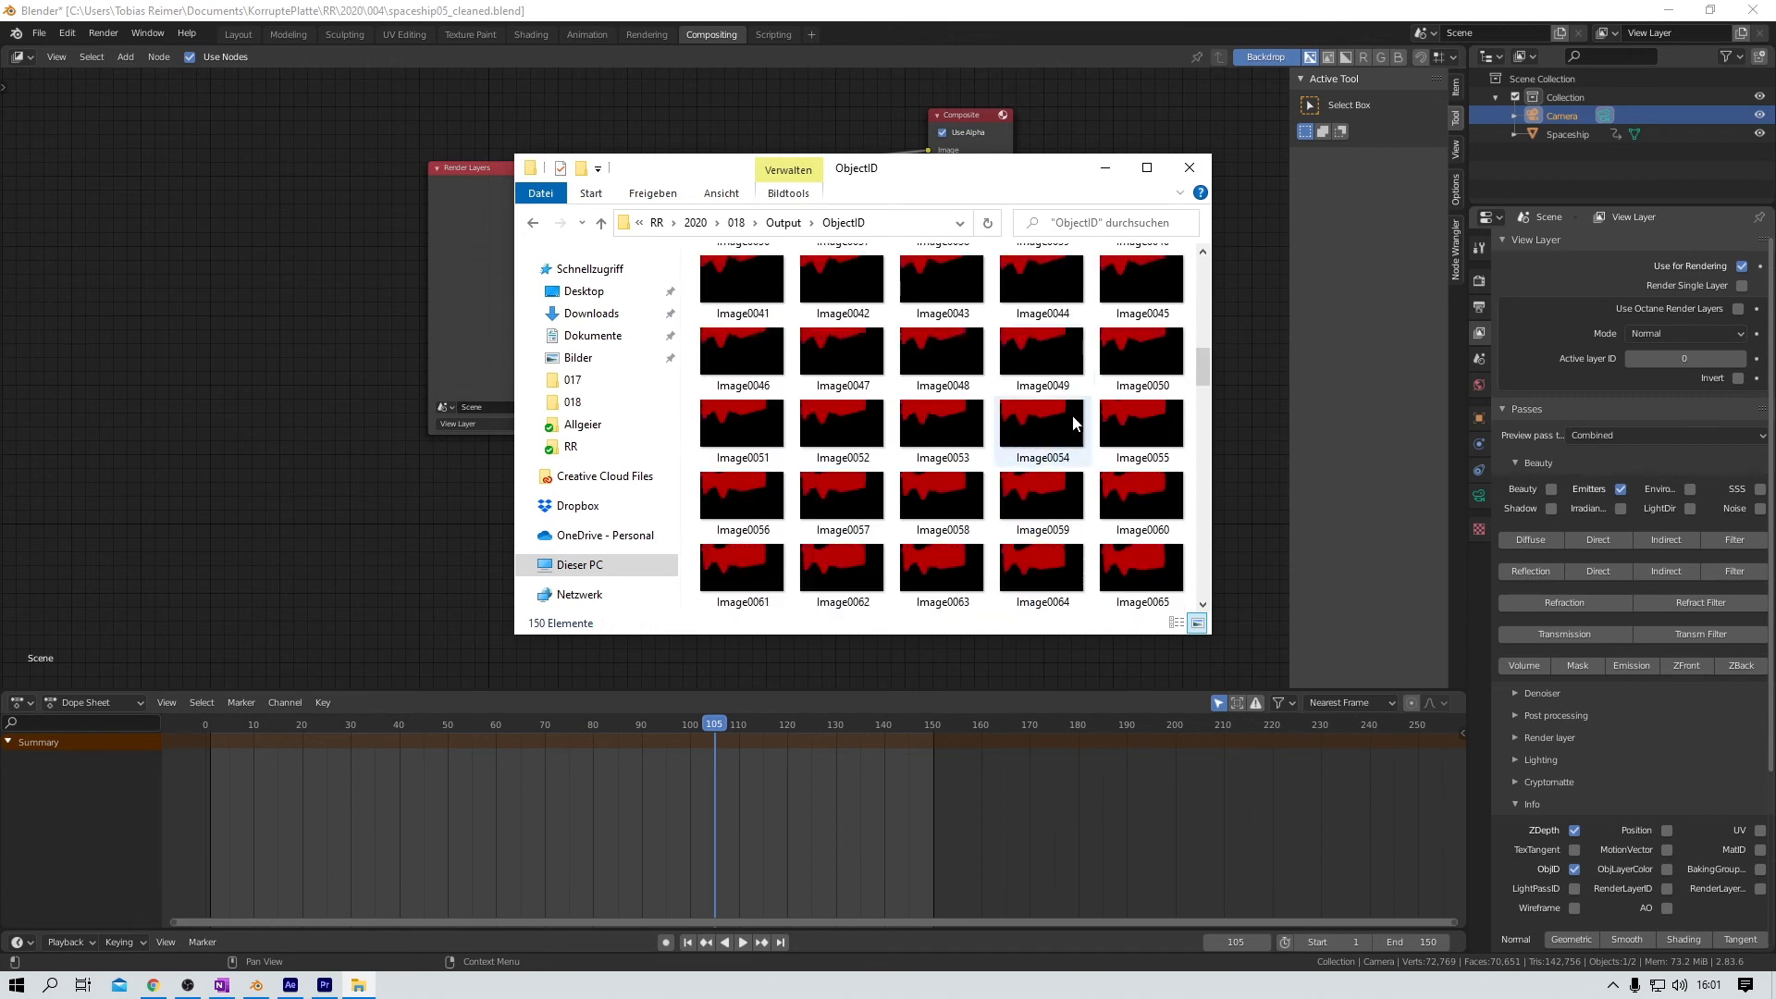
click(601, 224)
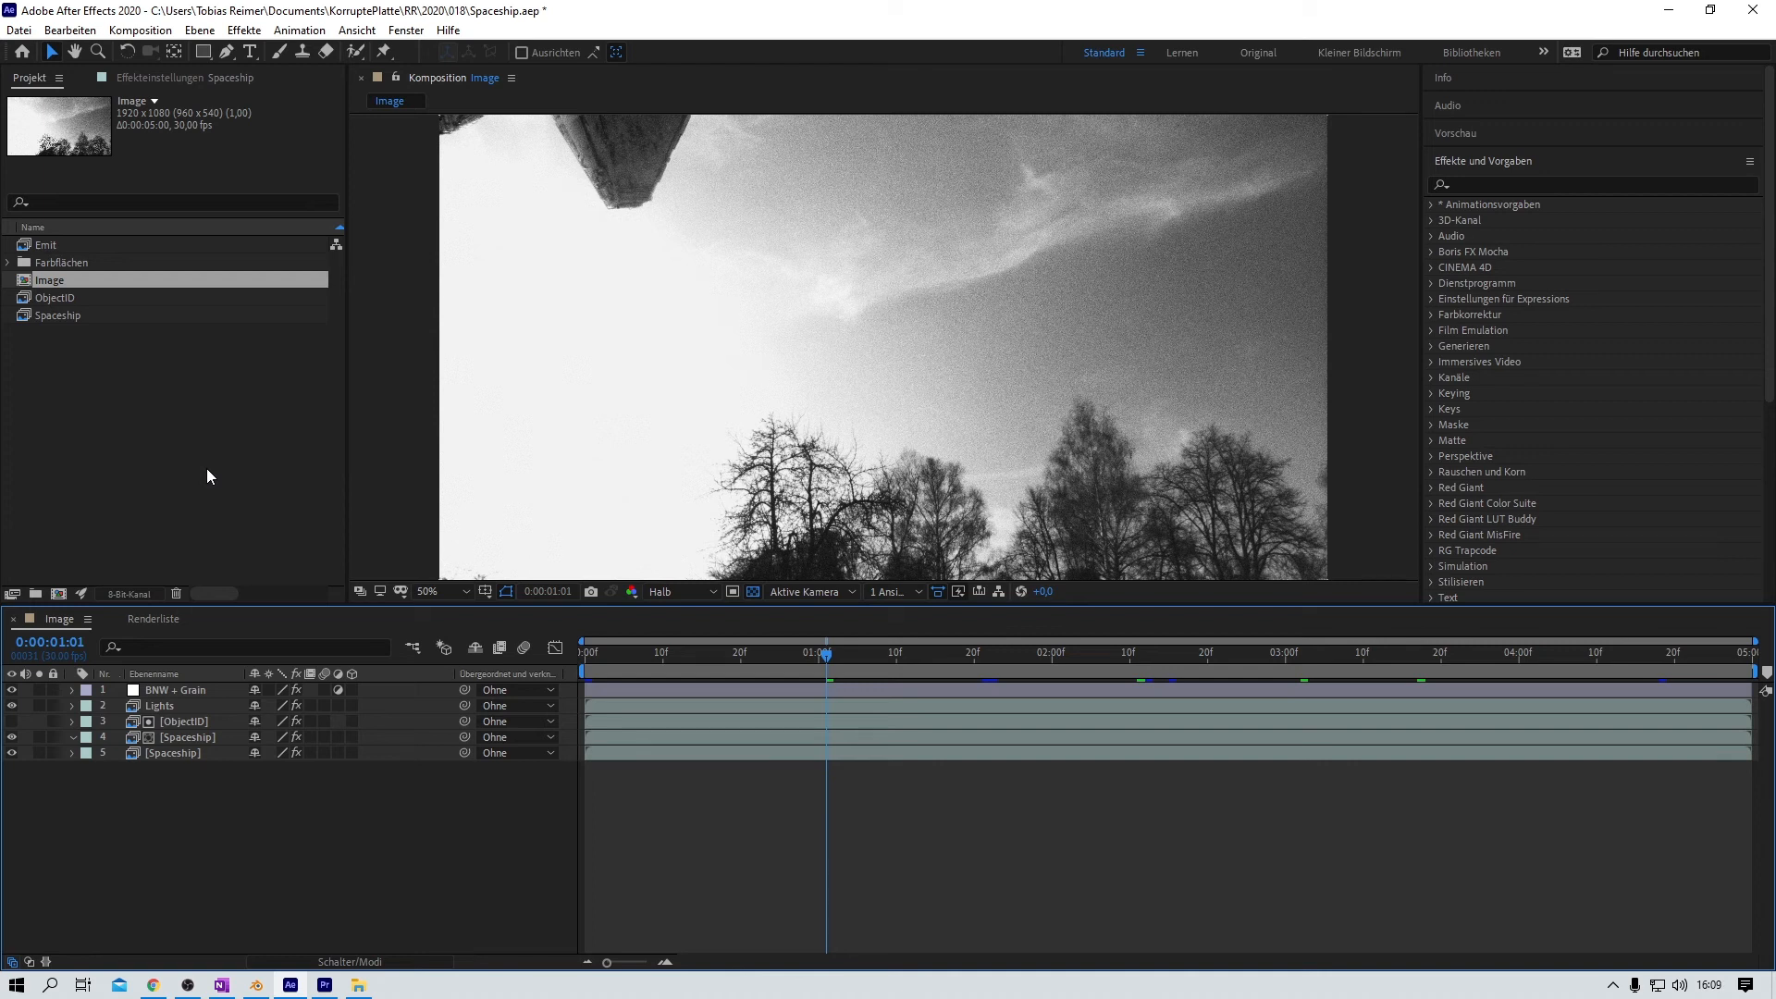
Step: In After Effects, hide all layers above the bottom Spaceship layer and move the playhead to 0:00:02:02
click(192, 753)
drag(12, 737, 11, 690)
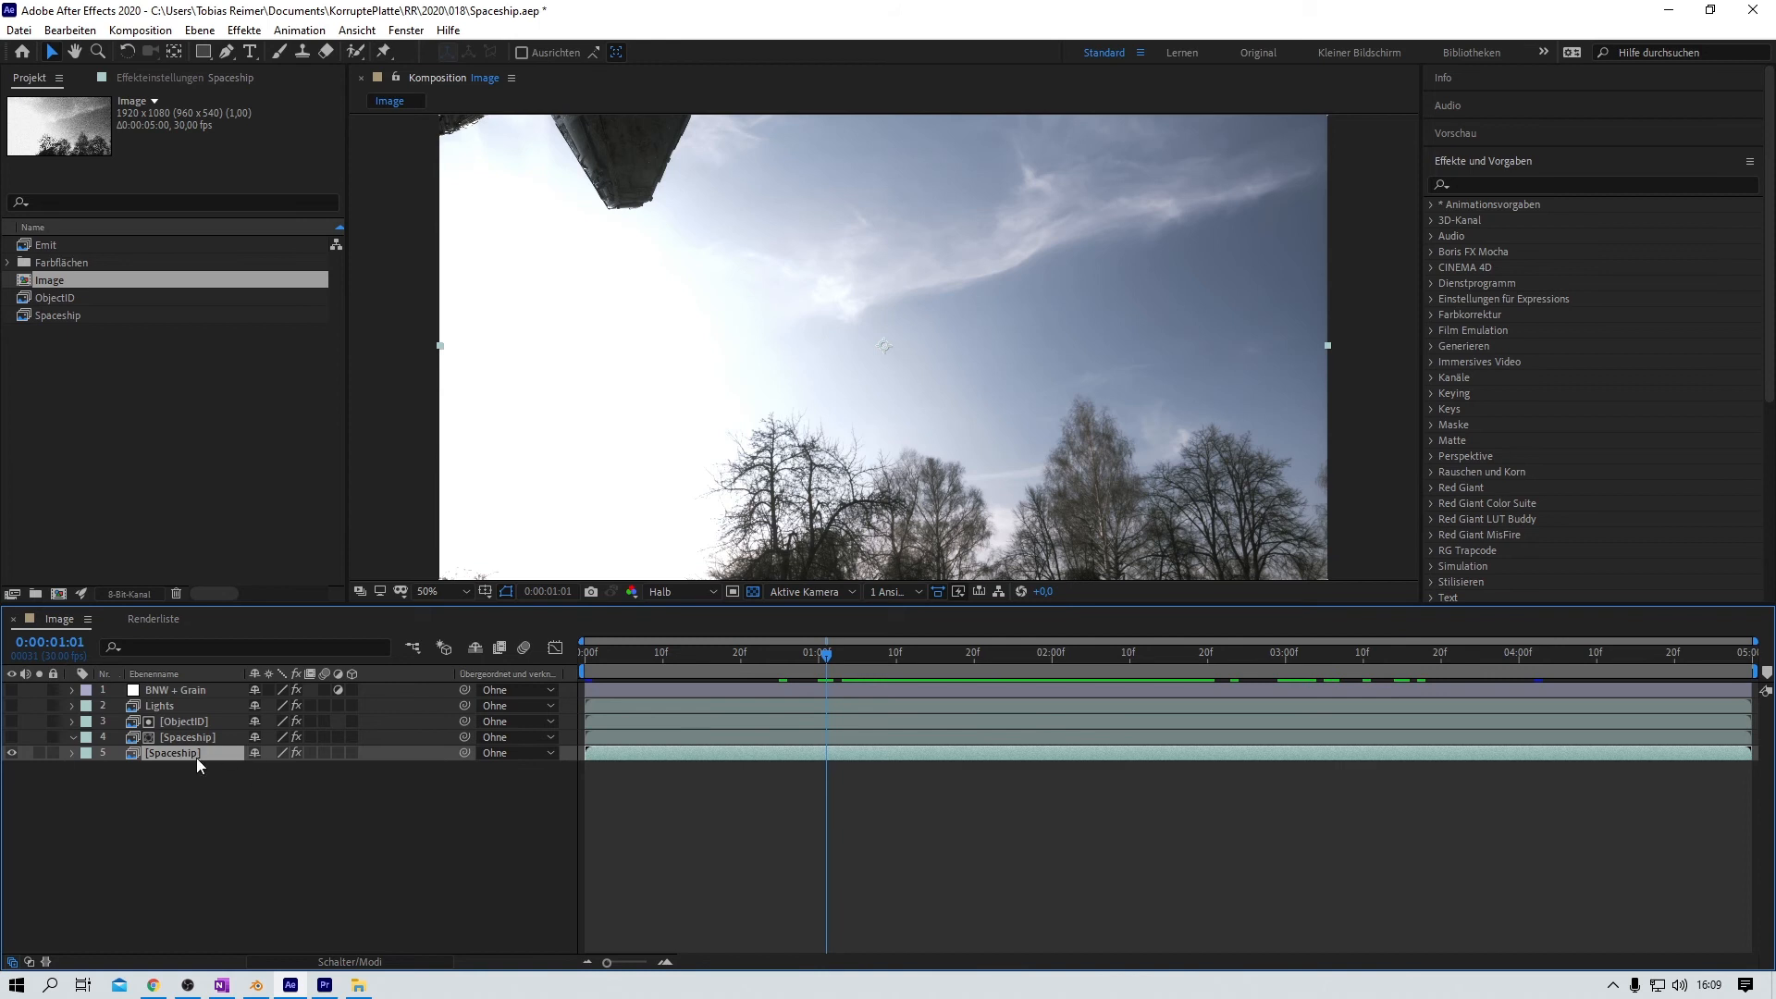
drag(828, 654, 1072, 659)
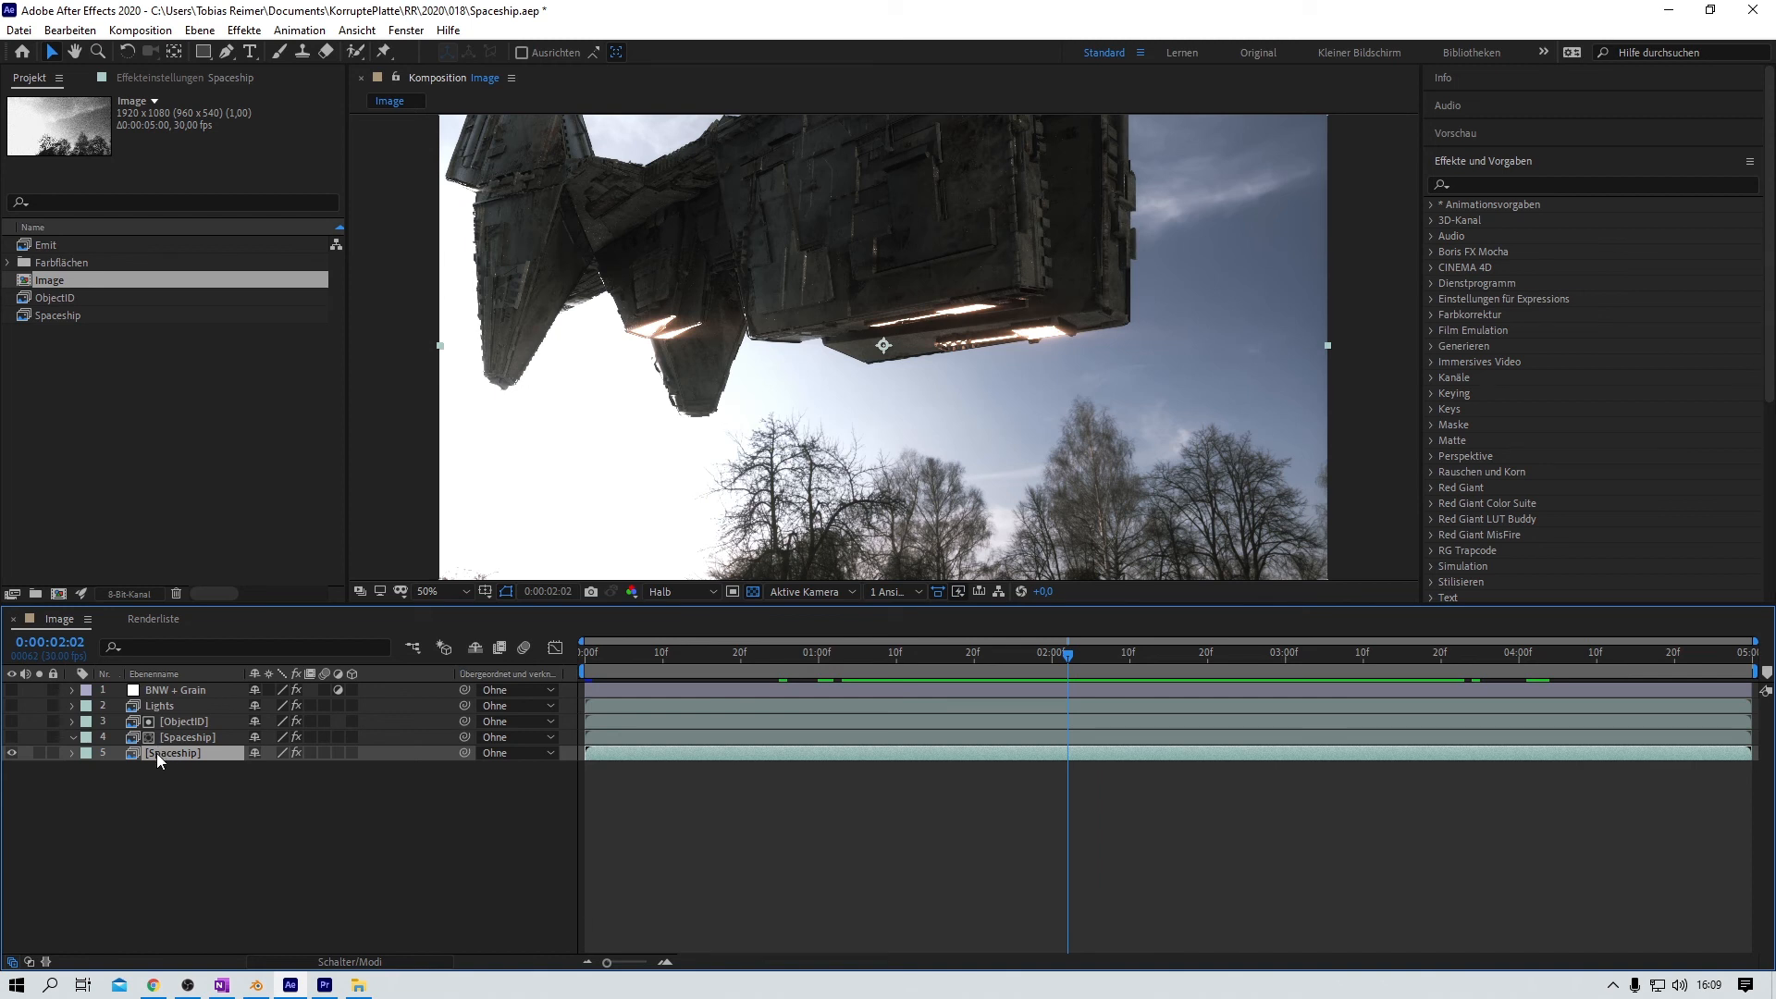
Step: Show the bottom Spaceship layer's effect settings and switch its Kurven effect off and on to compare the image
click(150, 79)
click(25, 117)
click(25, 117)
click(25, 118)
click(25, 118)
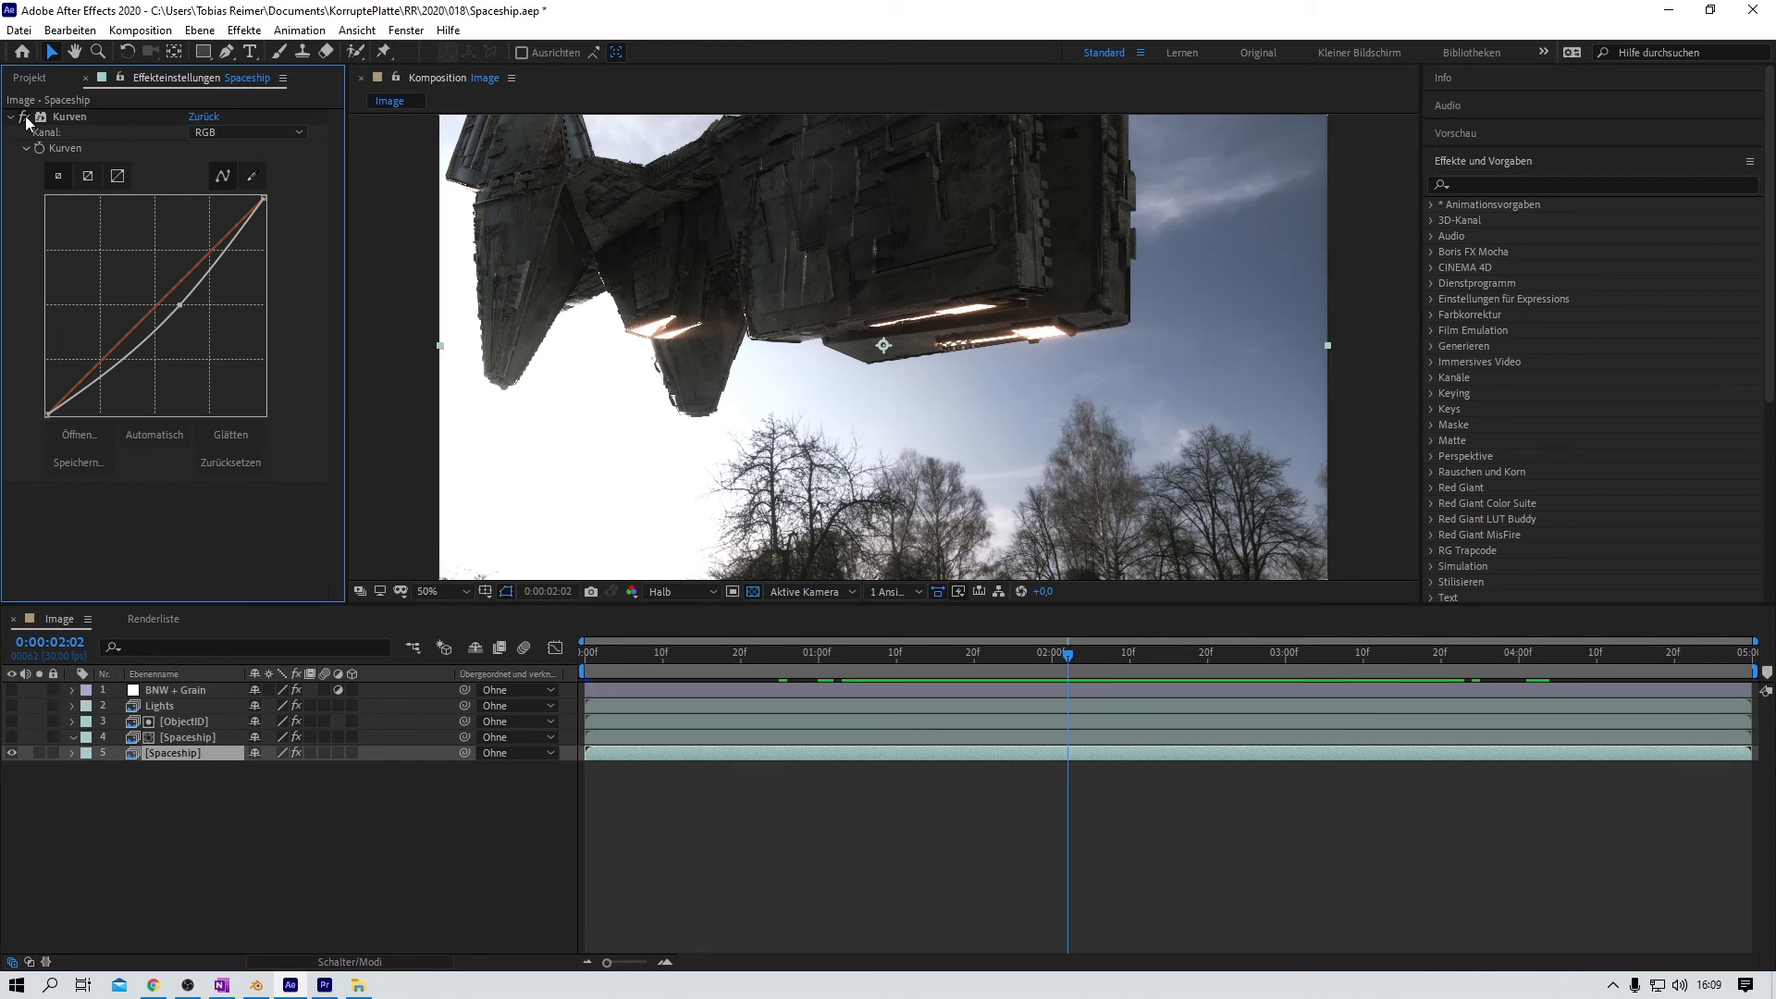
Step: Make the second Spaceship layer below ObjectID visible and scrub the timeline, stopping at 0:00:01:29
click(13, 737)
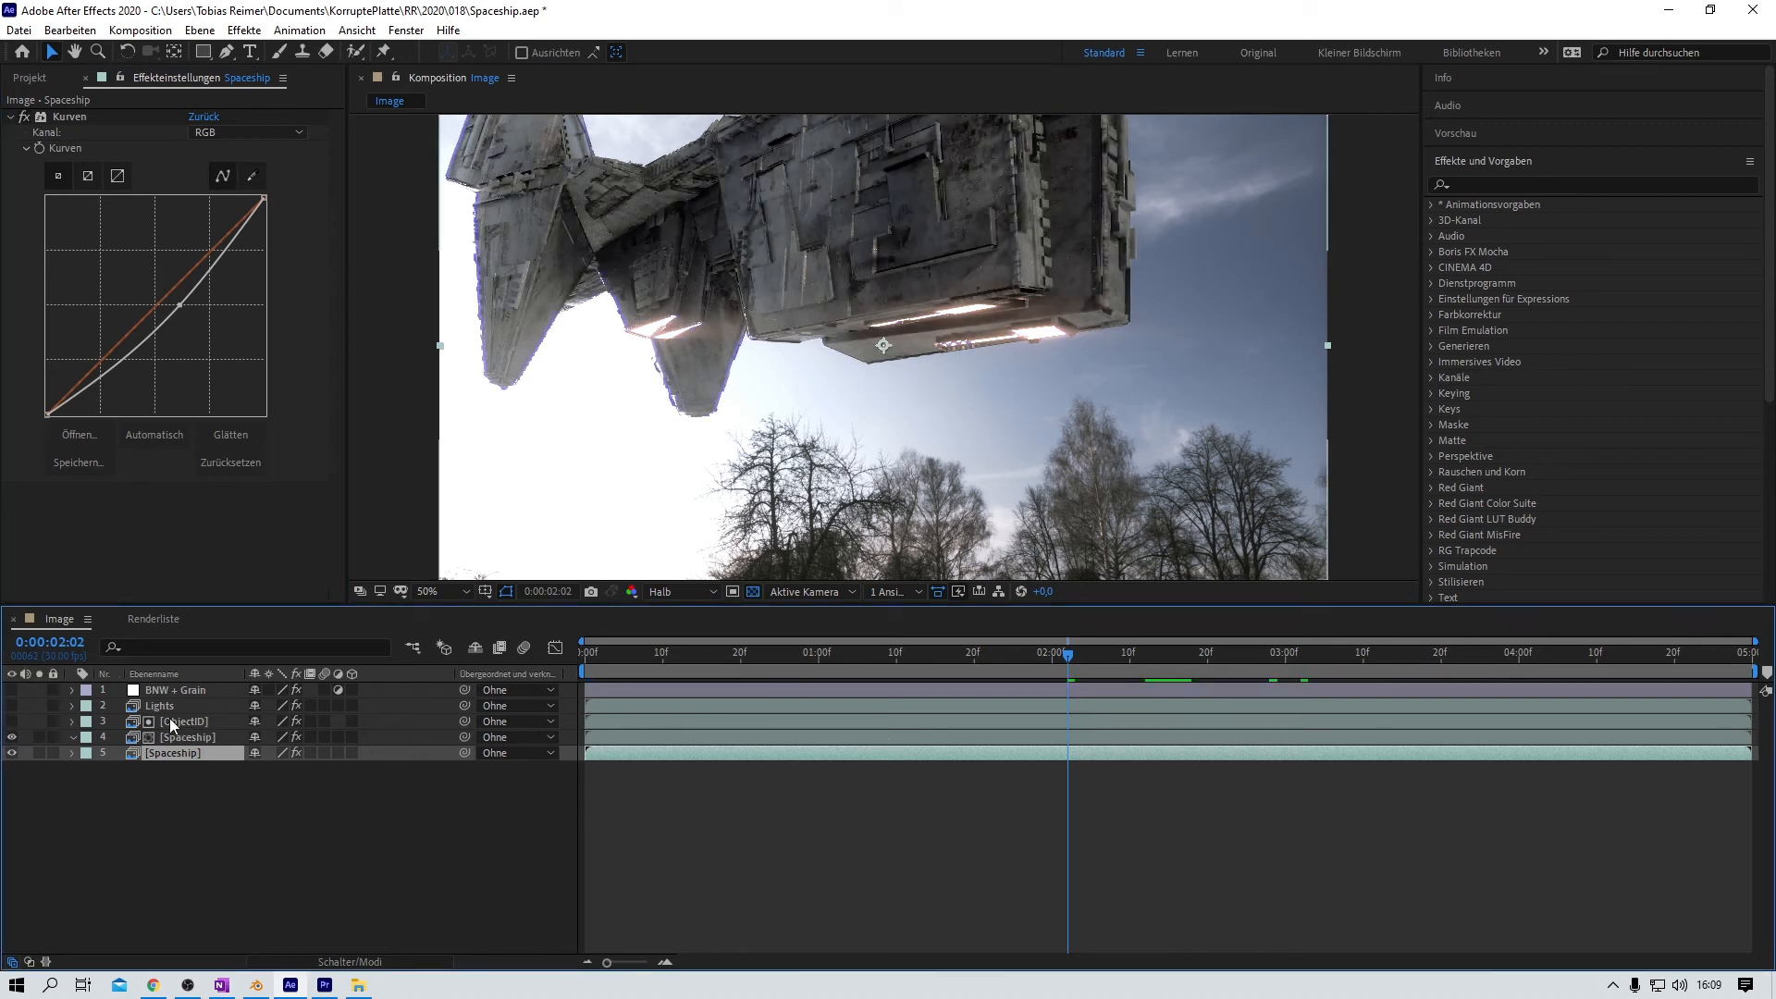
drag(1065, 658, 1154, 644)
drag(1138, 664, 1043, 659)
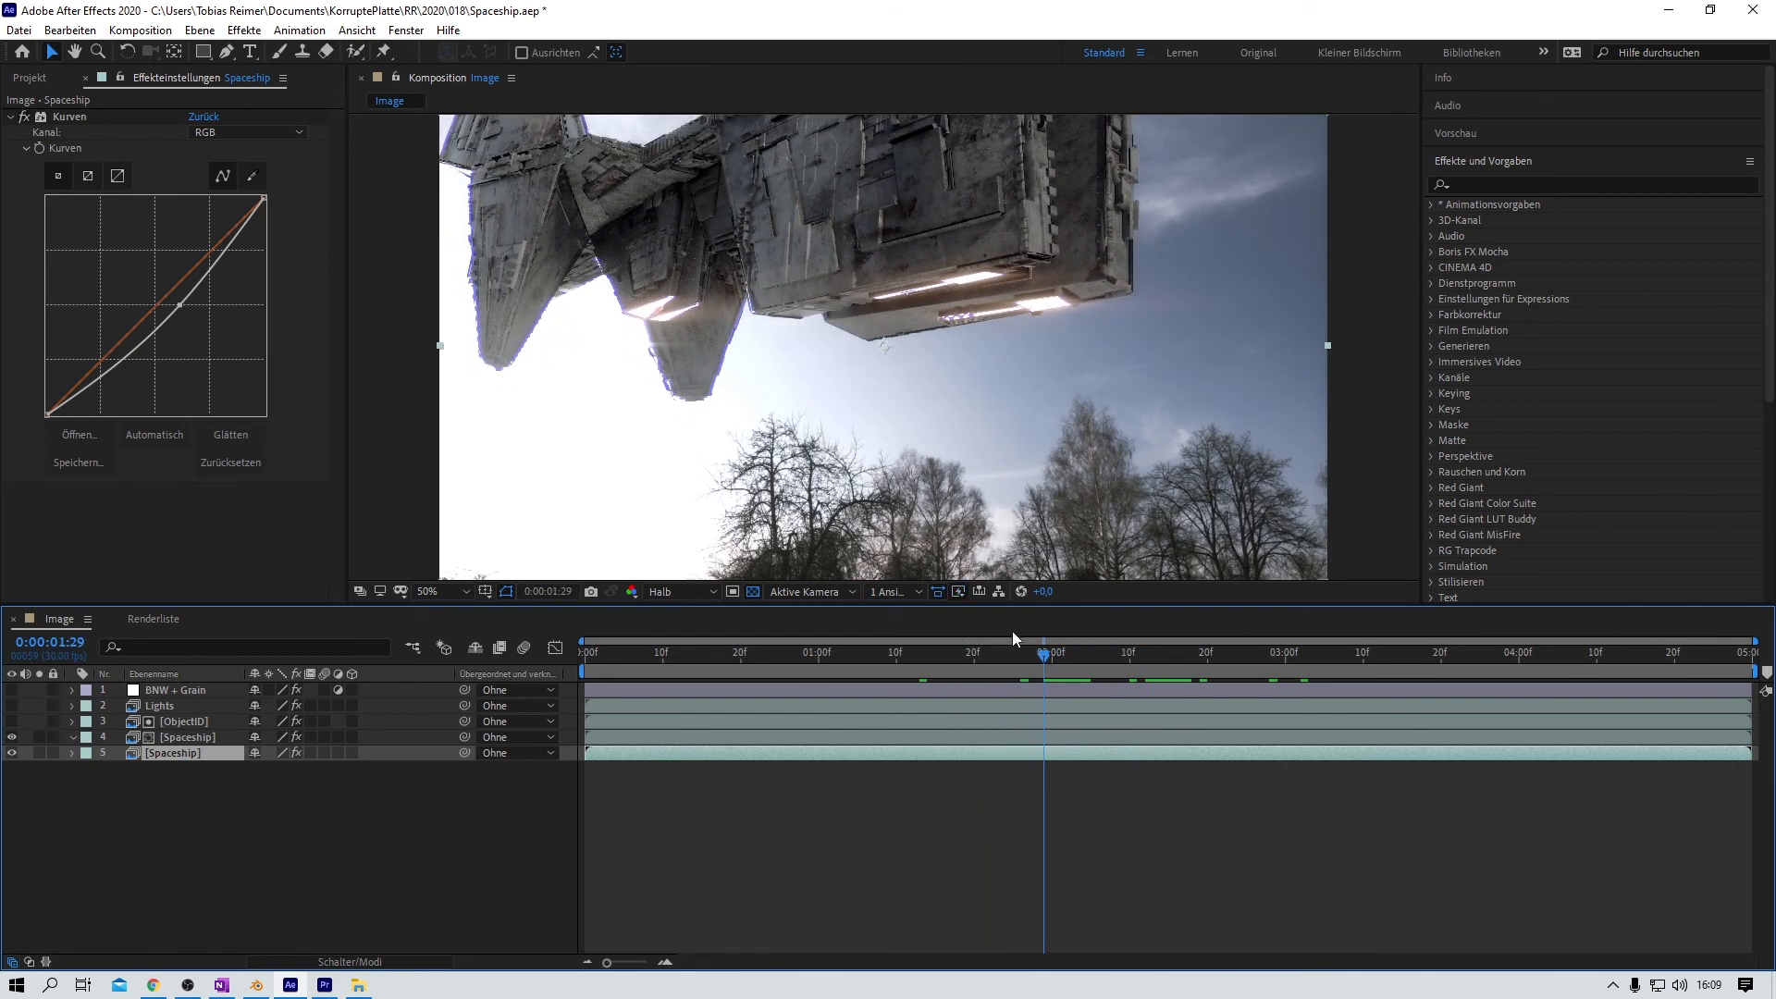
Step: Disable the Kurven, Magic Bullet Looks and Gaußscher Weichzeichner effects on the upper Spaceship layer
click(186, 738)
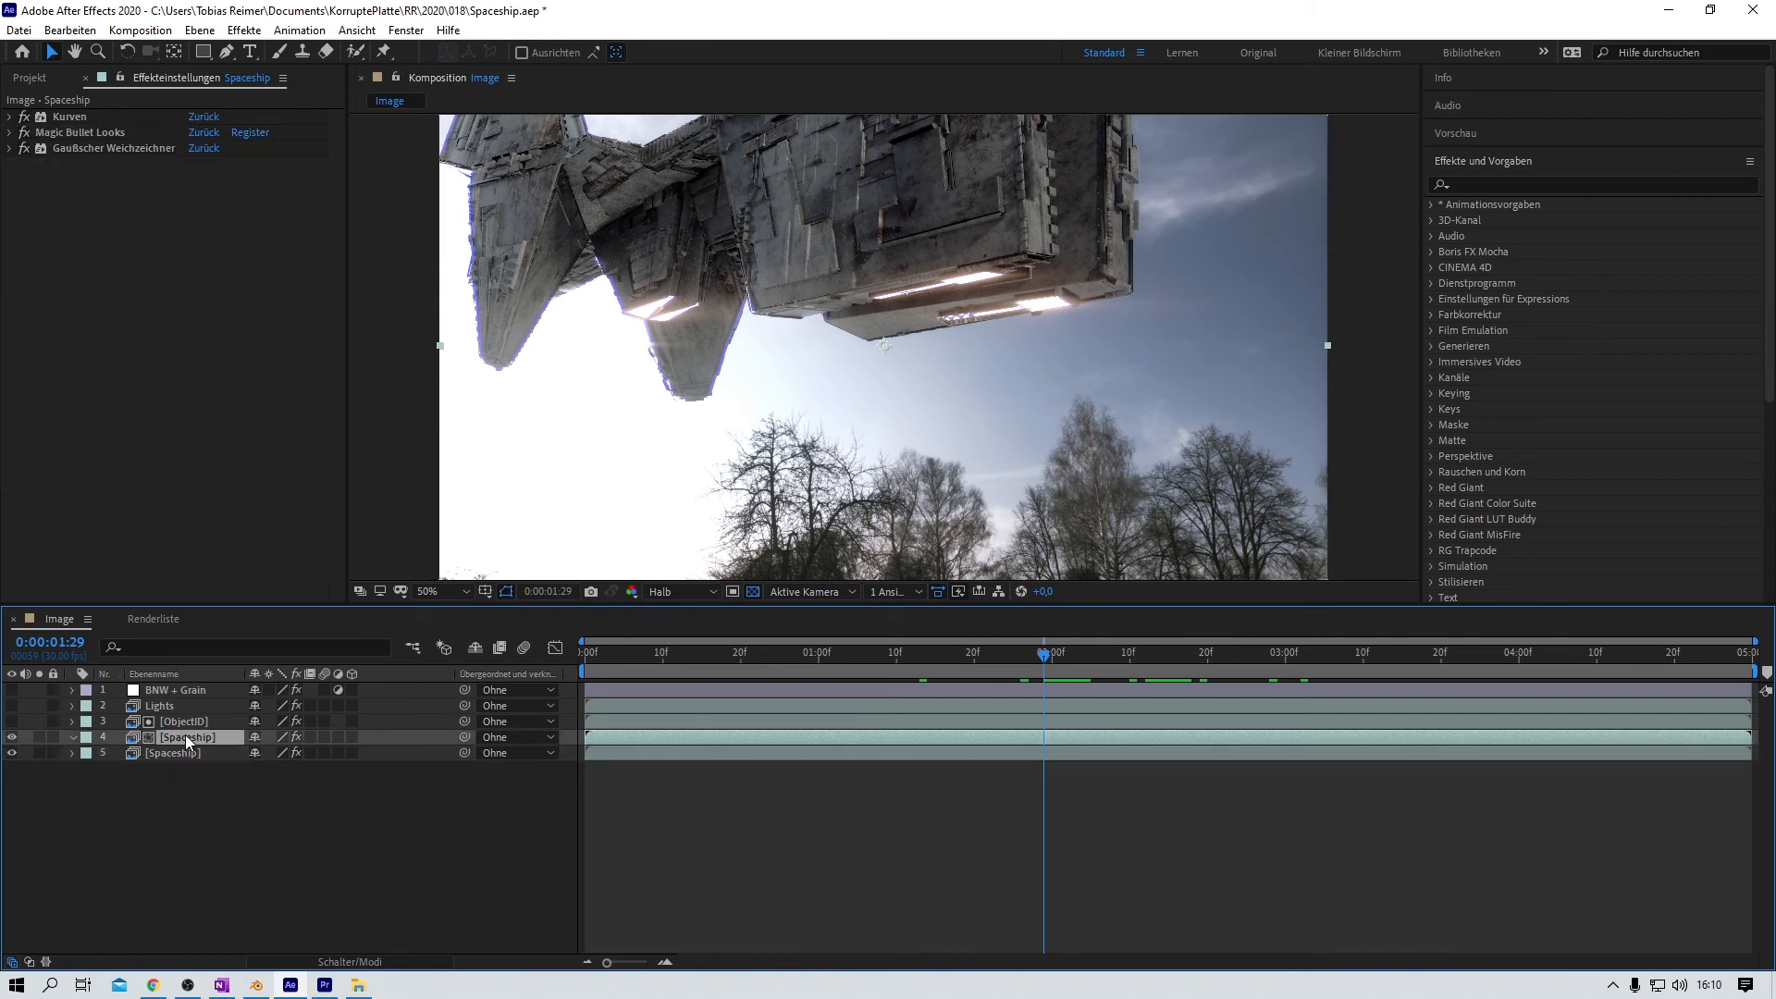
drag(23, 118, 26, 166)
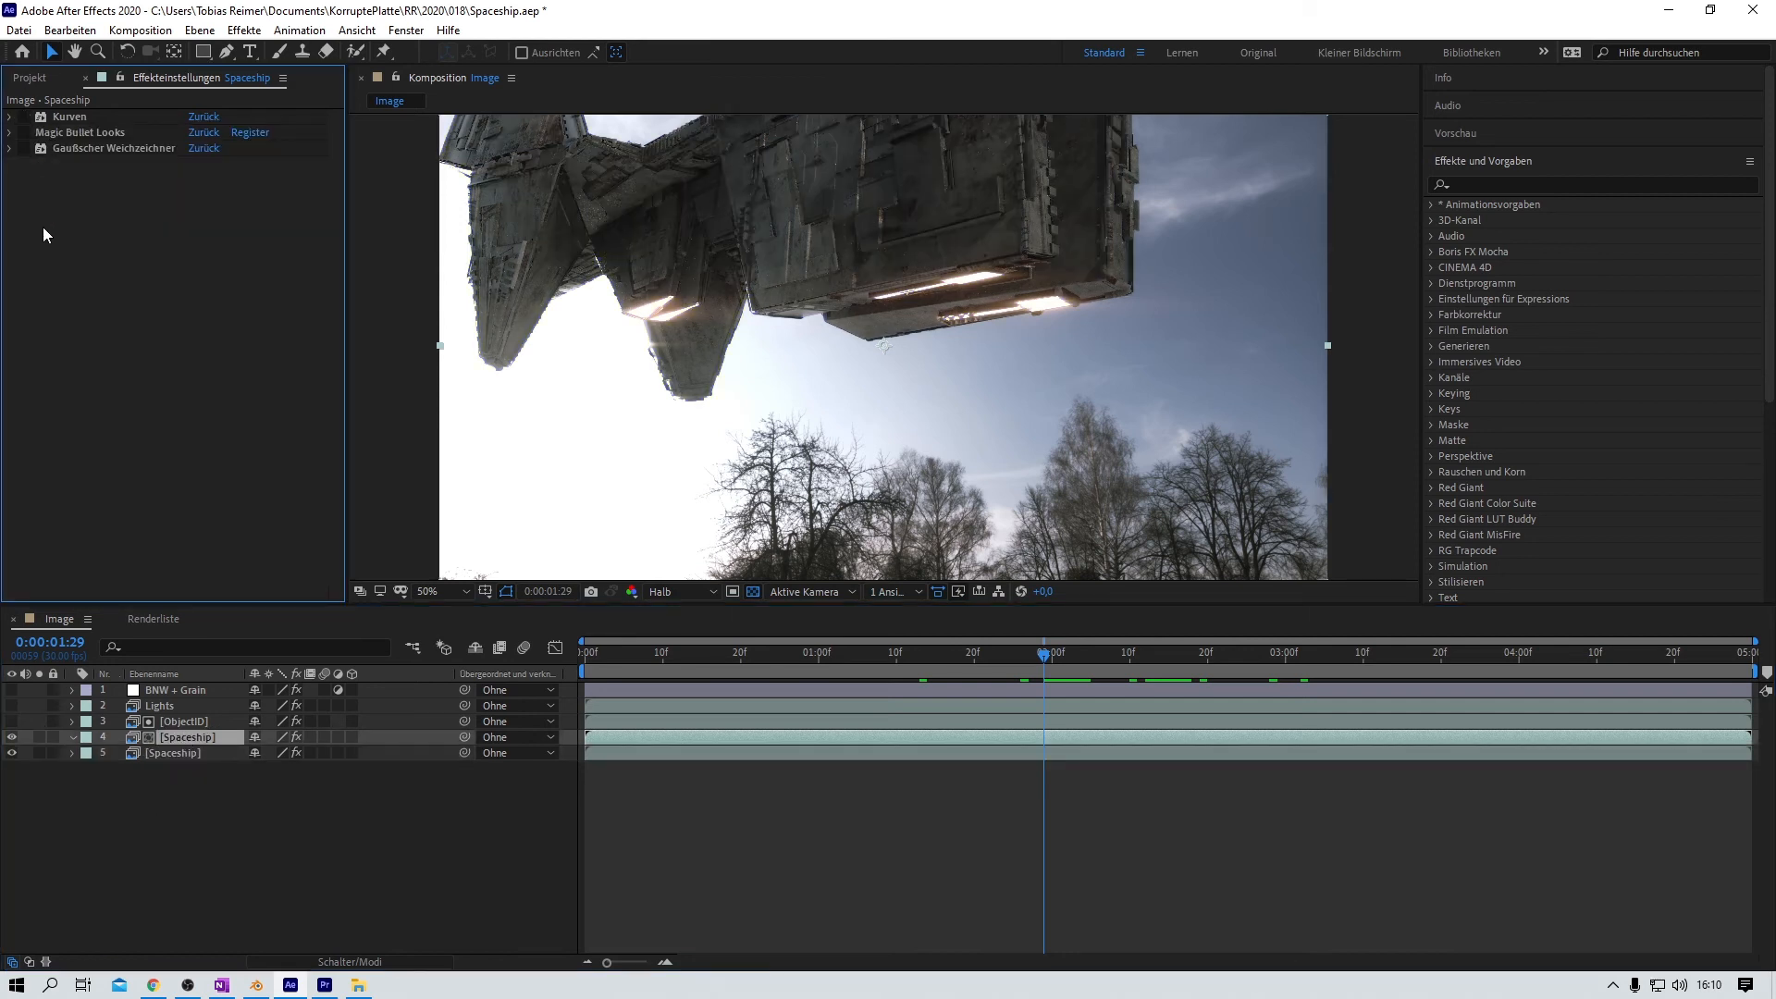
Step: Re-enable the upper Spaceship layer's Kurven and Gaußscher Weichzeichner effects and move the playhead to 0:00:02:01
click(24, 117)
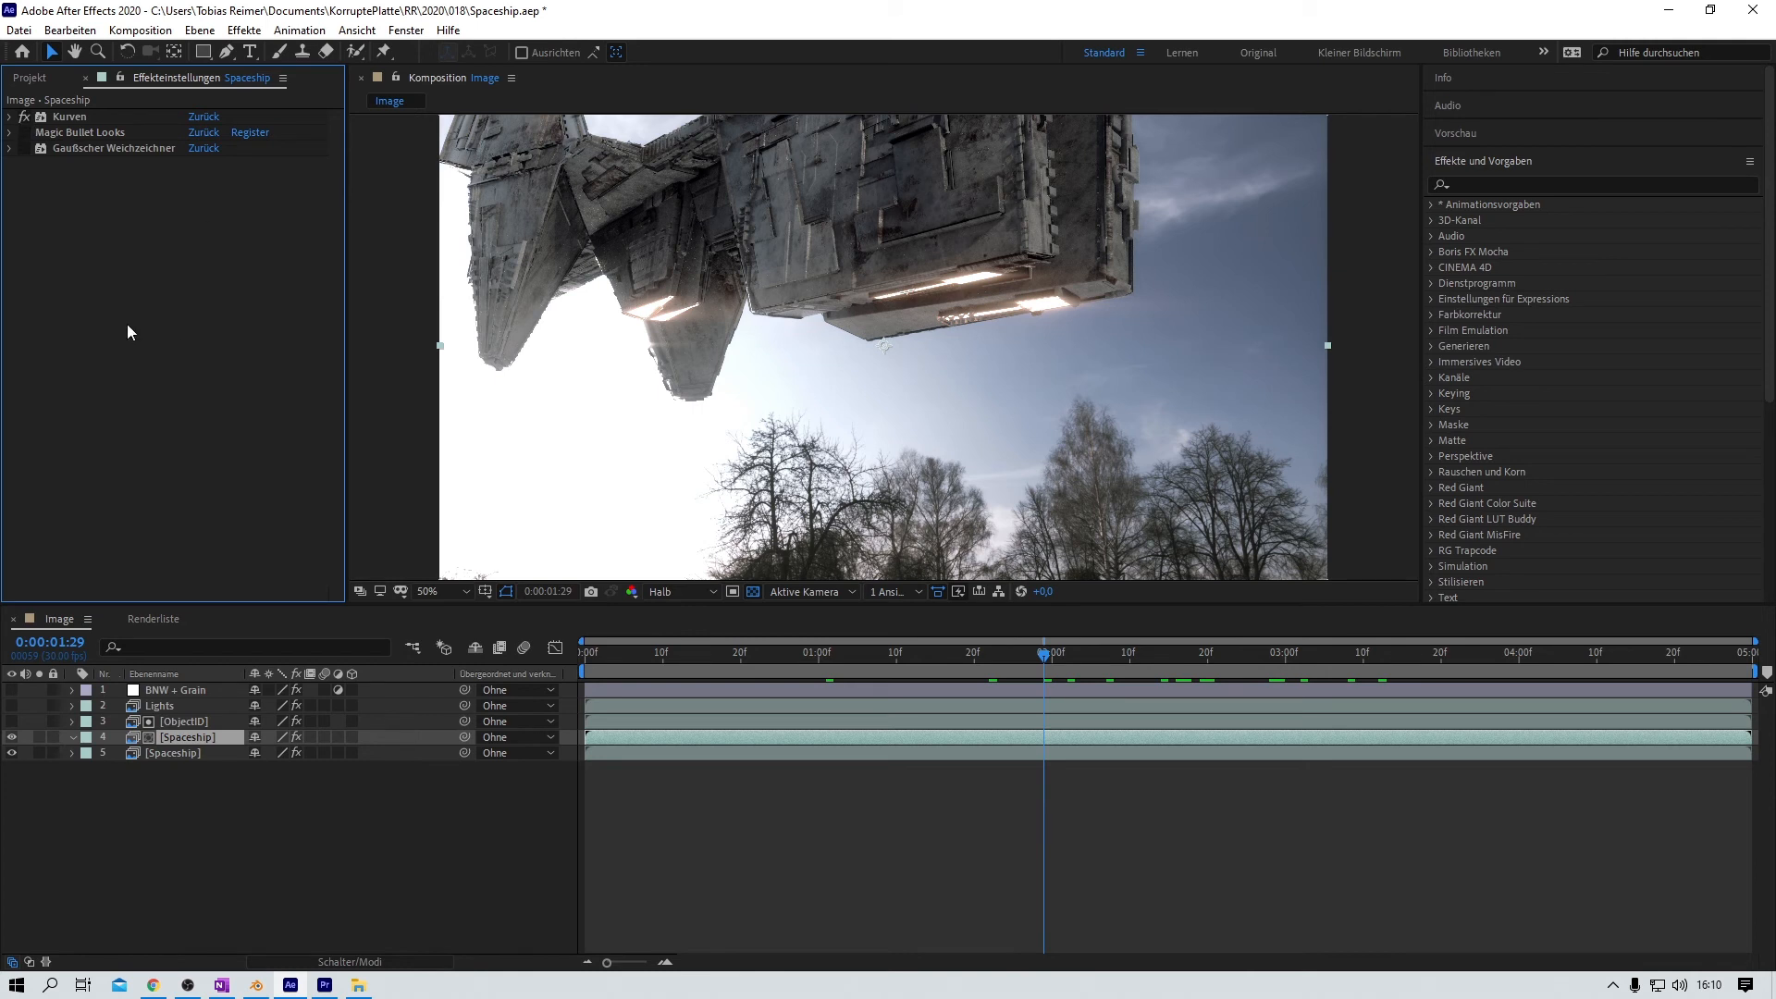
click(24, 117)
click(24, 117)
click(24, 148)
mouse_move(1032, 662)
mouse_down()
mouse_move(1139, 656)
mouse_move(1059, 654)
mouse_up()
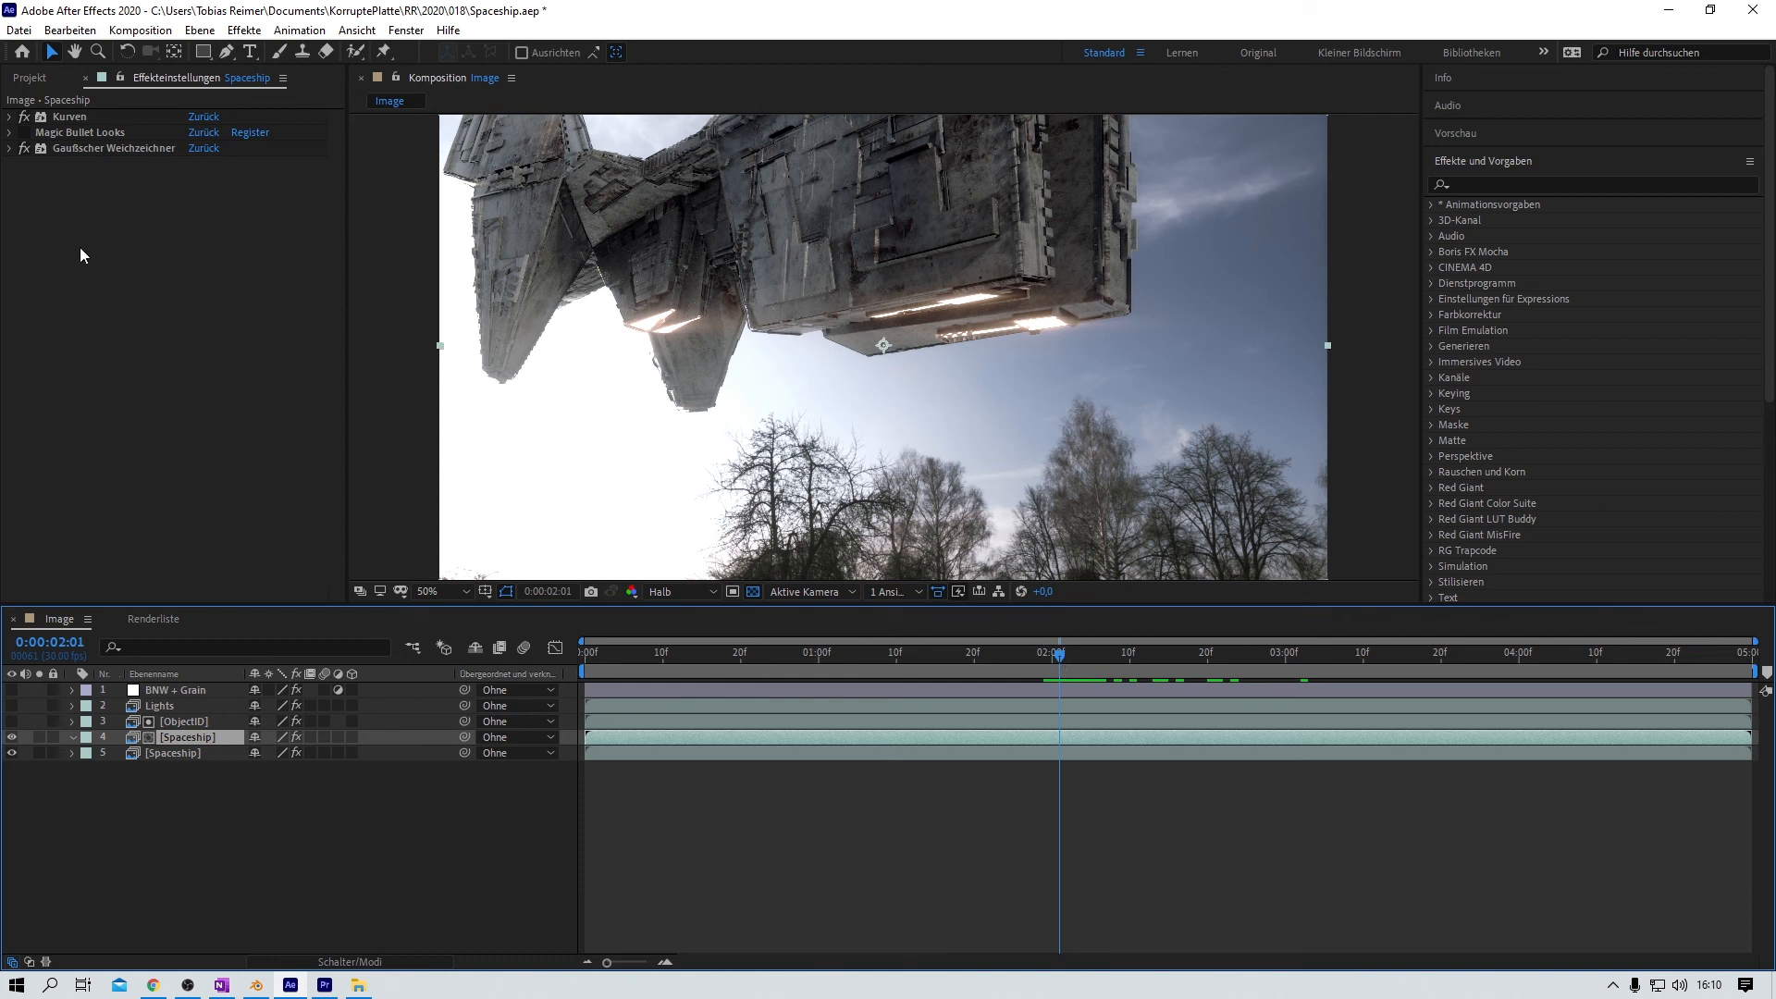
Step: Re-enable the upper Spaceship layer's Magic Bullet Looks effect, switching it off and on repeatedly to compare the image
click(25, 133)
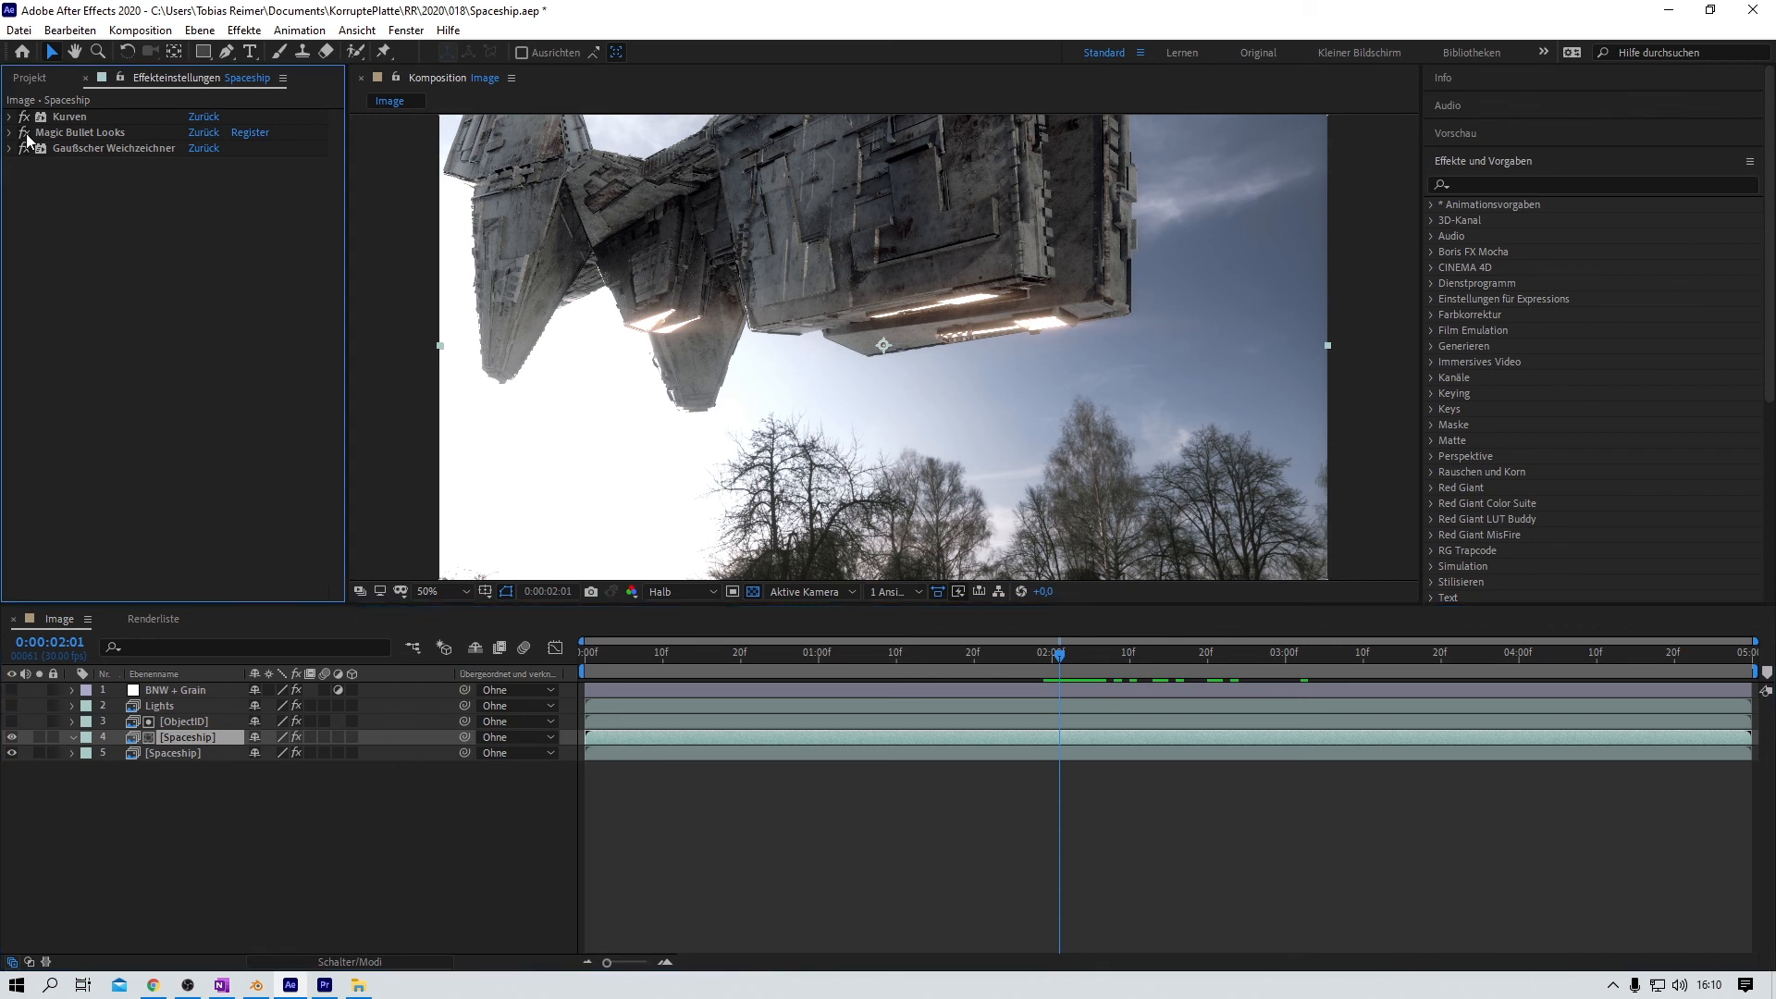
click(26, 134)
click(25, 132)
click(25, 132)
click(26, 134)
click(26, 134)
click(26, 134)
Step: Make the BNW + Grain layer visible and point out its Magic Bullet Looks and FilmConvert Nitrate effects
click(12, 690)
click(157, 674)
click(172, 674)
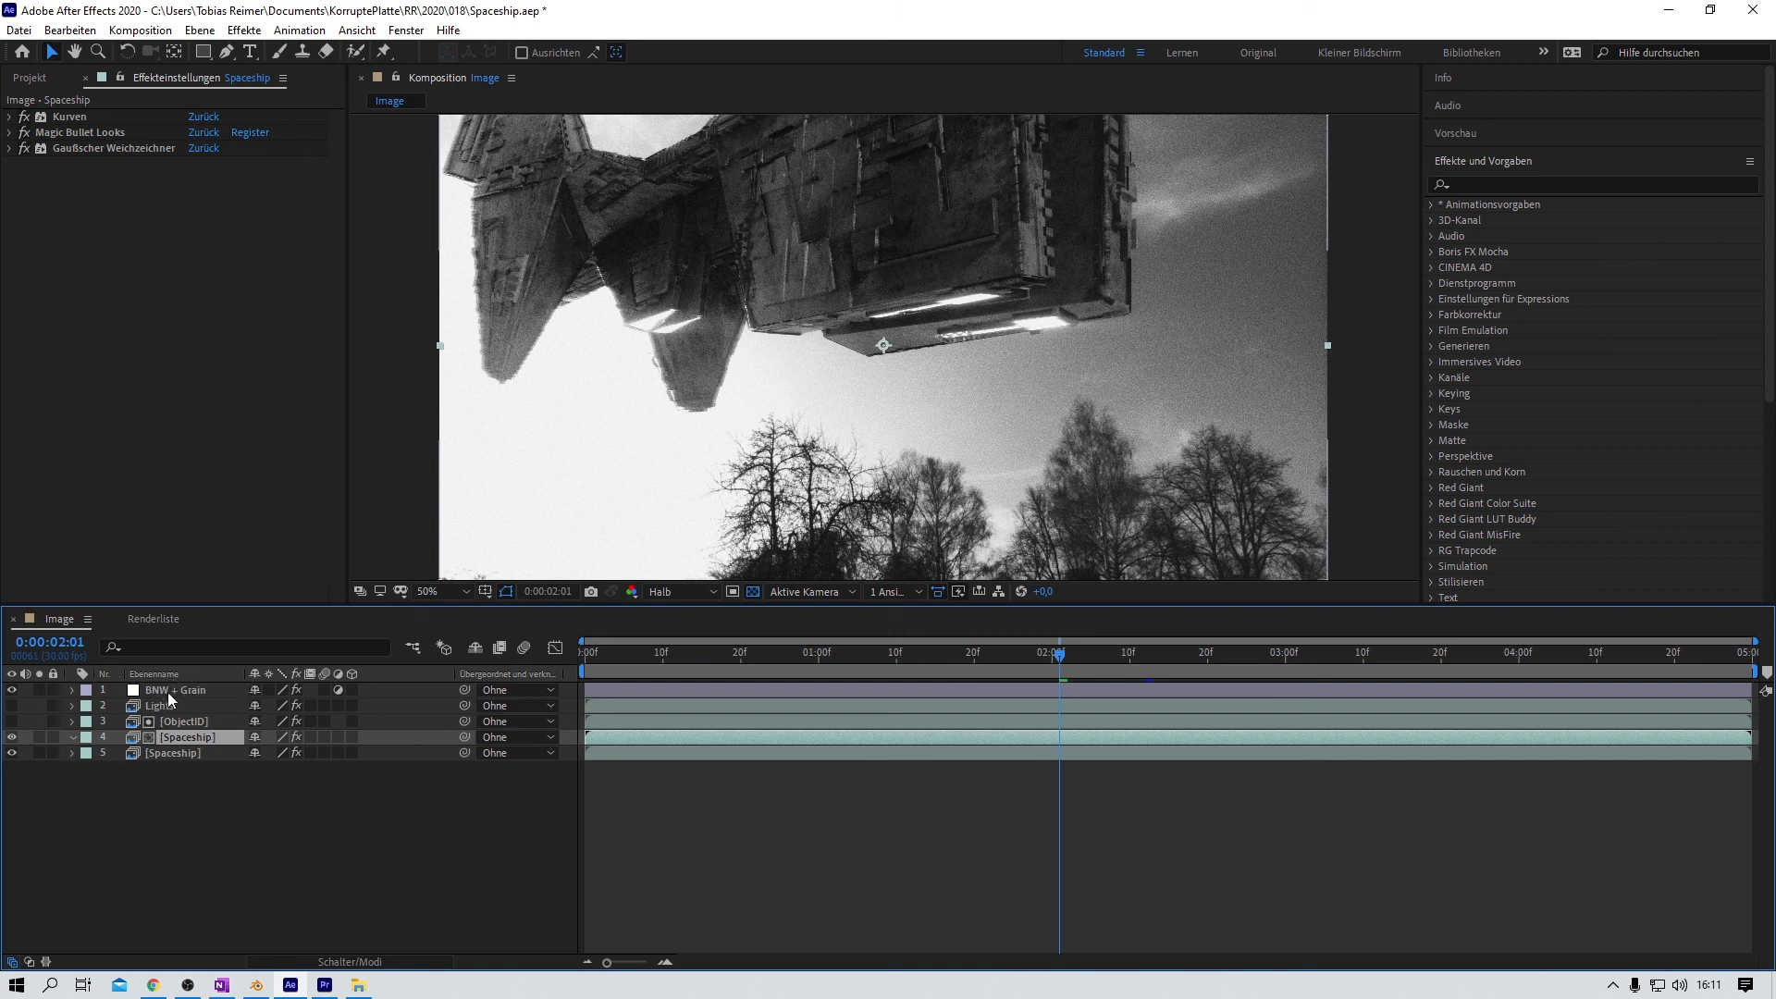
click(173, 693)
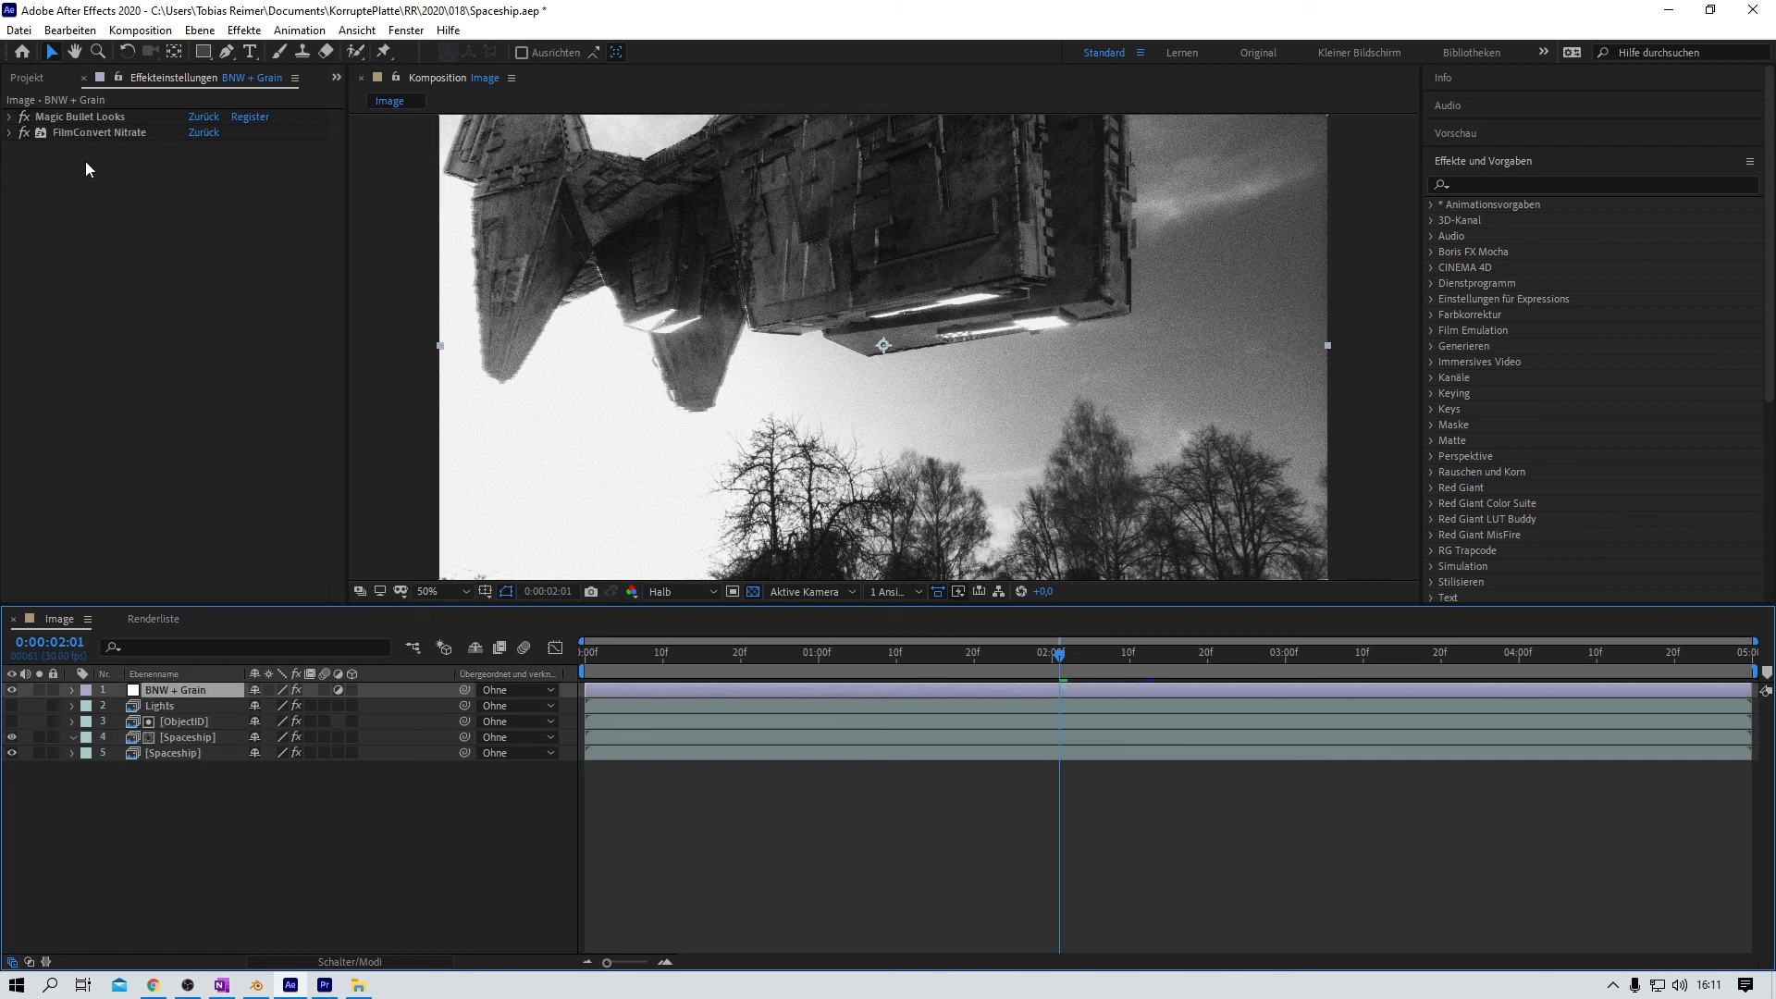
click(112, 116)
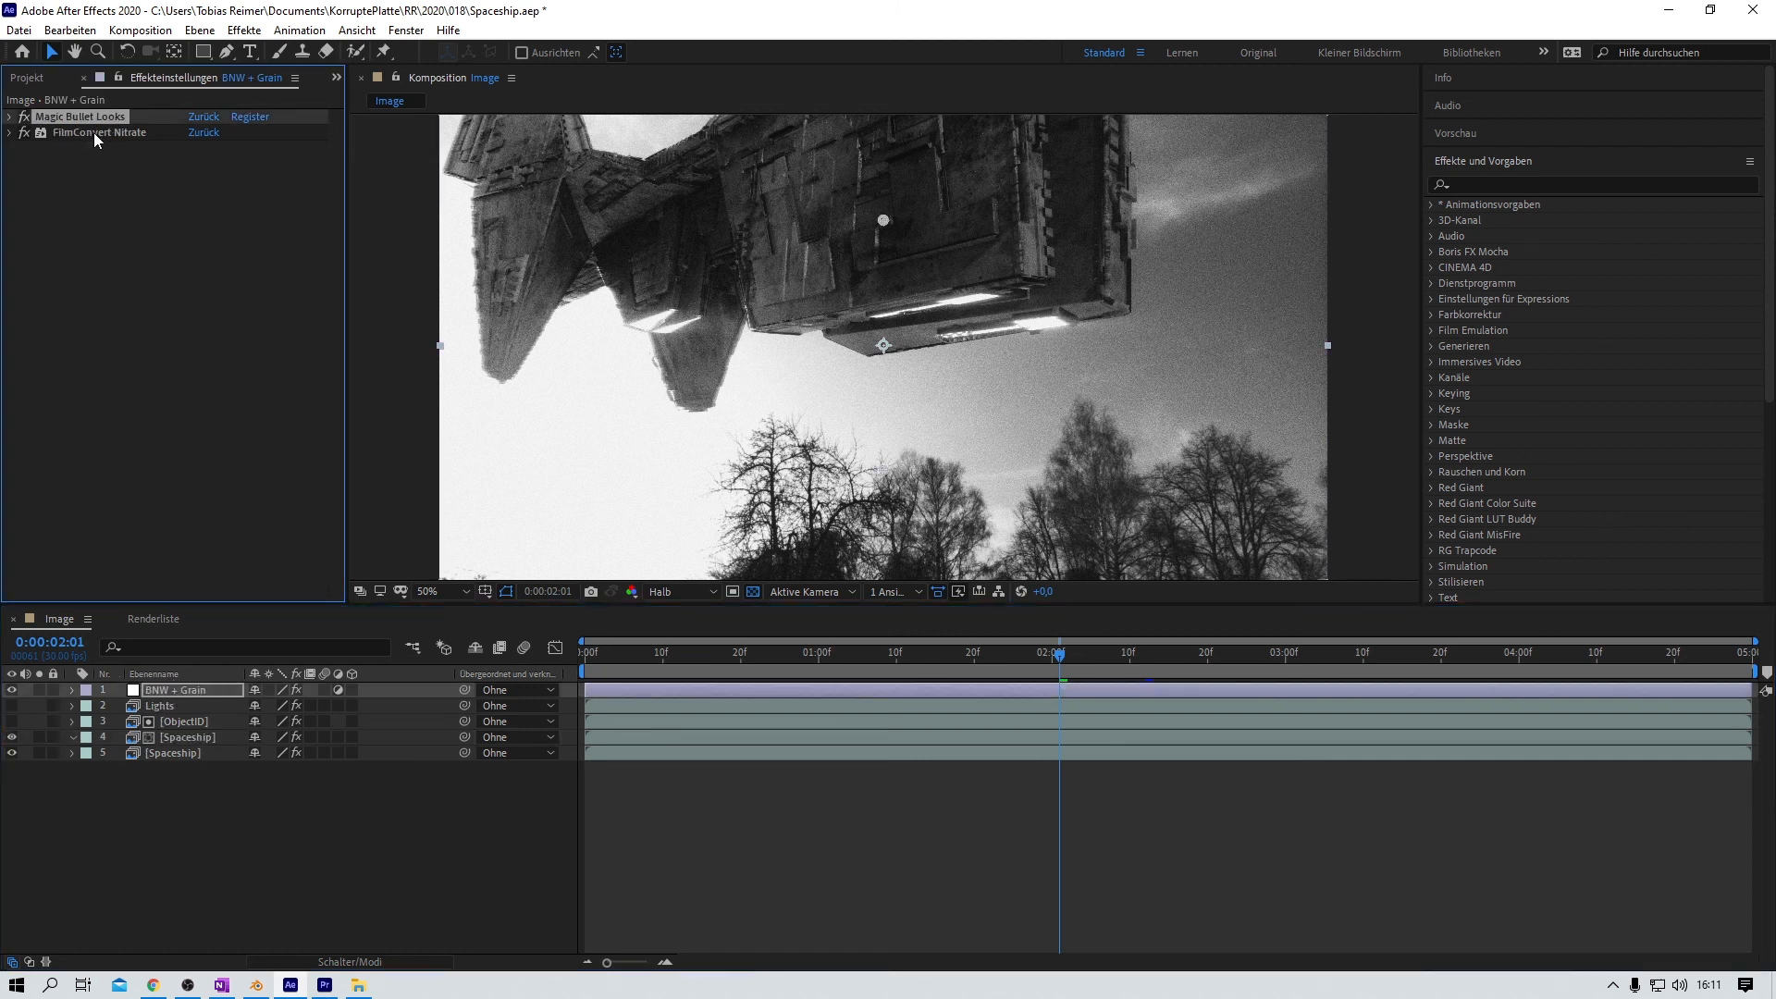
click(94, 134)
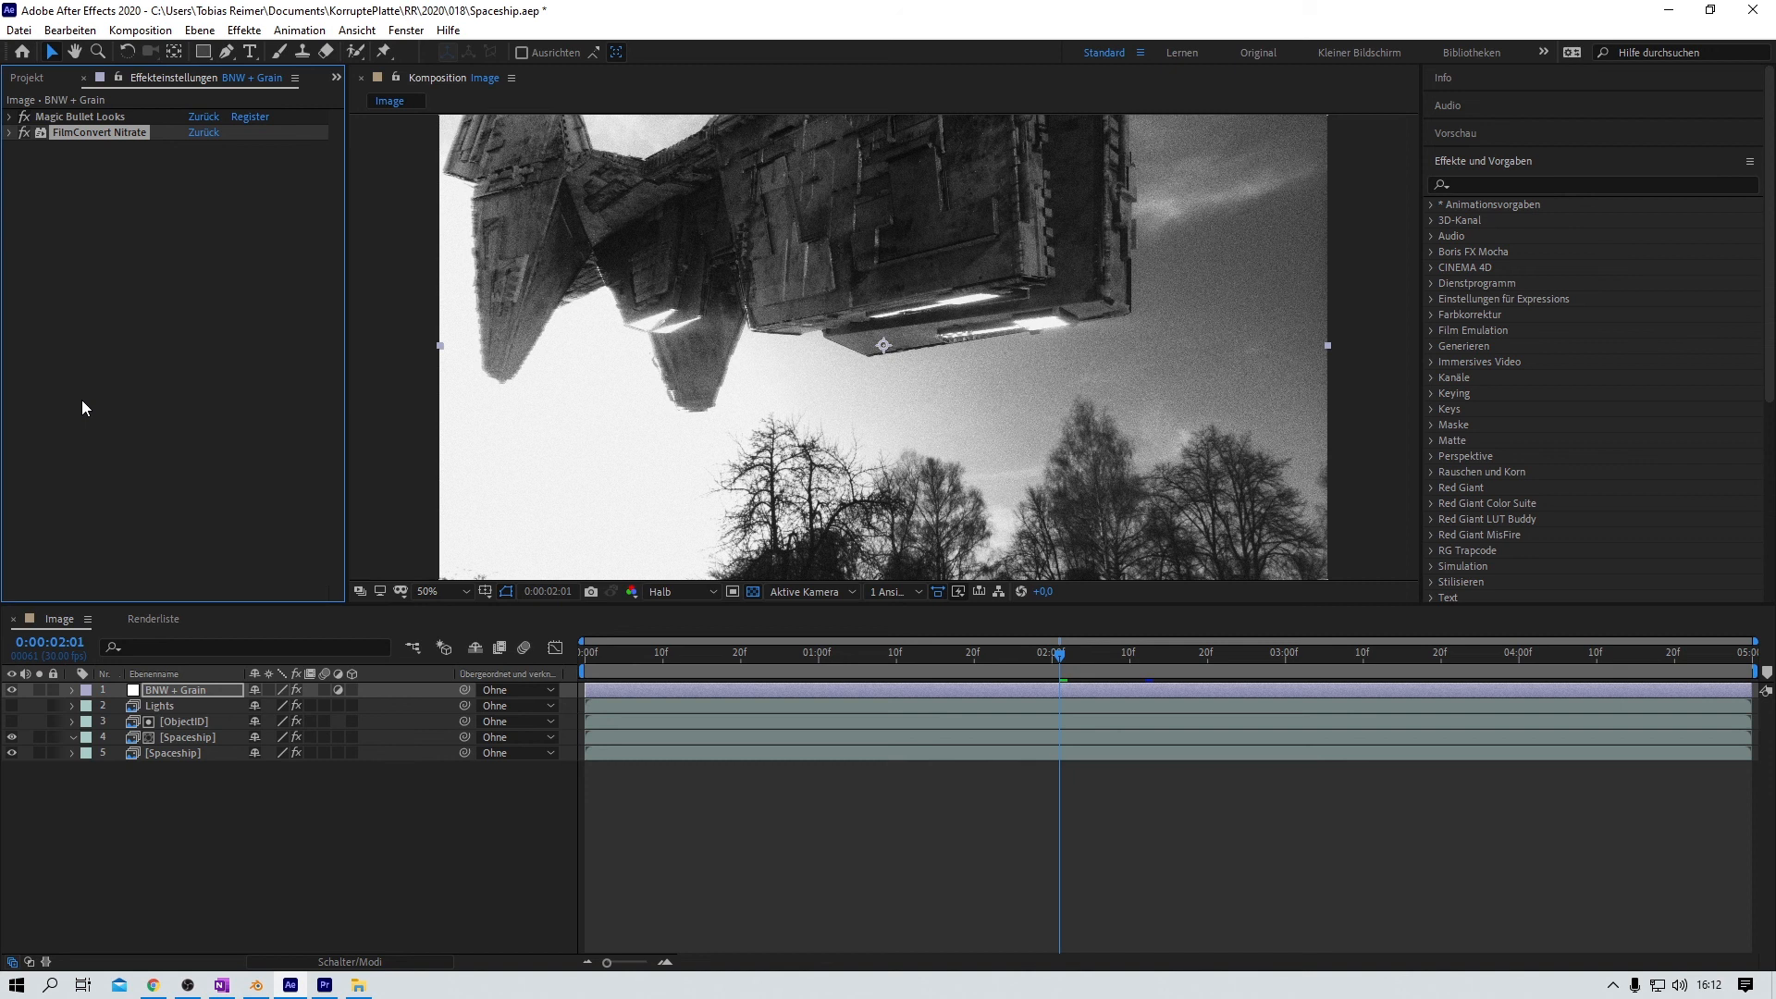
Step: Make the Lights layer visible above the spaceship passes and select it
click(14, 708)
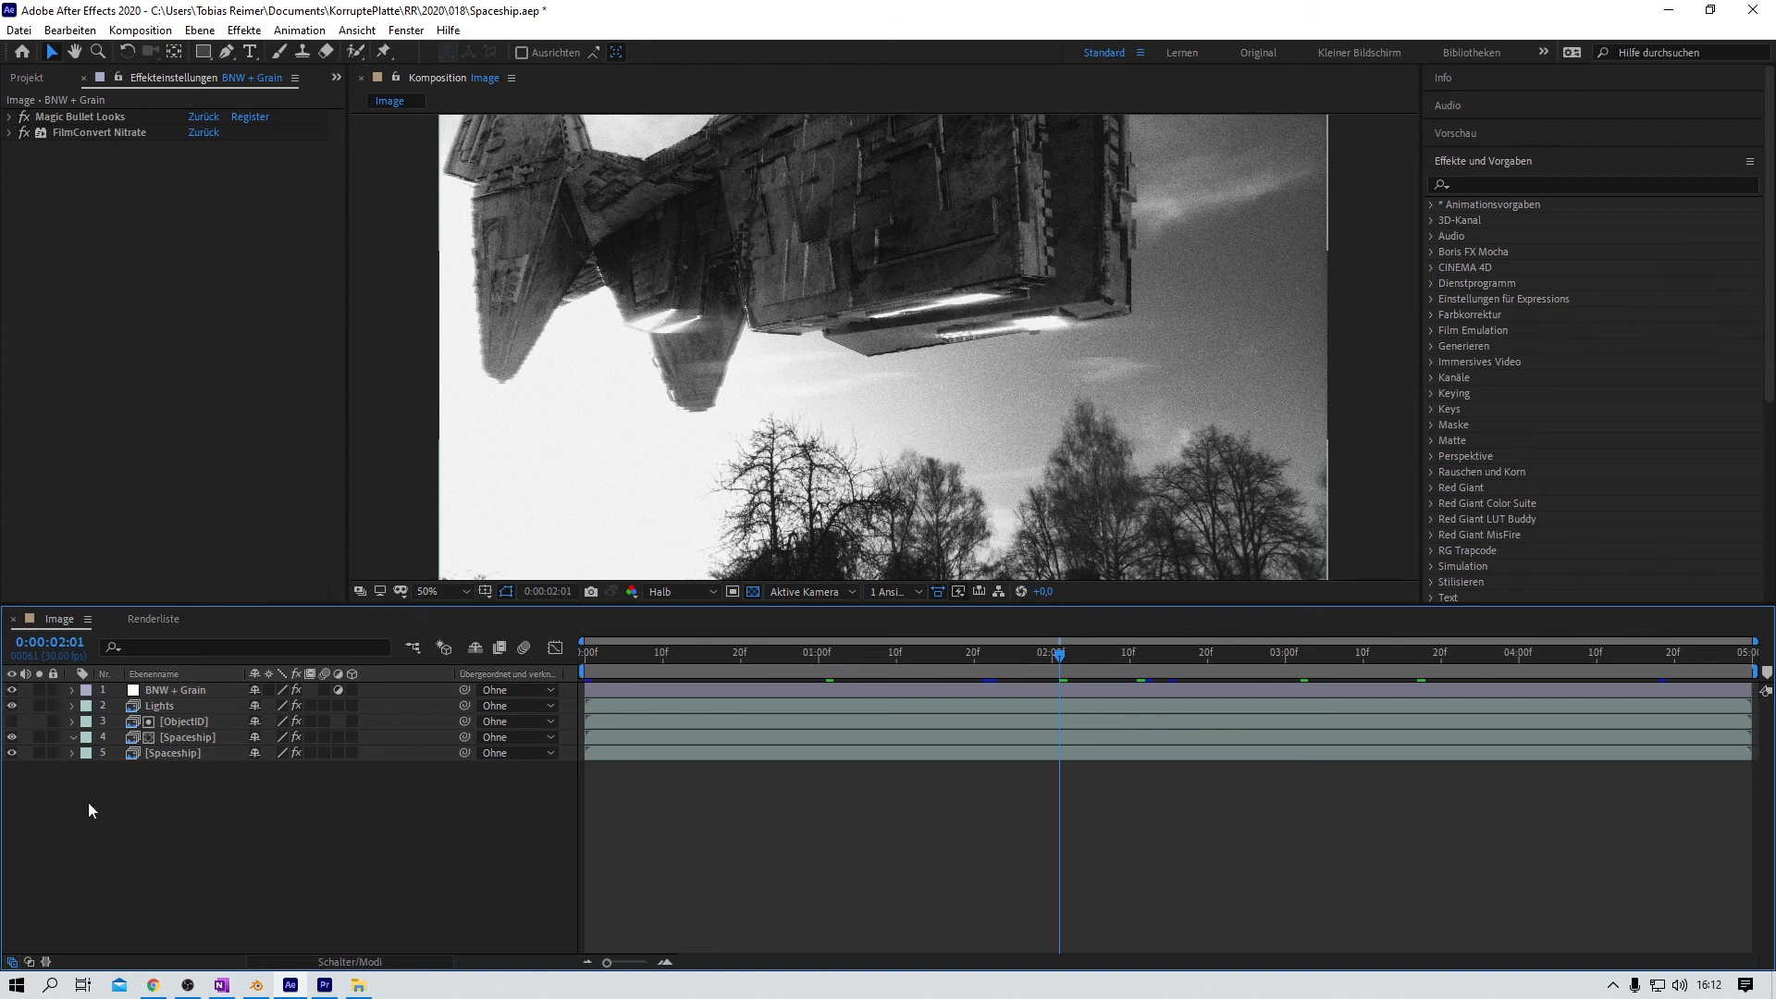
click(171, 705)
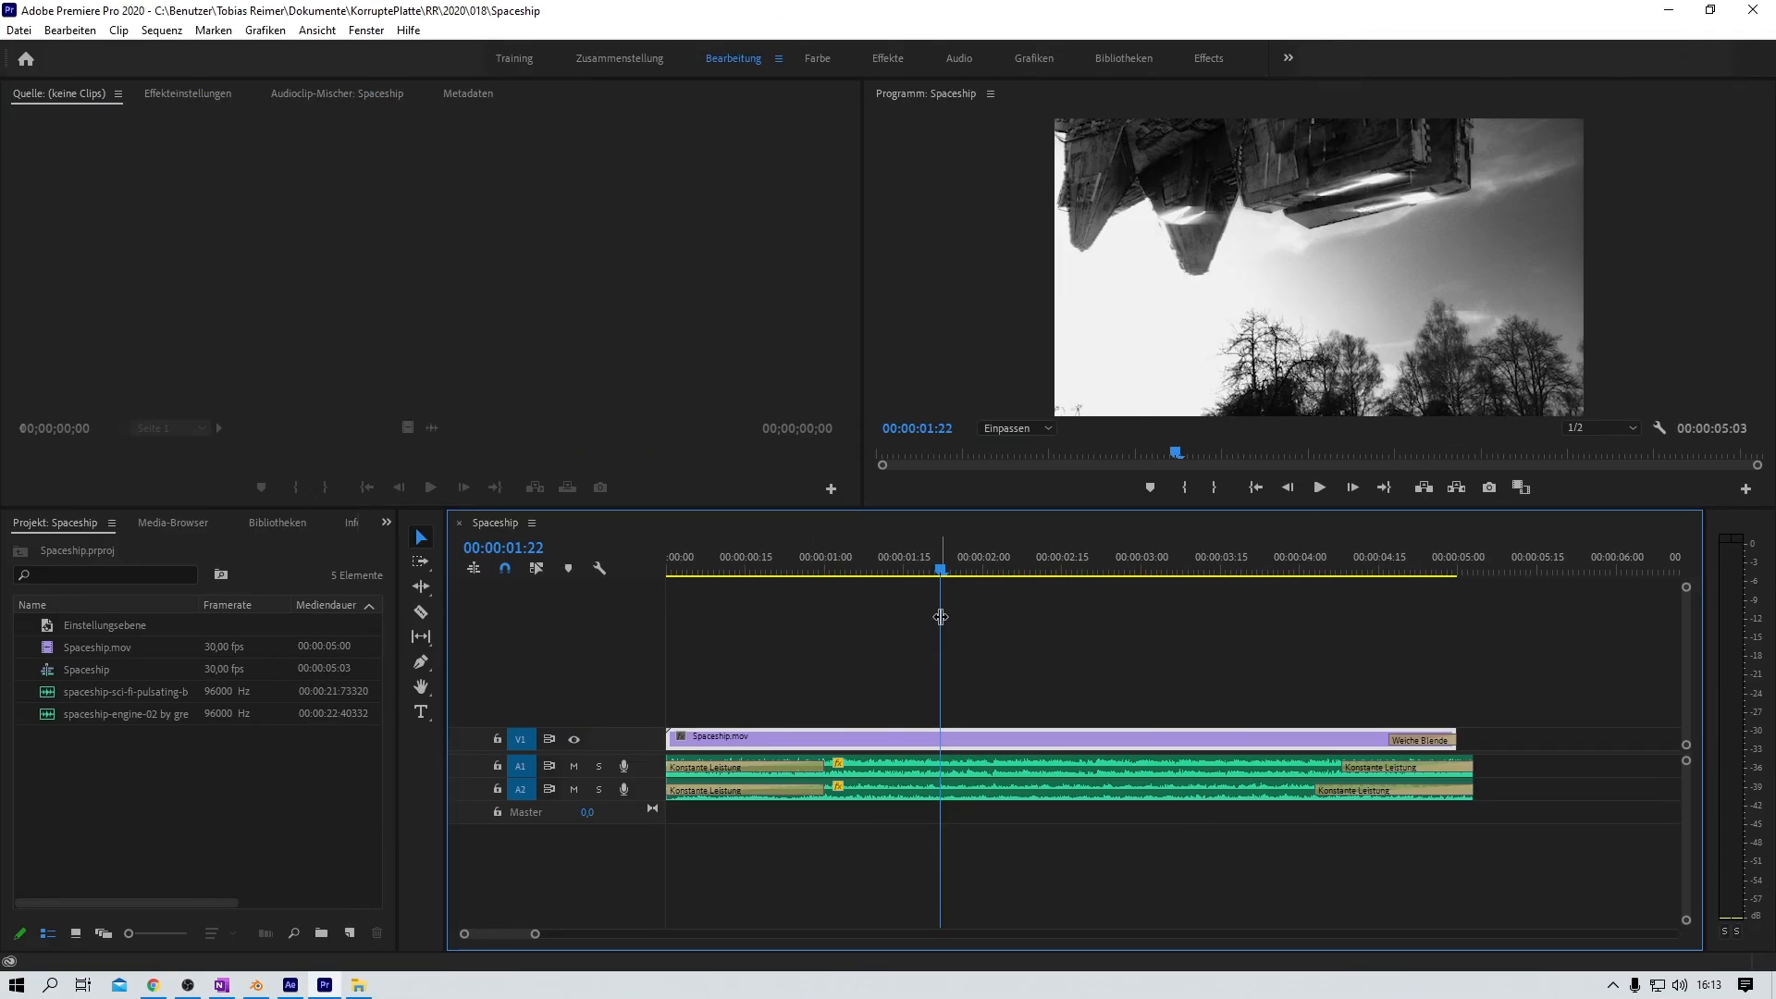
Step: In Premiere Pro, scrub the Spaceship sequence back to 00:00:01:11
drag(941, 569, 884, 536)
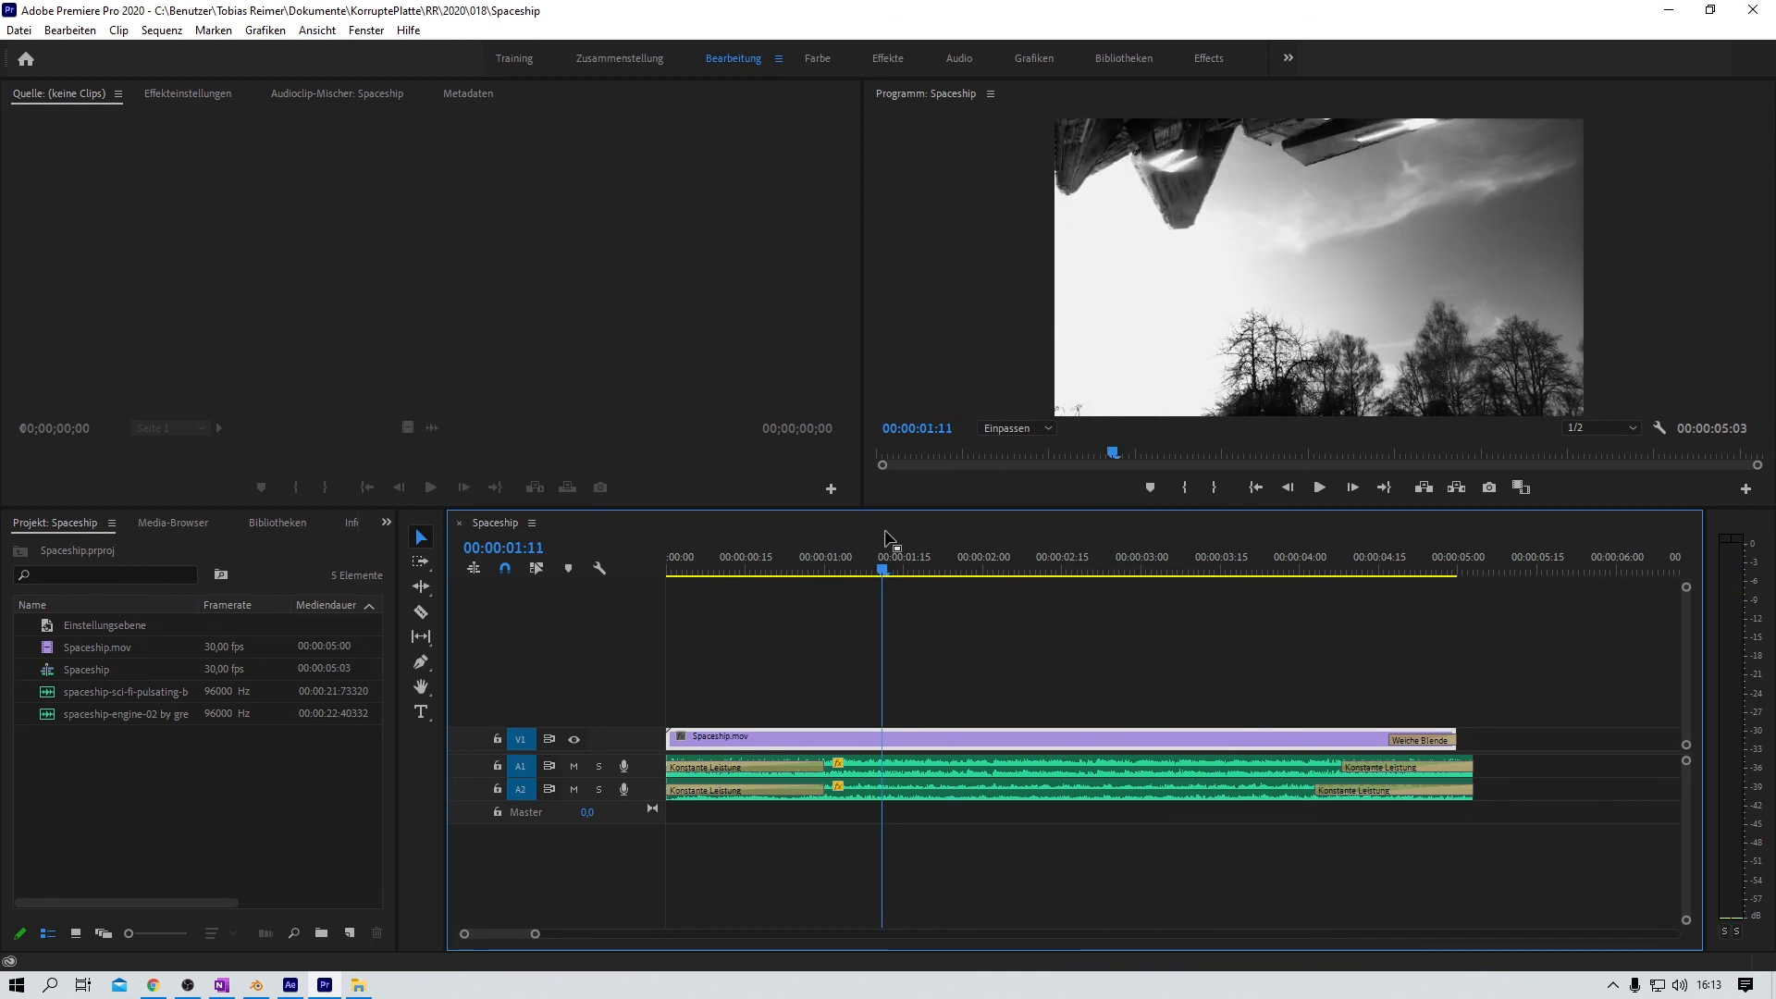